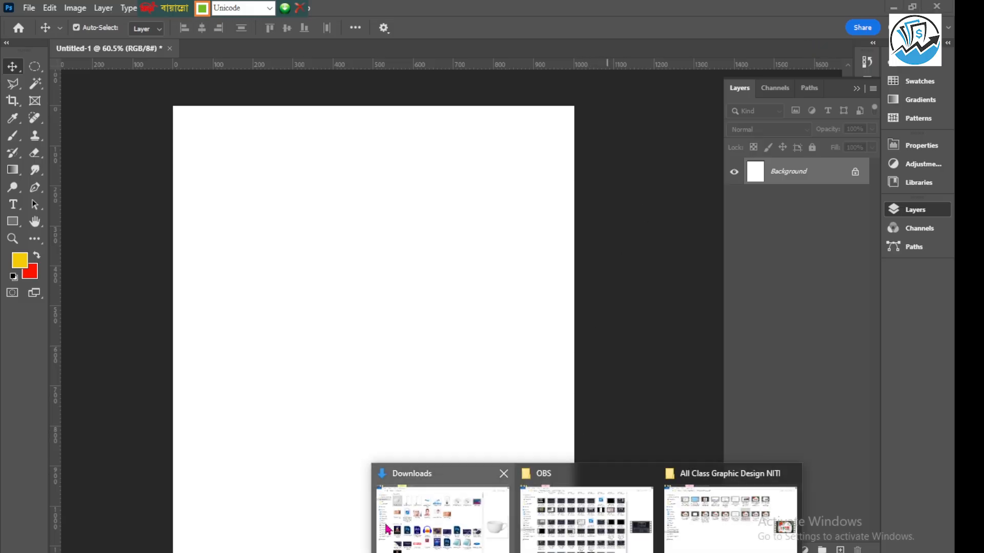
Place the cup image 71844030064.png from the Downloads folder into the blank document.
click(412, 502)
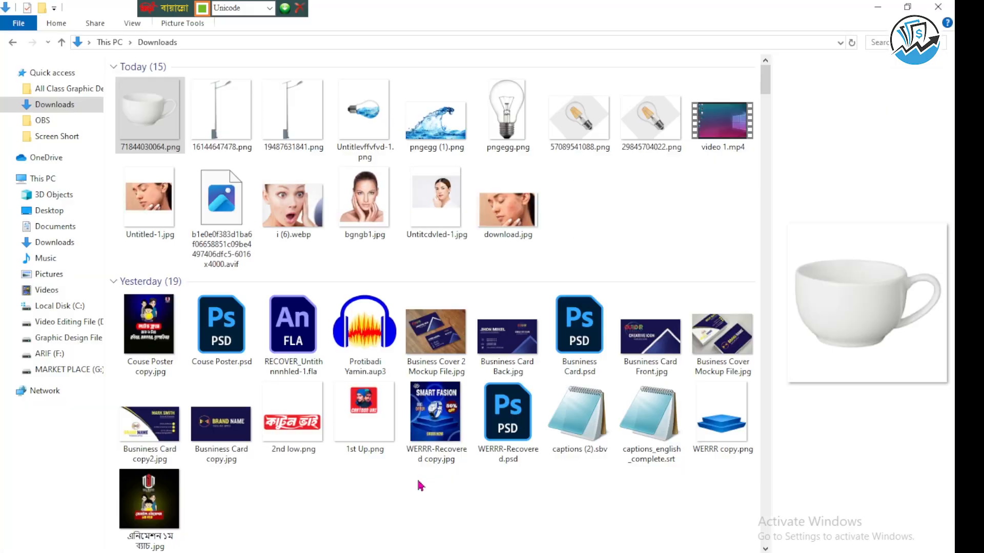
click(45, 104)
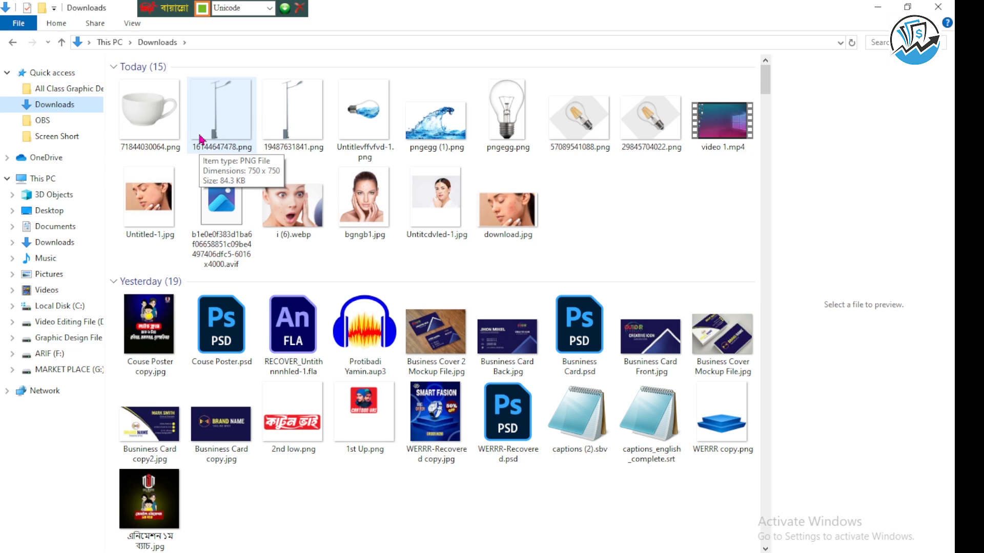
drag(140, 113, 409, 321)
click(657, 27)
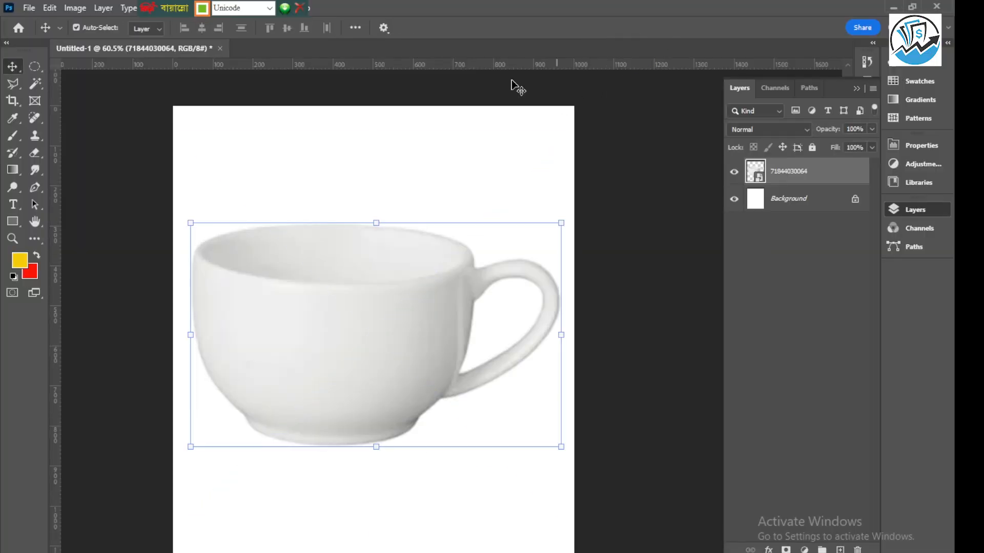
Scale the placed cup down to about 49% and move it near the middle of the page.
drag(373, 266, 378, 289)
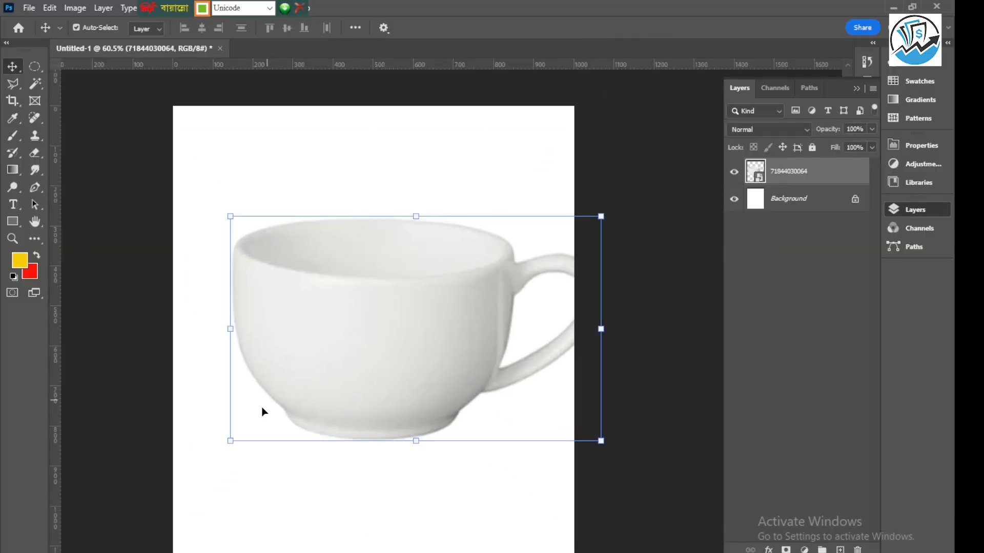
click(229, 442)
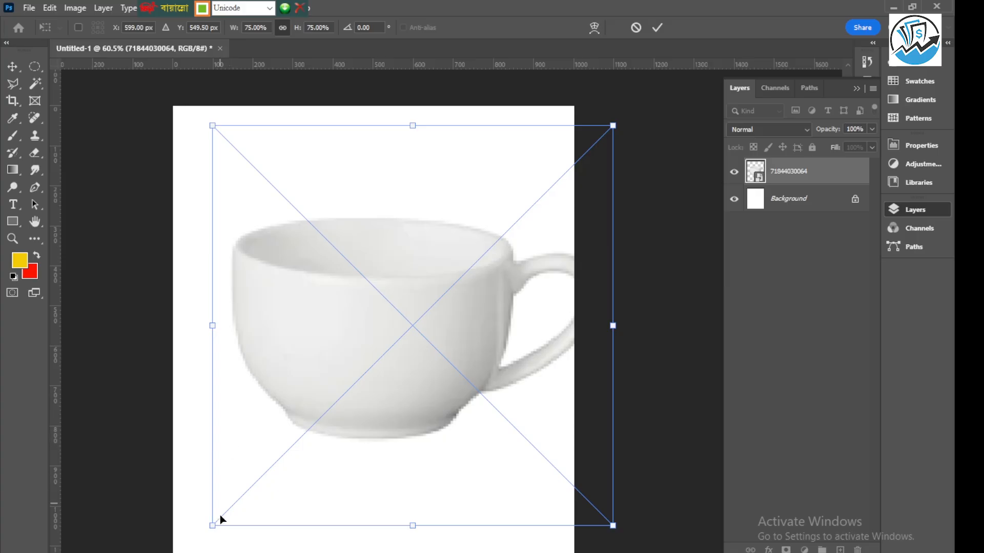
drag(213, 526, 305, 485)
drag(429, 327, 407, 326)
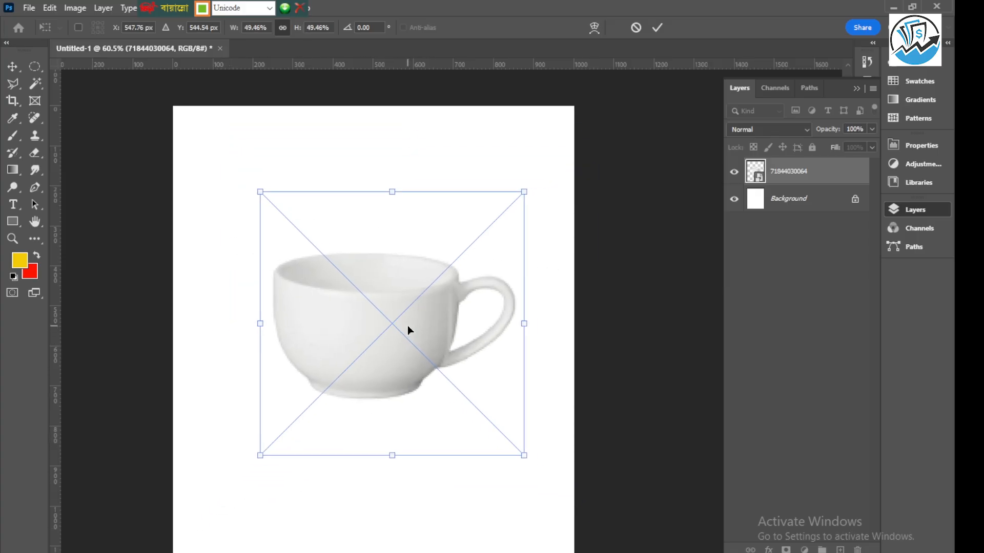
click(657, 27)
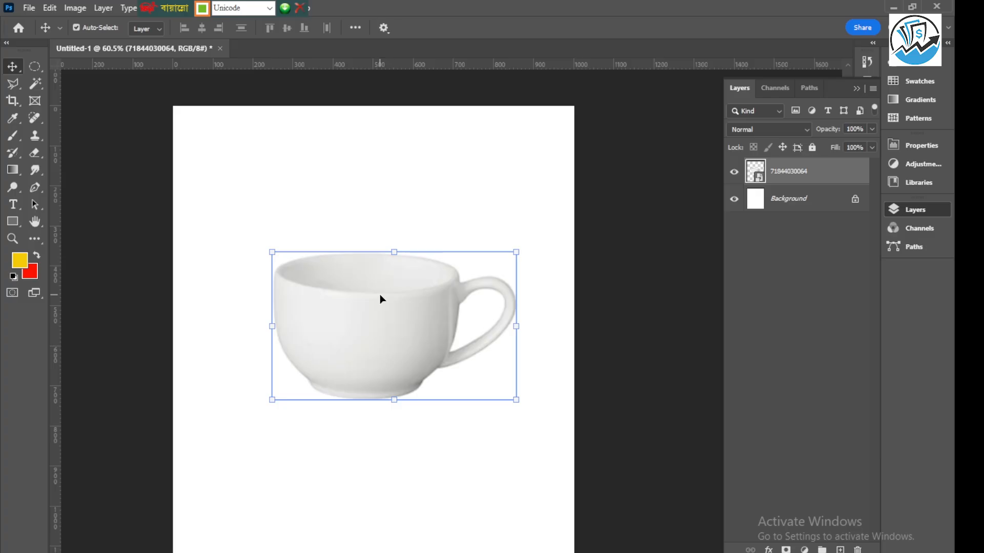
key(ctrl)
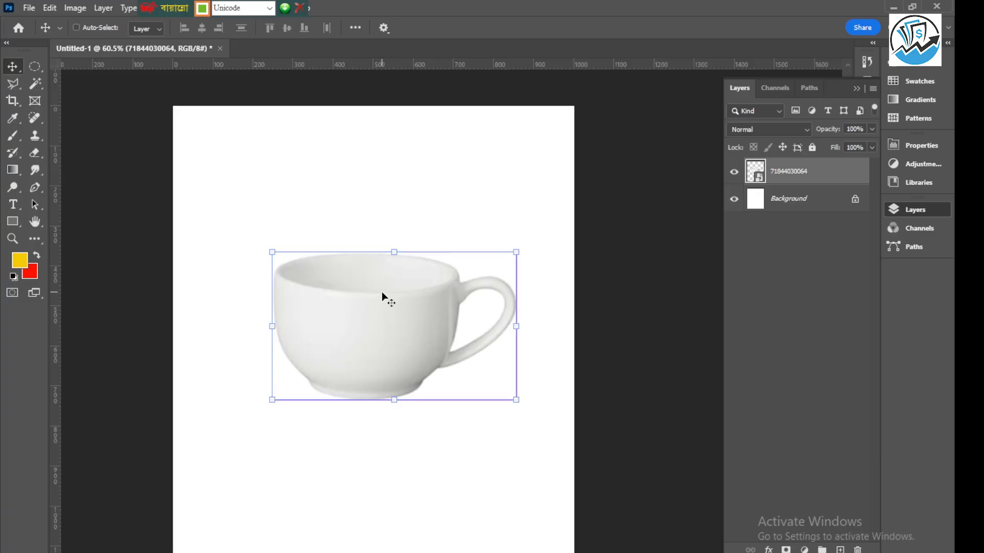
key(ctrl)
key(ctrl+v)
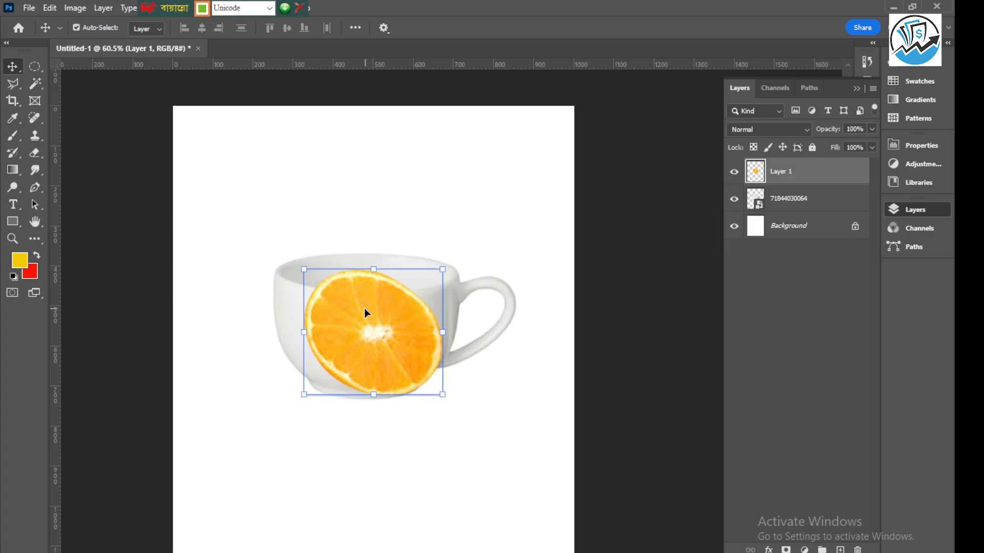
key(ctrl+z)
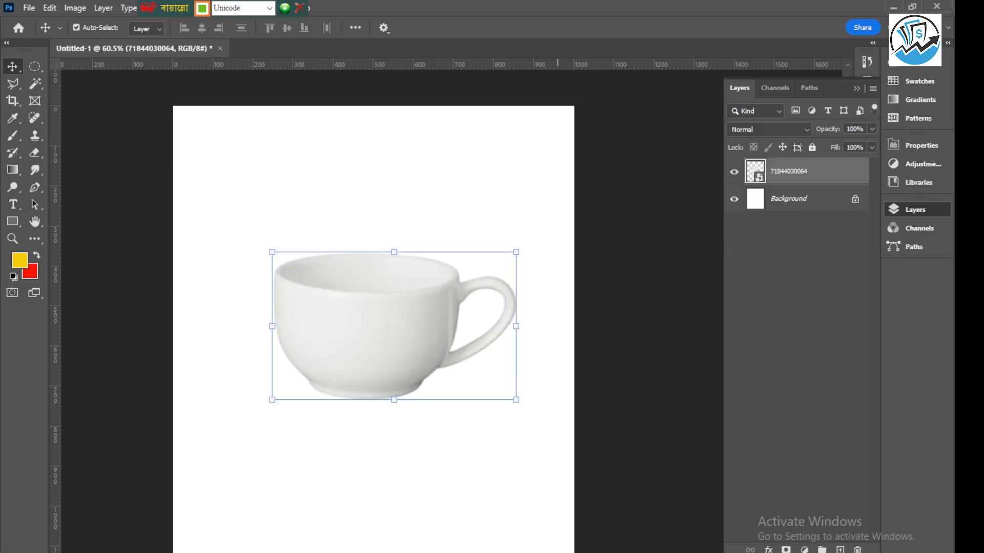
Switch to the browser, copy the search-result picture of a halved and a whole orange, and paste it into the Photoshop document.
key(alt+Tab)
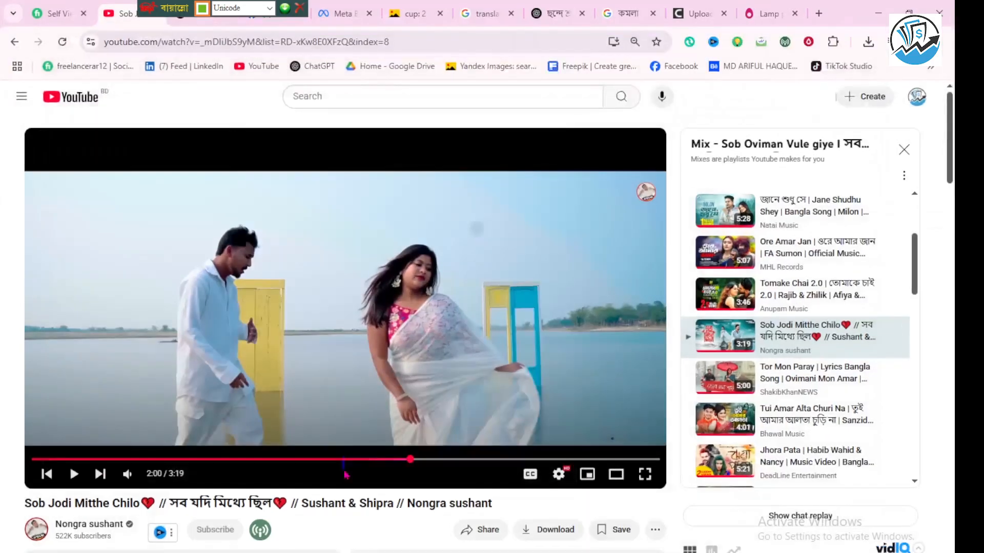
click(429, 8)
click(625, 7)
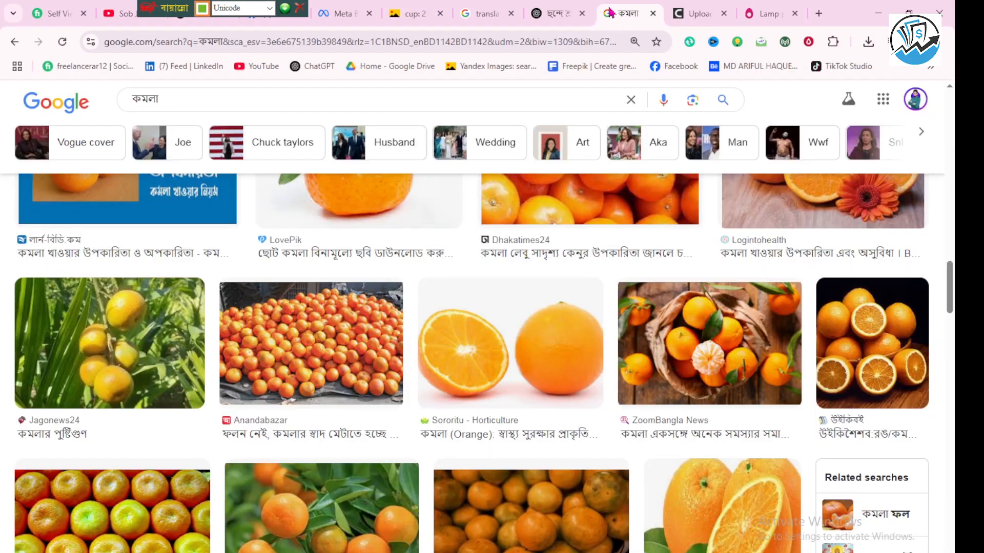
right_click(510, 330)
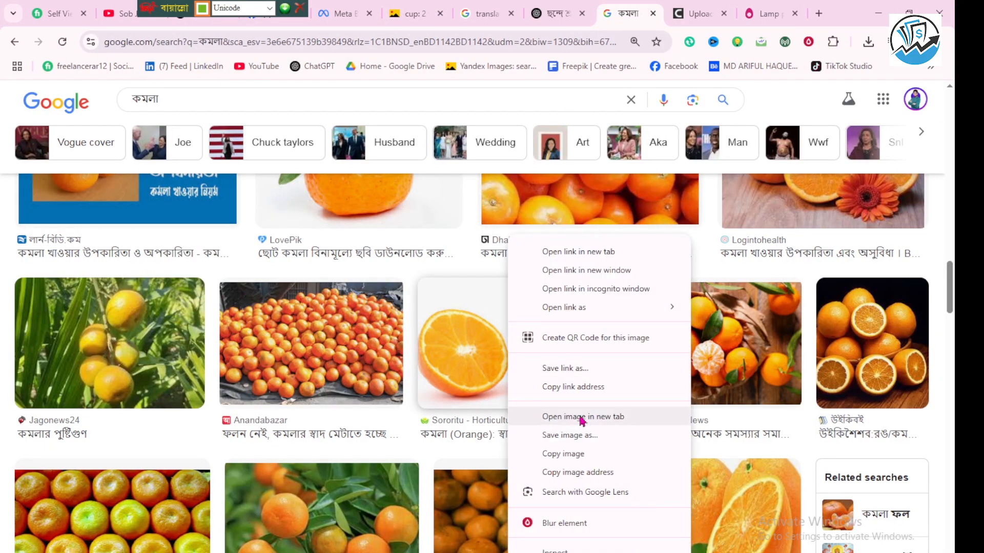
click(566, 456)
click(876, 7)
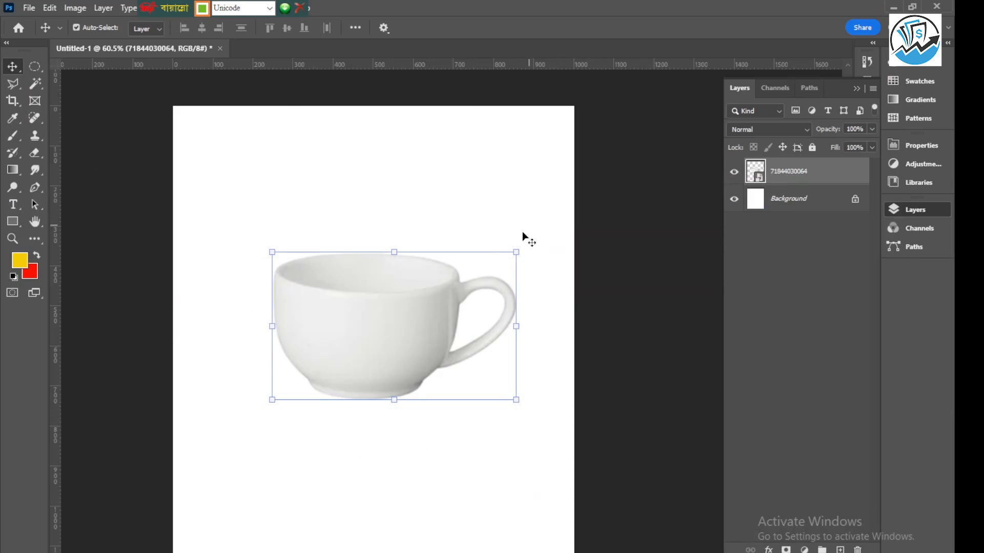
key(ctrl+v)
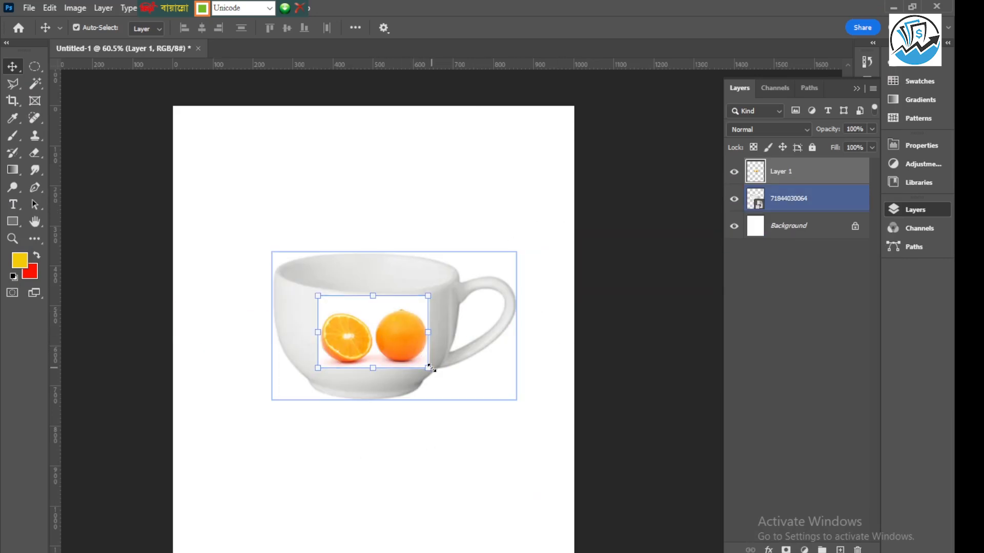
Select the cup layer and shrink the cup further, keeping it beside the pasted oranges.
click(543, 191)
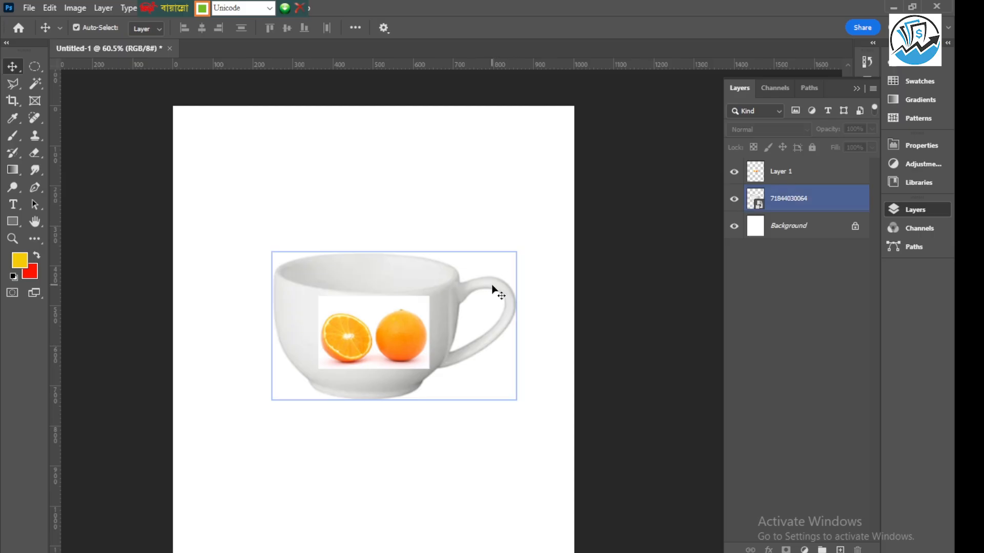
click(488, 324)
drag(516, 400, 505, 443)
click(655, 28)
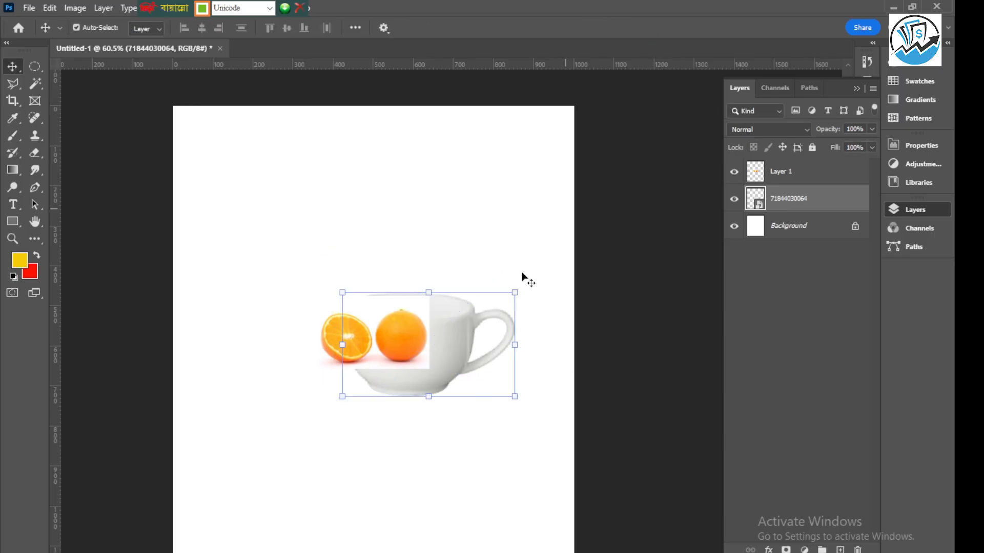
Enlarge the oranges layer to about 206%, move the whole orange over the cup, and lower the layer's opacity to 53%.
click(391, 328)
drag(384, 321, 410, 328)
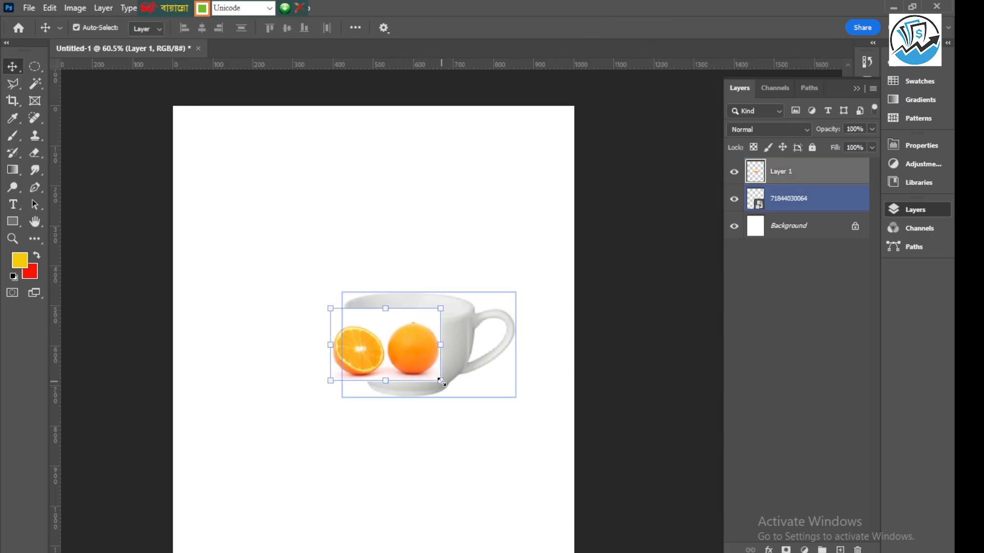
key(ctrl+t)
drag(441, 381, 498, 422)
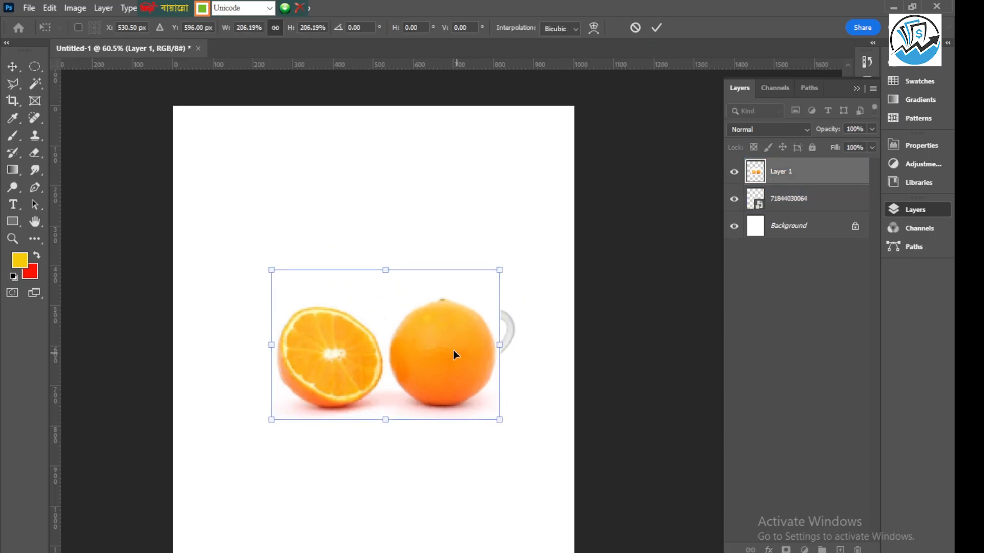
drag(452, 349, 423, 340)
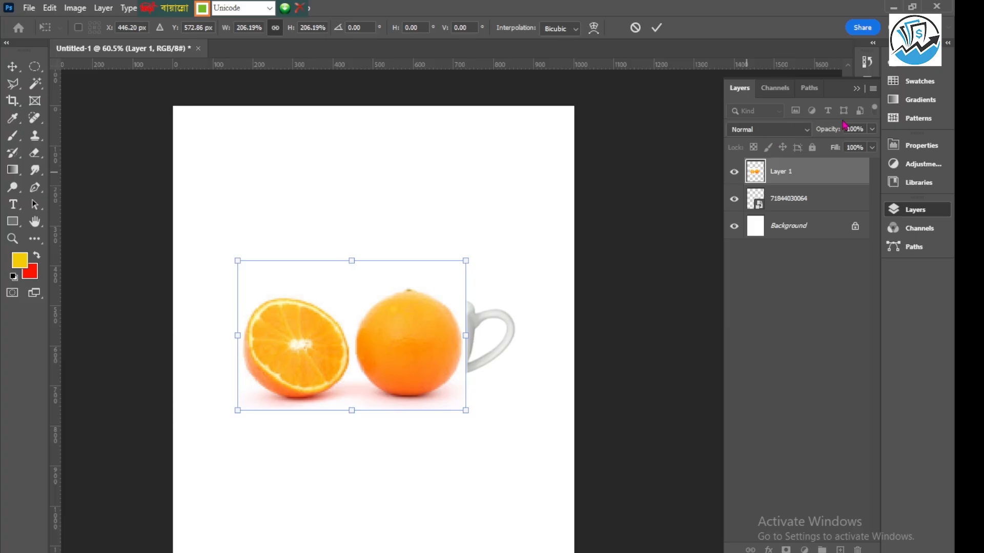
click(872, 130)
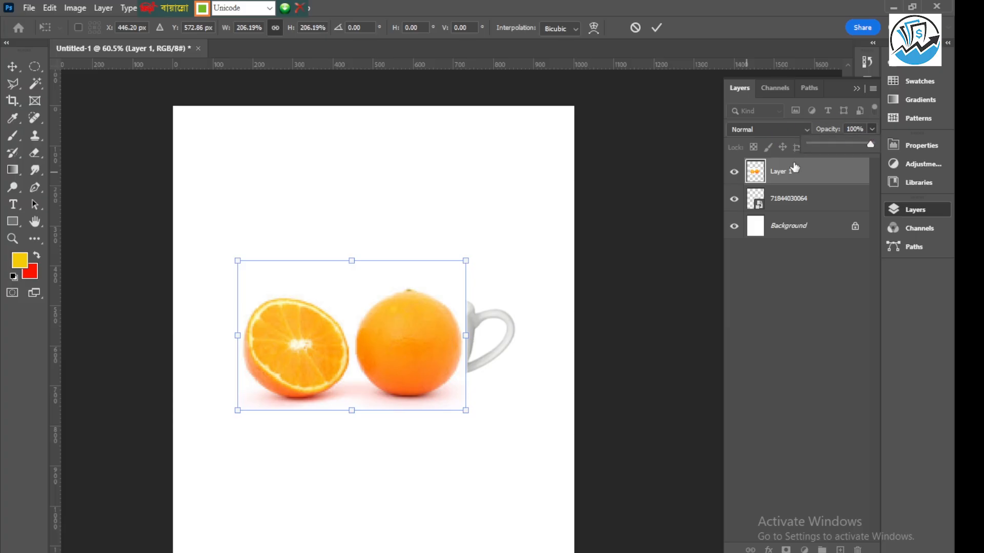
click(843, 146)
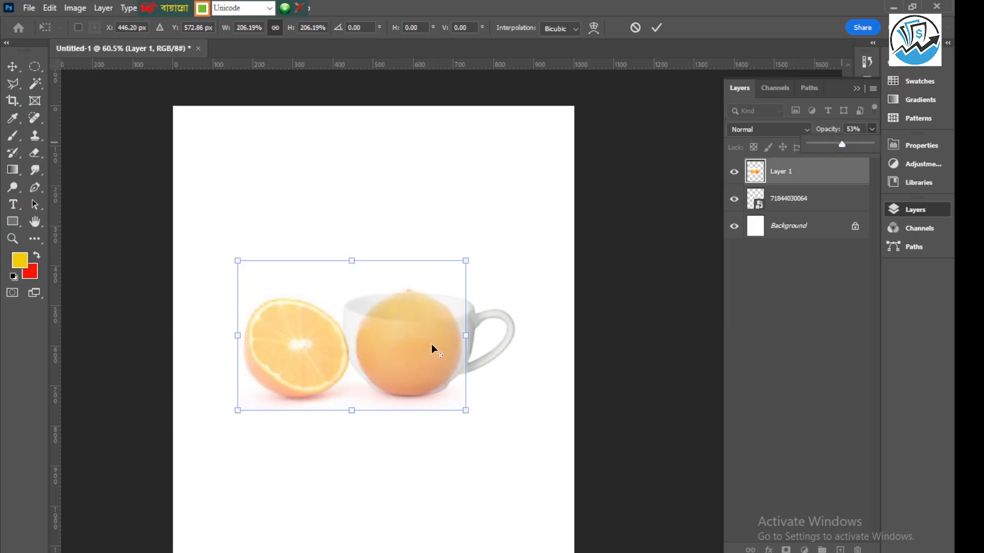
Scale the oranges layer up to about 348% and position the whole orange to cover the entire cup and its handle.
scroll(409, 331, up, 2)
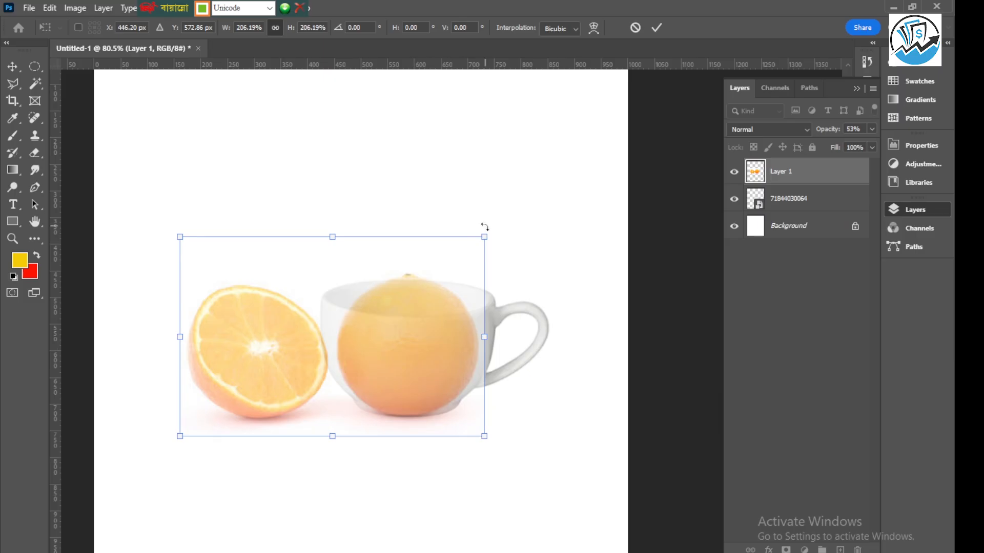
drag(485, 237, 567, 180)
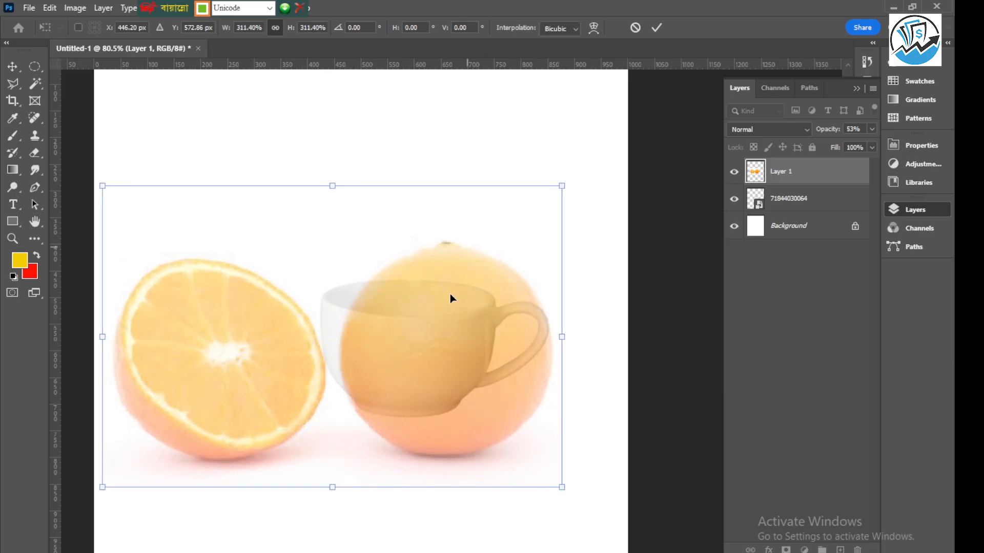
drag(415, 378, 396, 357)
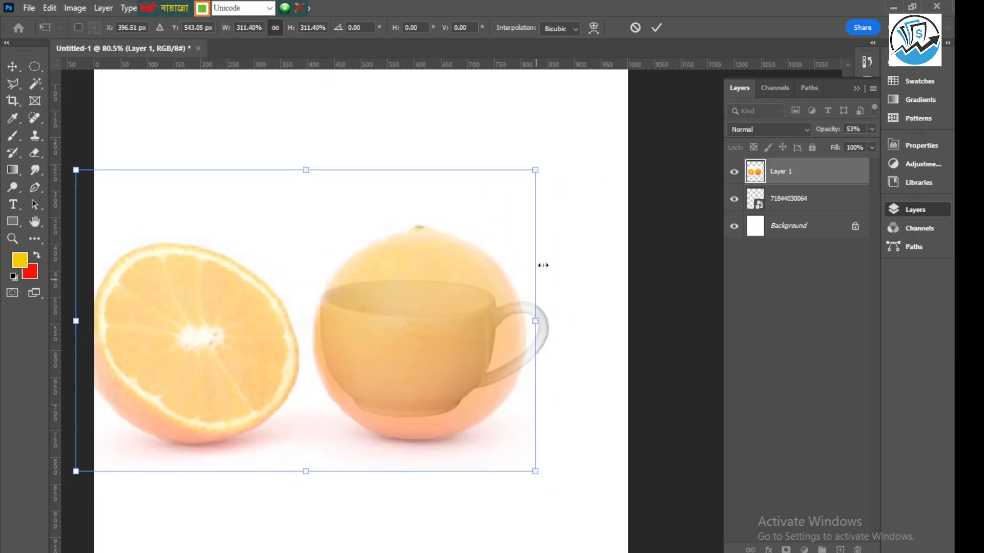
drag(536, 170, 563, 152)
drag(460, 361, 450, 352)
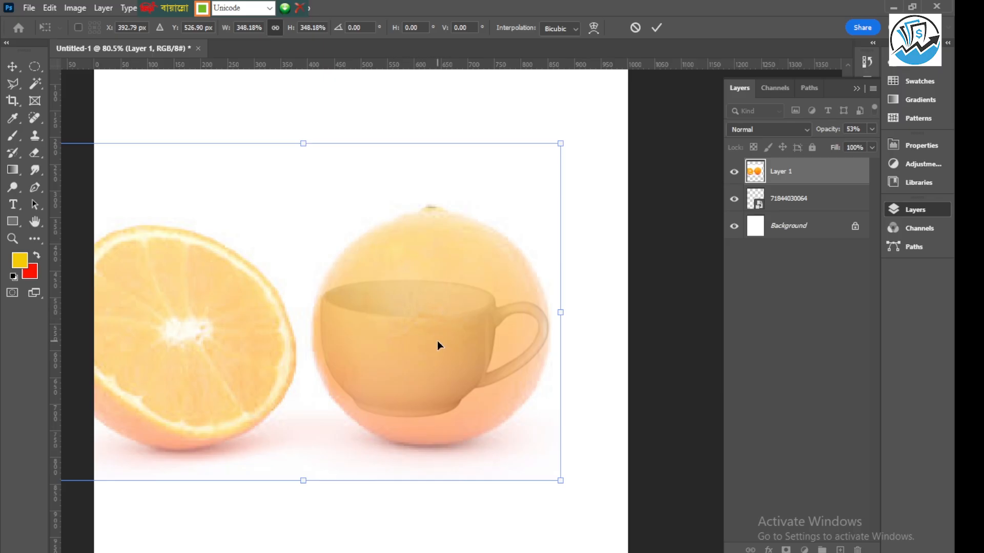
click(656, 28)
Set the oranges layer's opacity back to 100% and clip it to the cup layer with a clipping mask.
click(872, 129)
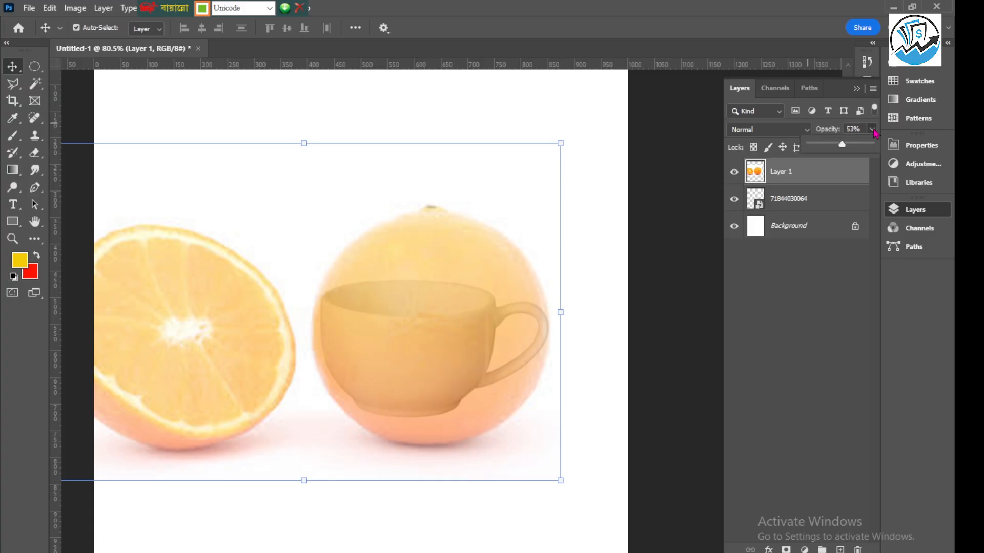
drag(842, 148, 879, 149)
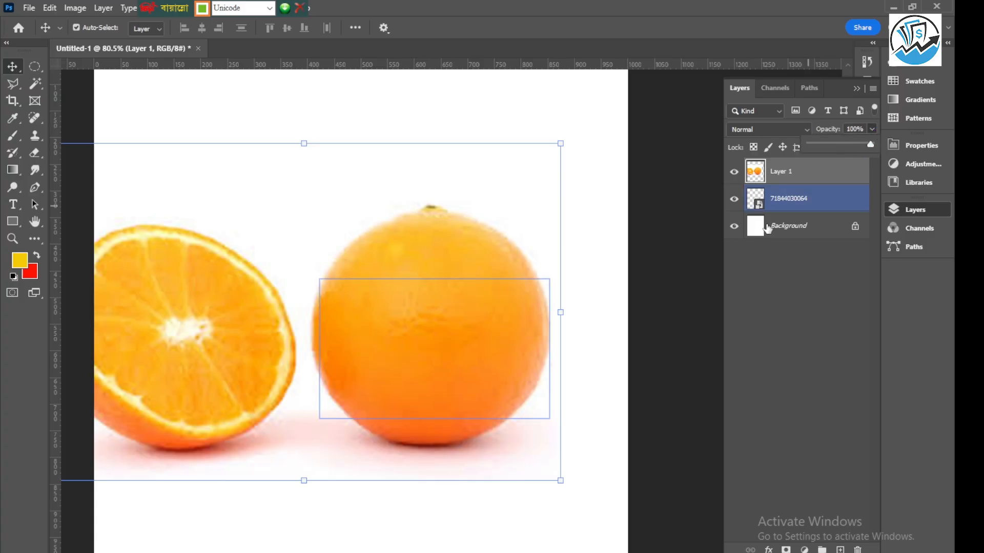
right_click(804, 174)
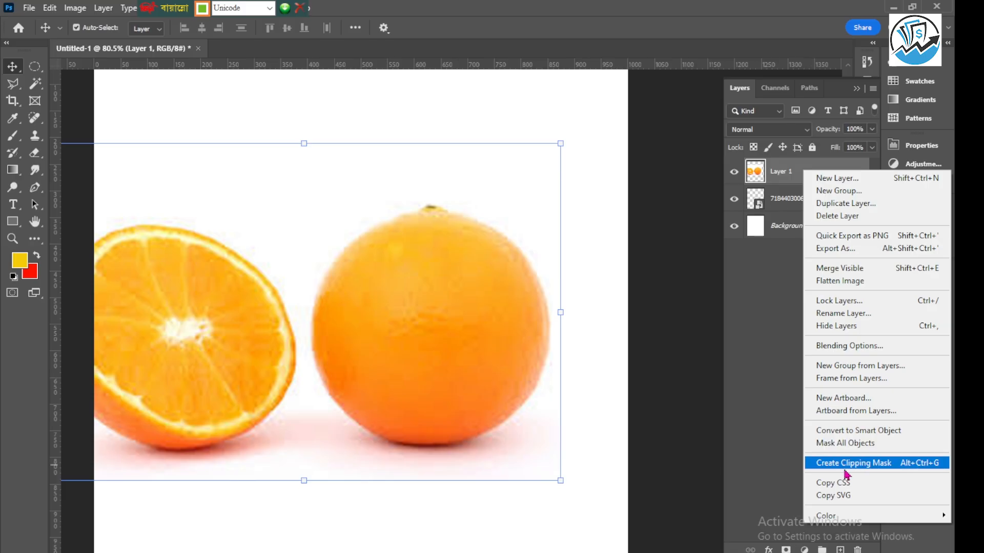
click(847, 464)
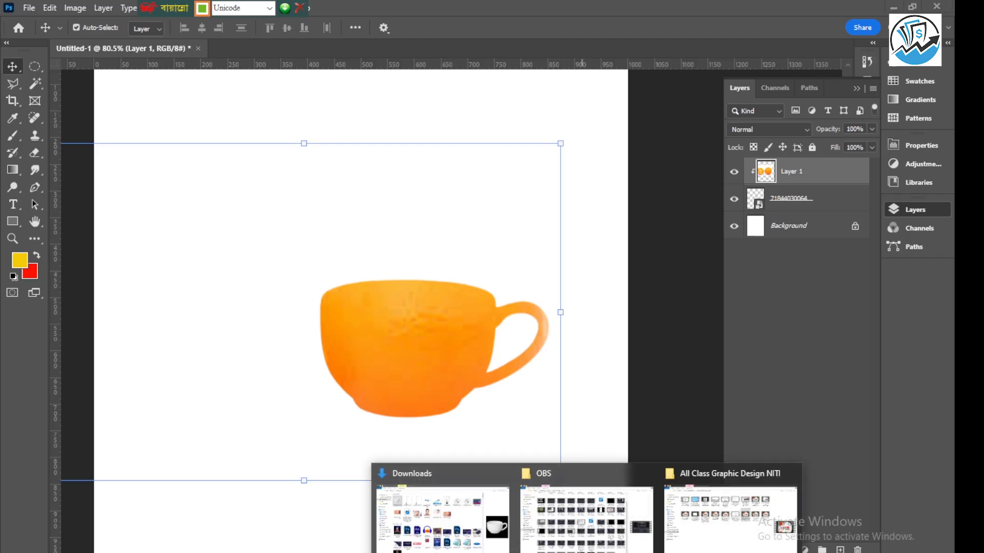
click(465, 533)
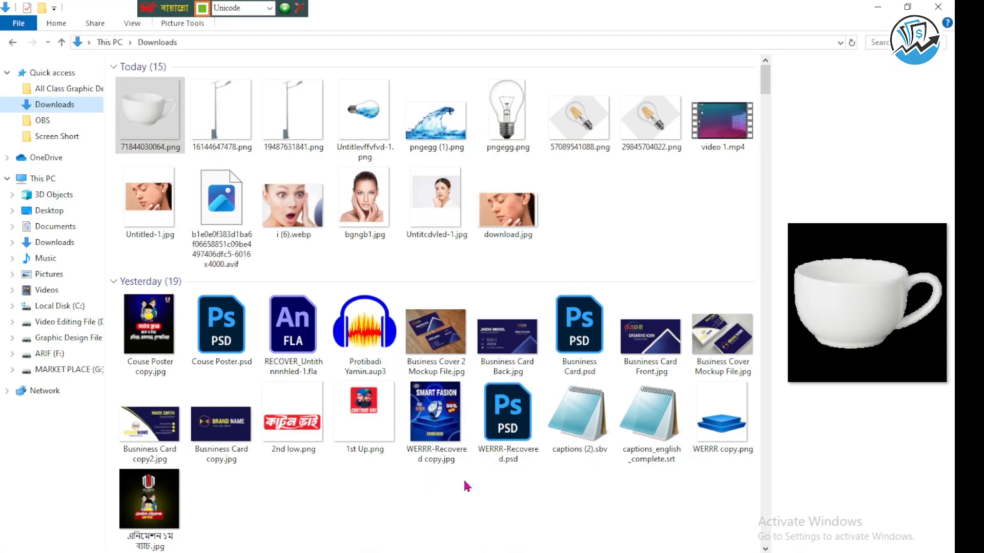
click(63, 106)
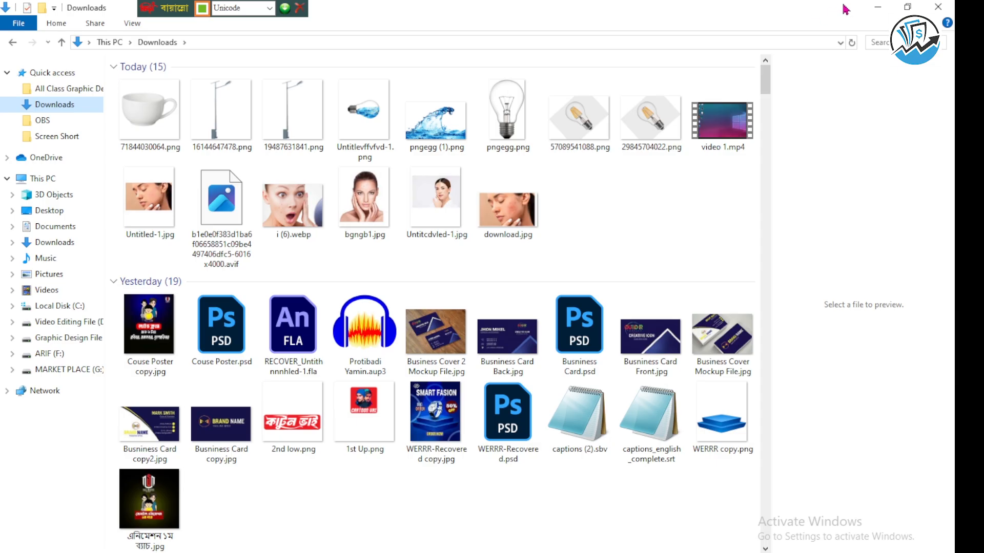
click(877, 7)
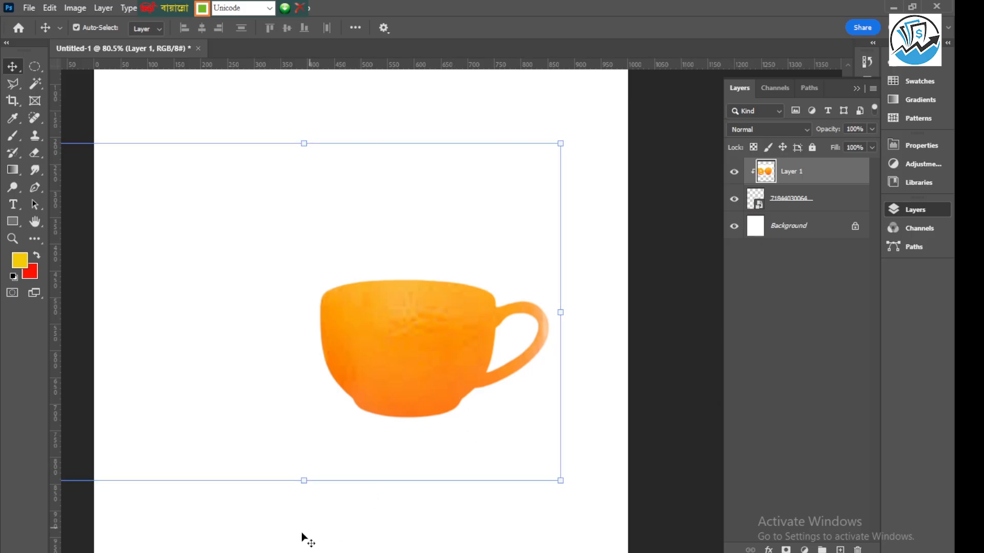
Switch to the browser, copy the image of the halved and whole orange from the search results, and return to Photoshop.
key(alt+Tab)
right_click(489, 337)
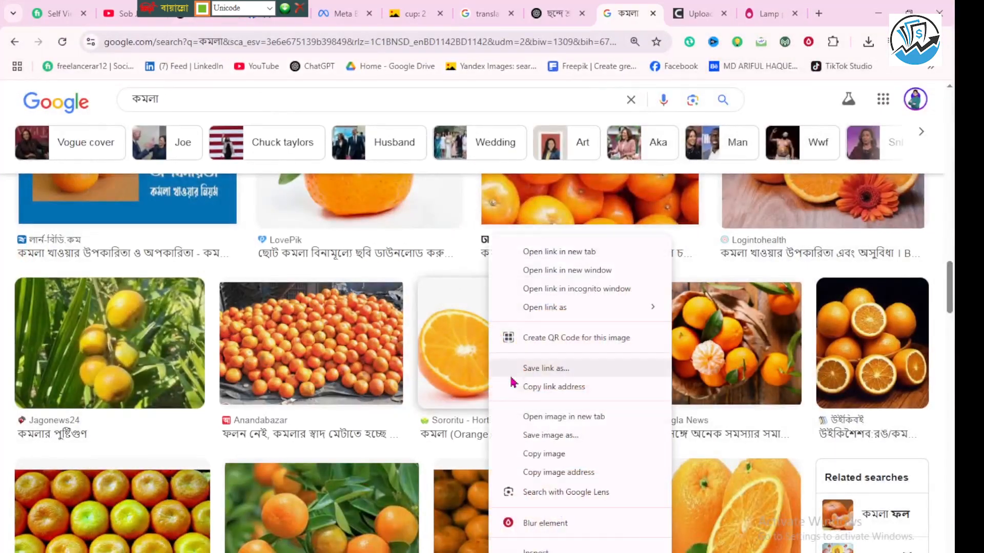
click(545, 453)
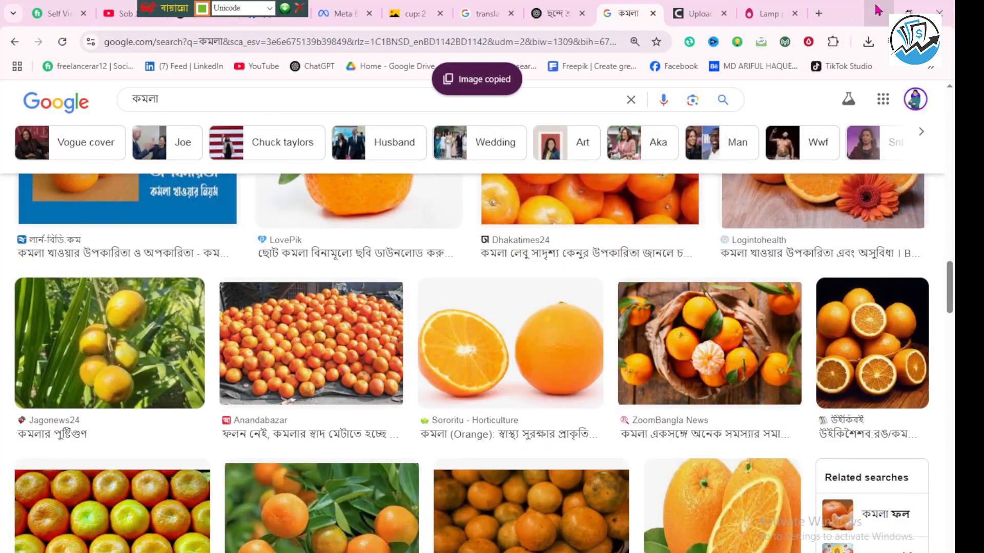
key(alt+Tab)
Paste the copied oranges as a new layer, move them above the cup, and enlarge them to about 220%.
scroll(529, 196, down, 3)
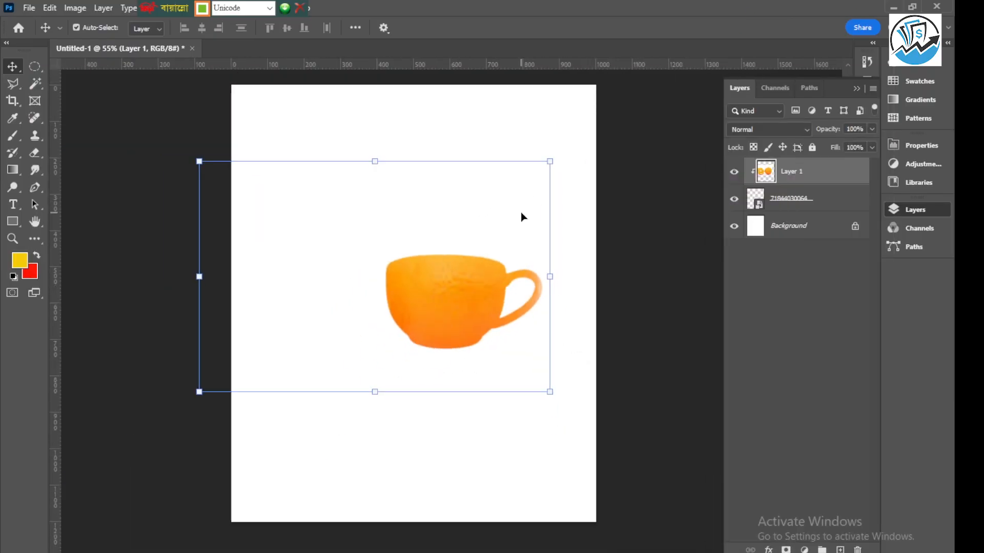
key(ctrl+v)
drag(421, 300, 381, 169)
drag(425, 206, 485, 246)
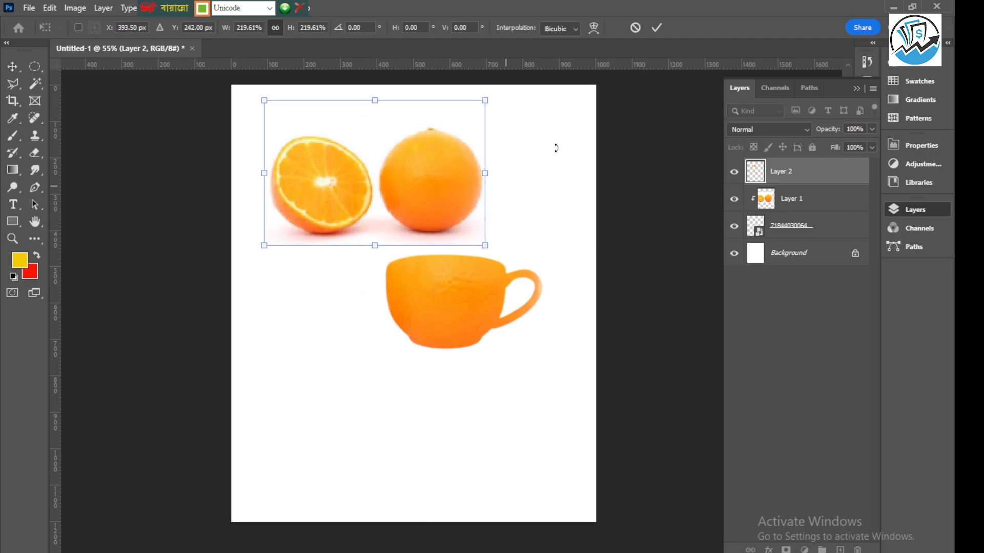
click(654, 26)
Start a Pen path on the halved orange, tracing the lower rim of its cut face from left to right.
scroll(295, 166, up, 3)
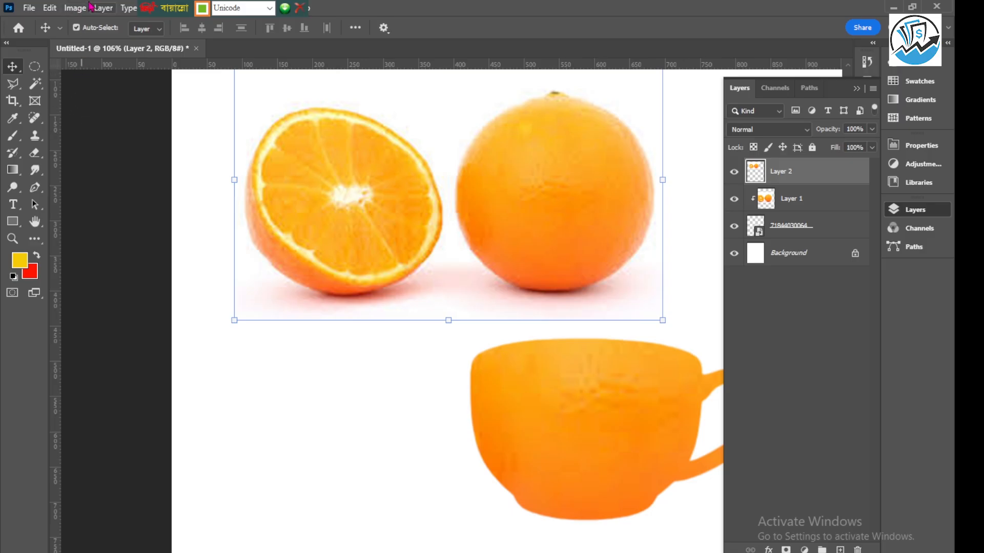
click(34, 187)
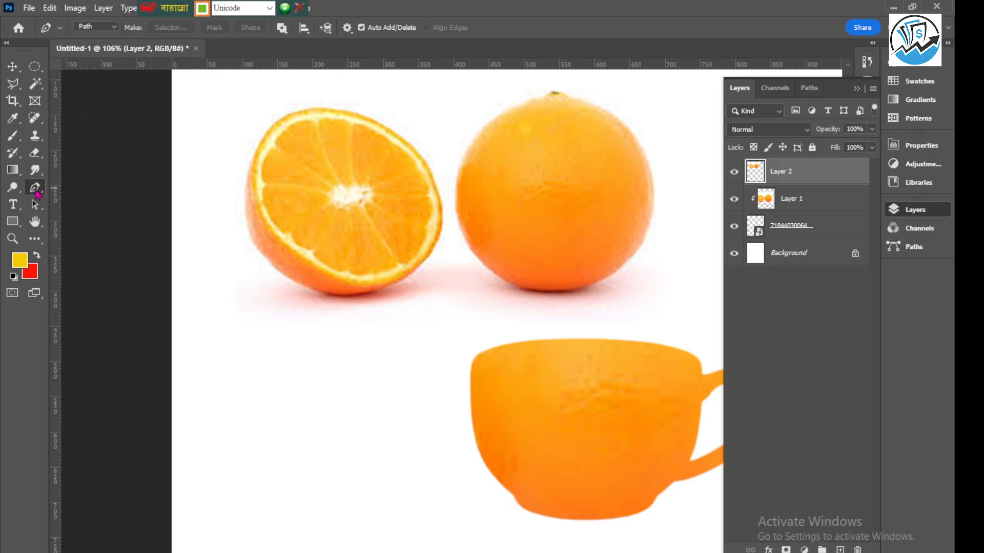
scroll(348, 210, up, 2)
scroll(361, 206, up, 3)
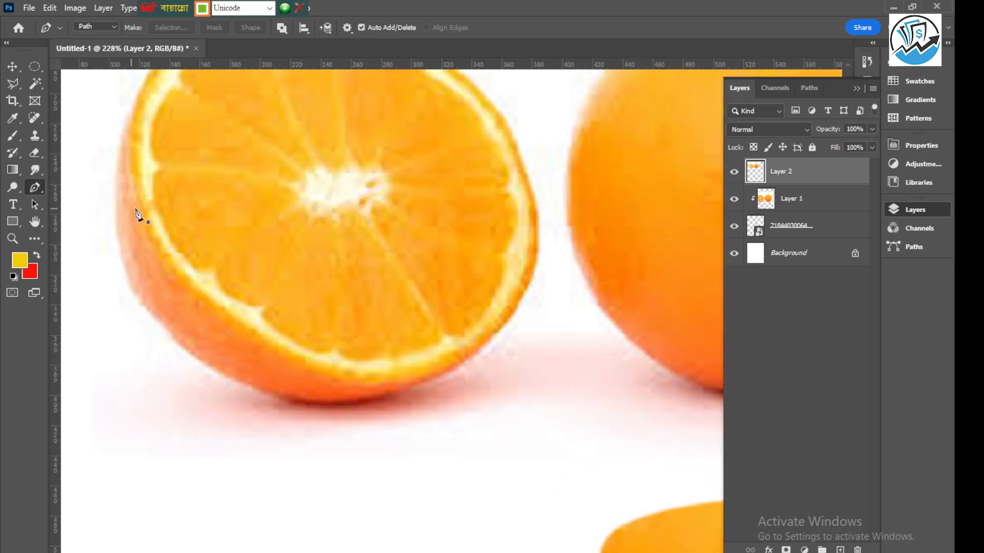
click(130, 179)
drag(310, 365, 482, 408)
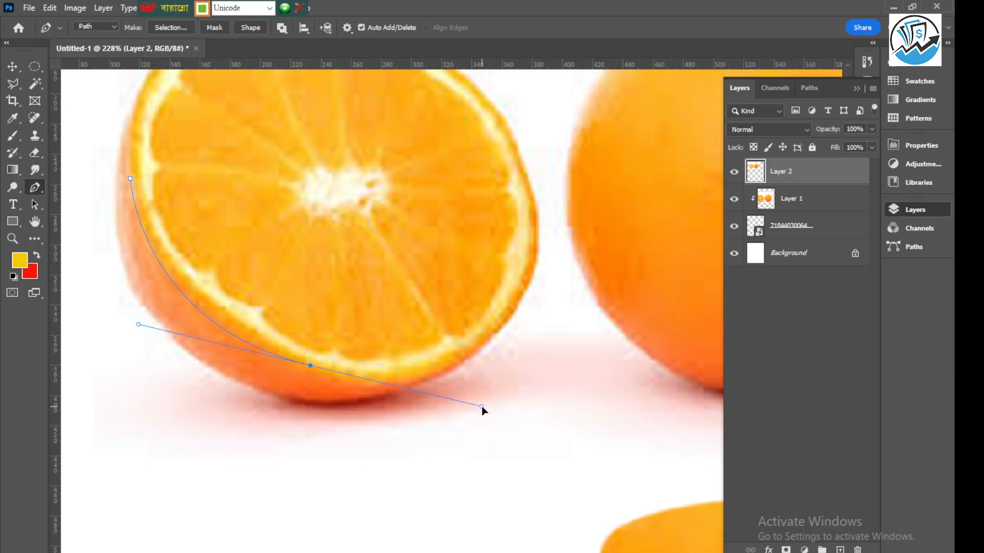
alt+click(311, 366)
drag(520, 291, 592, 167)
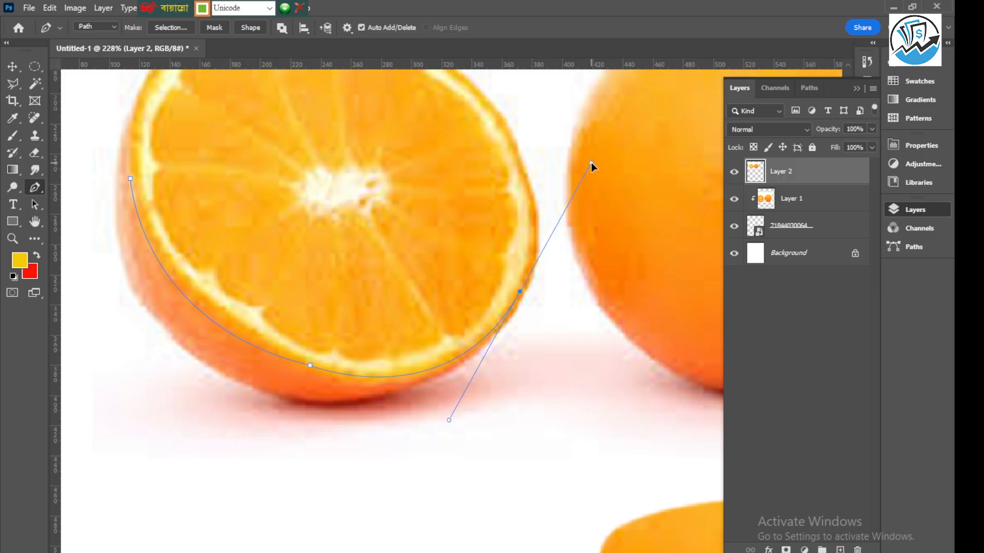
alt+click(520, 292)
Continue the path along the right side and upper rim of the cut face and close it at its starting point.
scroll(523, 362, down, 1)
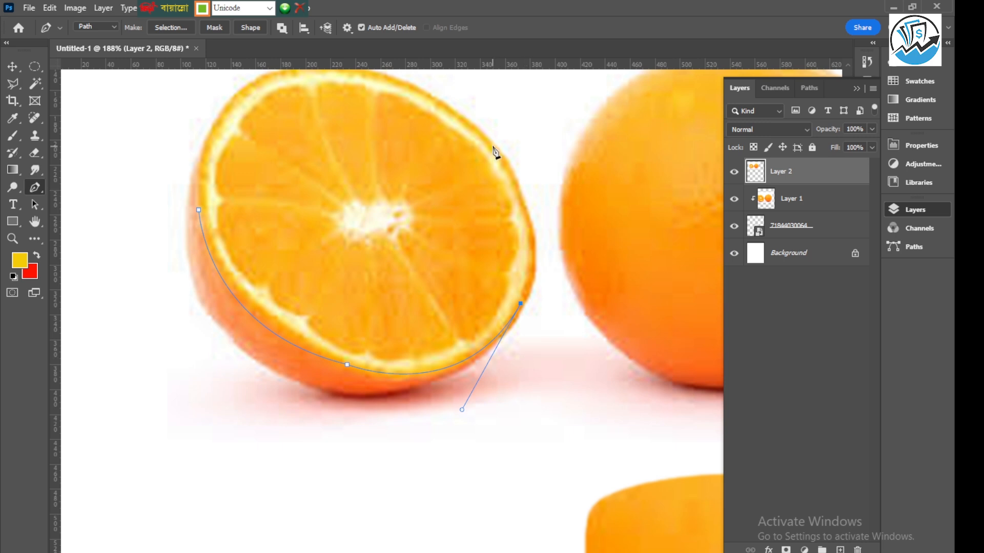
drag(479, 132, 398, 104)
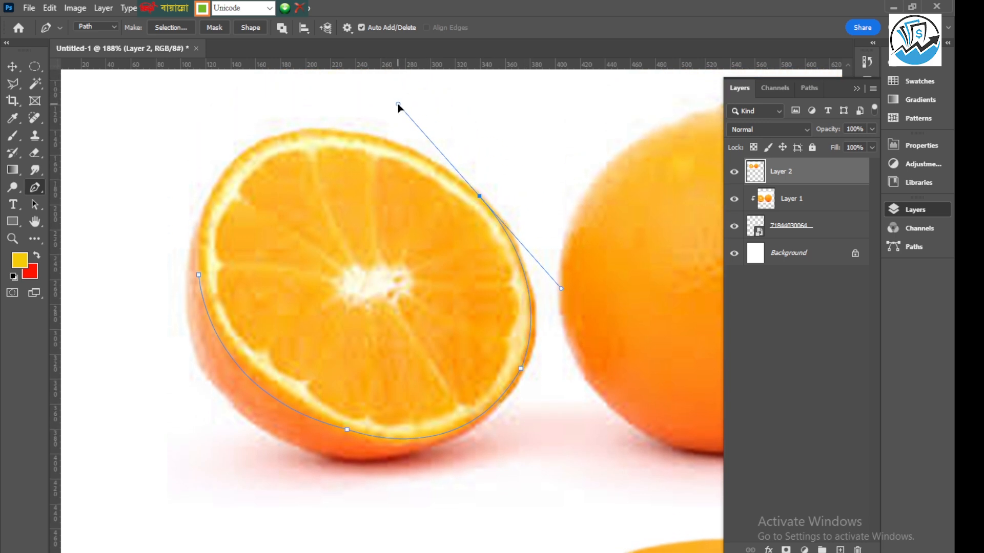
alt+click(480, 198)
scroll(478, 192, up, 2)
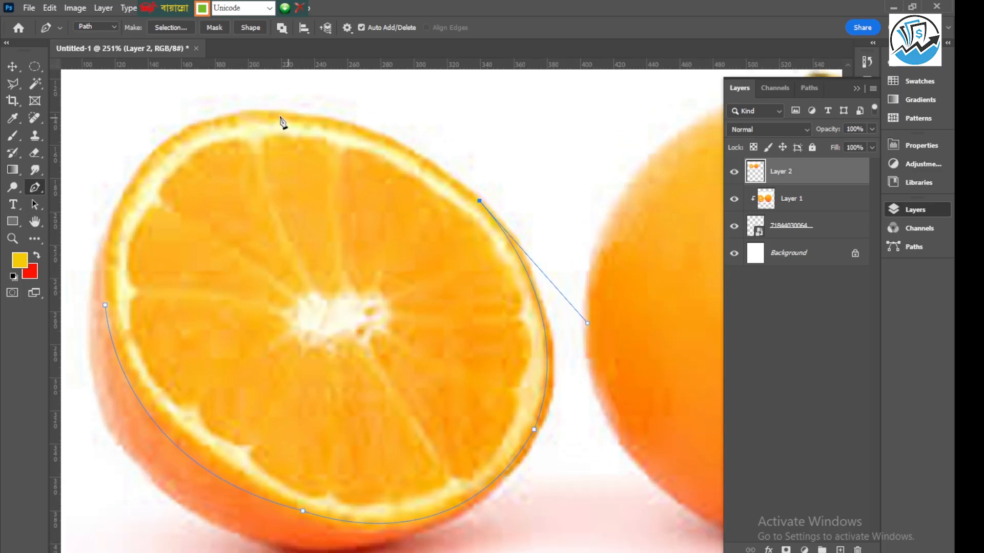
drag(264, 112, 130, 110)
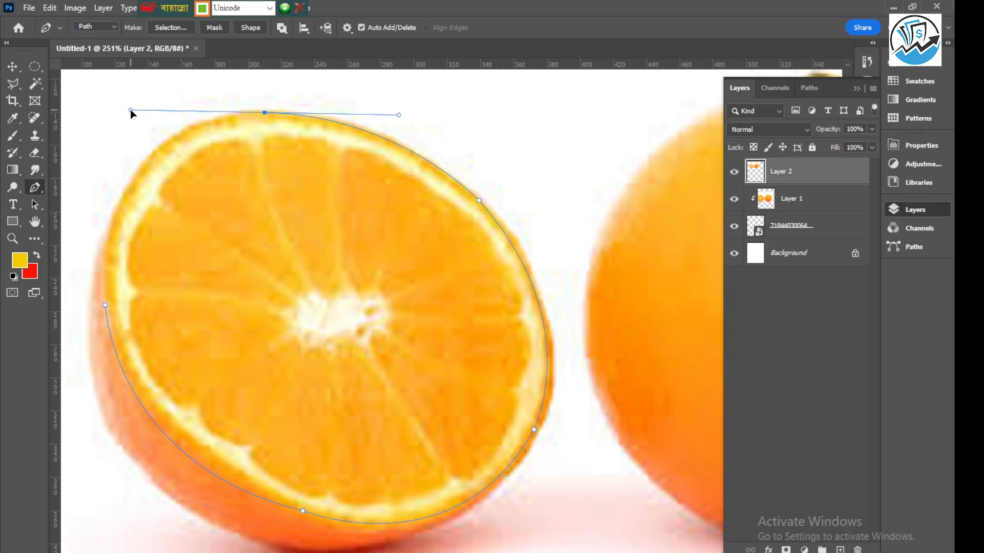
alt+click(265, 113)
drag(123, 202, 96, 281)
drag(94, 282, 97, 289)
alt+click(124, 203)
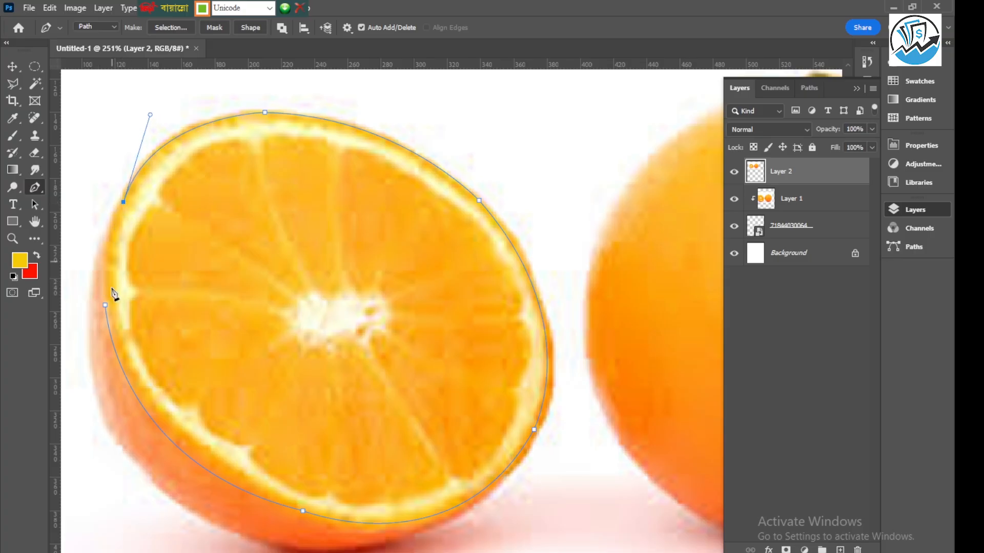
drag(106, 306, 114, 347)
Convert the closed path to a selection and cut the orange's cut face out of the oranges layer.
alt+scroll(287, 327, down, 2)
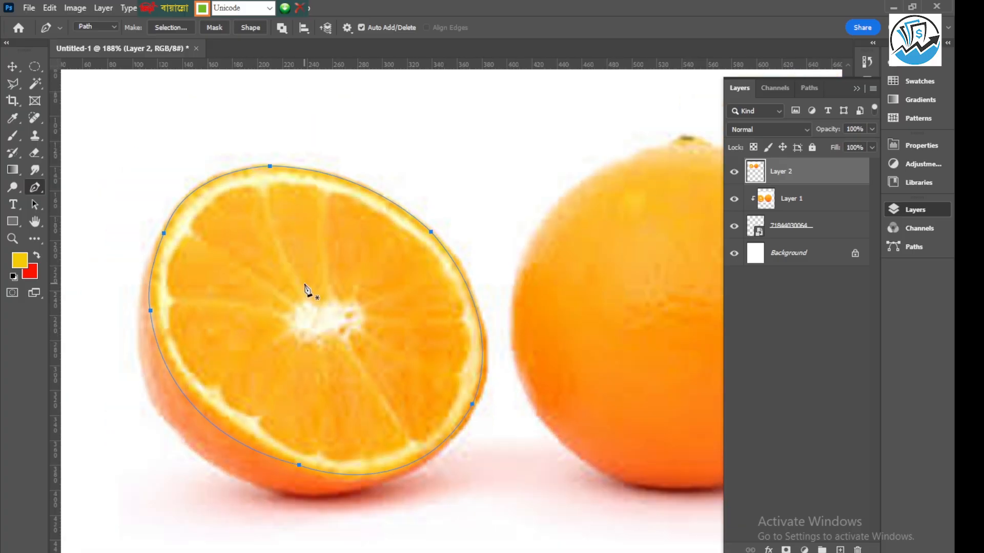
alt+scroll(308, 290, down, 2)
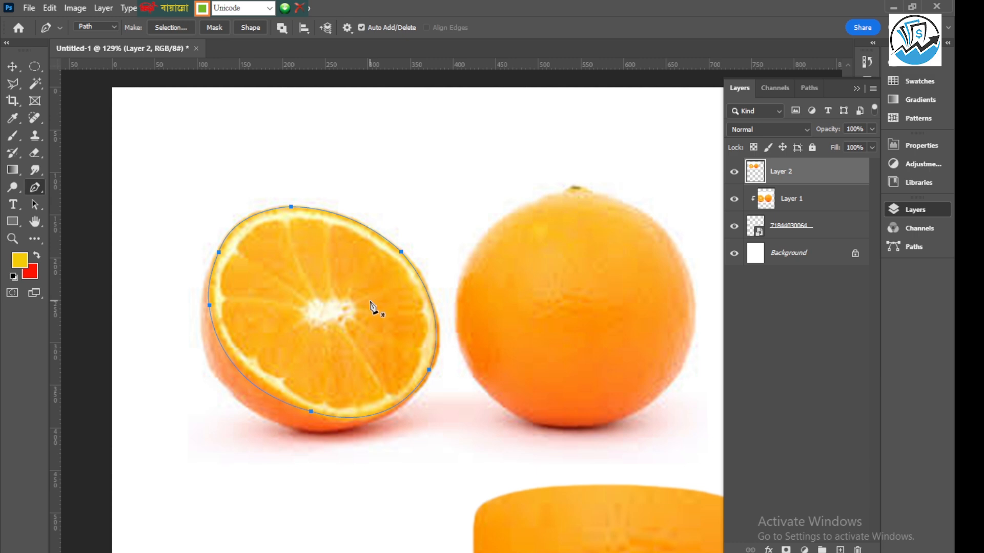
key(ctrl+Return)
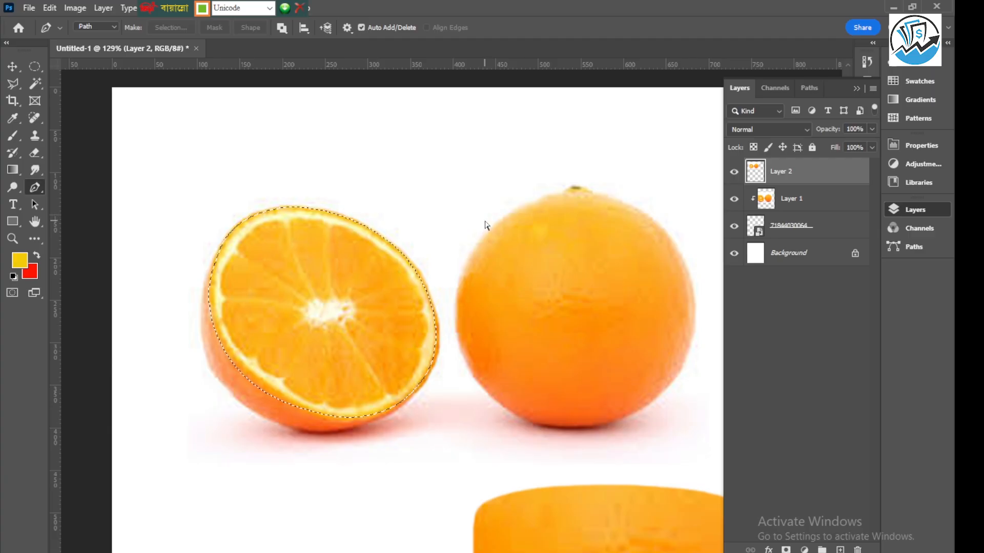
key(ctrl+x)
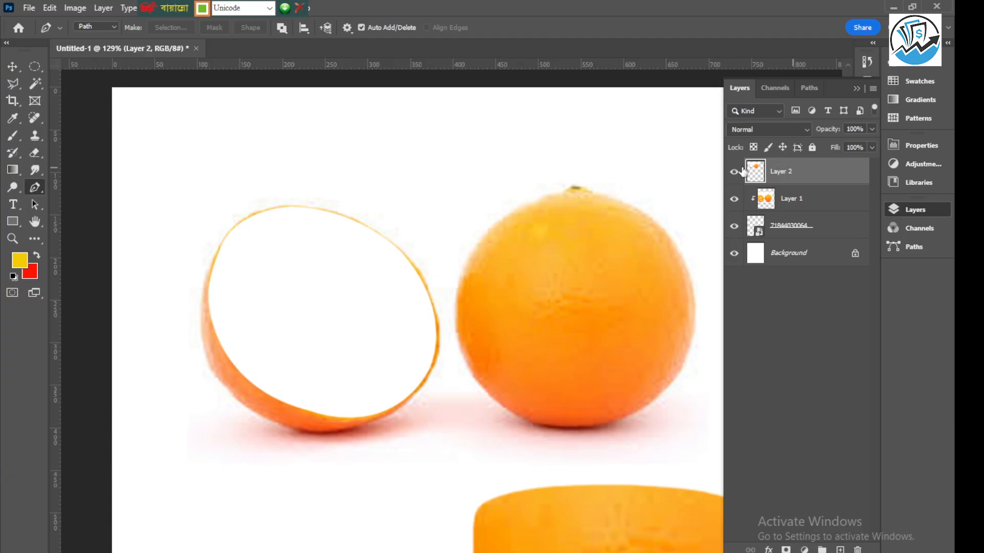
Delete the leftover unclipped oranges layer and paste the cut orange slice onto its own layer.
key(Delete)
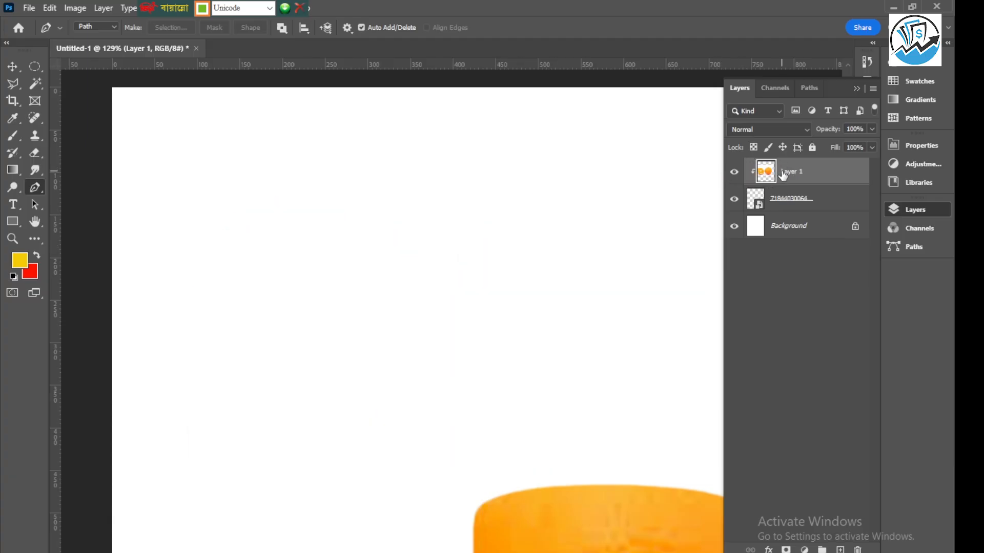
scroll(257, 246, down, 3)
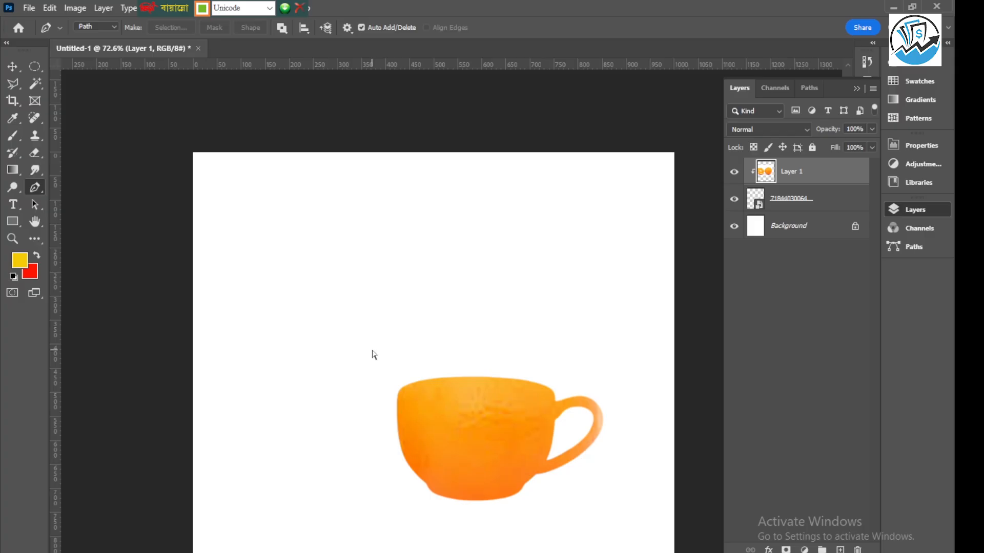
key(ctrl+v)
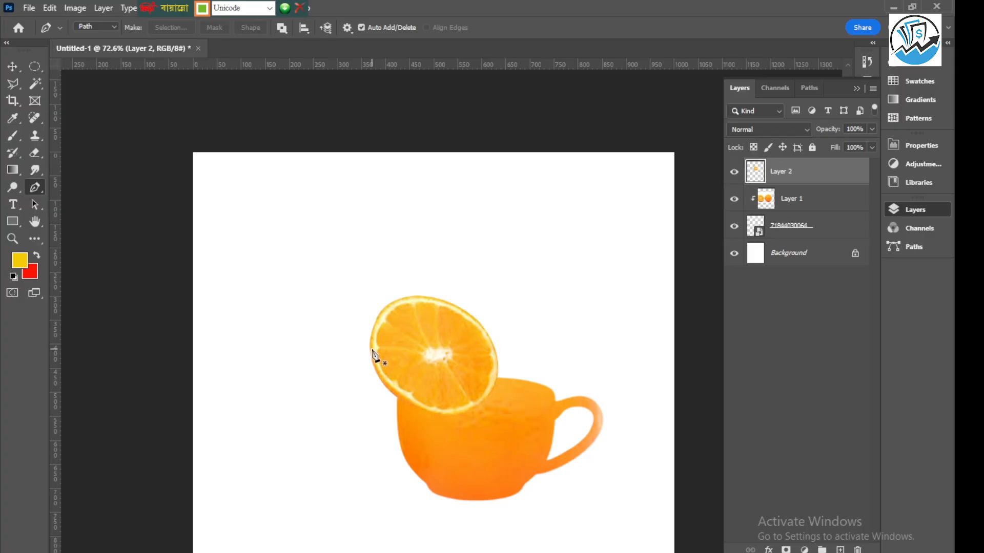
Rotate the orange slice to about -37°, scale it to about 85%, and place it over the cup's upper rim.
click(12, 68)
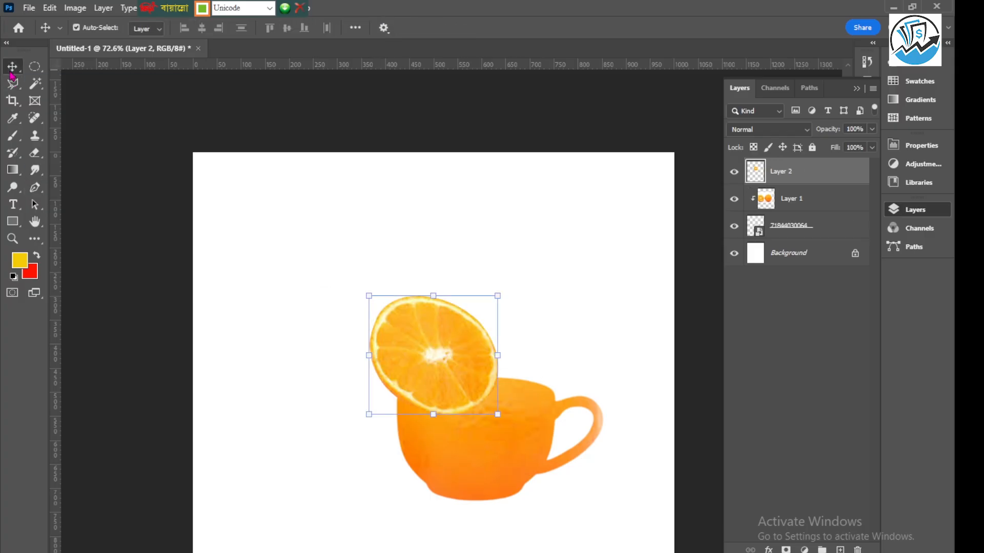
scroll(421, 335, down, 3)
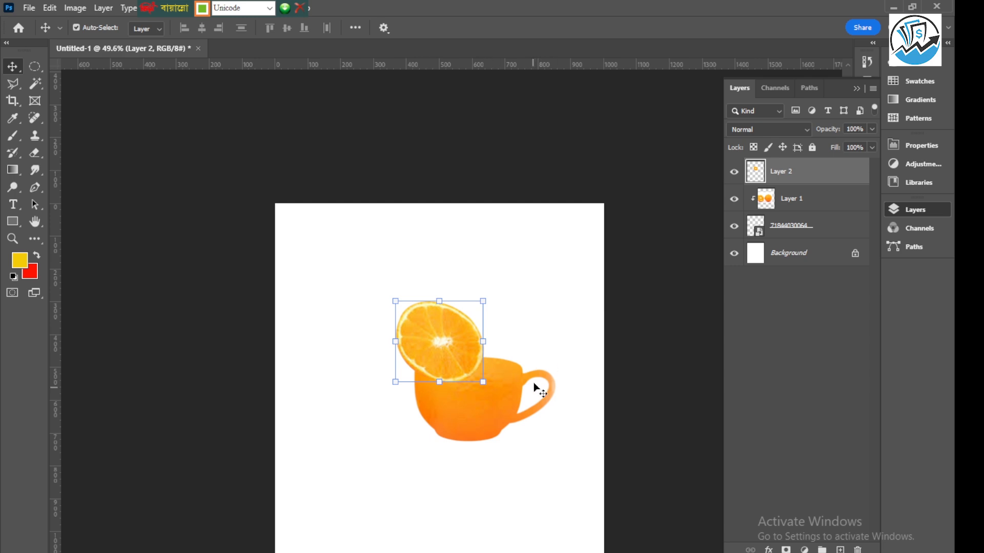
scroll(684, 405, up, 3)
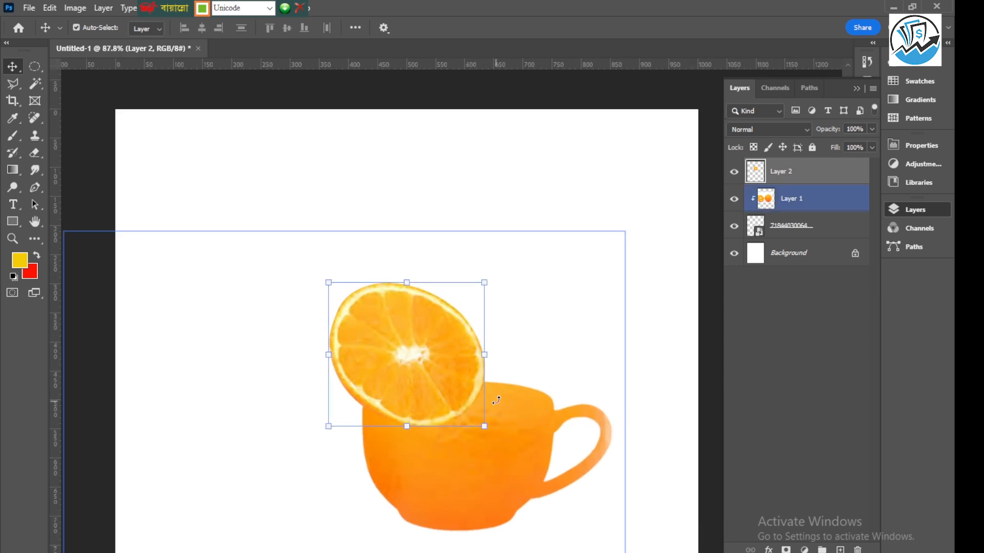
scroll(496, 401, down, 3)
drag(491, 363, 538, 295)
drag(445, 272, 468, 285)
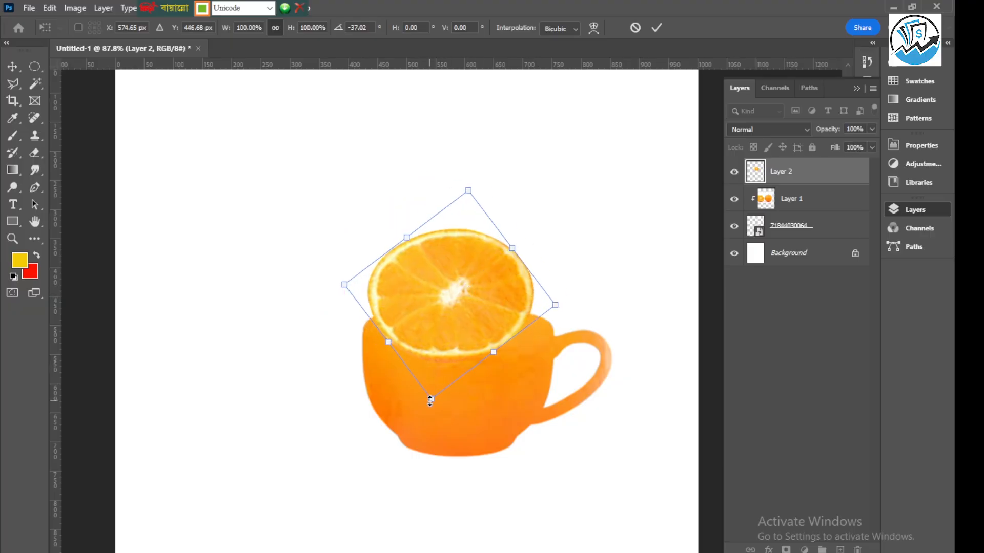
drag(430, 400, 435, 370)
drag(451, 288, 457, 291)
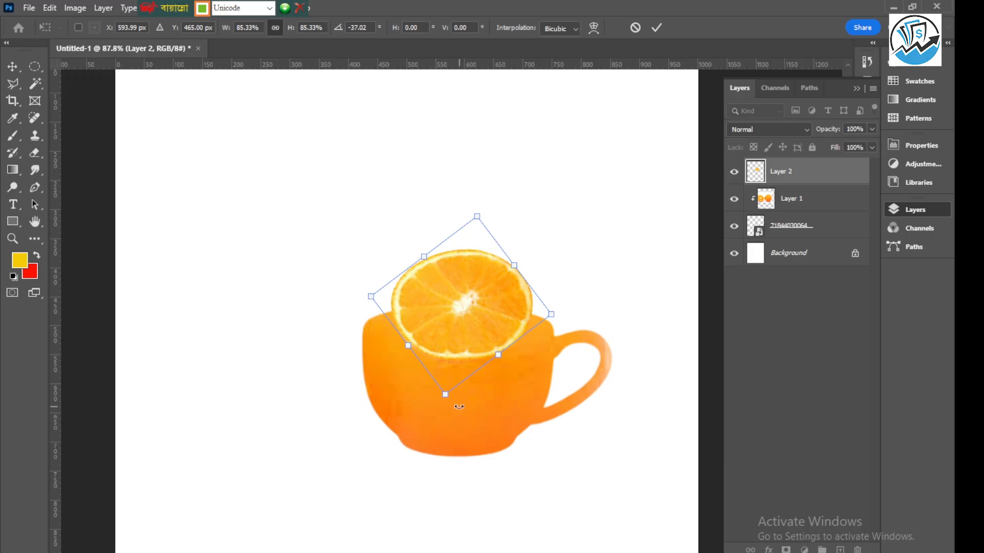
Distort the slice's upper, left and right corners to flatten it into a wide ellipse across the cup's opening.
scroll(458, 407, left, 2)
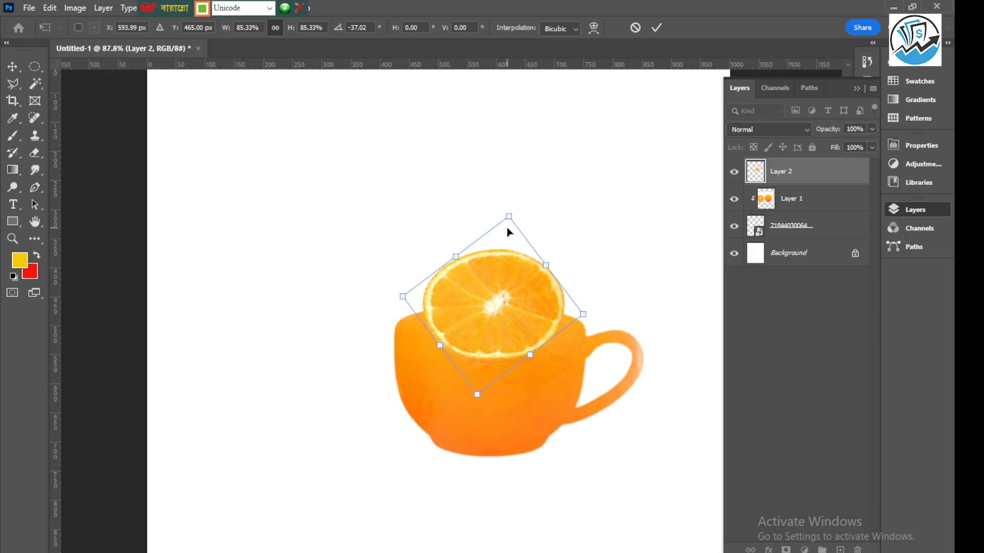
drag(509, 217, 506, 290)
scroll(510, 317, left, 1)
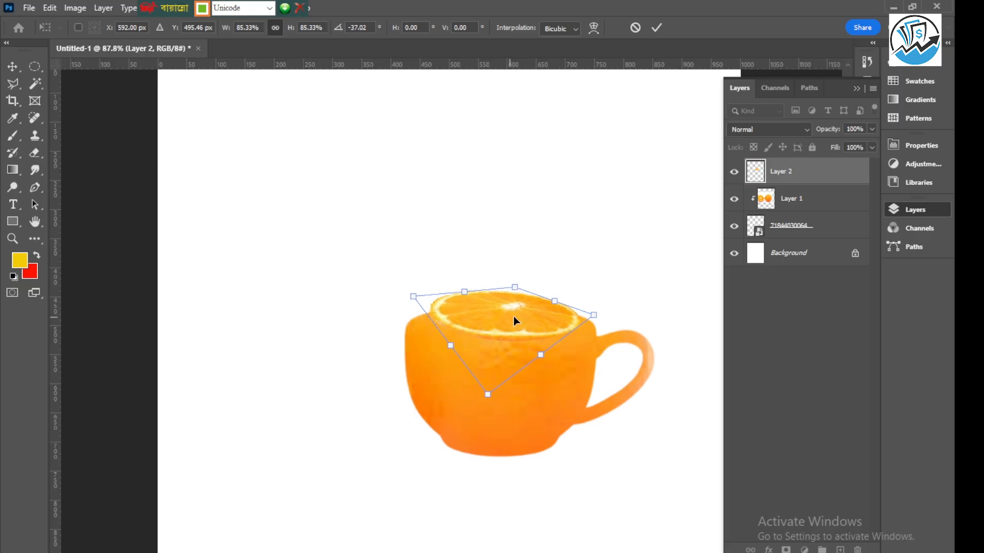
scroll(612, 324, up, 4)
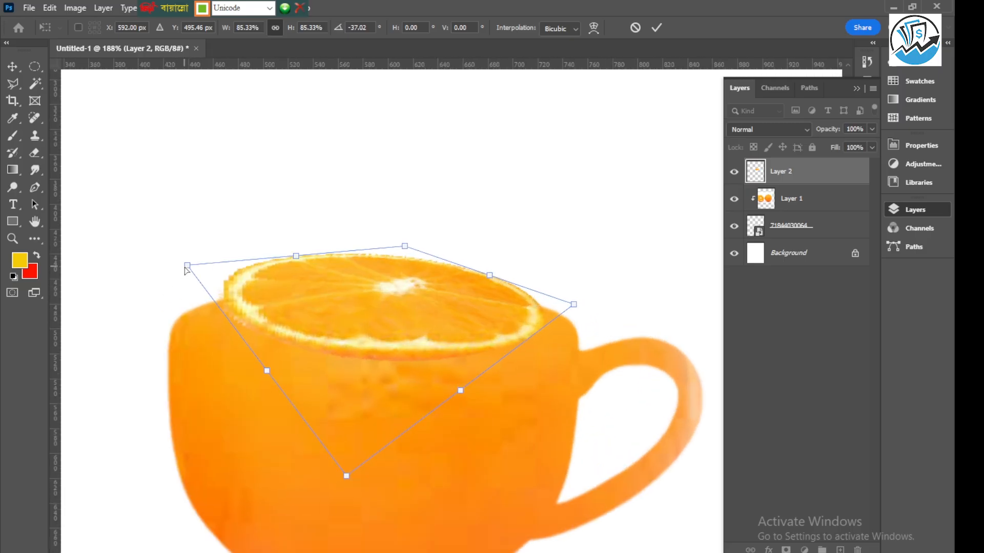
drag(187, 266, 159, 297)
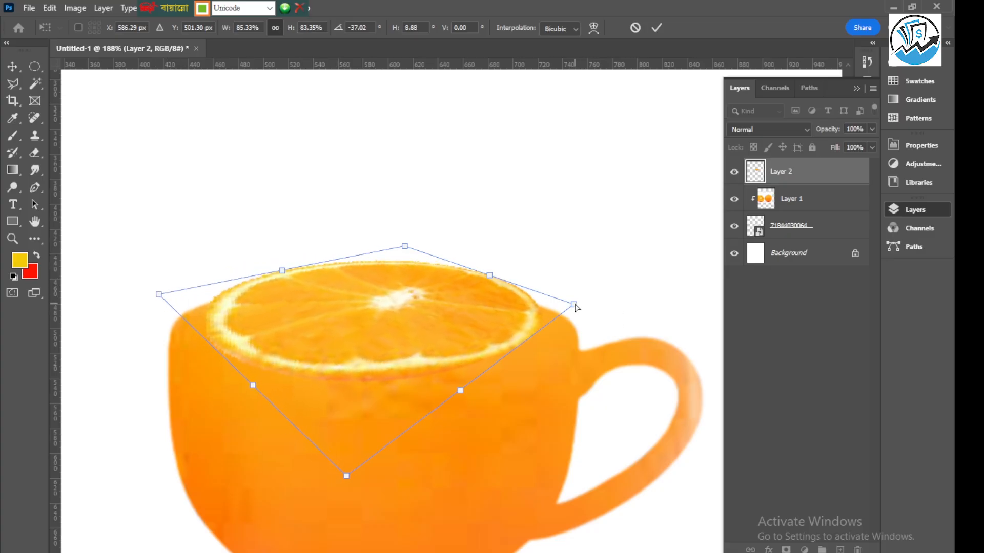
drag(578, 312, 605, 328)
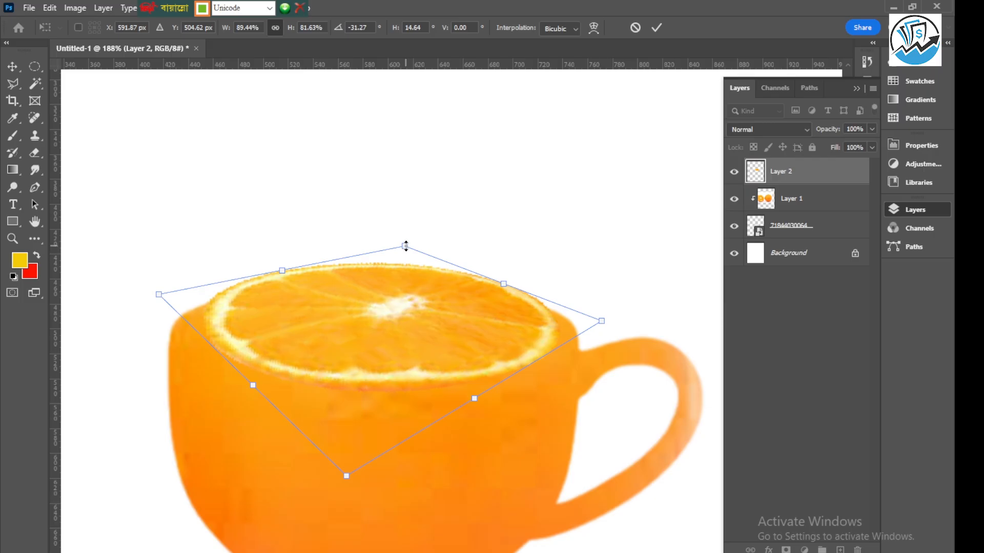
drag(406, 249, 399, 291)
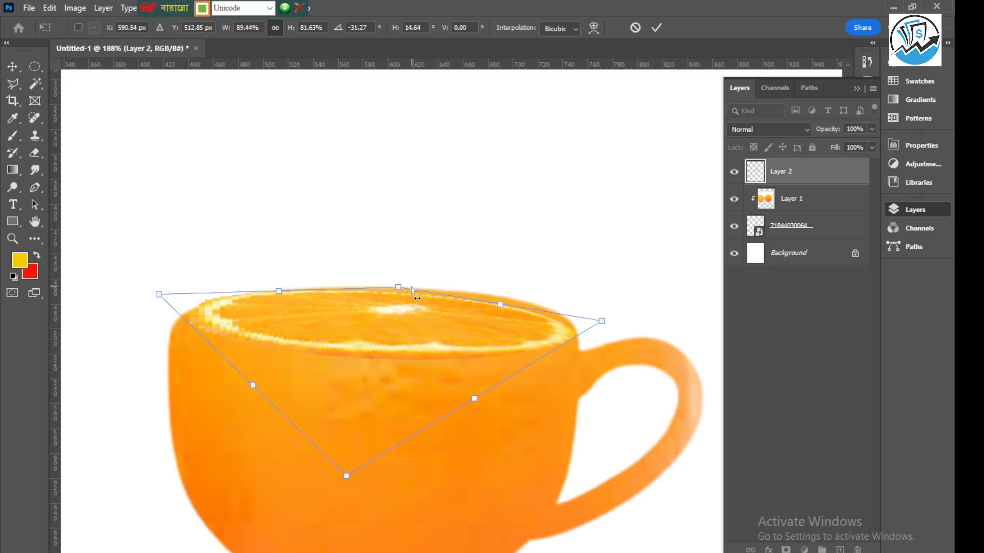
Refine the orange slice's distorted corners so its ellipse follows the cup's rim, extending the lower corner downward, and apply the transform.
mouse_move(347, 477)
mouse_down()
mouse_move(364, 404)
mouse_move(351, 496)
mouse_up()
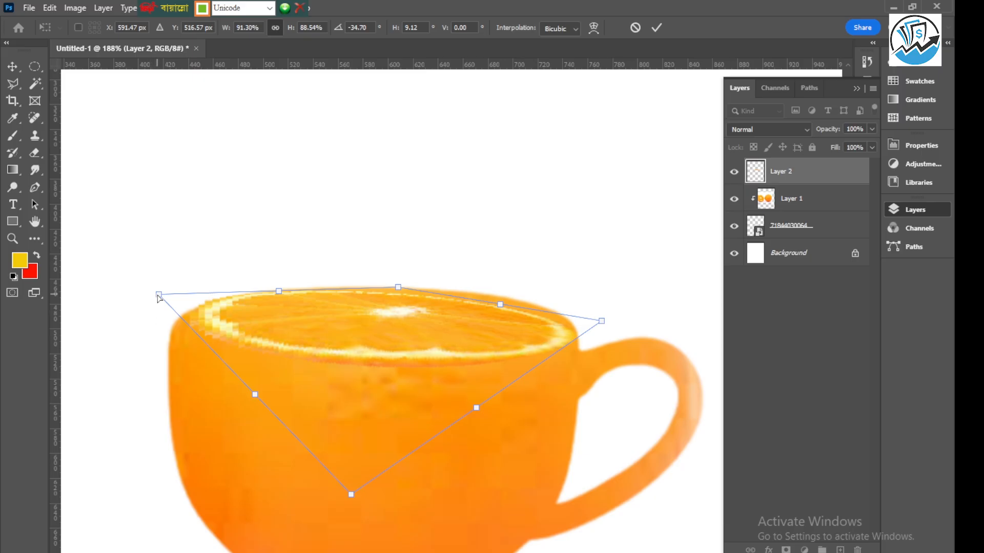
drag(158, 296, 157, 302)
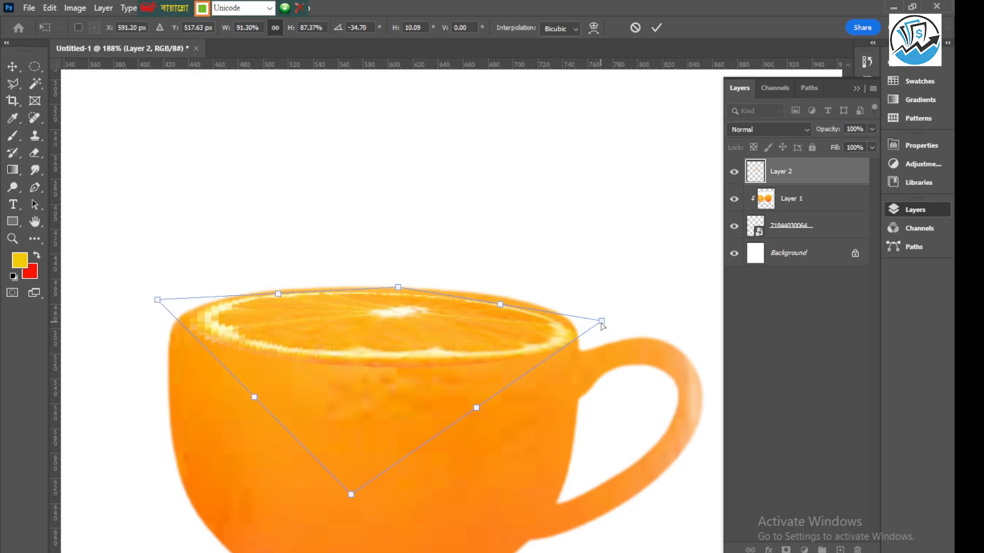
drag(603, 324, 591, 316)
mouse_move(365, 337)
mouse_down()
mouse_move(371, 318)
mouse_move(370, 338)
mouse_up()
drag(166, 299, 151, 298)
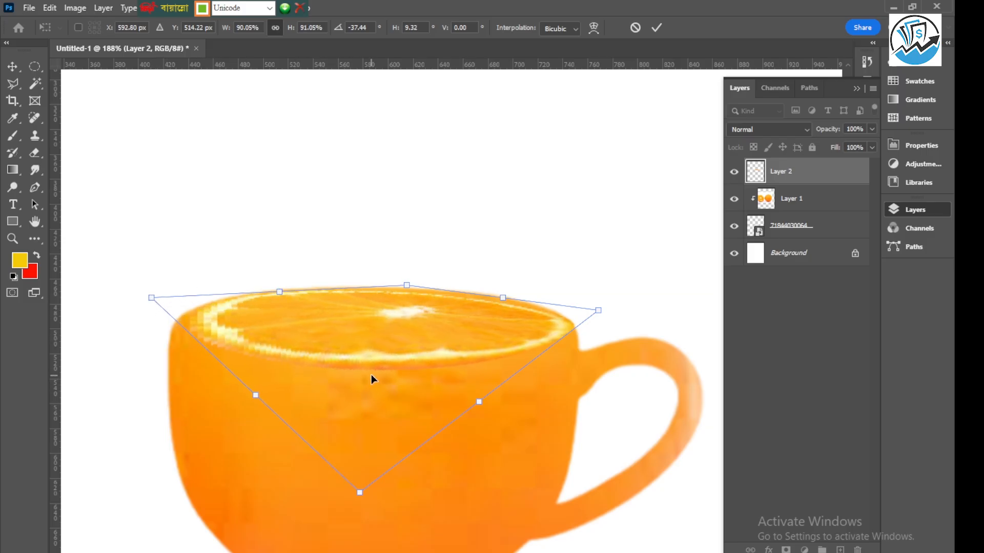
drag(360, 494, 349, 528)
click(657, 28)
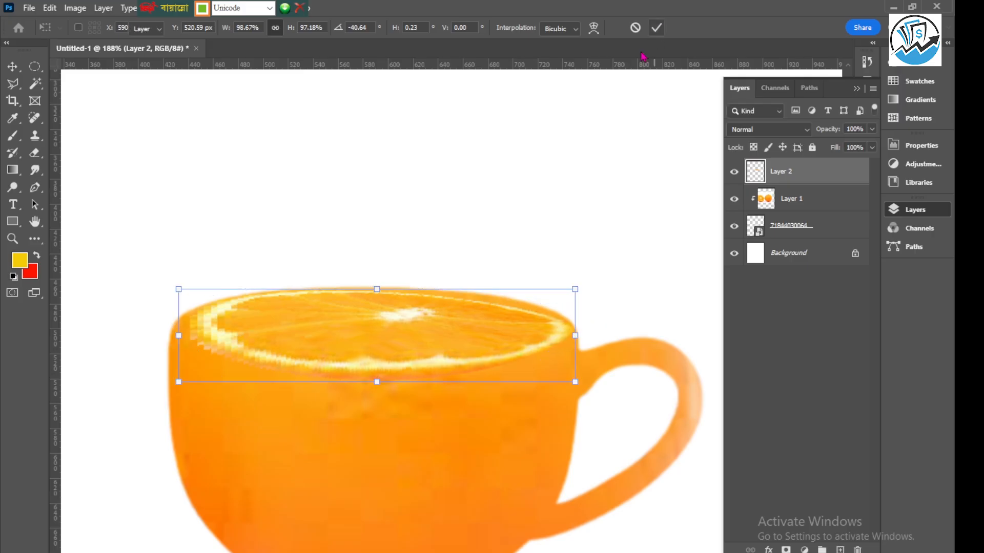
scroll(395, 325, down, 2)
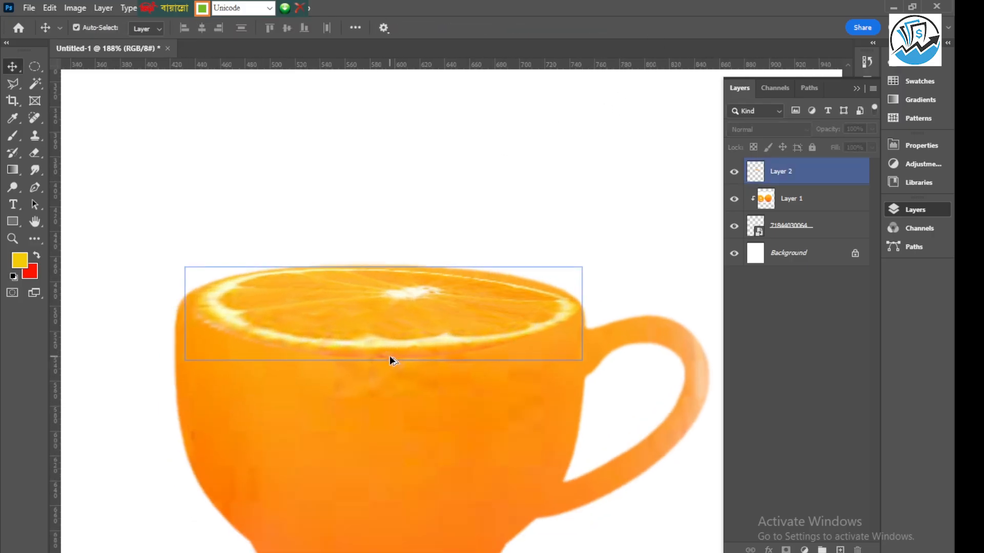
scroll(389, 363, down, 3)
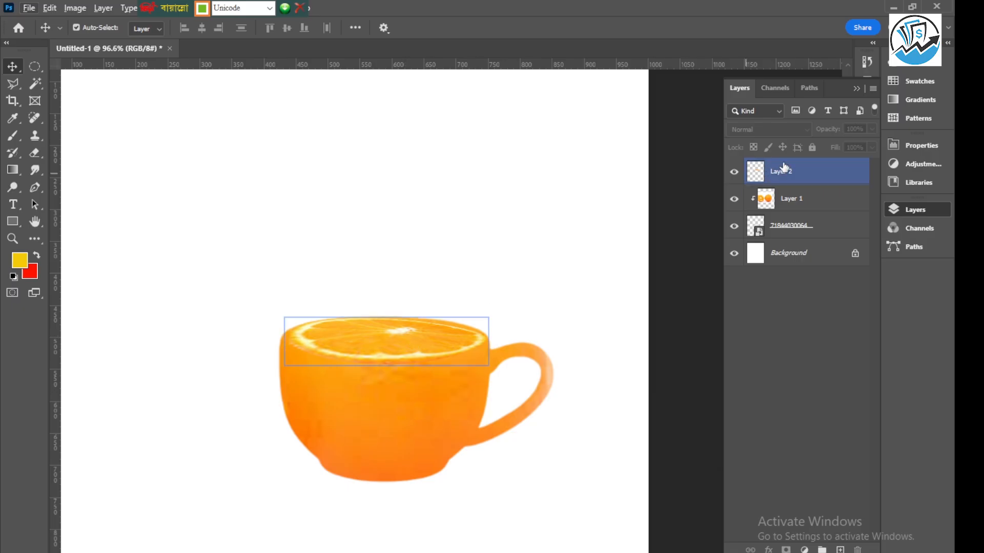
Add a layer mask to Layer 2 and set the brush to 37% opacity and 52% flow.
click(808, 171)
click(785, 549)
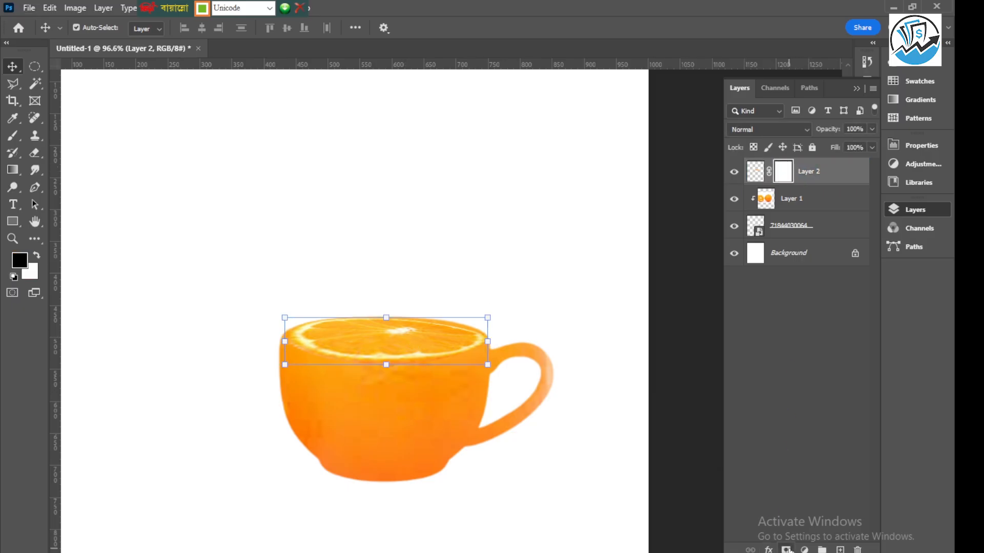
click(14, 140)
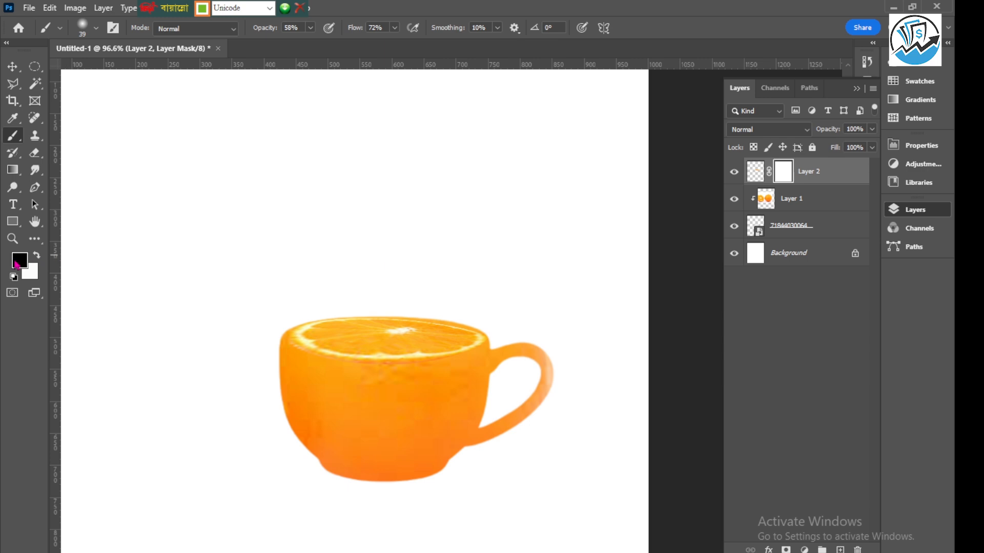
alt+drag(189, 326, 228, 331)
click(311, 29)
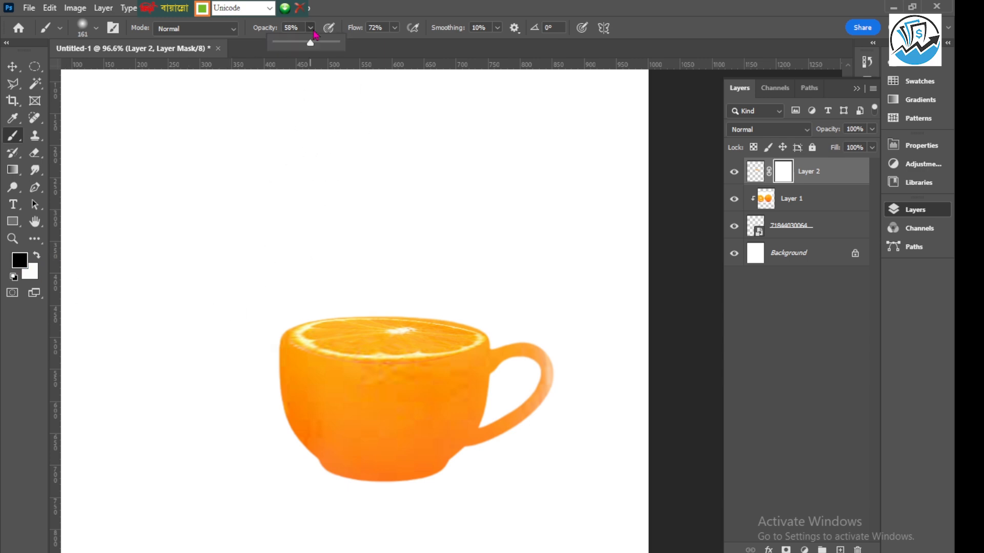
click(394, 28)
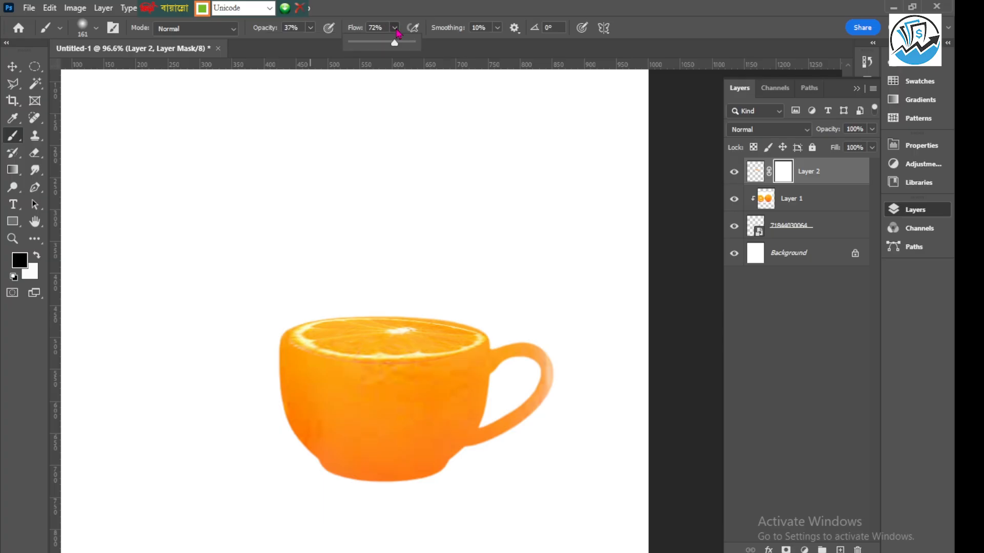
Paint black on the Layer 2 mask with a soft 67 px brush along the slice's lower edge to blend it into the cup.
scroll(406, 386, up, 5)
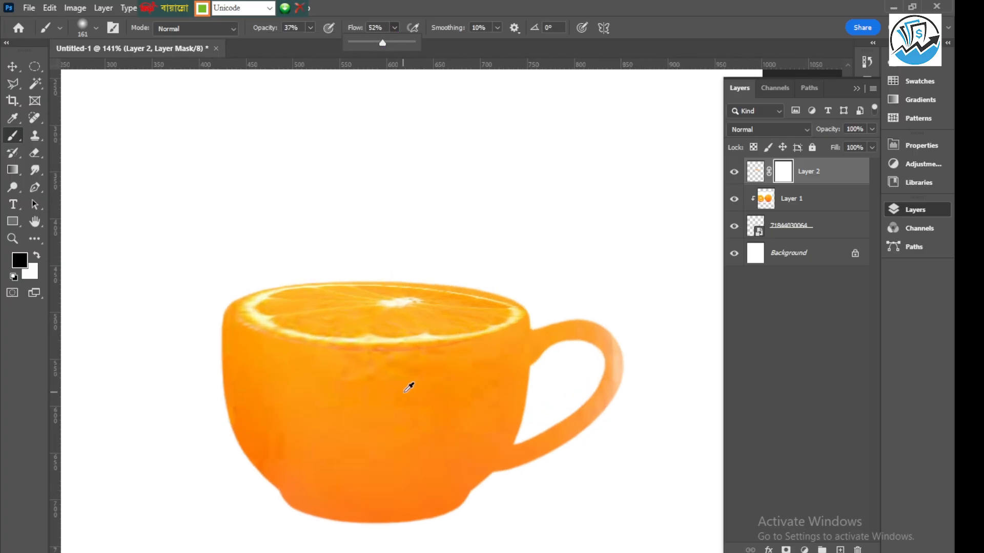
alt+drag(429, 365, 380, 370)
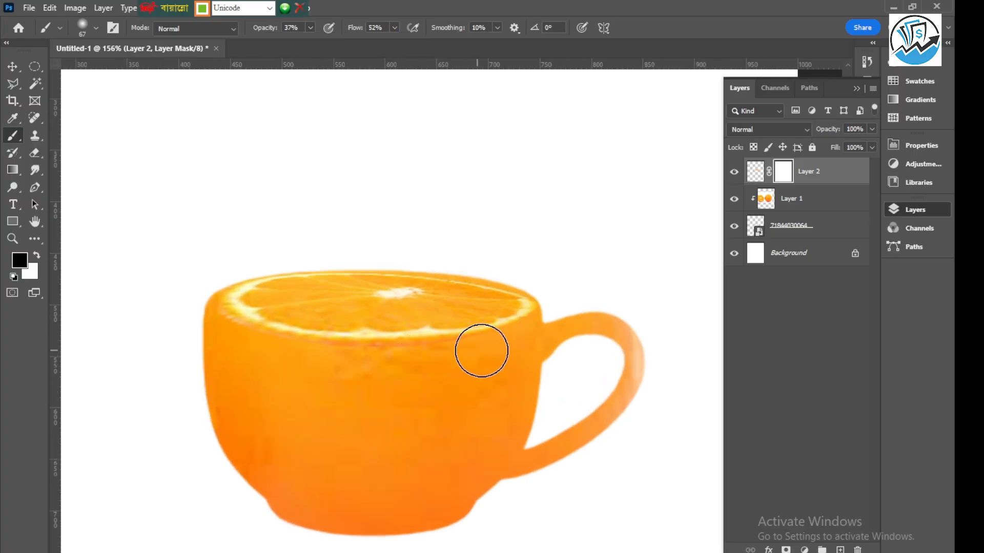
mouse_move(482, 355)
mouse_down()
mouse_move(338, 379)
mouse_move(489, 361)
mouse_move(348, 370)
mouse_move(263, 362)
mouse_move(231, 344)
mouse_move(371, 370)
mouse_move(470, 369)
mouse_move(479, 358)
mouse_move(372, 371)
mouse_move(240, 370)
mouse_move(291, 358)
mouse_move(529, 359)
mouse_move(531, 343)
mouse_move(386, 381)
mouse_move(487, 367)
mouse_move(500, 356)
mouse_move(277, 371)
mouse_up()
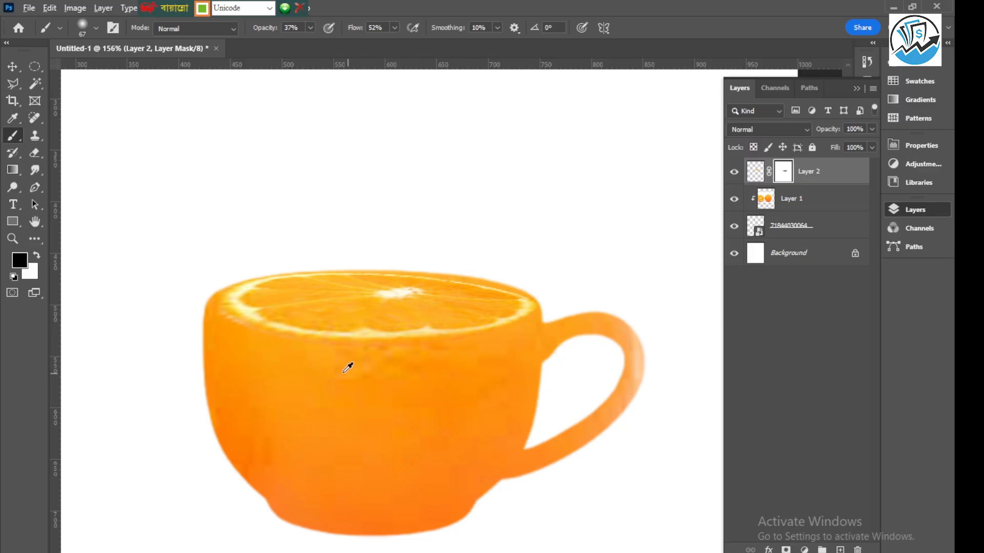
scroll(326, 354, down, 5)
scroll(276, 355, up, 5)
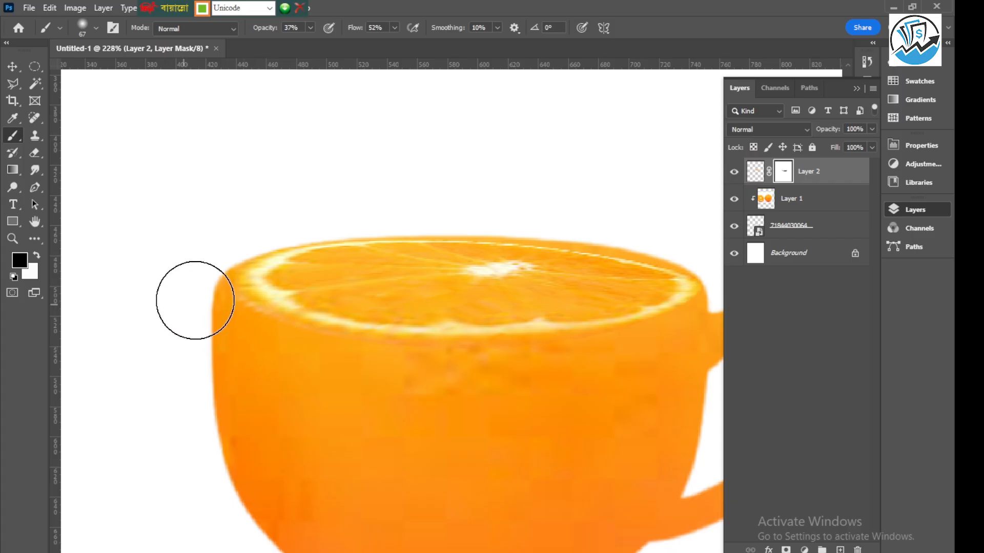
scroll(158, 297, down, 5)
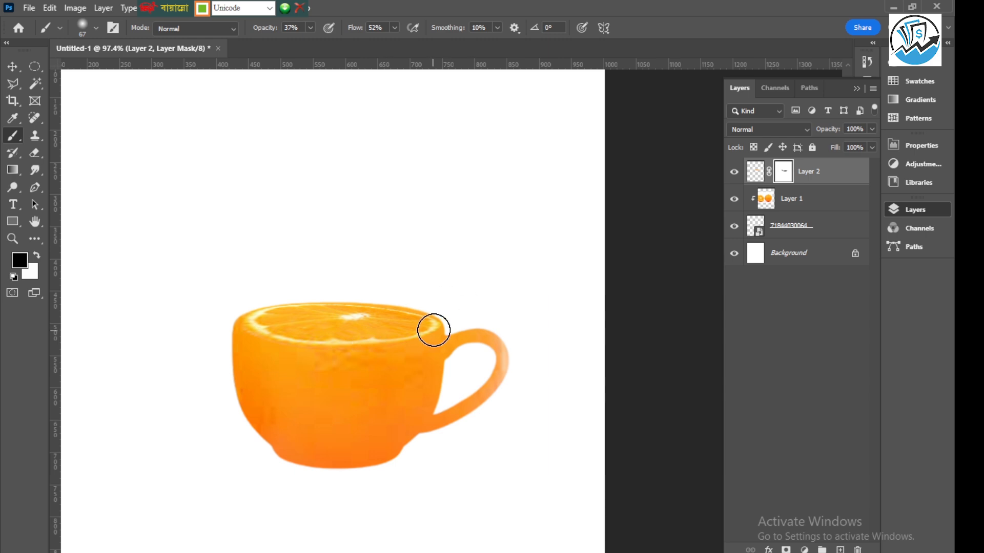
Reduce the brush to 50 px and mask the slice's edge where the cup's rim meets the handle side.
scroll(442, 322, up, 3)
scroll(442, 321, up, 3)
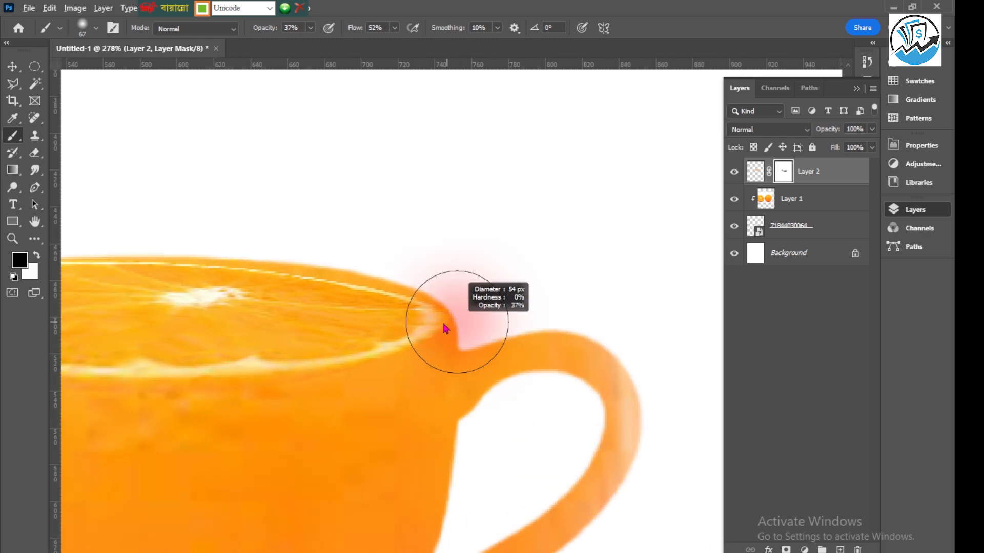
key(bracketleft)
key(bracketleft)
mouse_move(461, 320)
mouse_down()
mouse_move(476, 313)
mouse_move(472, 338)
mouse_up()
scroll(481, 312, down, 3)
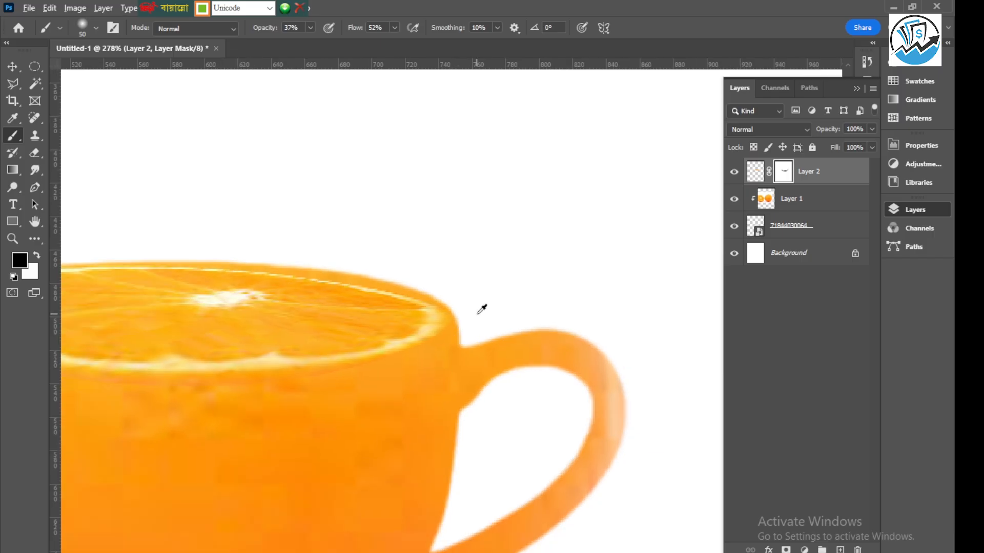
scroll(415, 374, up, 2)
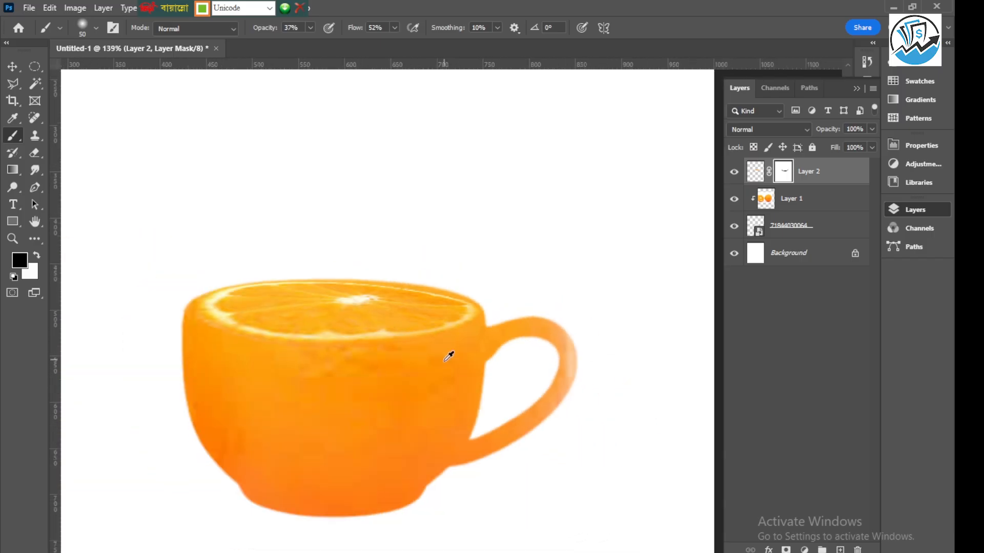
scroll(449, 356, down, 4)
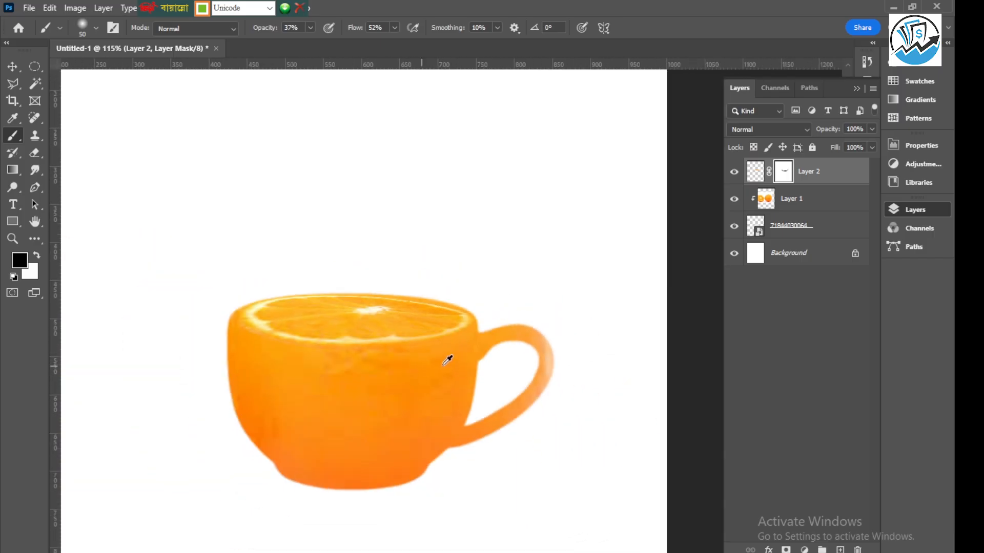
Try duplicating the flattened orange slice above the cup, and undo the copy.
click(12, 67)
scroll(302, 212, down, 2)
click(359, 174)
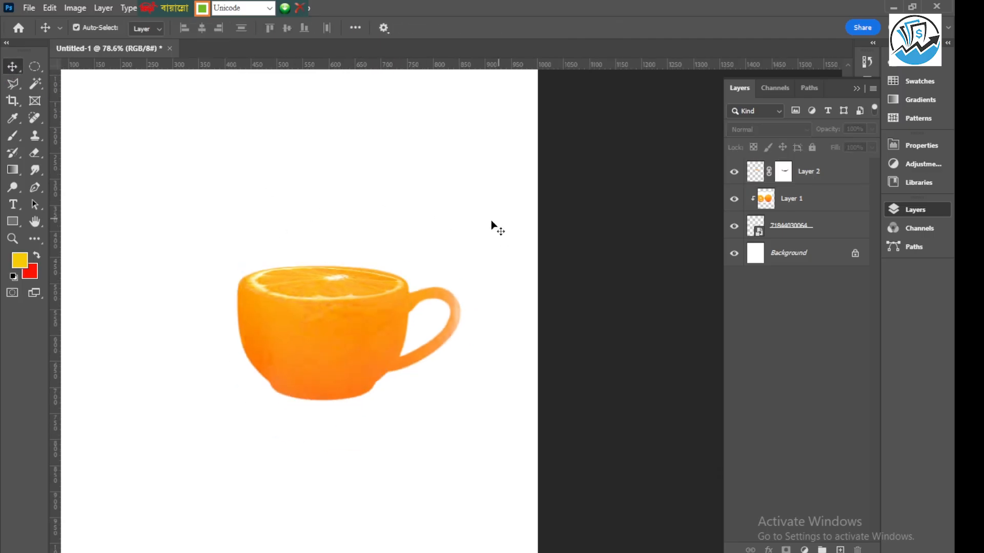
click(331, 281)
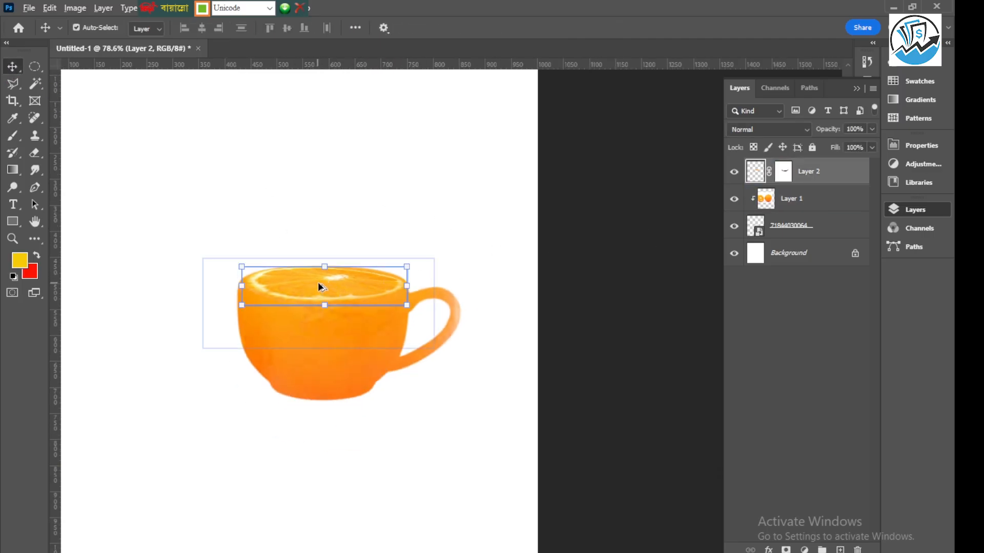
drag(322, 288, 348, 206)
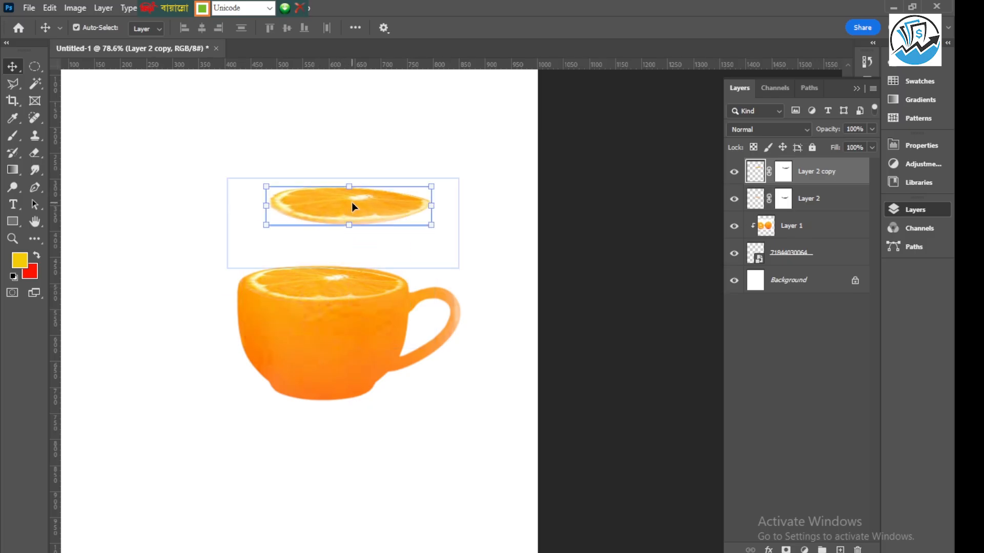
key(ctrl+z)
Paste the round orange slice onto a new layer, place it over the cup's rim and rotate it to about -18°.
key(ctrl)
key(ctrl)
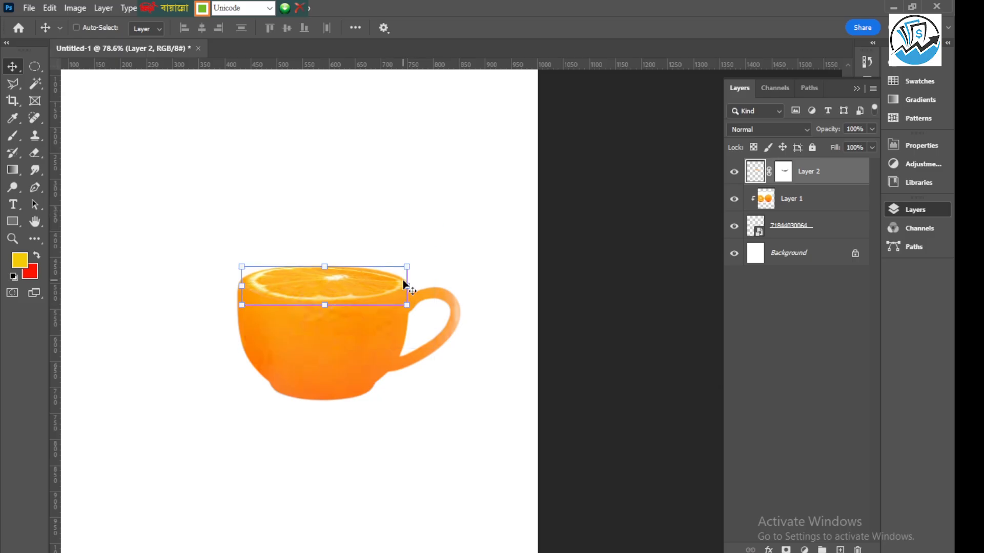
key(ctrl+v)
drag(271, 325, 325, 261)
key(ctrl+t)
drag(421, 330, 361, 119)
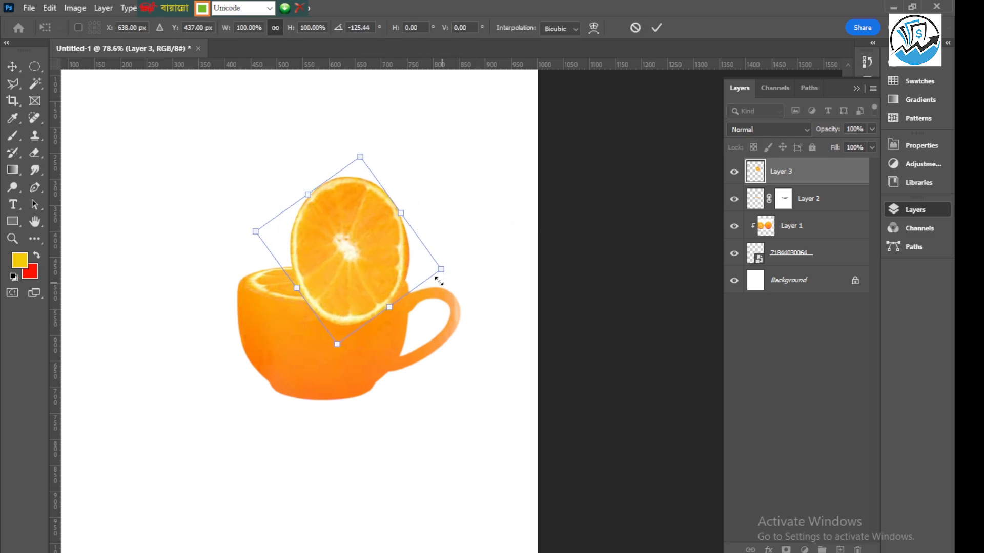
drag(463, 274, 359, 442)
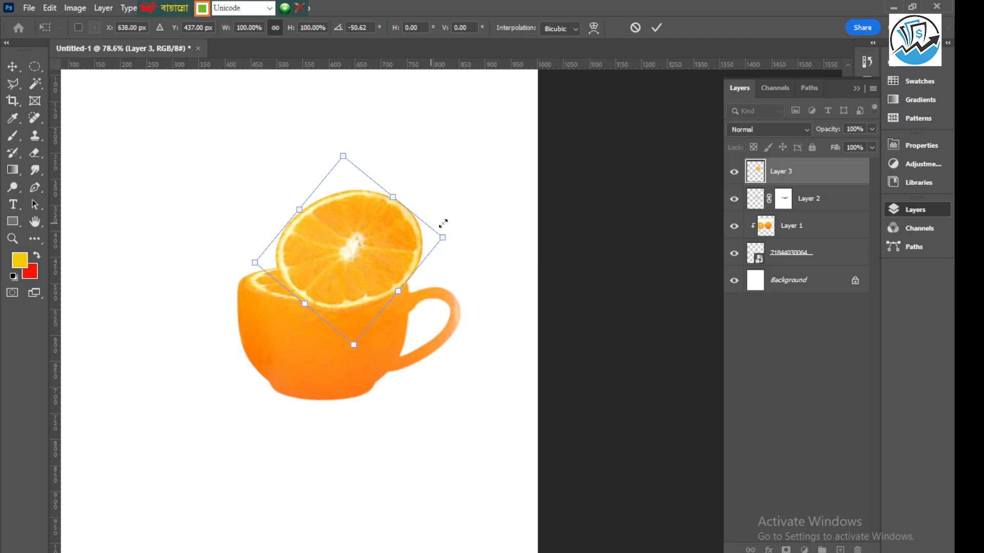
drag(457, 240, 460, 305)
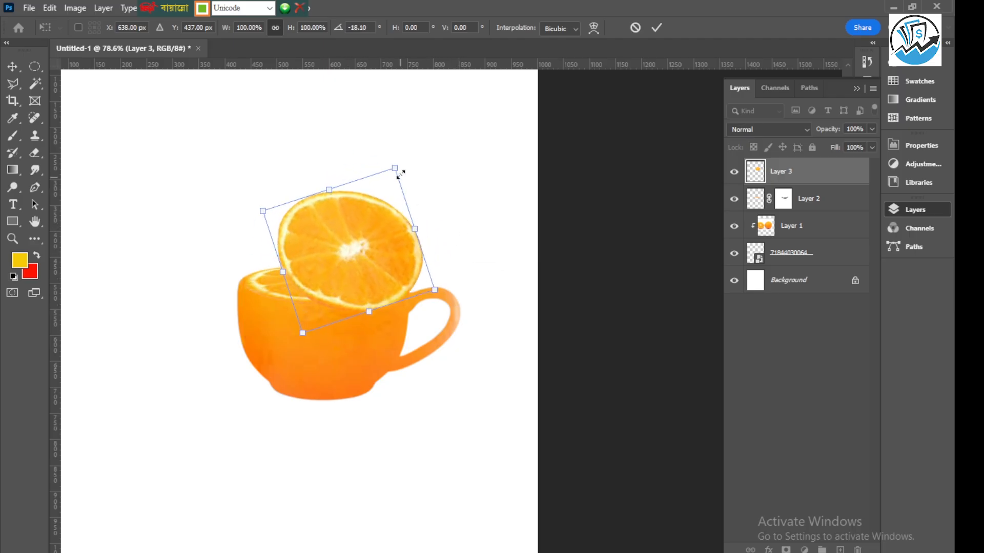
Distort the new slice's upper corner upward, then scale the slice to about 84% and stand it at the handle side of the rim.
drag(395, 170, 357, 125)
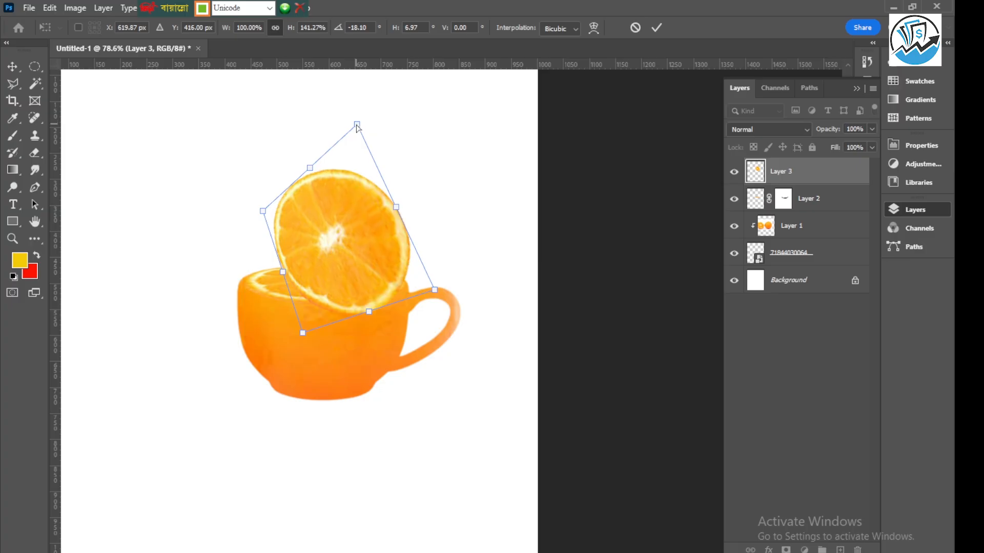
click(657, 29)
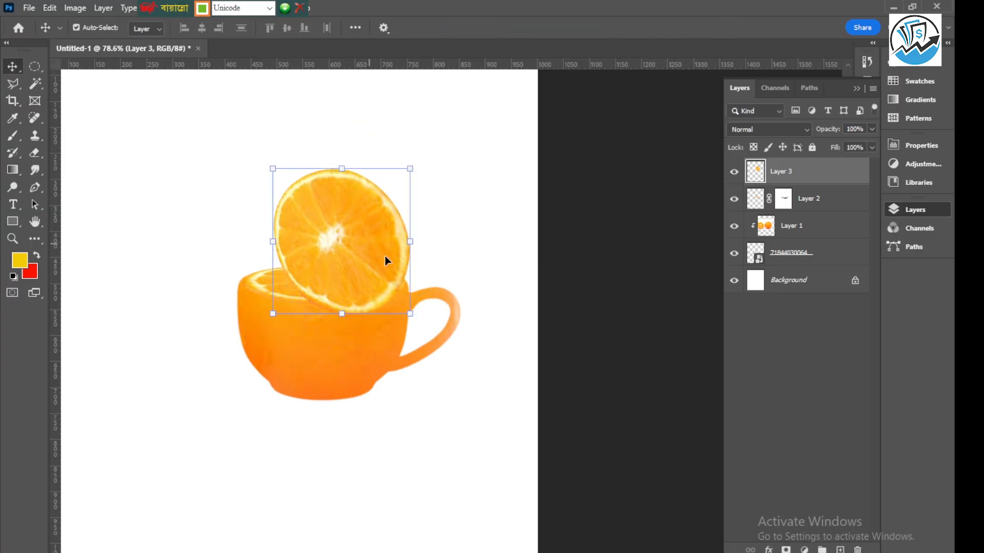
mouse_move(326, 230)
mouse_down()
mouse_move(352, 210)
mouse_move(341, 221)
mouse_move(365, 264)
mouse_move(263, 231)
mouse_move(341, 224)
mouse_move(321, 224)
mouse_up()
drag(265, 213, 356, 232)
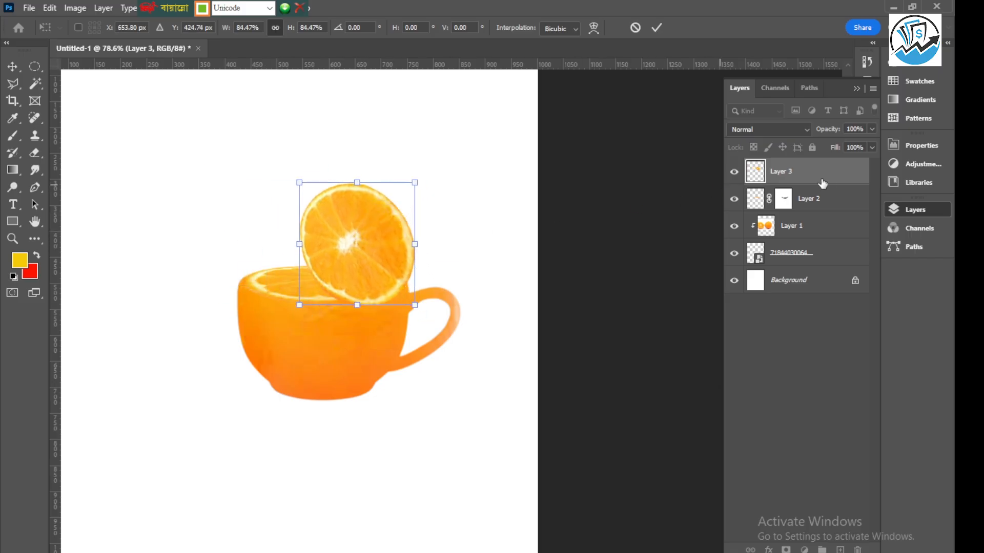
click(657, 28)
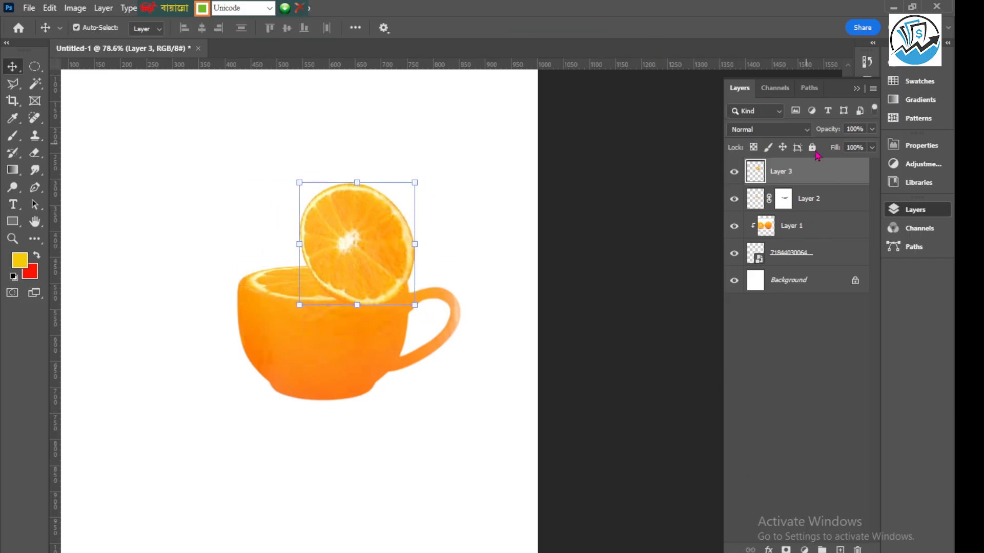
Add a layer mask to the upright slice and paint it black with an 83 px brush where its lower part overlaps the cup's front.
click(786, 550)
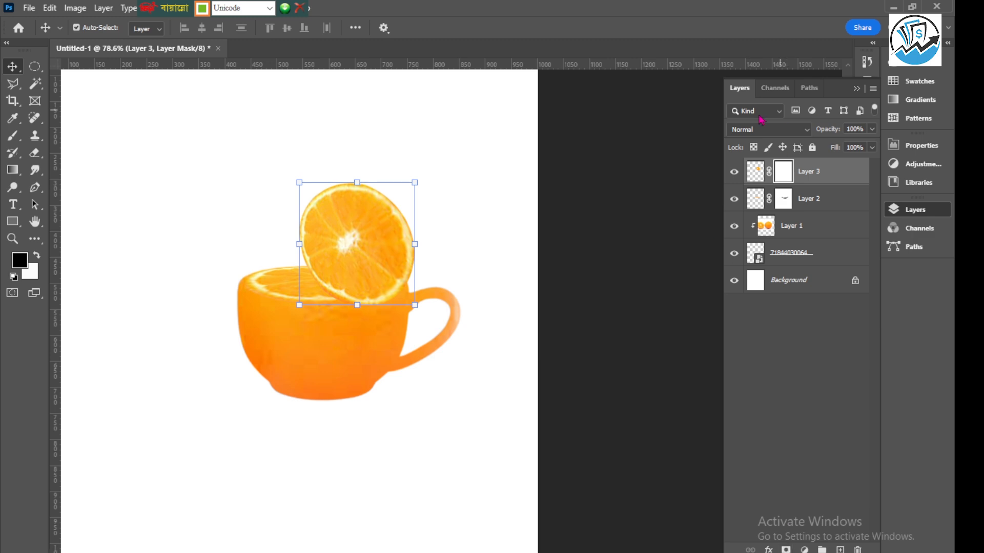
click(13, 137)
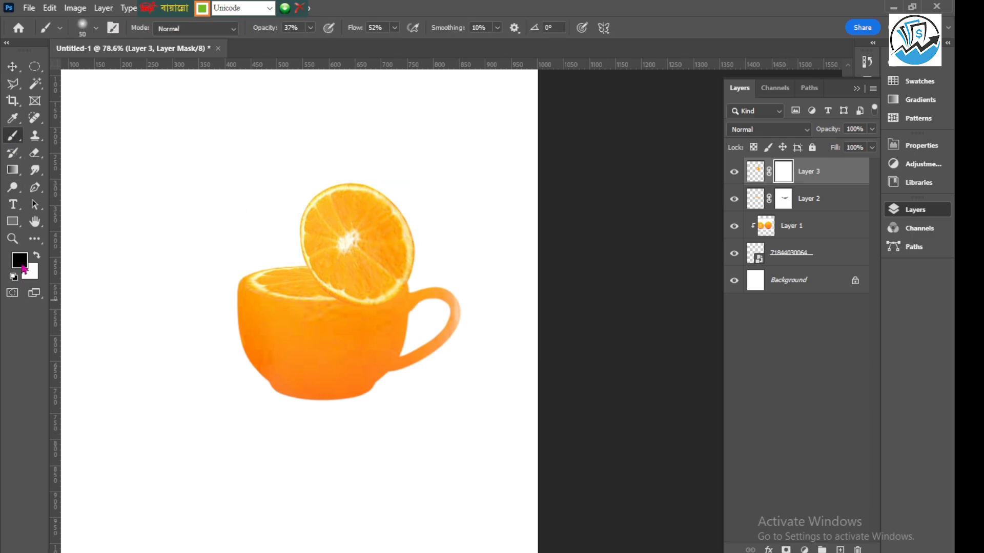
drag(331, 303, 367, 309)
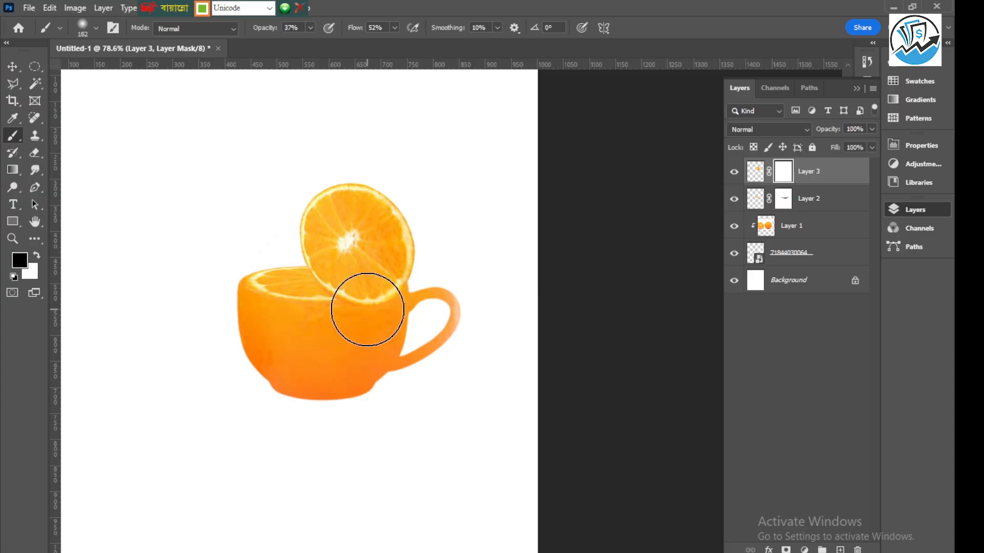
scroll(367, 309, up, 5)
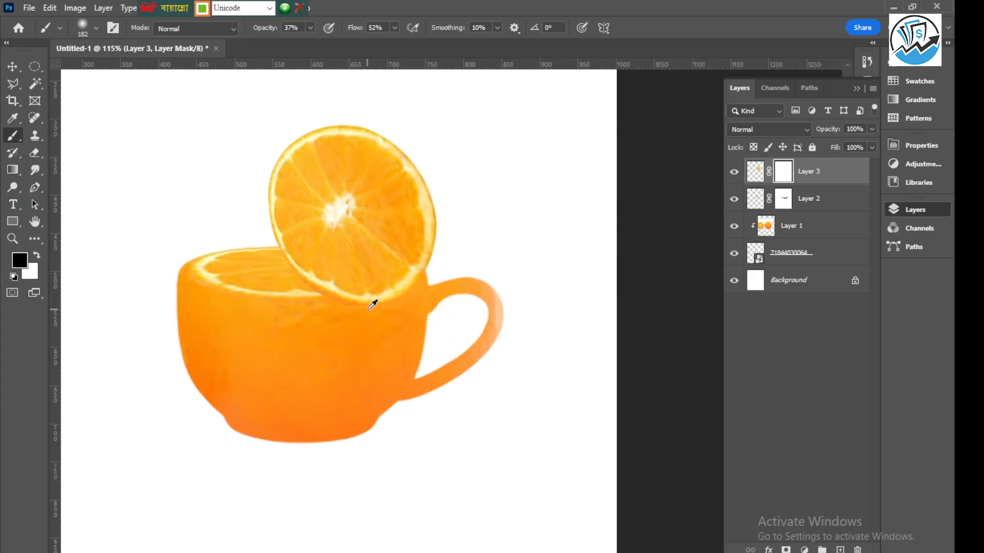
mouse_move(352, 312)
mouse_down()
mouse_move(303, 310)
mouse_move(286, 276)
mouse_move(295, 269)
mouse_move(302, 291)
mouse_move(306, 255)
mouse_move(322, 260)
mouse_move(328, 319)
mouse_move(311, 264)
mouse_move(312, 218)
mouse_move(316, 316)
mouse_move(305, 252)
mouse_move(287, 253)
mouse_move(279, 268)
mouse_move(285, 310)
mouse_move(328, 257)
mouse_move(325, 305)
mouse_move(340, 321)
mouse_up()
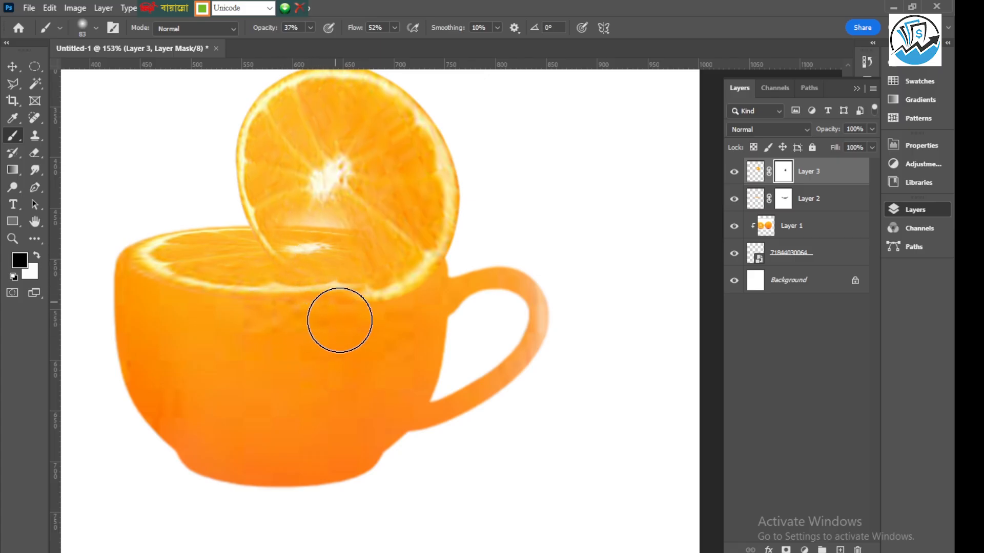
Lower the upright slice into the cup, narrow it to about 58% width and skew it vertically by about -4.9°.
key(v)
drag(353, 131, 359, 169)
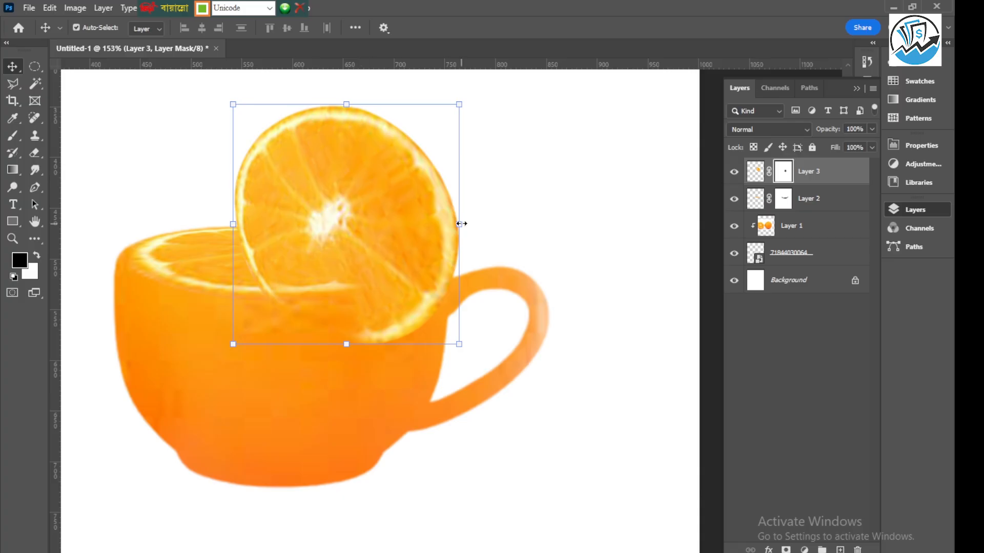
drag(461, 225, 365, 213)
drag(266, 191, 327, 224)
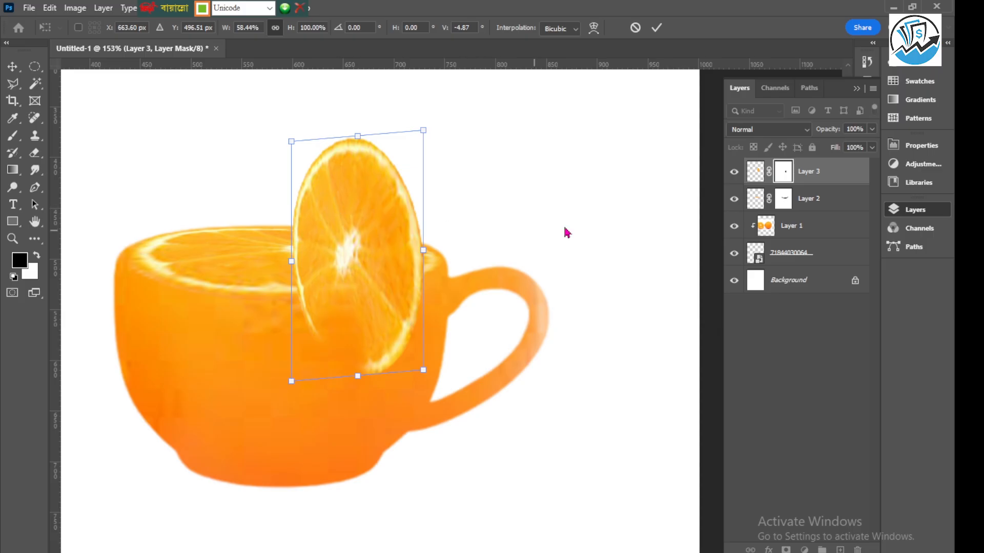
key(Return)
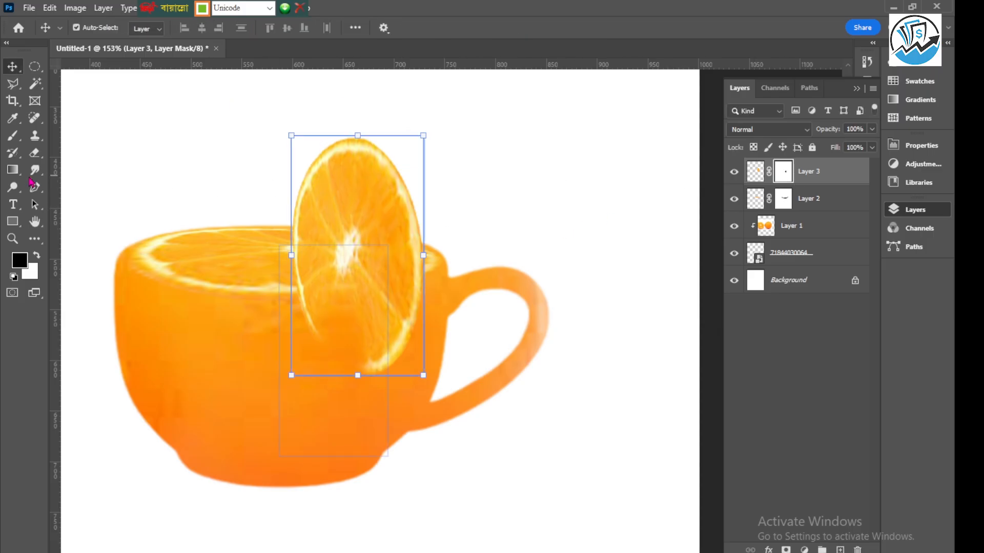
Mask out the slice's inner lower edge below the cup's front rim using a 33 px black brush.
click(13, 135)
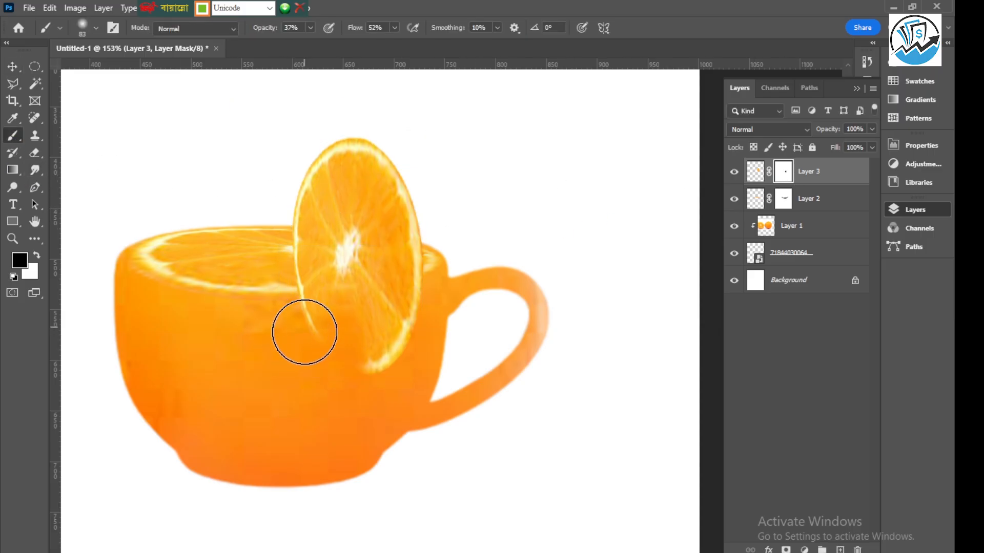
scroll(314, 325, up, 1)
scroll(309, 330, up, 4)
mouse_move(310, 312)
alt+mouse_down()
mouse_move(273, 312)
mouse_move(284, 298)
mouse_move(298, 314)
mouse_move(281, 310)
mouse_move(343, 286)
mouse_move(260, 292)
mouse_move(309, 333)
mouse_move(309, 285)
mouse_move(336, 290)
mouse_move(303, 278)
mouse_move(343, 277)
mouse_move(301, 253)
mouse_move(352, 286)
mouse_move(230, 244)
mouse_move(315, 285)
mouse_move(235, 244)
mouse_move(351, 283)
mouse_move(351, 259)
mouse_move(380, 386)
mouse_move(411, 429)
mouse_move(347, 323)
mouse_move(378, 364)
mouse_move(384, 401)
mouse_move(386, 382)
mouse_move(386, 406)
mouse_move(360, 356)
mouse_move(357, 324)
alt+mouse_up()
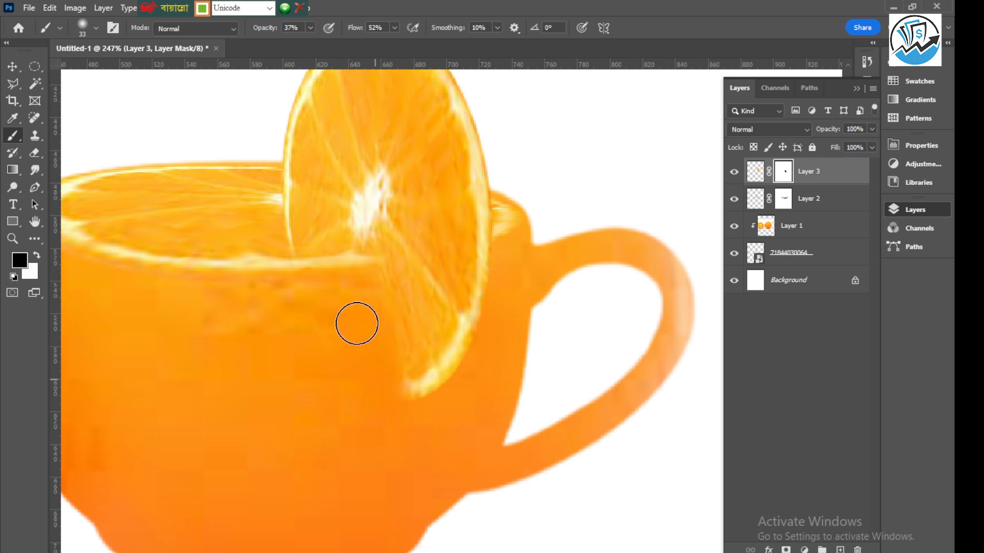
mouse_move(241, 243)
mouse_down()
mouse_move(344, 278)
mouse_move(230, 229)
mouse_move(336, 275)
mouse_up()
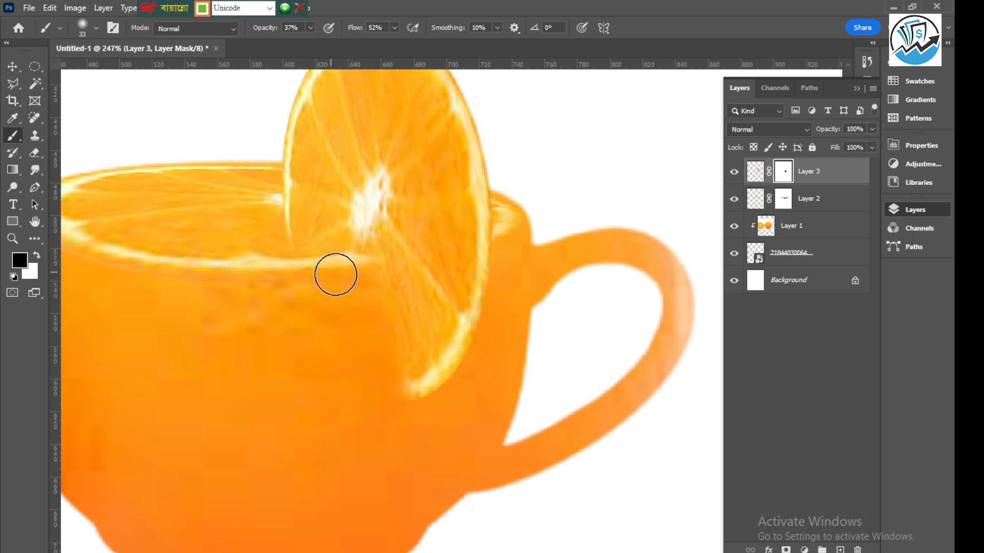
scroll(335, 275, down, 4)
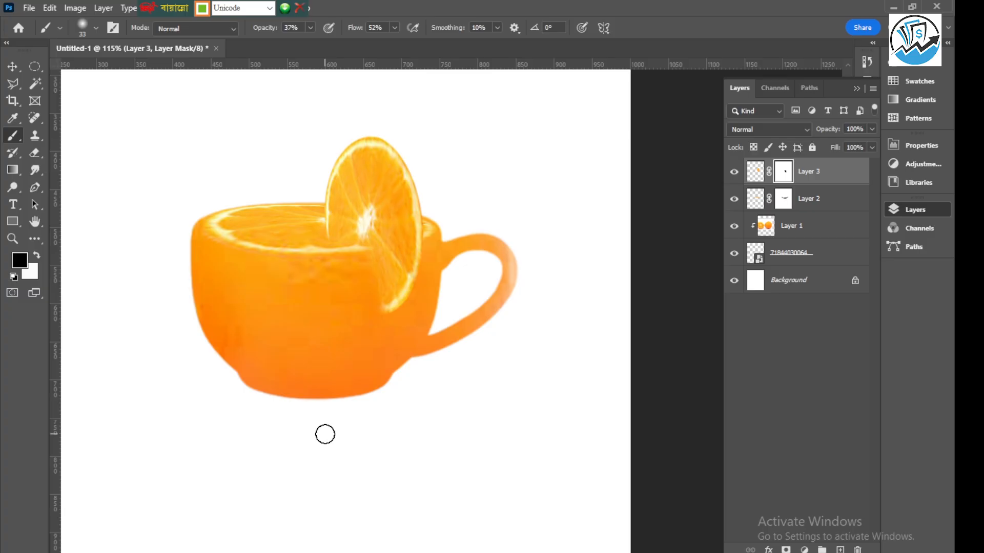
scroll(428, 195, down, 3)
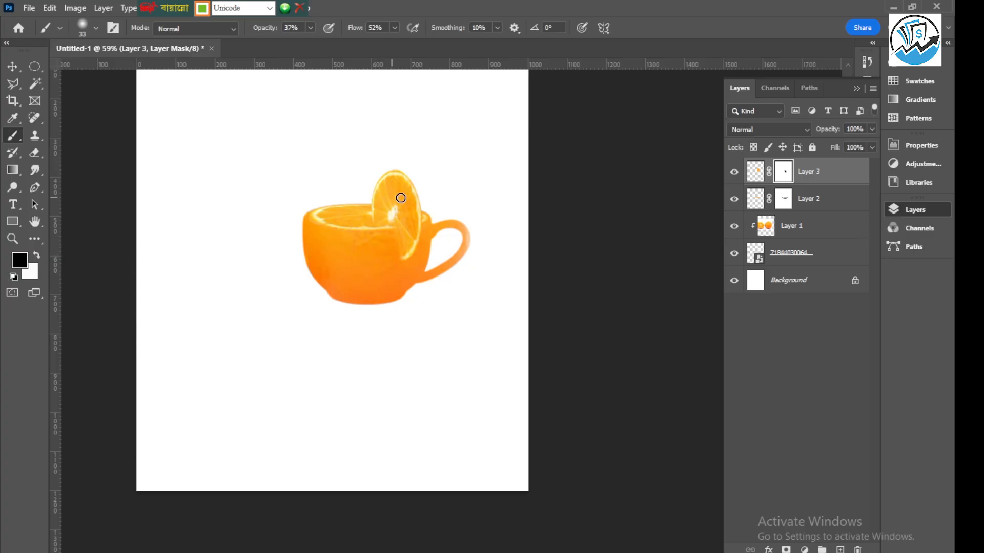
Convert the masked slice layer to a smart object and apply a drop shadow to it.
click(12, 67)
right_click(843, 176)
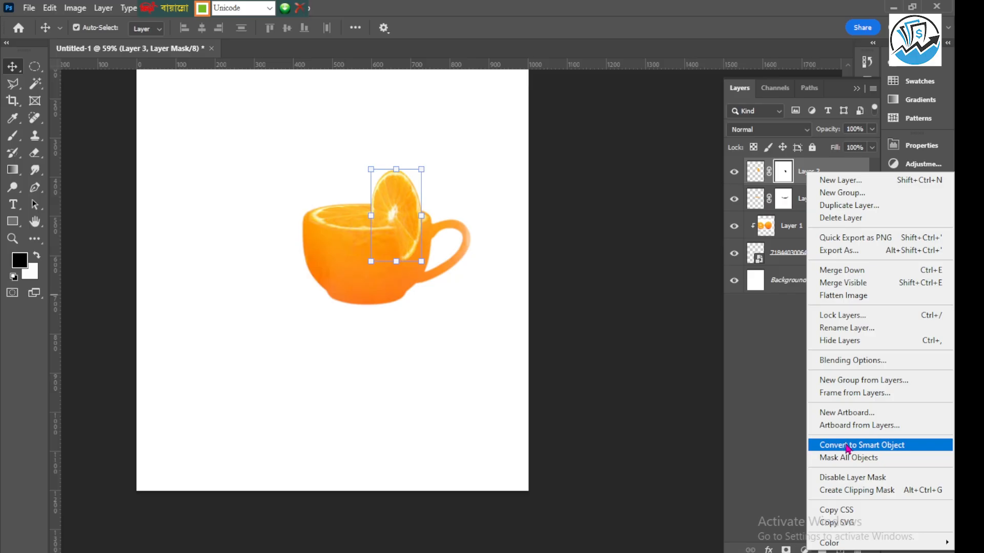
click(847, 447)
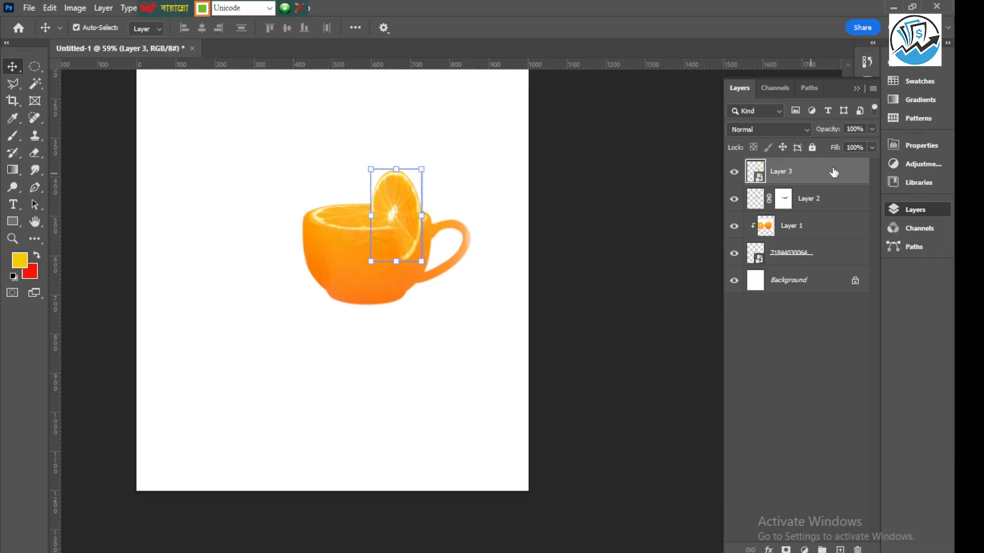
double_click(858, 174)
drag(580, 141, 649, 86)
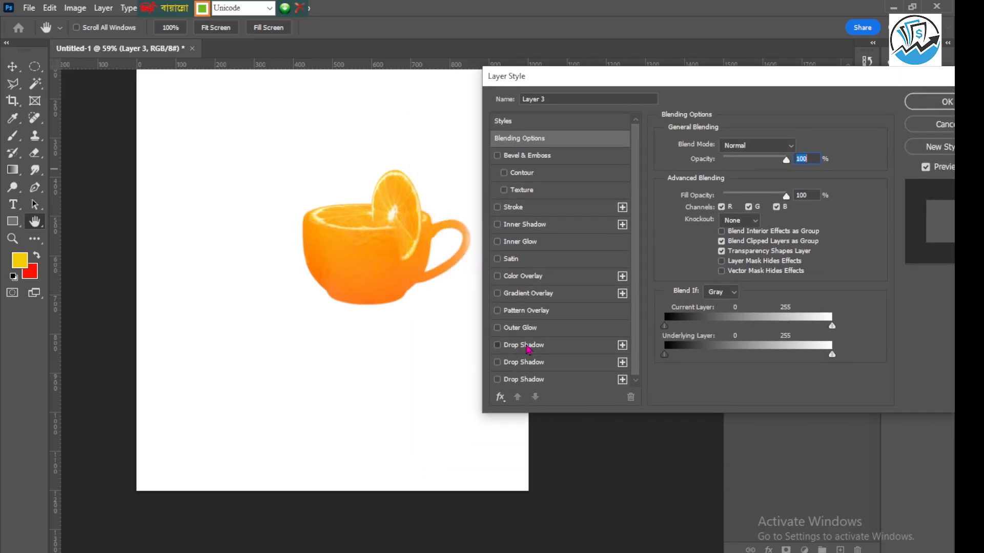
click(528, 345)
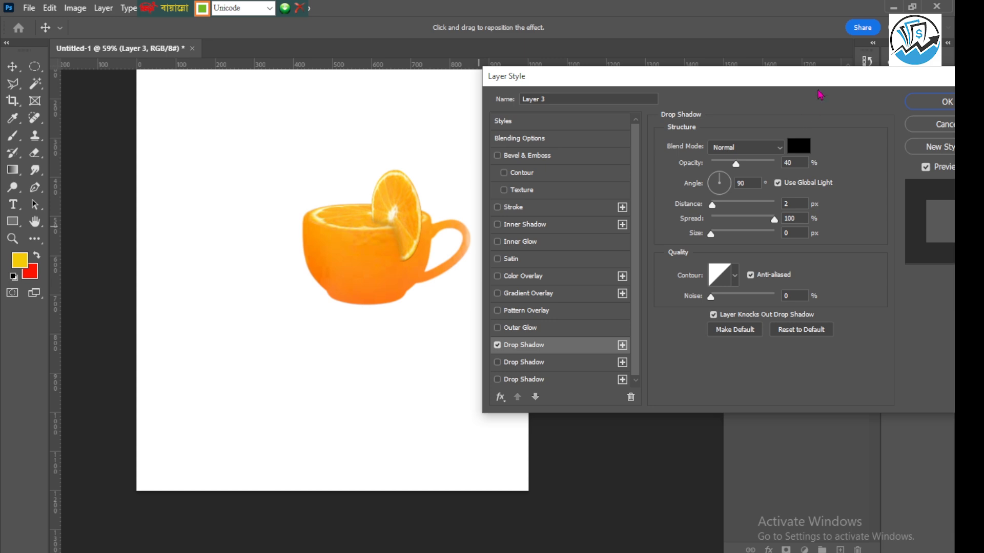
click(918, 100)
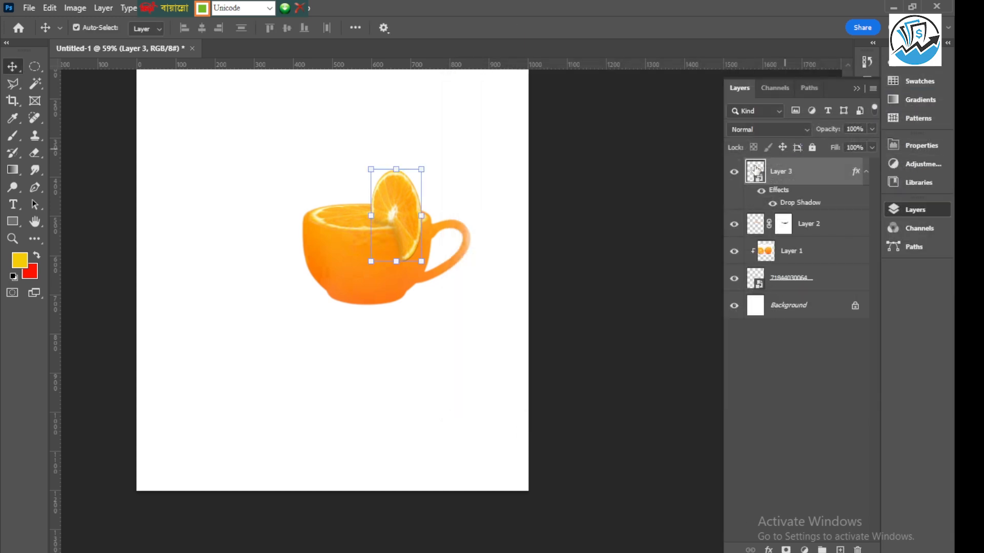
Select all the cup and slice layers together, scale them to about 155% and center the cup on the canvas.
click(613, 225)
click(349, 256)
scroll(359, 266, down, 3)
click(379, 233)
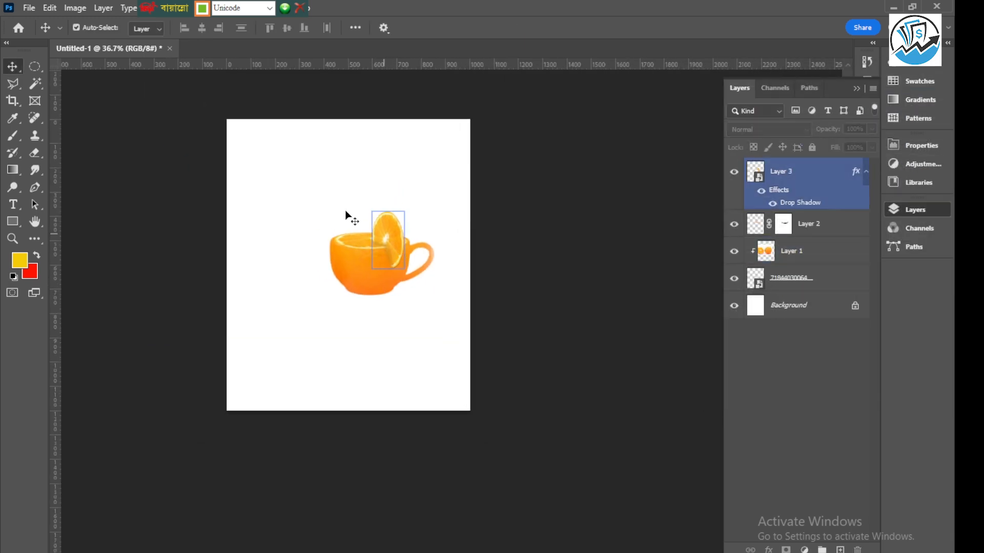
drag(246, 128, 407, 329)
drag(204, 323, 140, 365)
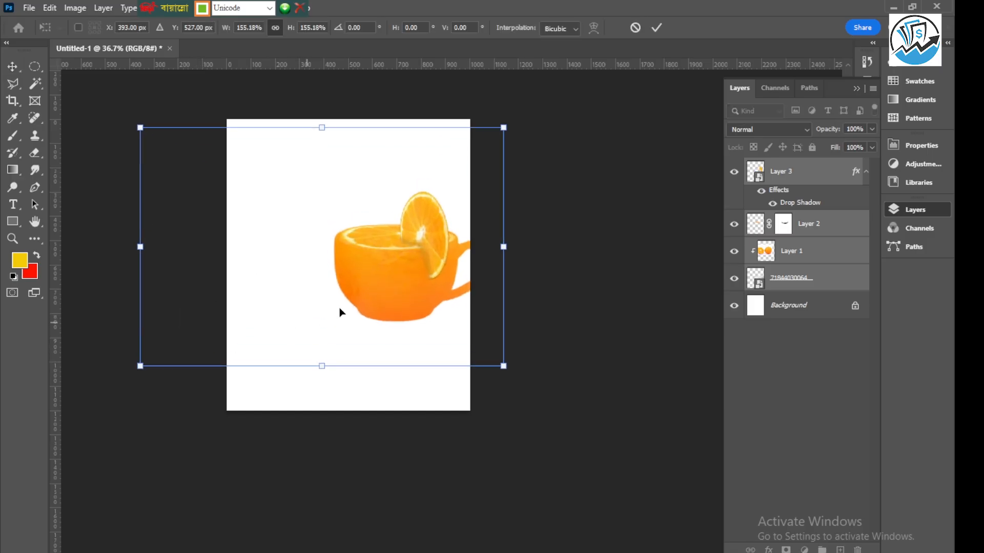
drag(391, 278, 362, 267)
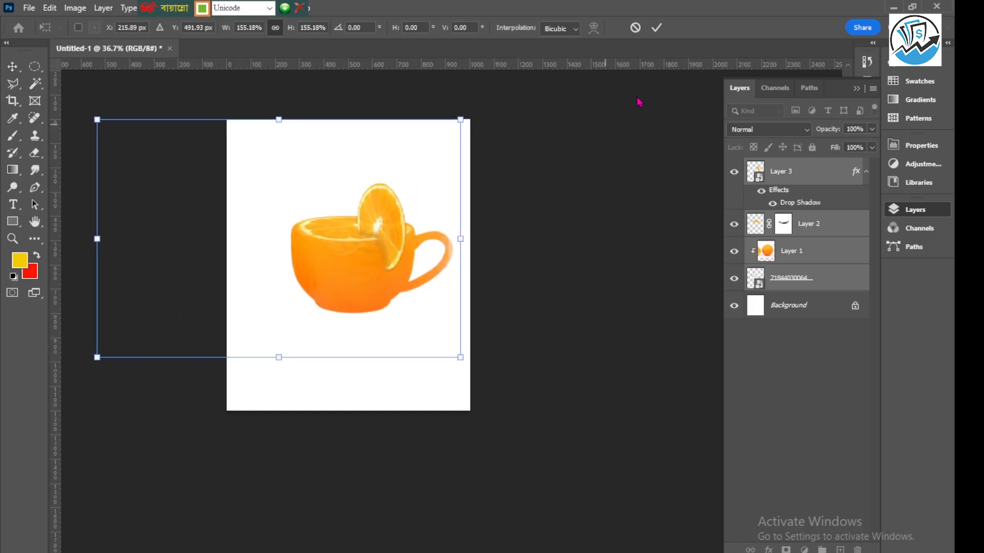
click(656, 27)
click(347, 259)
click(386, 268)
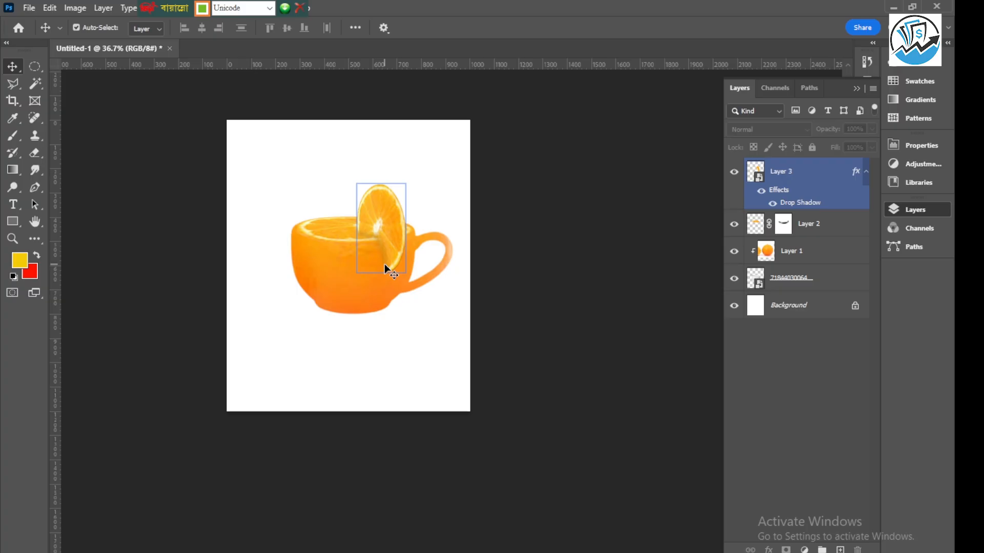
click(333, 358)
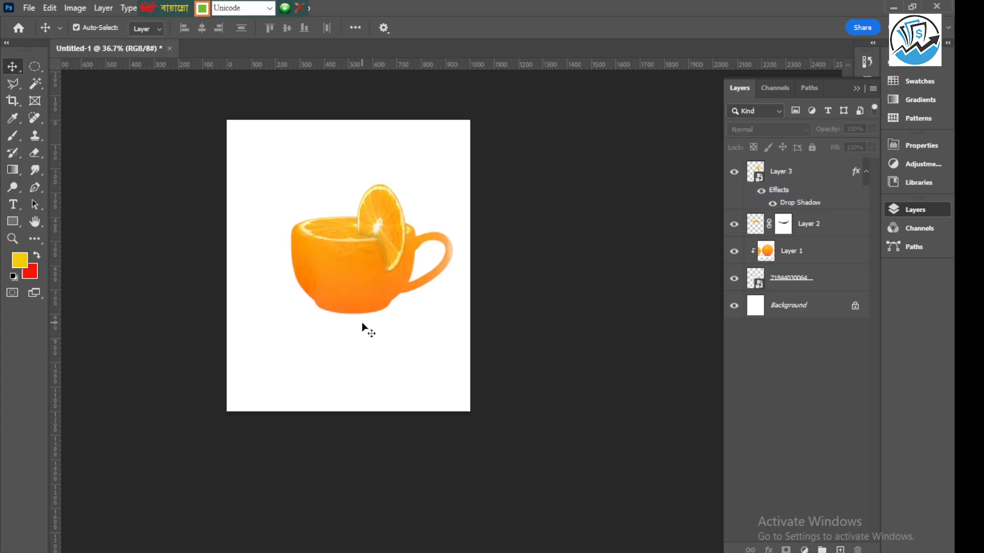
click(343, 295)
click(377, 358)
Place the blue ChatGPT podium image from the Downloads folder and move its layer beneath the cup layers, above the Background.
click(436, 518)
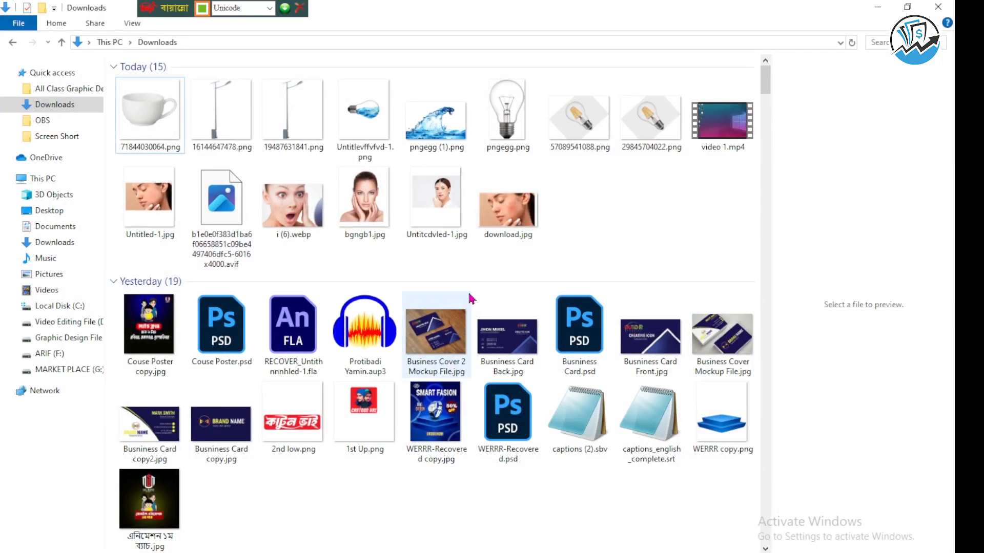
scroll(641, 330, down, 2)
drag(220, 490, 410, 354)
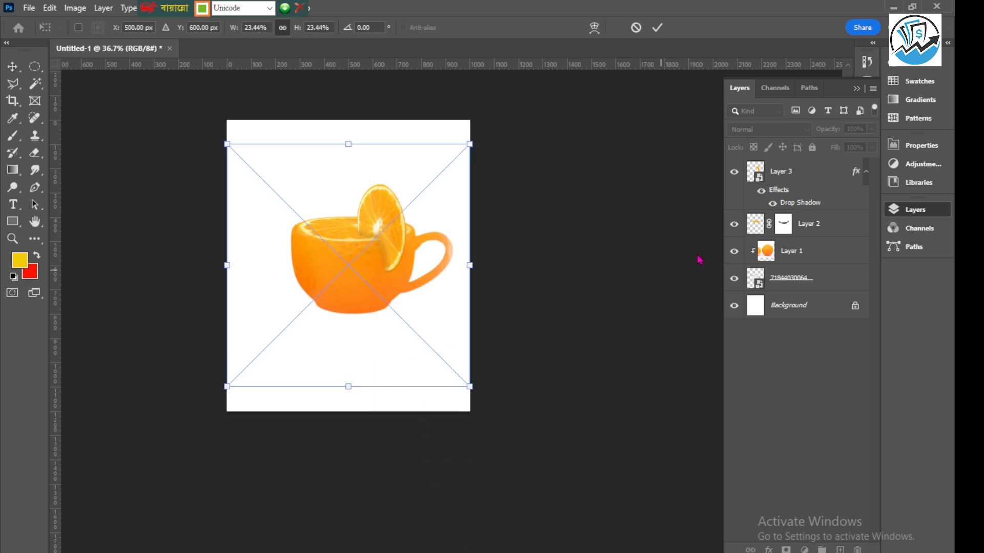
drag(810, 181, 813, 318)
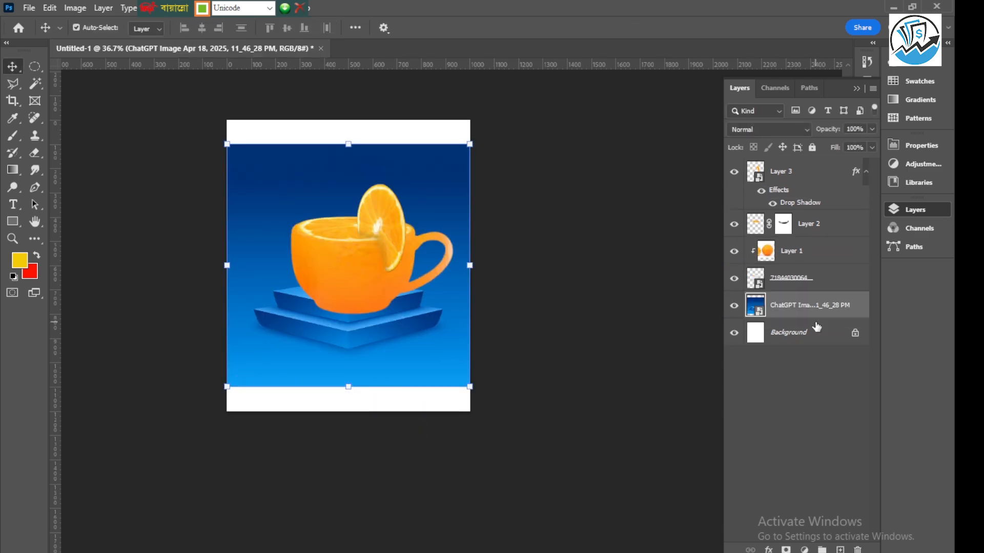
Enlarge the blue podium image until it covers the whole canvas.
click(610, 301)
click(421, 350)
drag(468, 388, 496, 457)
click(657, 28)
click(645, 124)
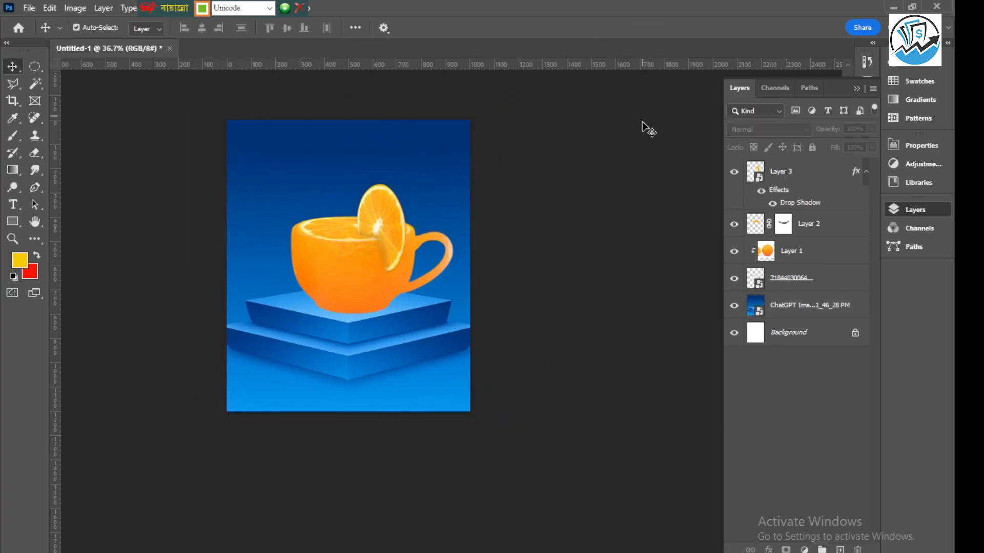
Select the layers from the cup image up to the orange slice and merge them into one layer.
click(813, 278)
shift+click(803, 172)
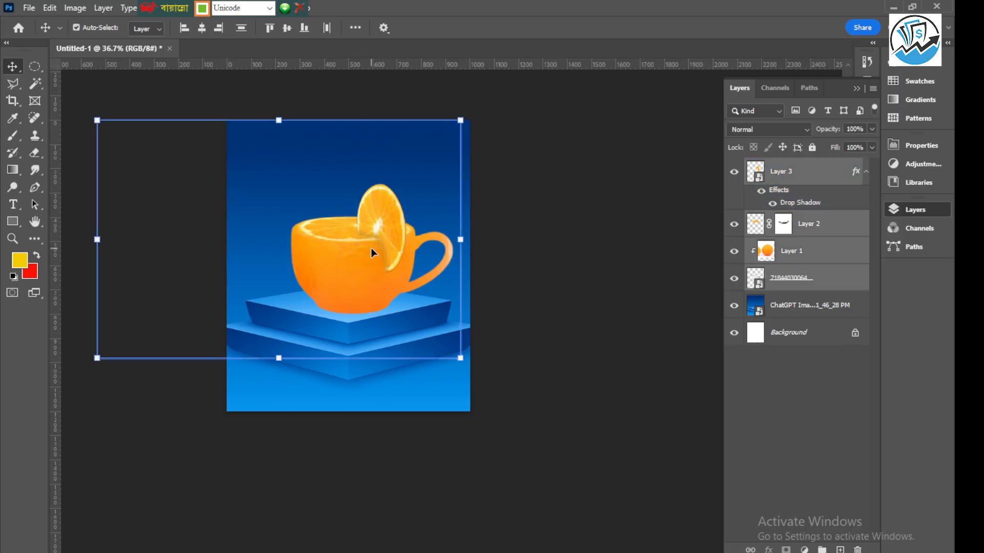
key(ctrl)
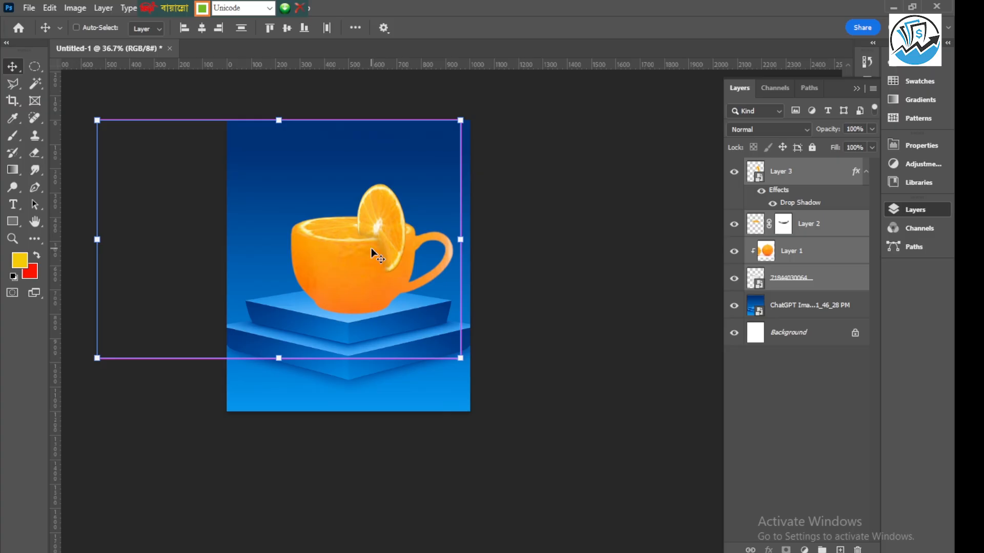
key(ctrl+e)
Scale the merged cup to about 78% and set it on the podium's upper platform.
scroll(352, 257, up, 2)
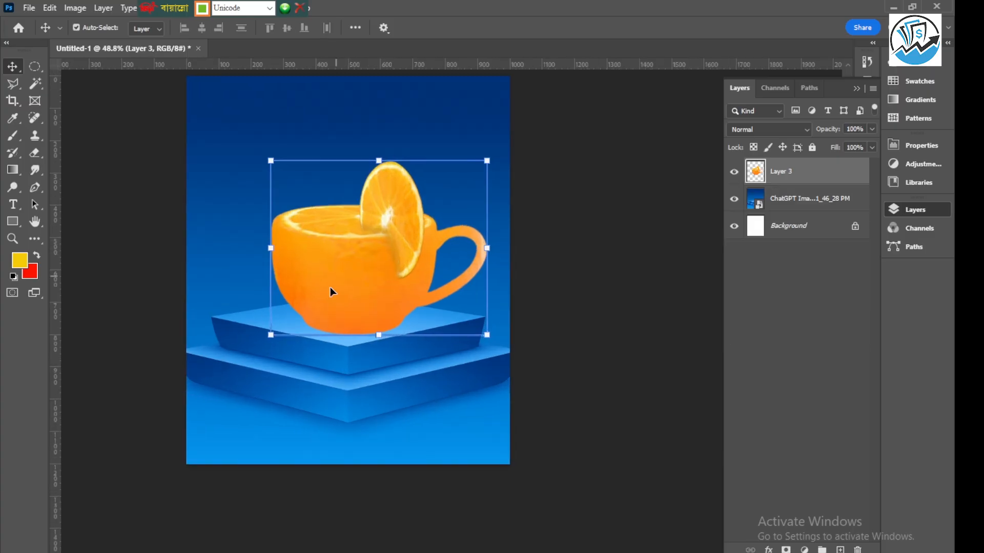
drag(338, 284, 340, 276)
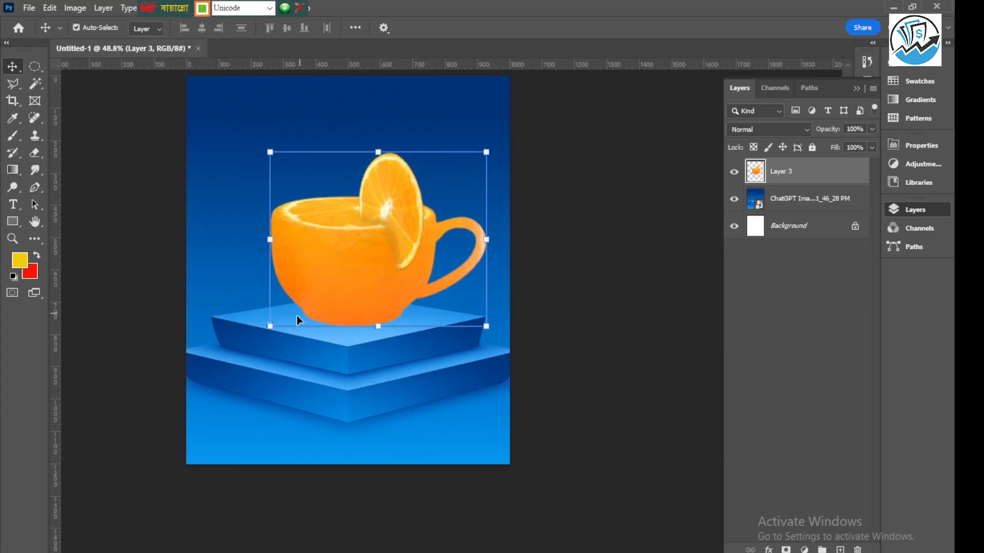
drag(270, 325, 299, 301)
drag(358, 264, 351, 280)
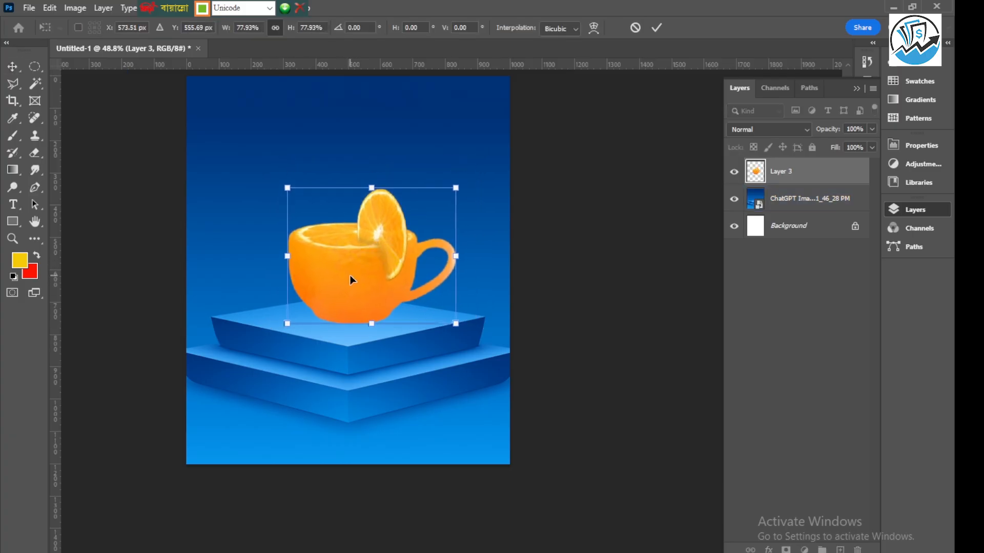
click(656, 28)
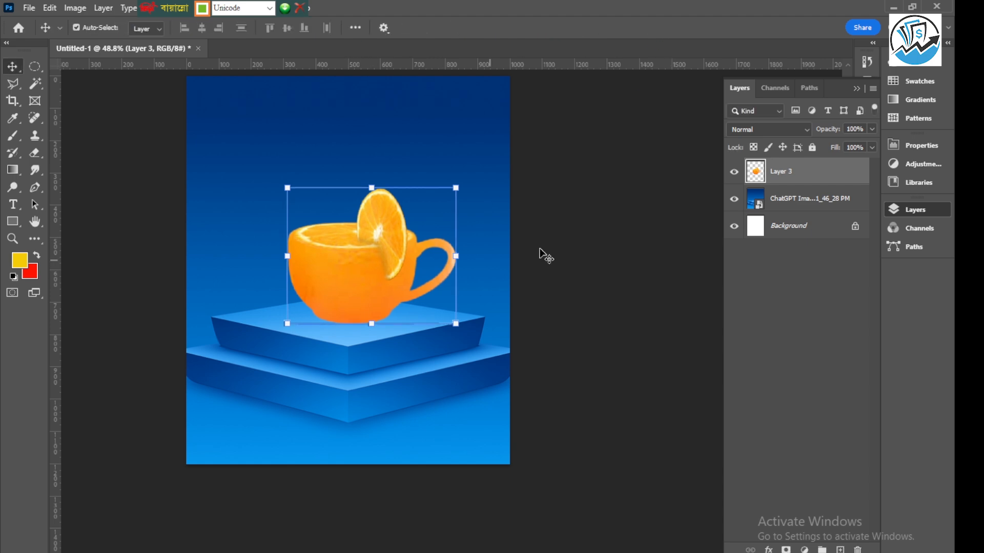
Add a new empty layer between the merged cup layer and the blue podium image.
click(512, 279)
click(369, 295)
click(792, 200)
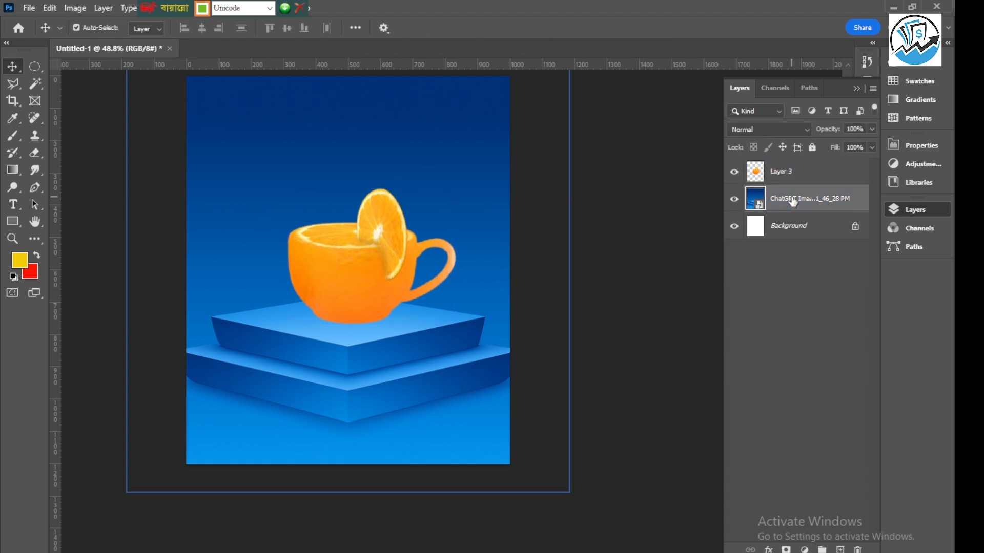
click(794, 173)
click(801, 198)
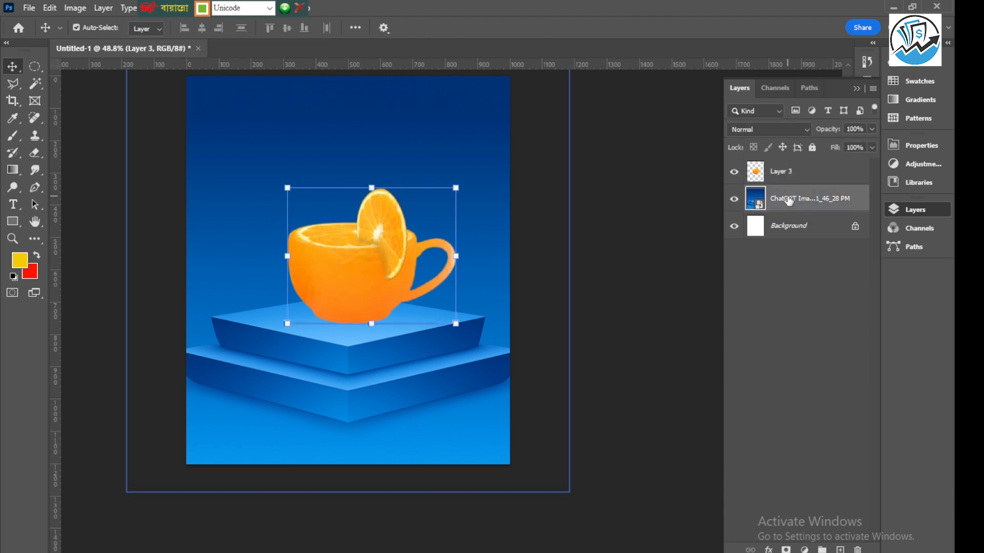
click(841, 550)
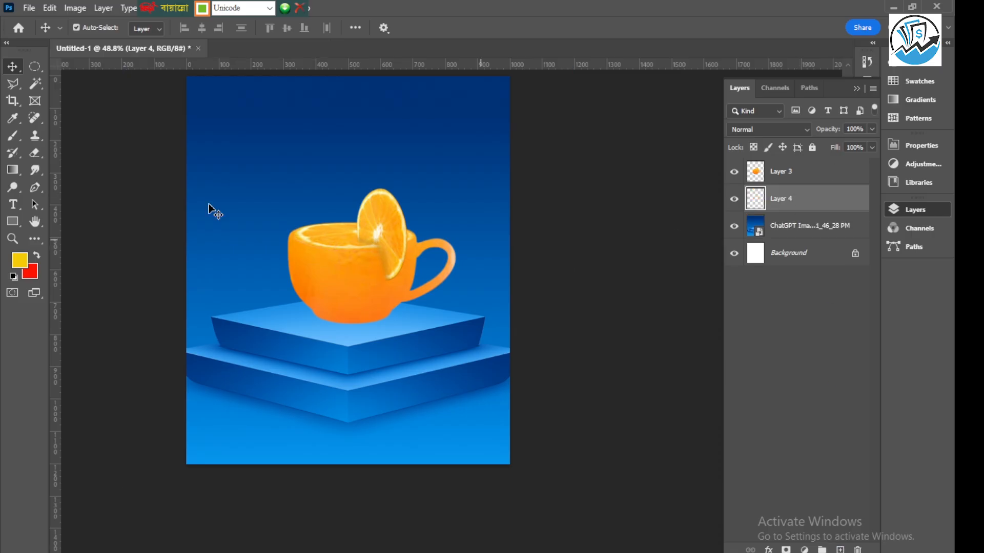
Activate the Brush tool and set the foreground color to black (000000).
click(14, 140)
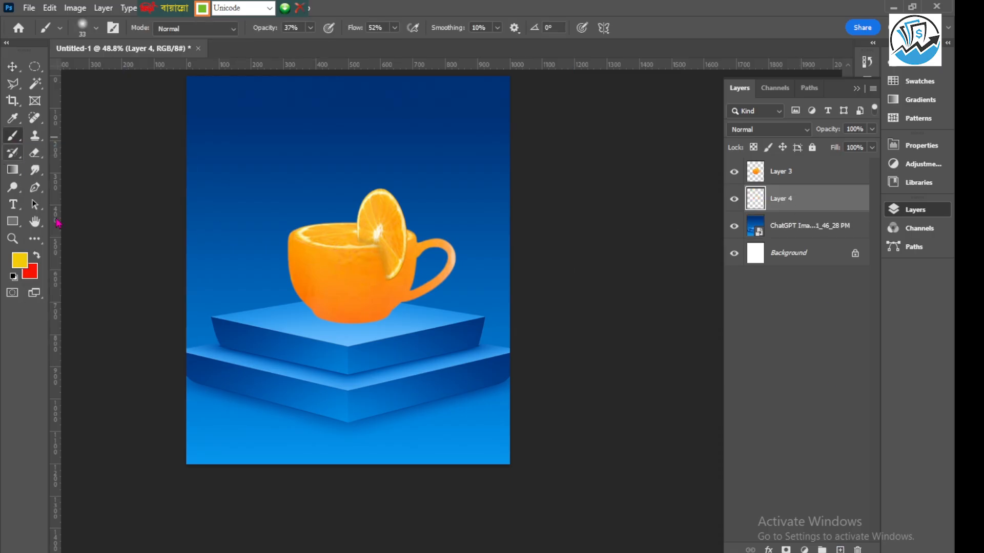
click(19, 264)
click(643, 418)
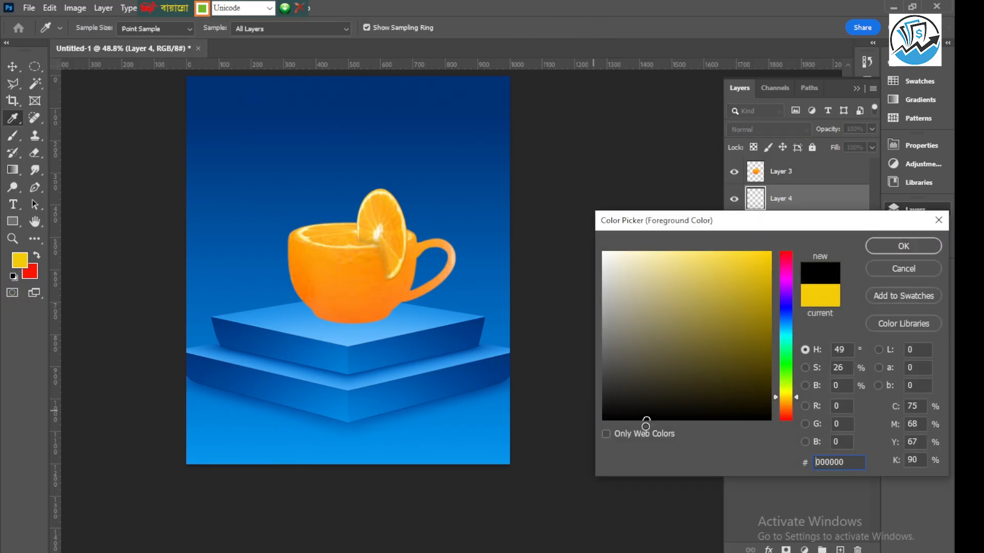
click(884, 246)
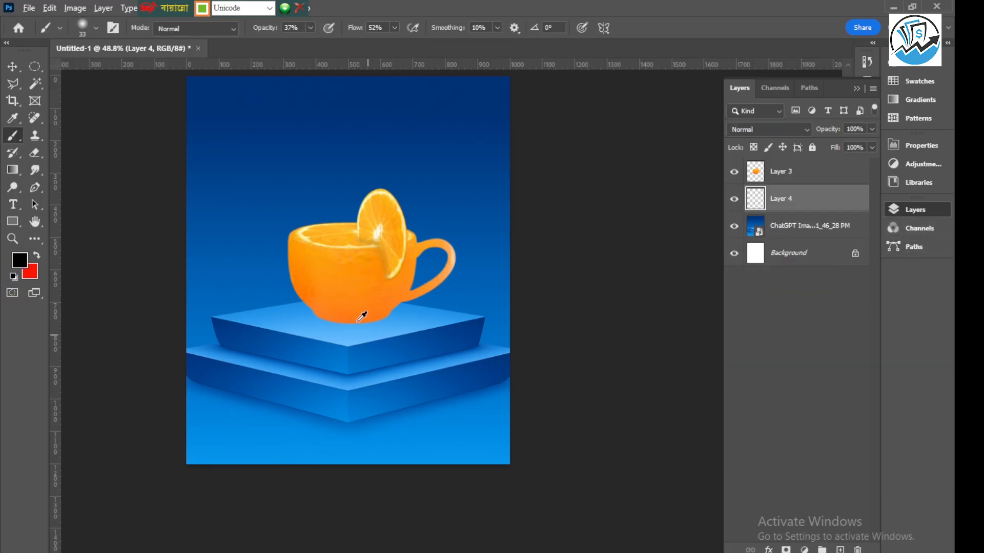
Paint a soft black shadow beneath the cup's base with a 215 px brush at 60% opacity and 59% flow.
scroll(353, 313, up, 4)
drag(366, 316, 414, 321)
click(311, 28)
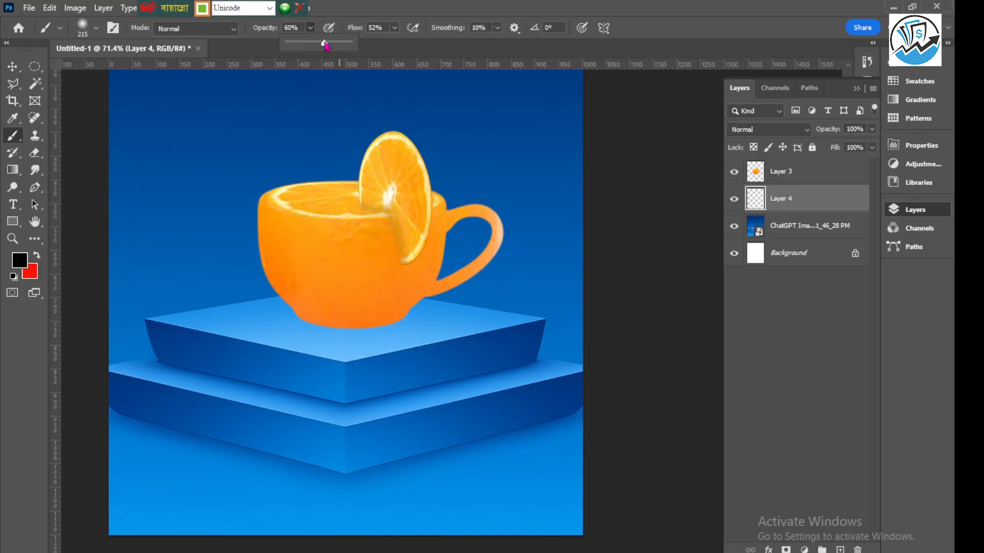
click(395, 28)
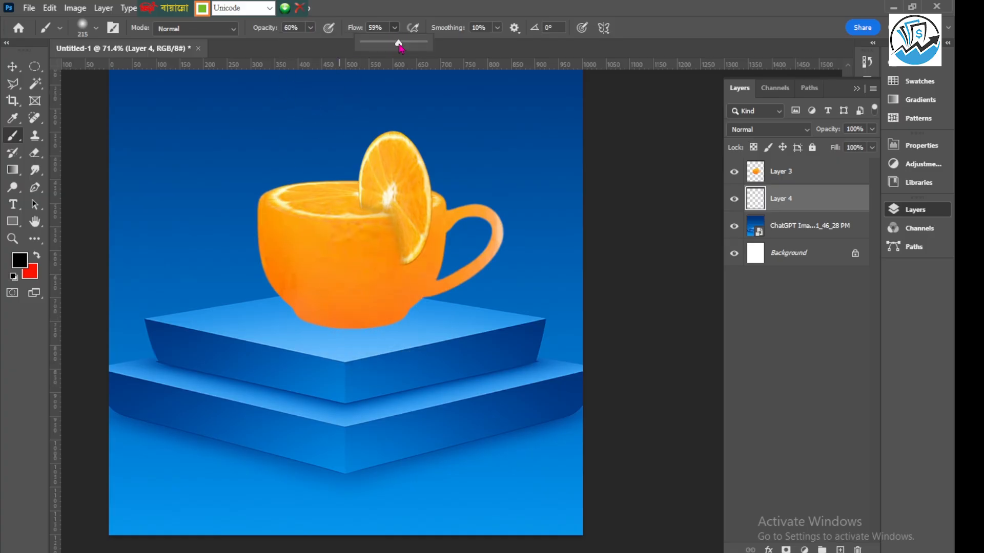
click(346, 323)
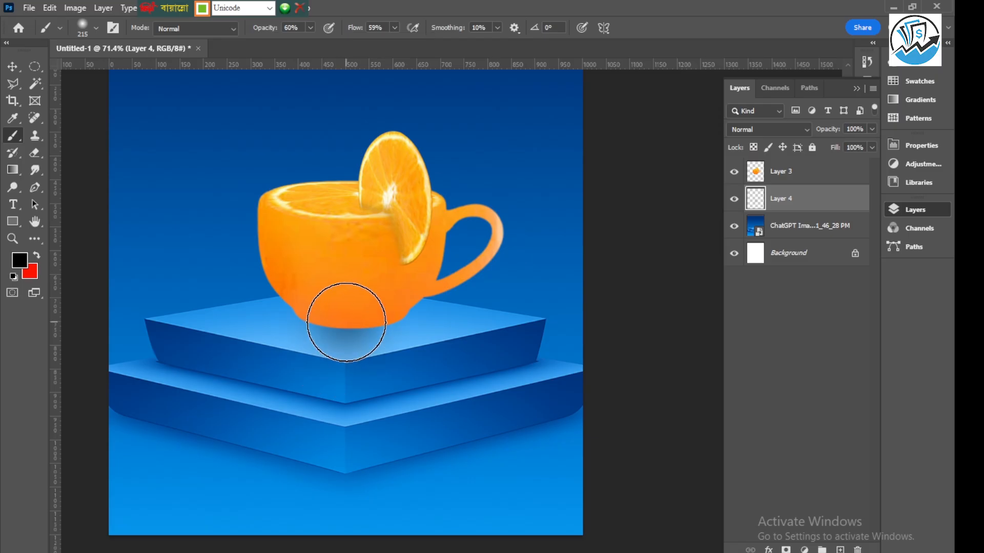
drag(346, 323, 345, 320)
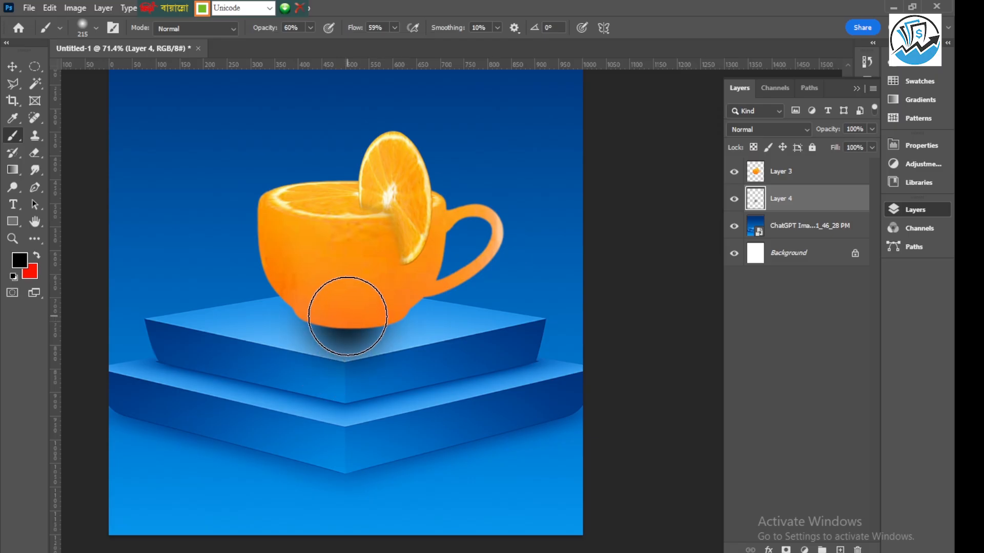
Squash the painted shadow vertically to about 20% of its height and place it just beneath the cup's base.
click(13, 66)
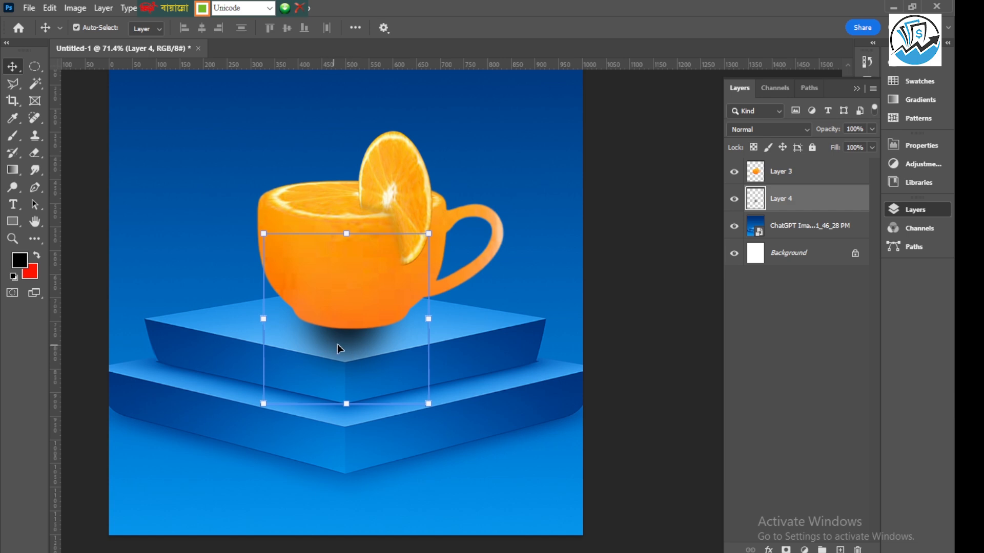
click(347, 405)
drag(347, 404, 346, 329)
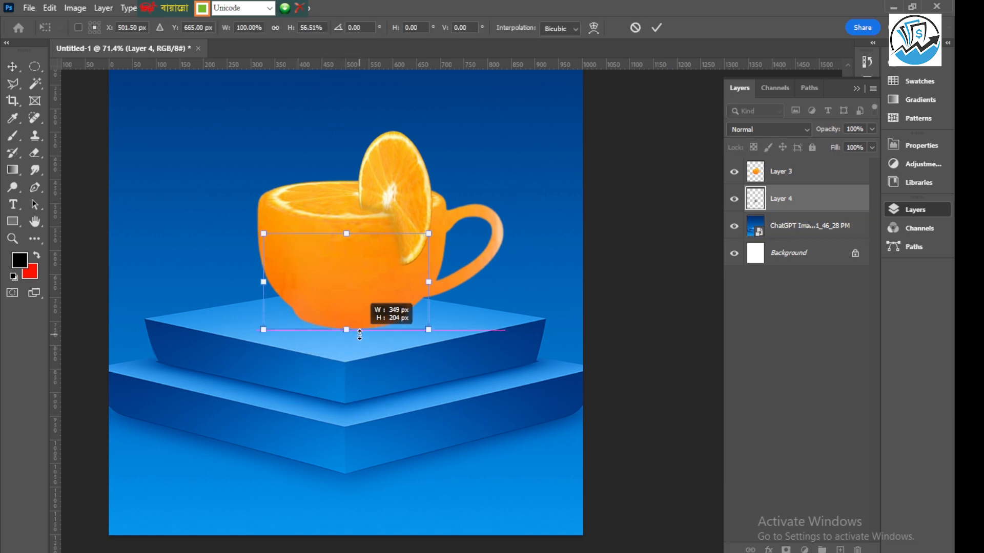
drag(349, 242, 348, 290)
drag(282, 309, 279, 333)
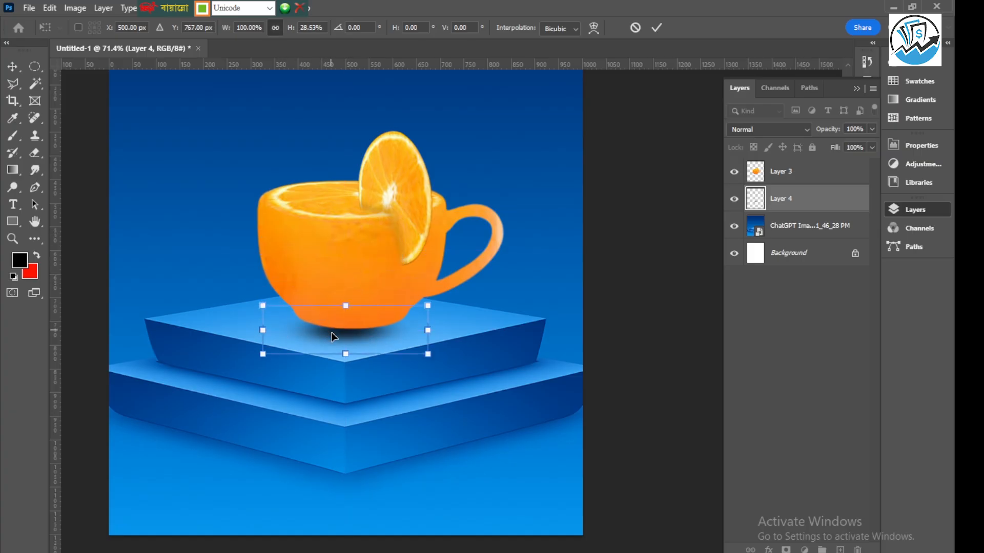
drag(346, 306, 347, 317)
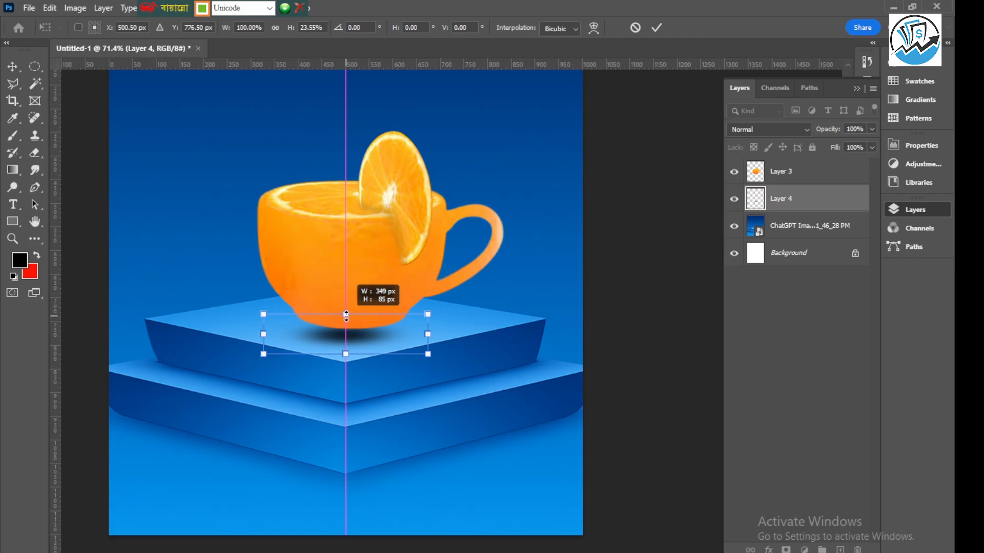
drag(347, 316, 339, 333)
Widen the shadow to about 121% and nudge it left and up until it is centered against the cup's base.
scroll(348, 342, up, 2)
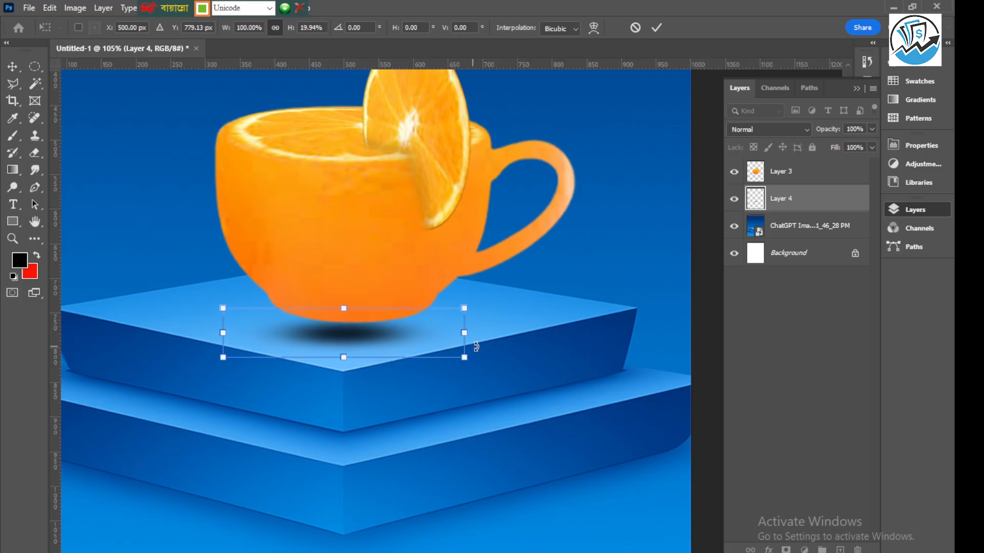
drag(464, 333, 516, 334)
drag(413, 334, 397, 334)
key(Left)
key(Left)
key(Left)
key(Left)
key(Left)
key(Left)
key(Left)
key(Left)
key(Left)
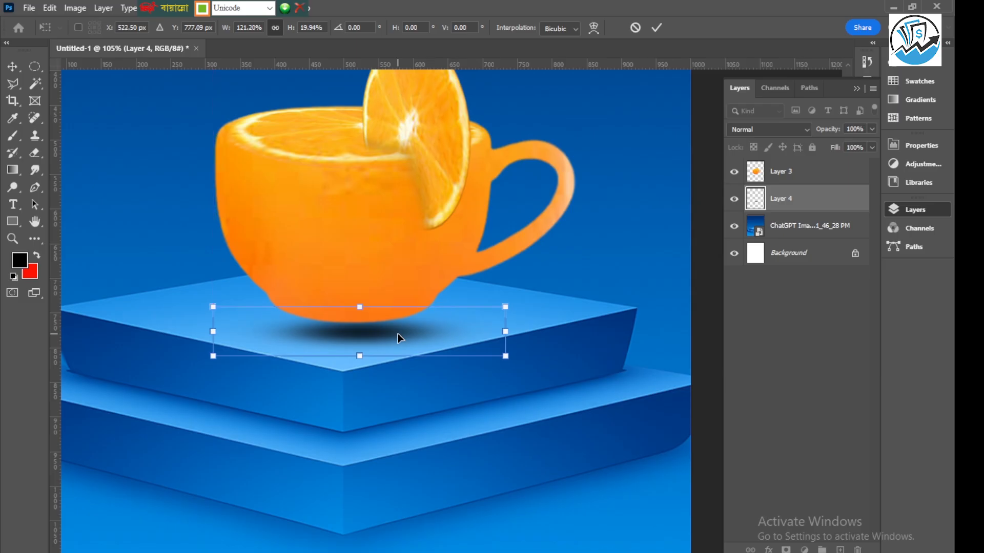
key(Left)
key(Up)
key(Up)
key(Up)
key(Up)
key(Left)
key(Left)
key(Left)
key(Left)
key(Left)
key(Left)
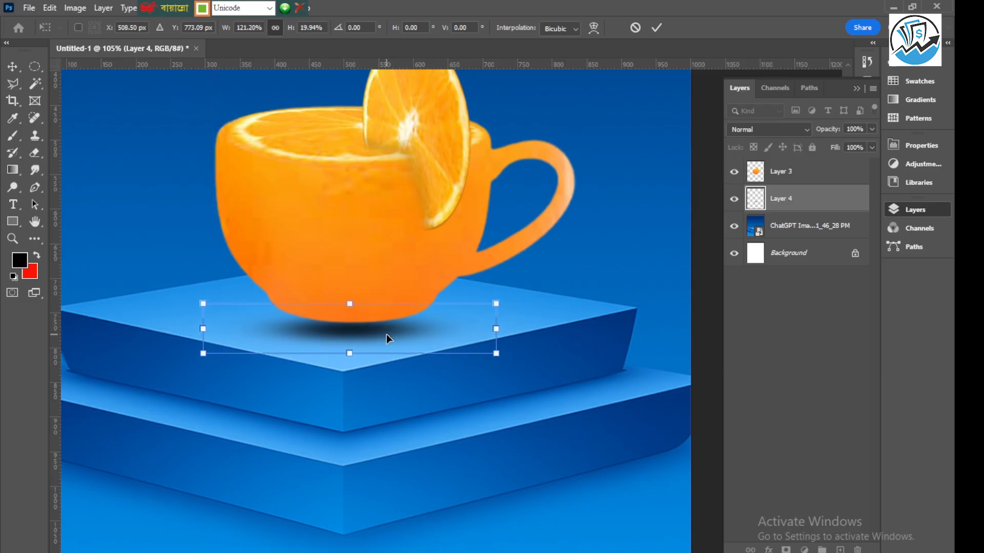
key(Up)
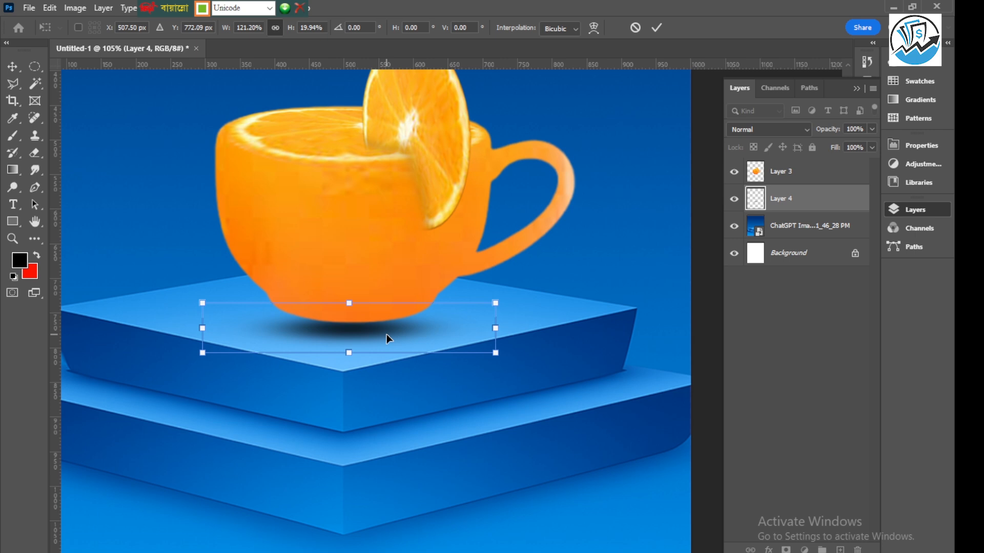
click(657, 29)
click(344, 230)
scroll(370, 238, down, 3)
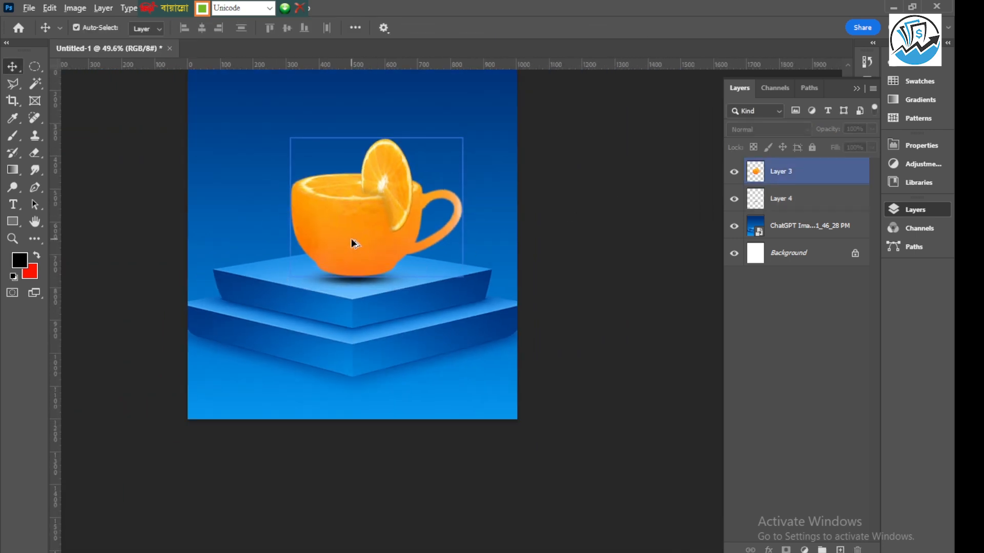
Stretch the shadow's height to about 121% and nudge it up until it tucks under the cup's base.
scroll(369, 266, up, 2)
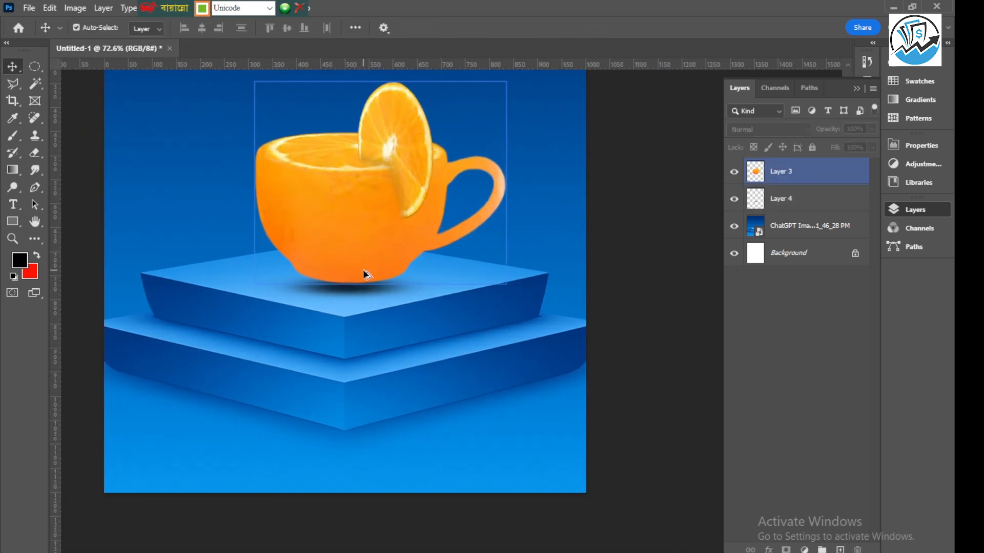
scroll(363, 270, up, 1)
click(346, 291)
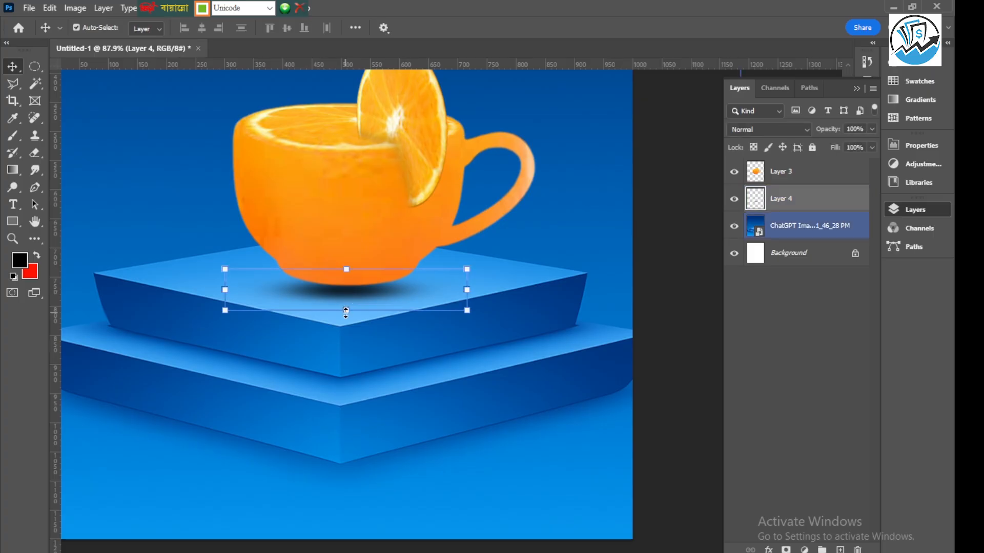
drag(346, 311, 347, 319)
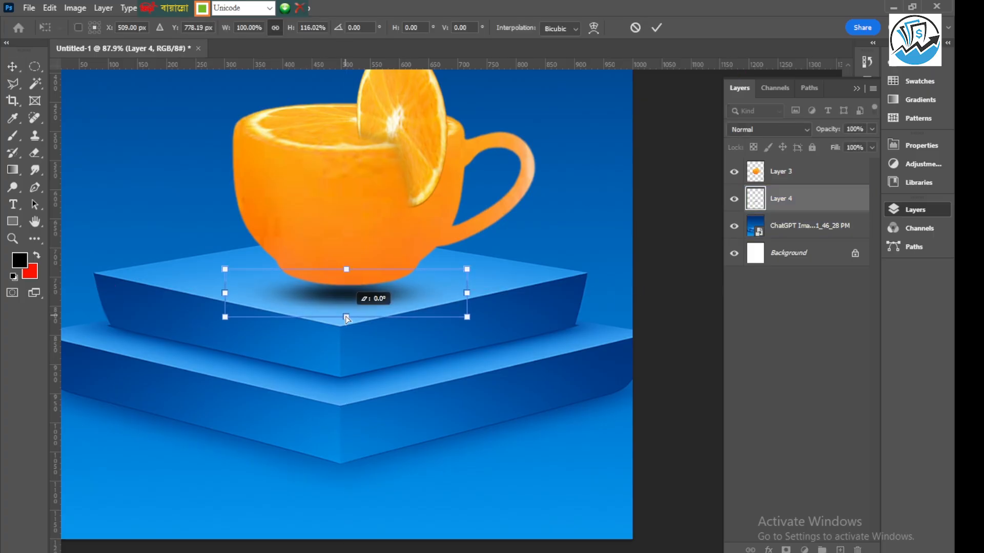
drag(347, 319, 347, 321)
scroll(349, 294, up, 2)
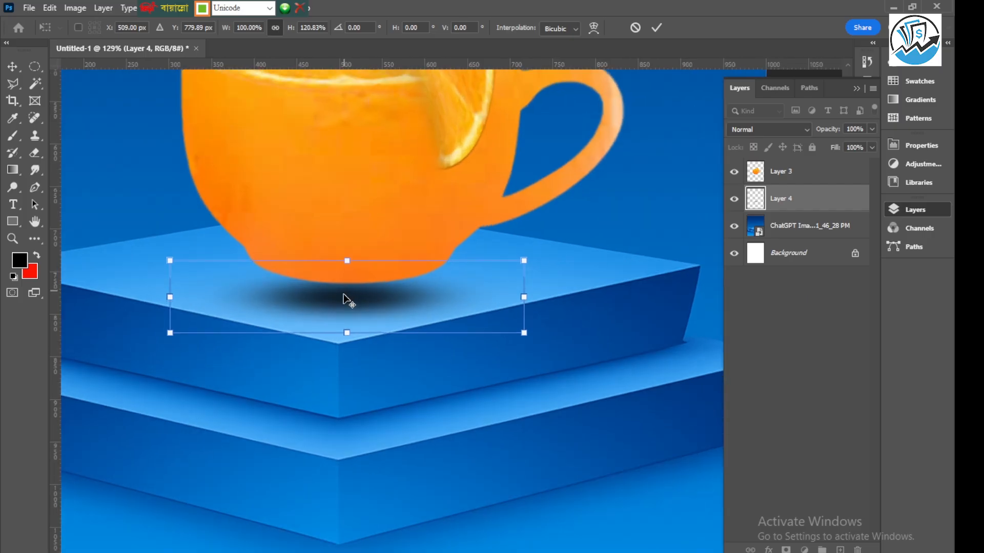
key(Up)
key(Up)
key(Up)
key(Up)
key(Up)
key(Up)
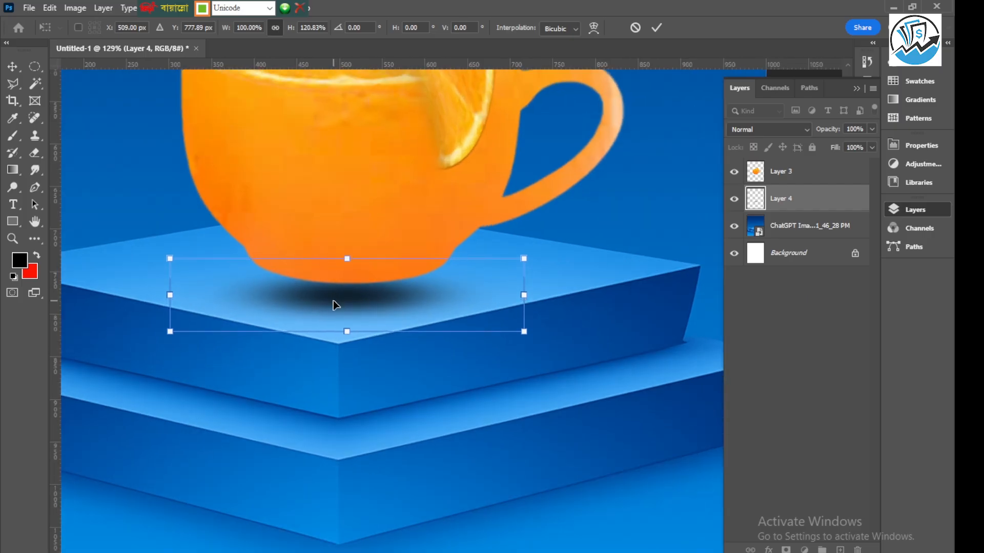
key(Right)
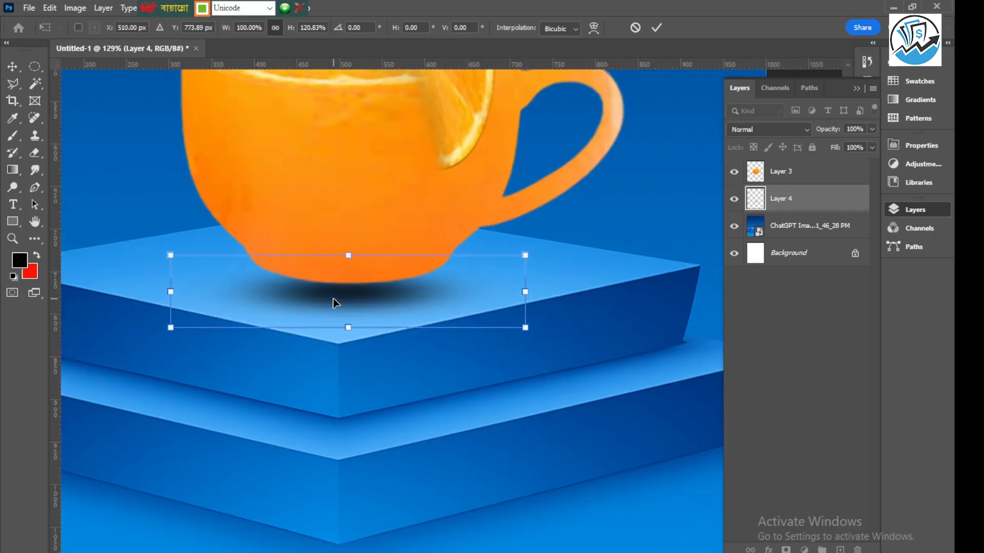
key(Up)
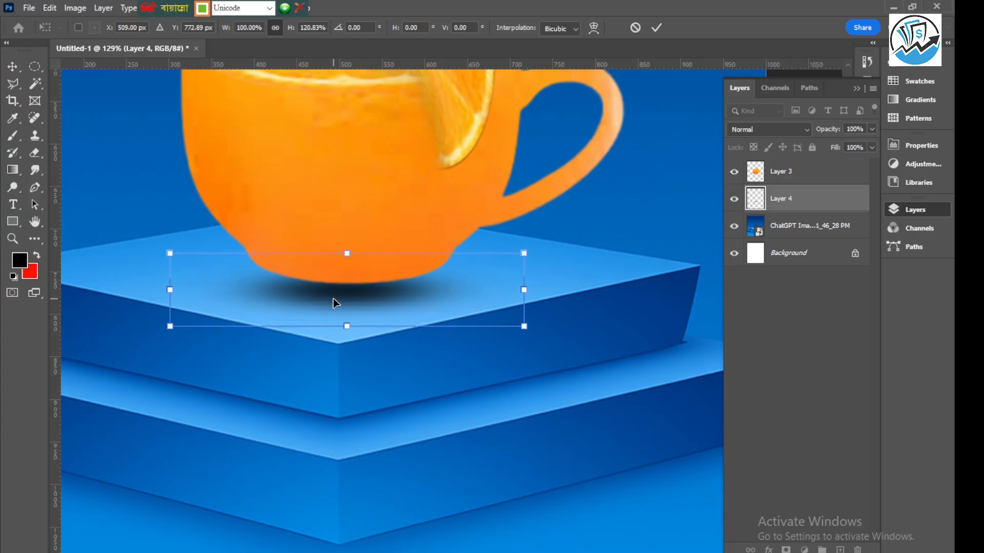
click(657, 27)
Lower the shadow layer's opacity to 86%.
scroll(358, 307, down, 3)
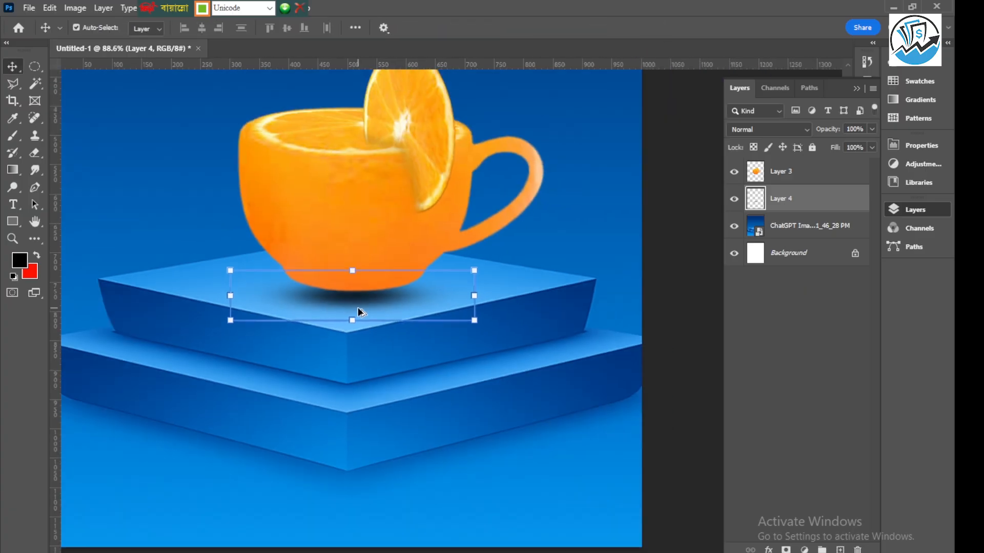
click(821, 198)
click(871, 130)
drag(870, 142, 862, 145)
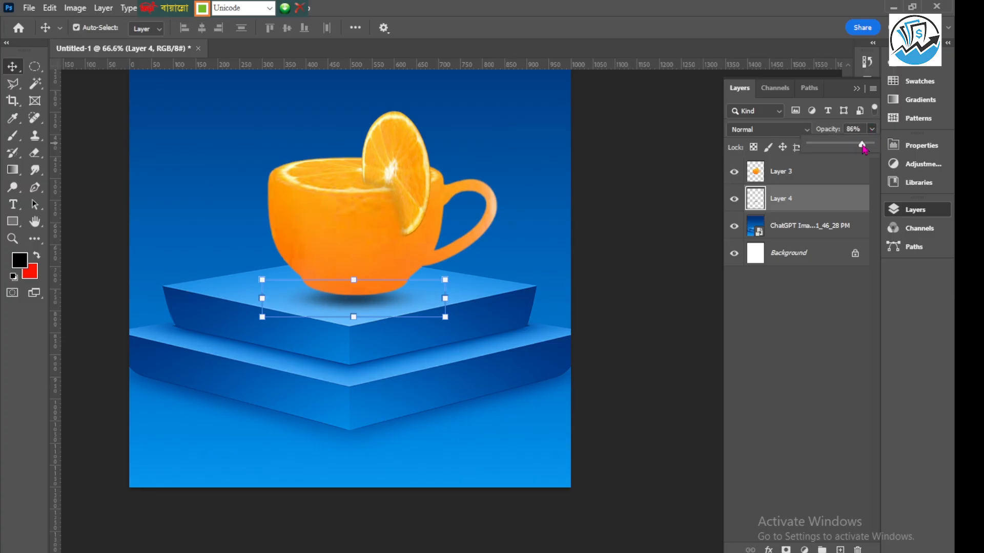
scroll(553, 279, down, 1)
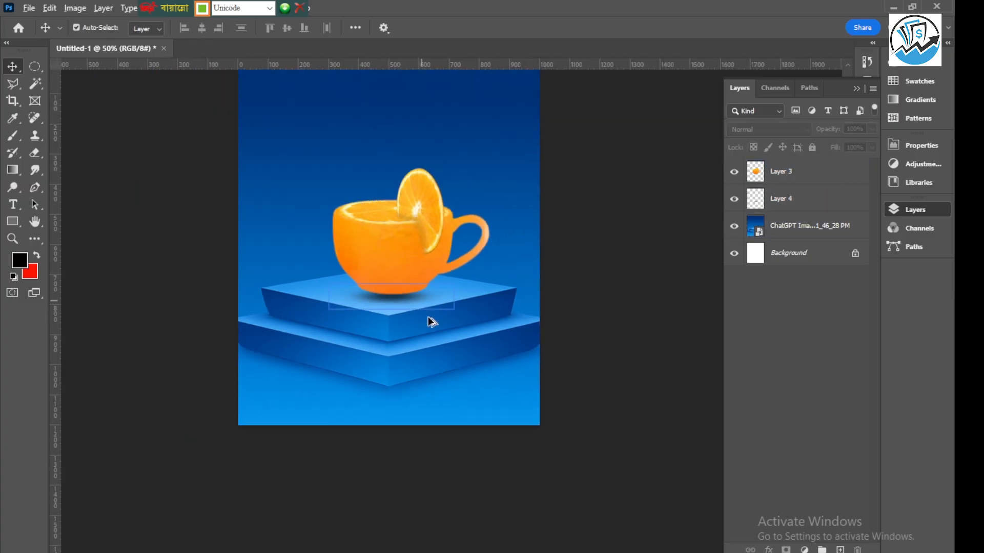
scroll(398, 308, down, 2)
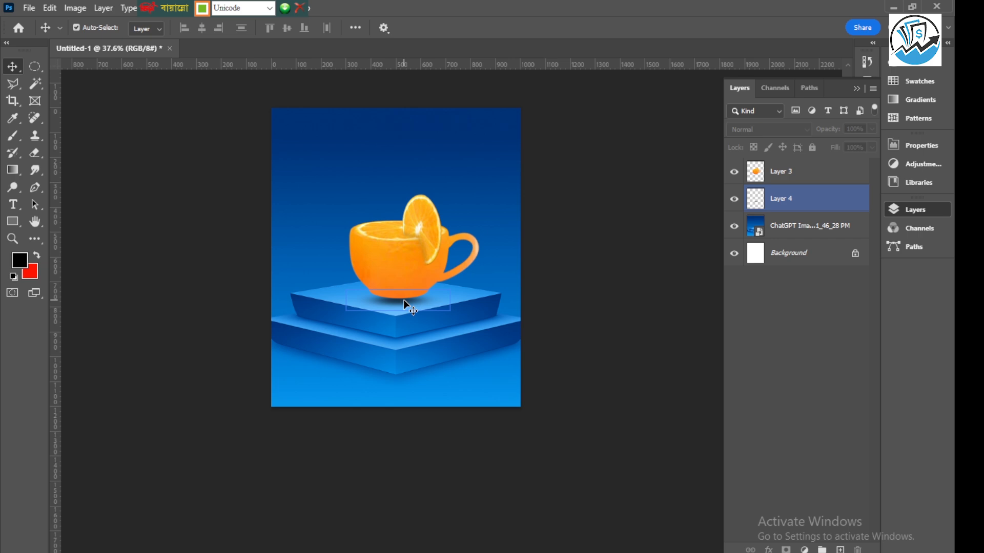
click(426, 321)
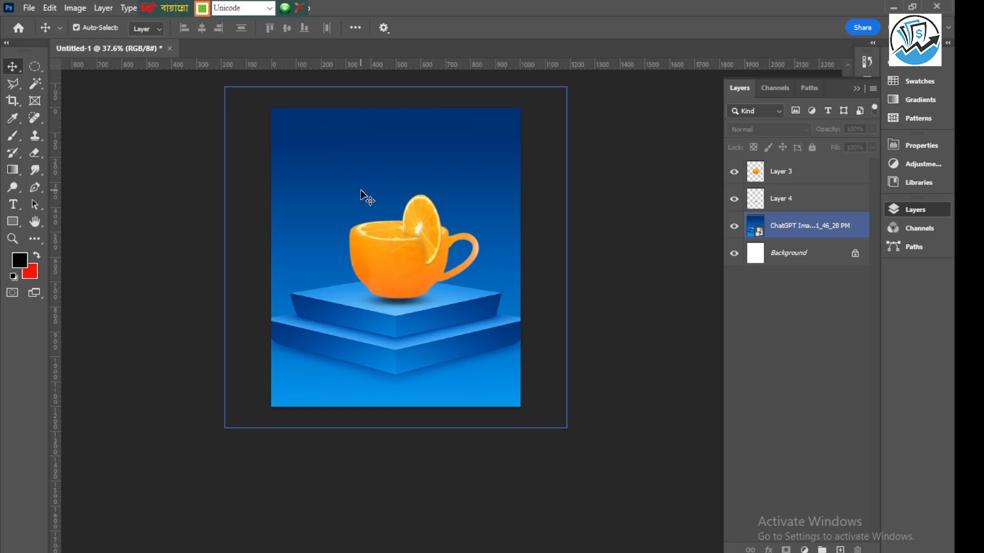
click(382, 223)
click(382, 215)
click(606, 510)
click(345, 133)
Add the horizontal text "এক কাপ" in bold Nil Jannati Unicode at 24 pt near the top of the canvas.
scroll(395, 165, up, 1)
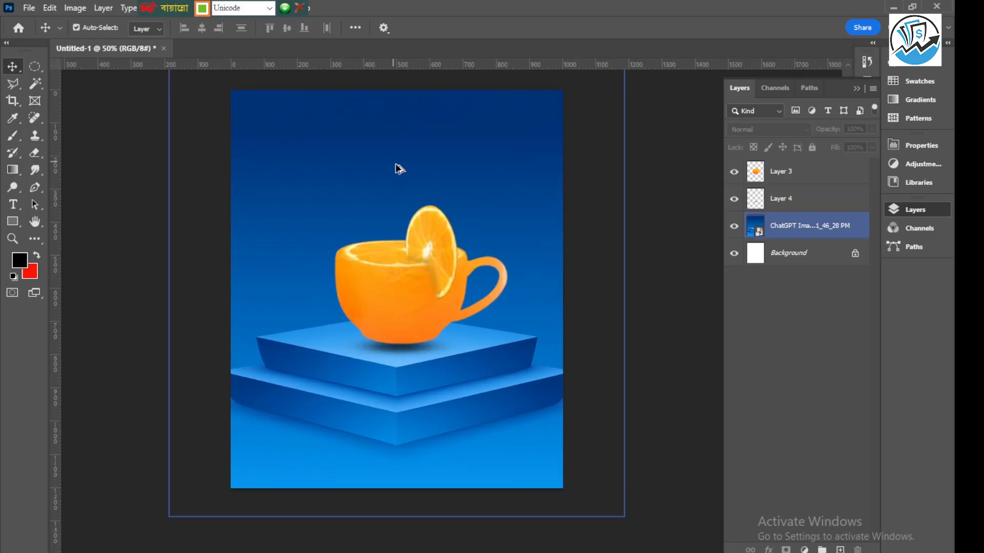
click(85, 173)
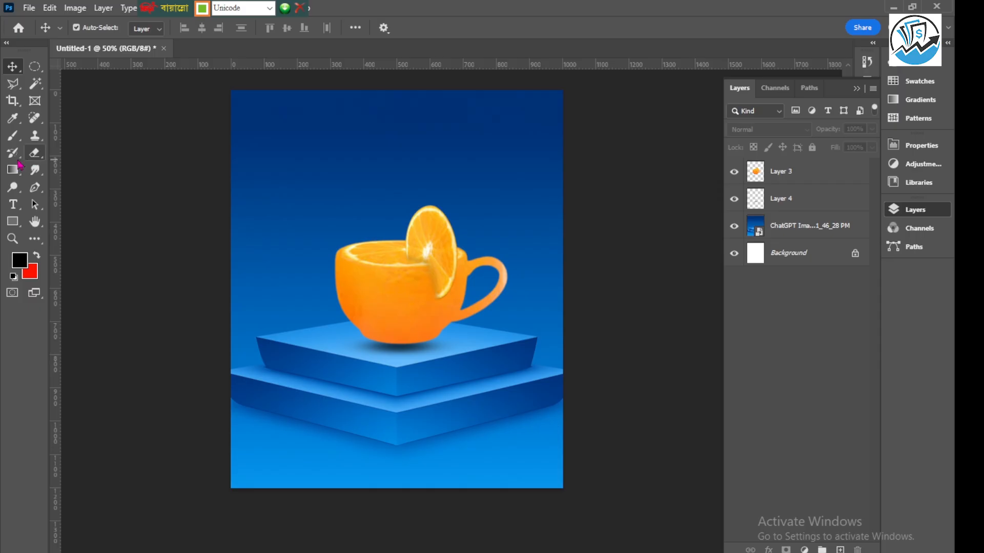
click(15, 211)
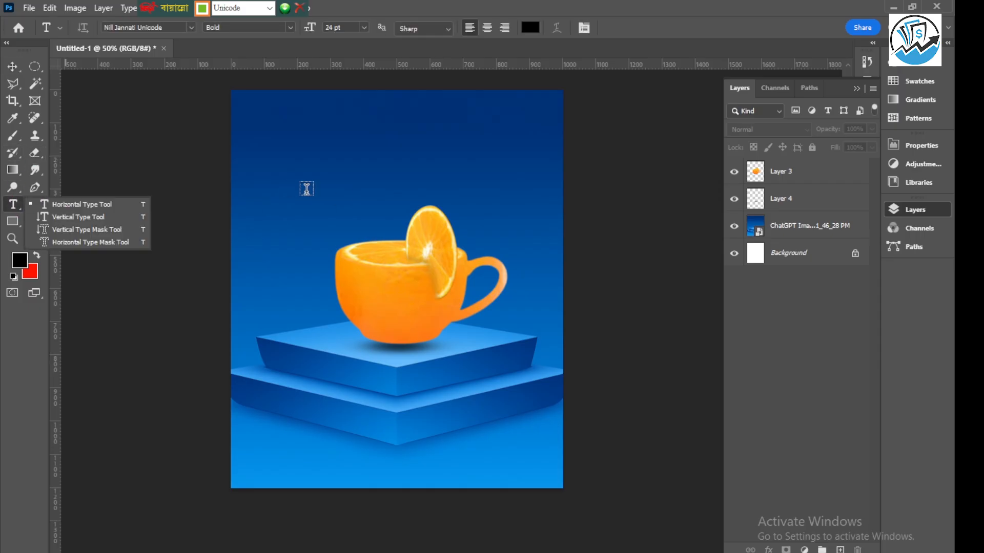
click(95, 210)
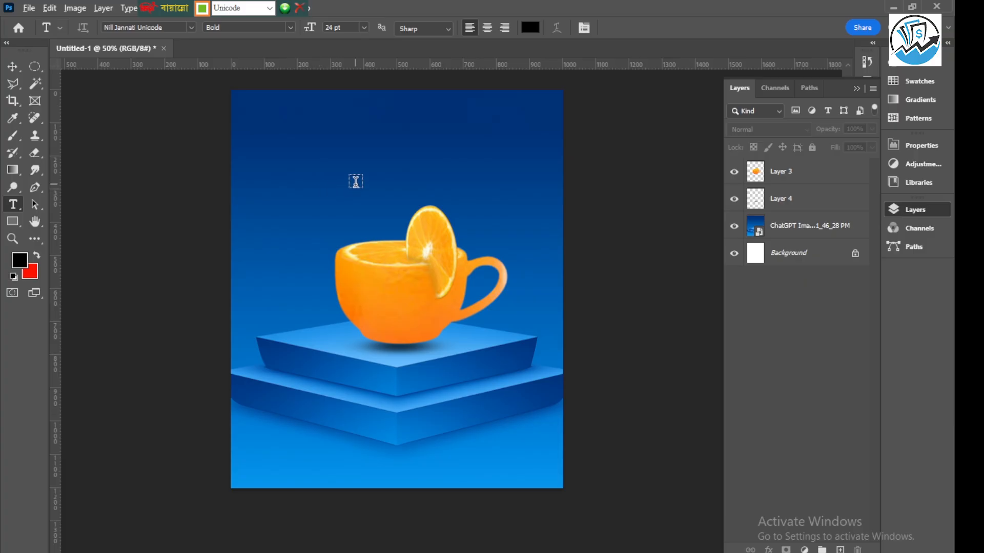
scroll(354, 179, up, 2)
click(290, 128)
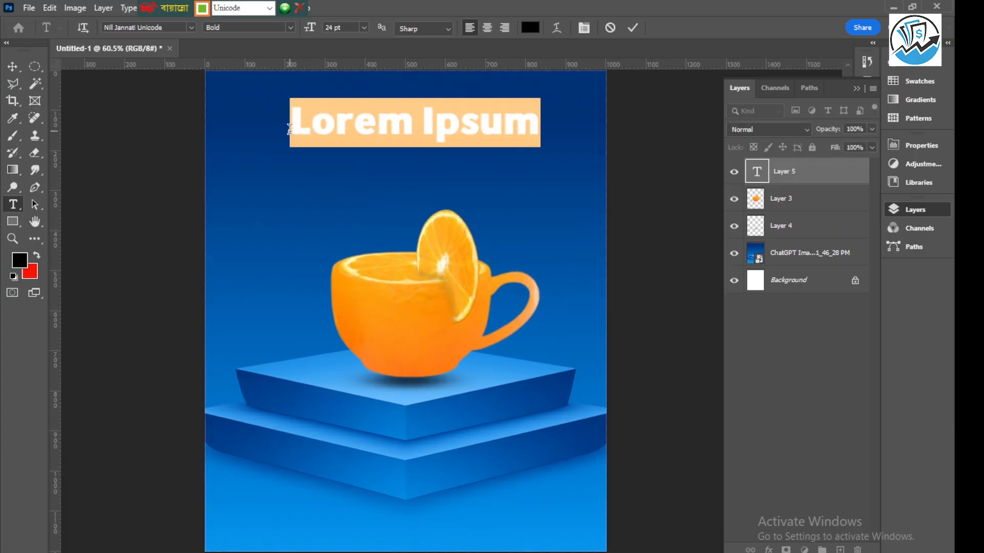
text(এ)
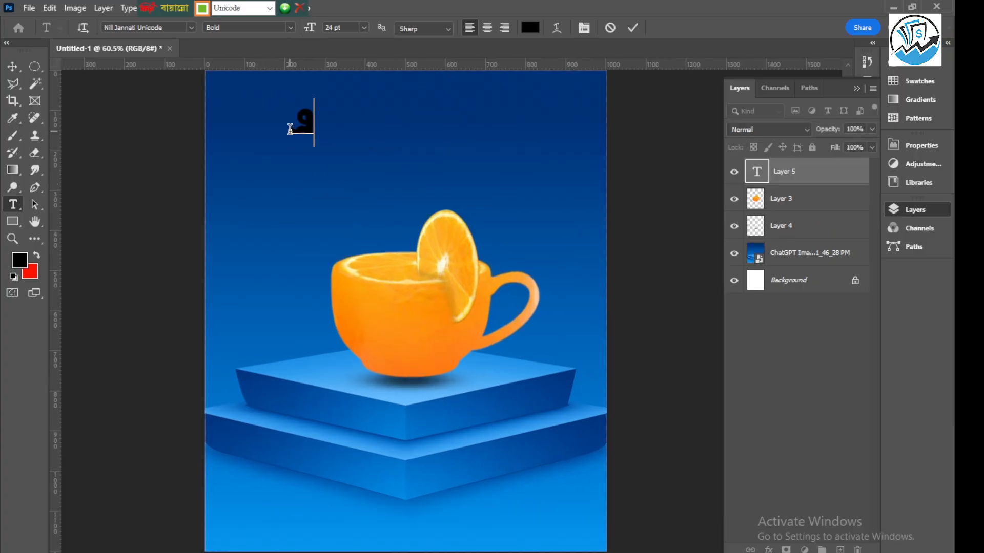
text(ক কাপ)
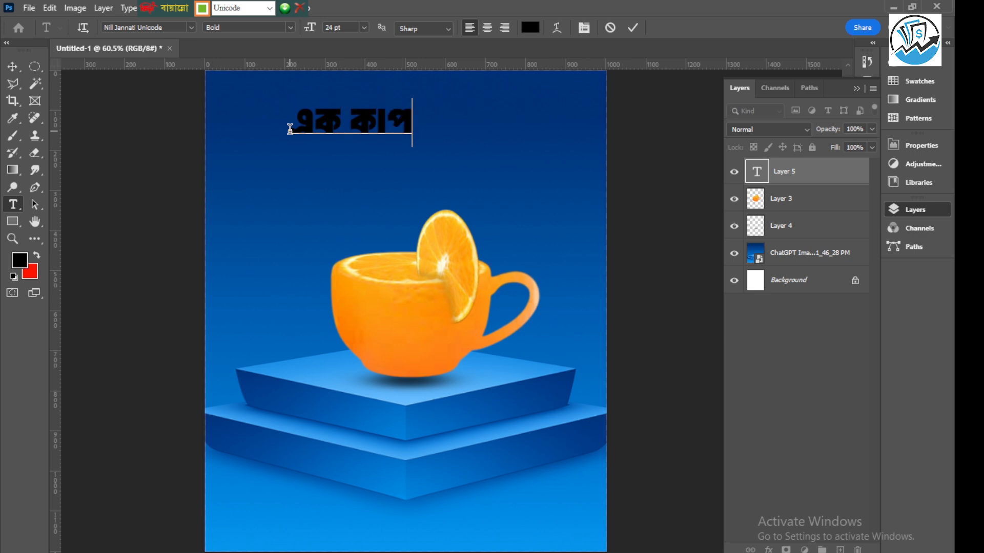
scroll(289, 128, up, 1)
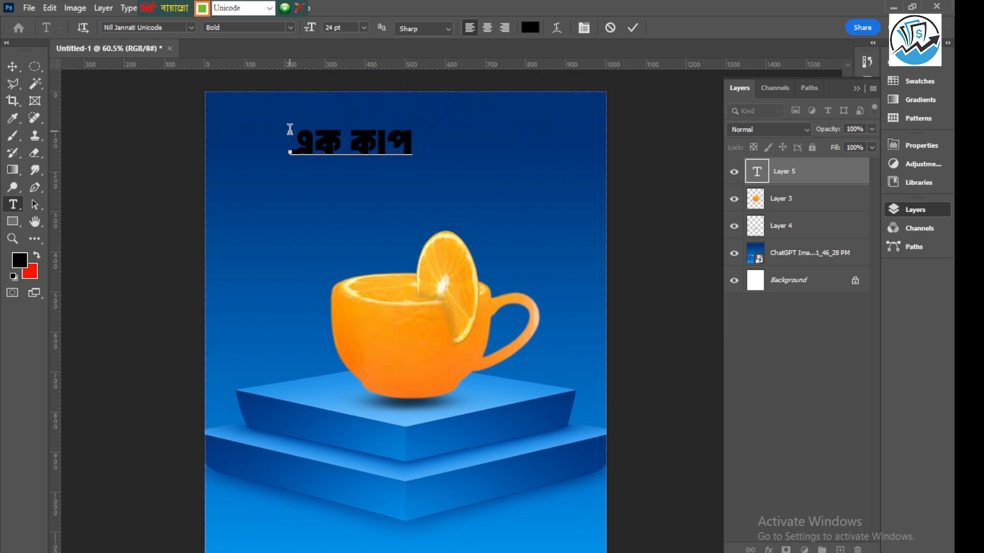
click(632, 28)
Recolor the "এক কাপ" text to white (ffffff).
click(12, 66)
double_click(394, 150)
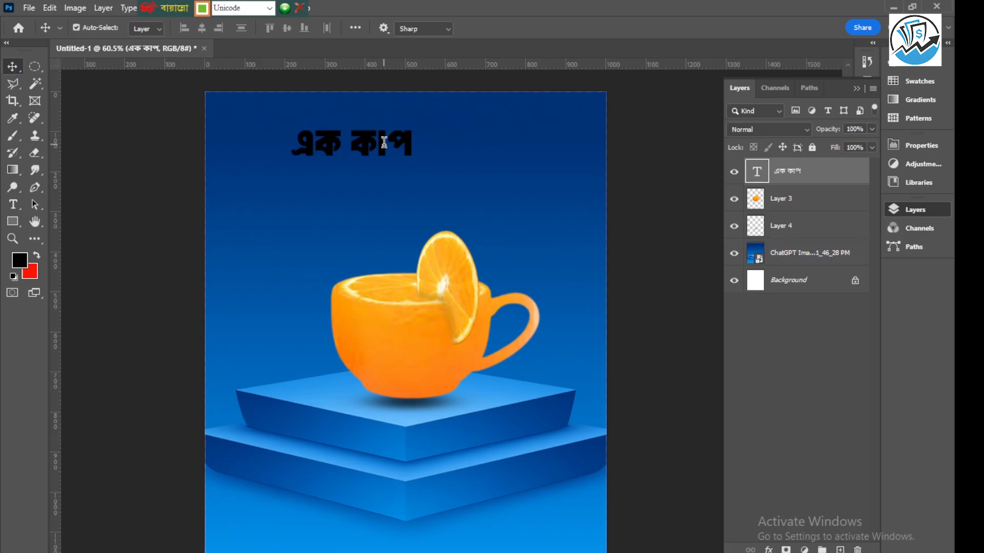
click(530, 28)
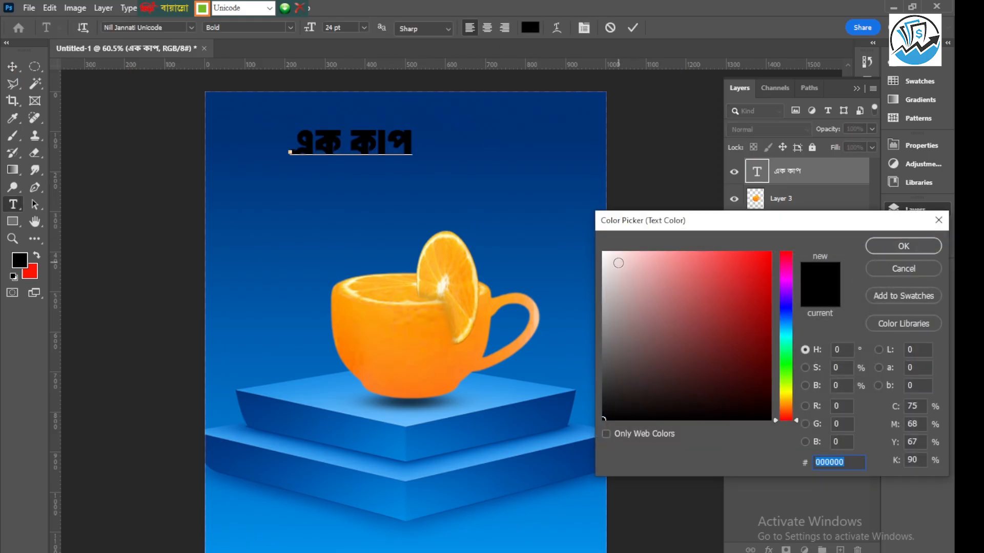
drag(619, 260, 571, 210)
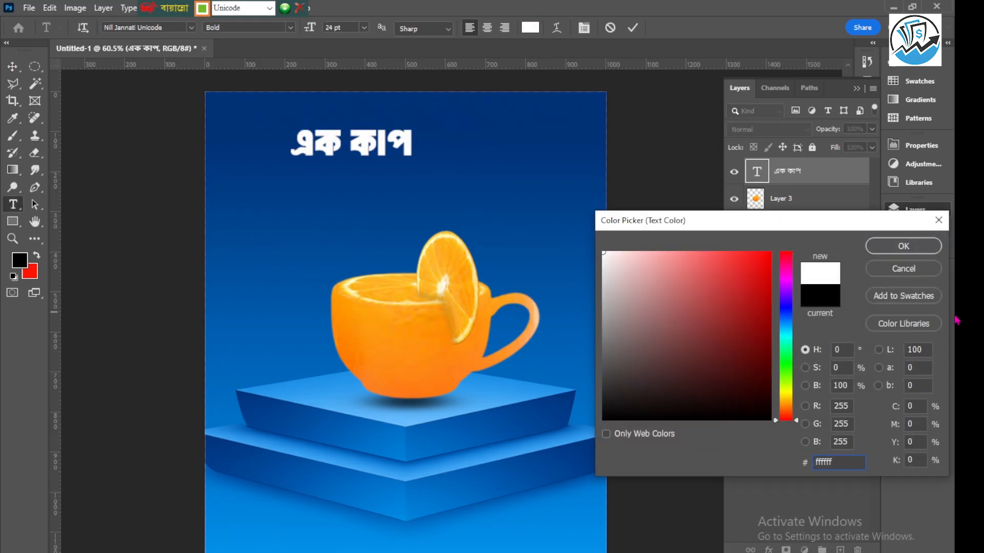
click(904, 246)
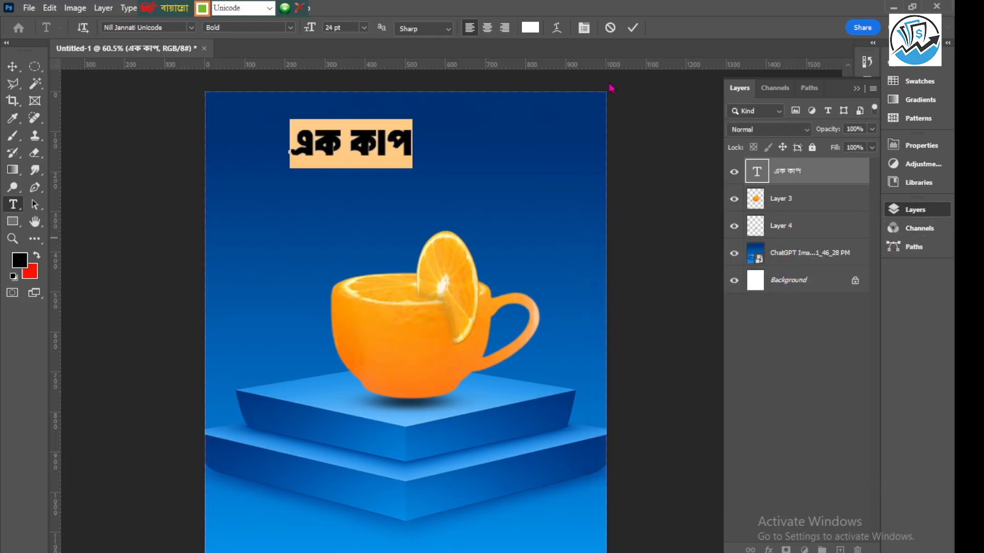
click(632, 27)
Enlarge the "এক কাপ" text to about 152% and shift it slightly toward the canvas's upper left.
key(v)
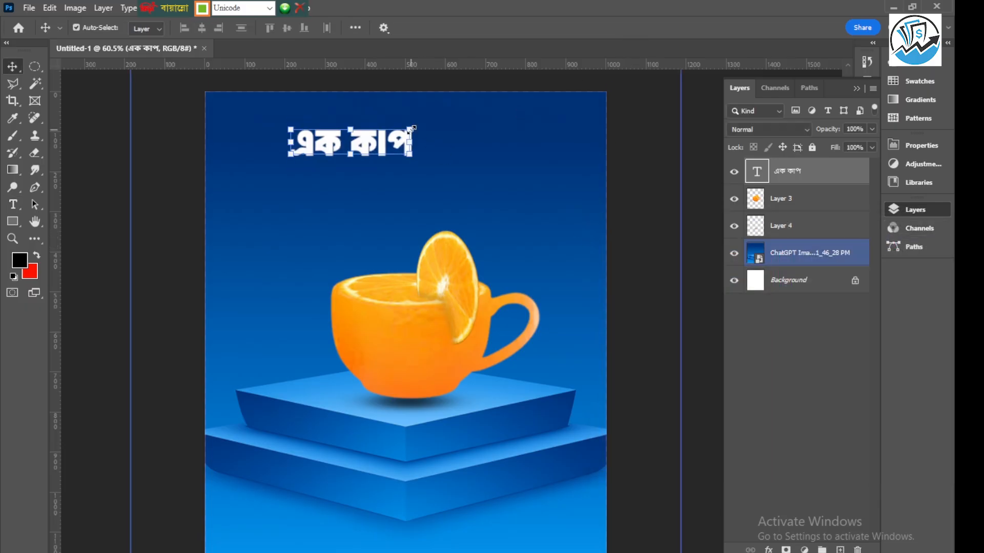
click(411, 128)
drag(413, 122, 442, 112)
drag(367, 145, 360, 155)
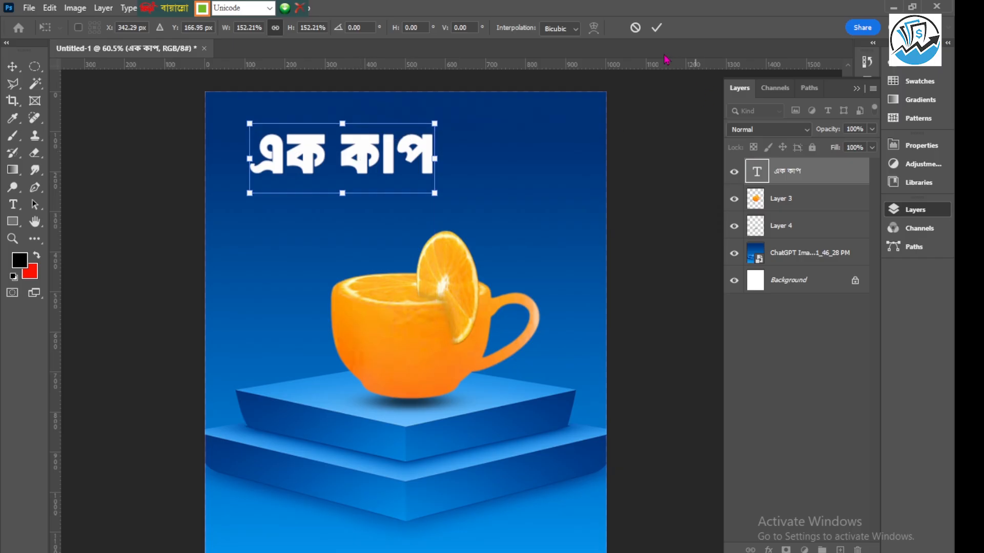
click(655, 27)
Duplicate the "এক কাপ" text and place the copy below and to the right of the original.
scroll(375, 193, down, 2)
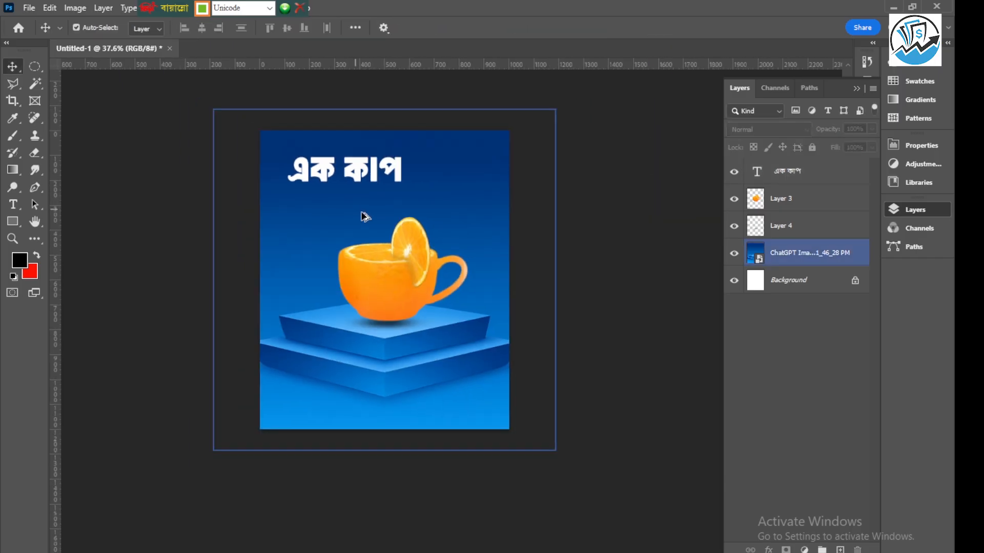
click(368, 177)
alt+drag(354, 176, 402, 211)
scroll(402, 211, up, 3)
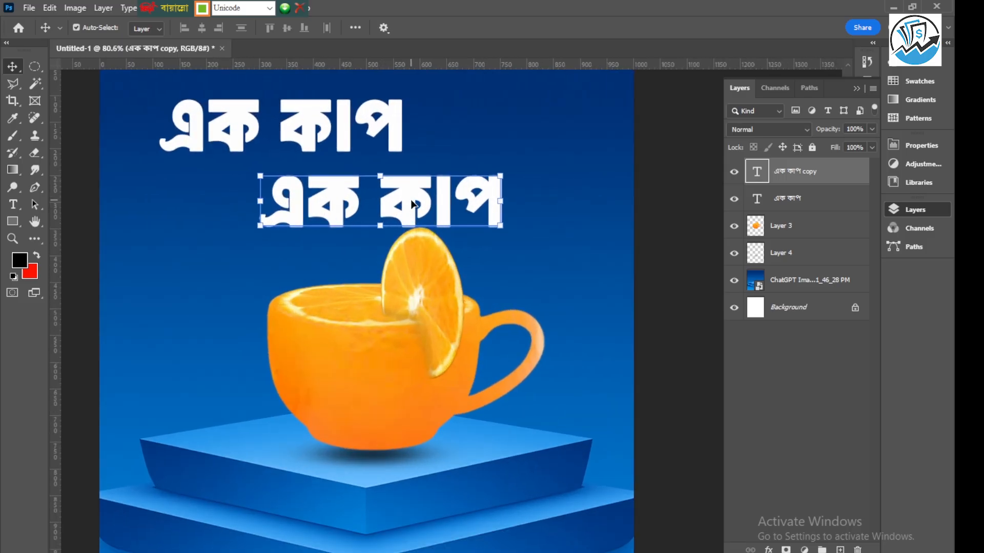
Replace the copied text with "কমলা লেবু চা" and move it left until it fits inside the canvas.
double_click(411, 198)
text(কমম)
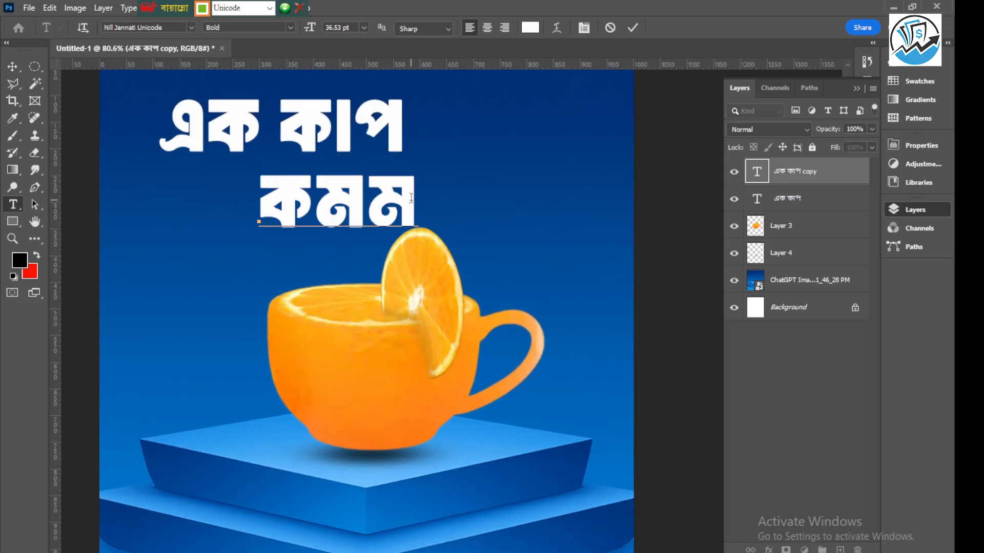
key(BackSpace)
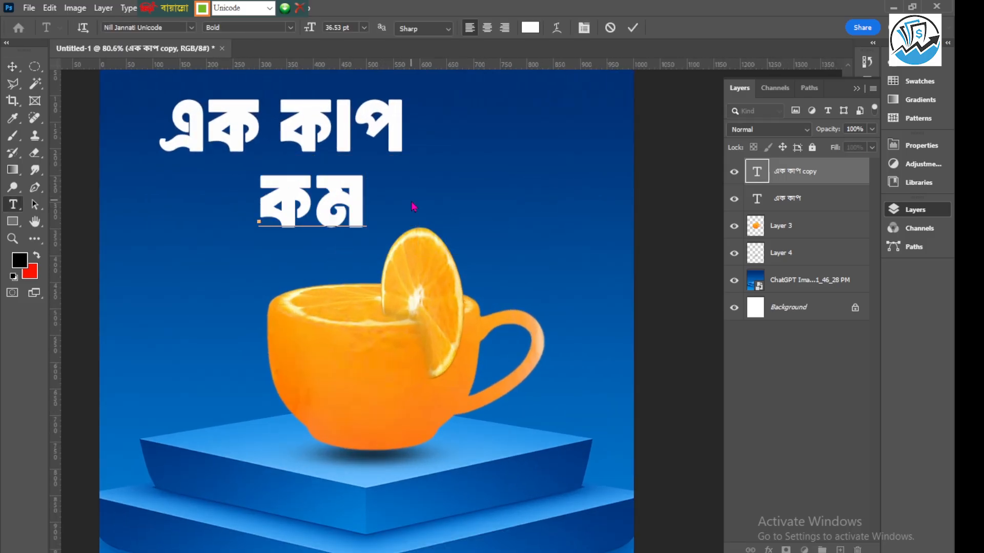
text(লা)
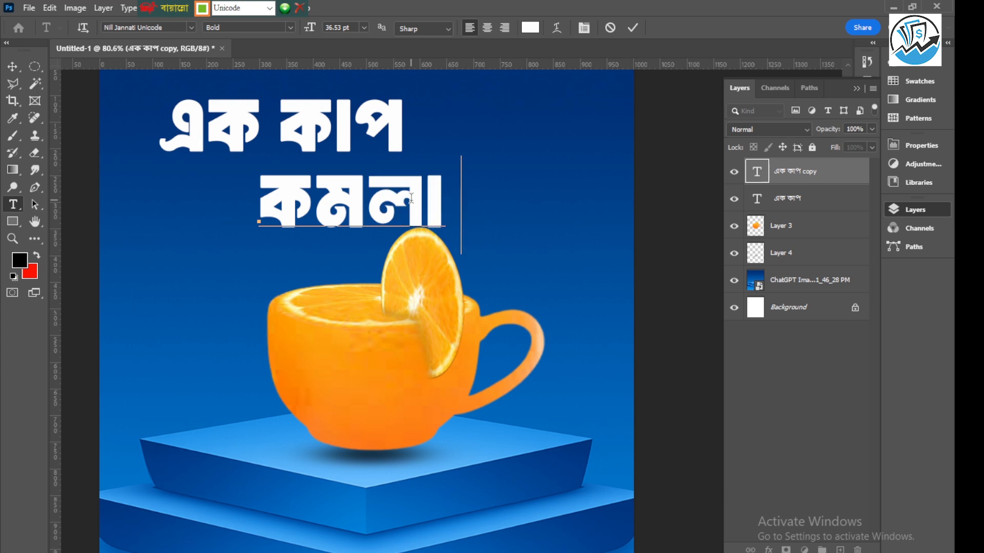
text( লে)
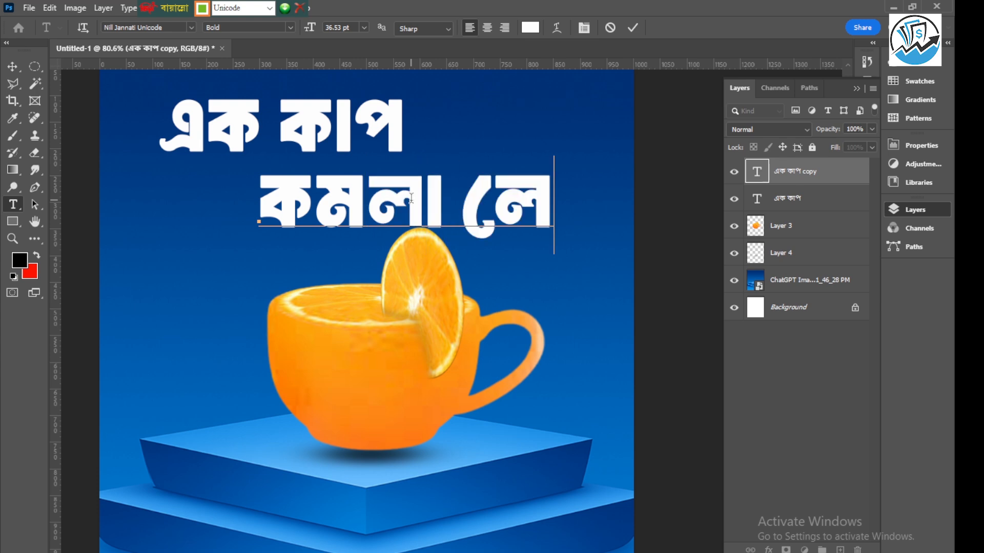
text(বু চ)
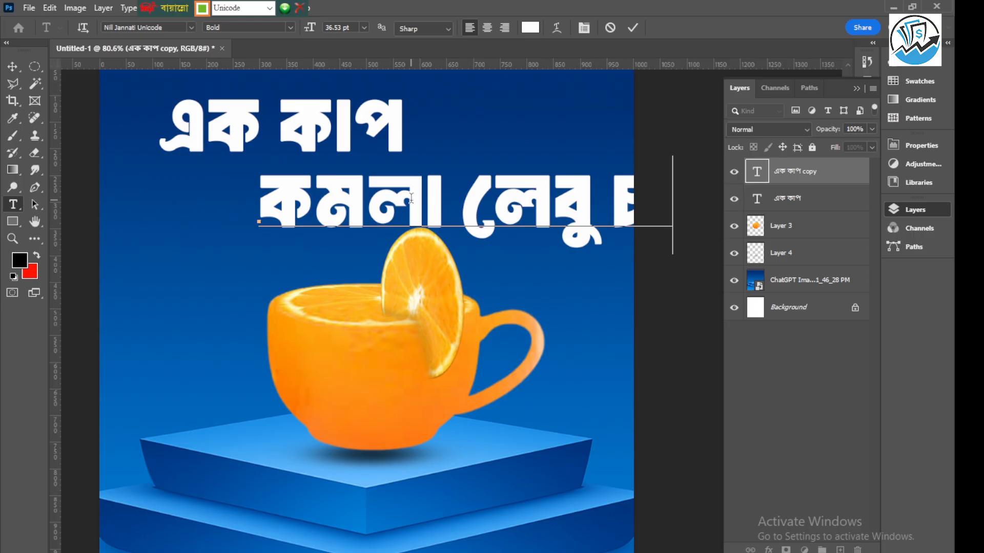
click(632, 28)
key(v)
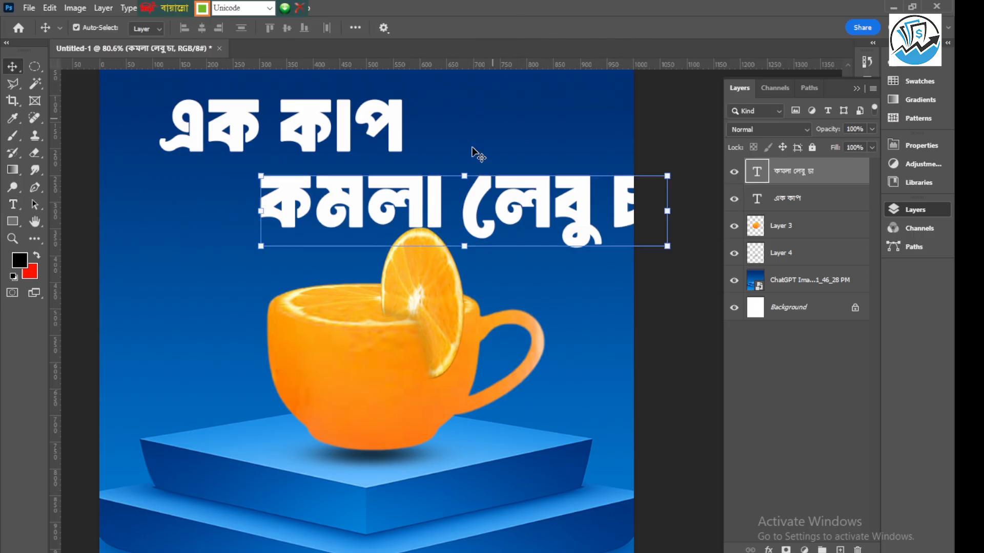
drag(550, 198, 502, 197)
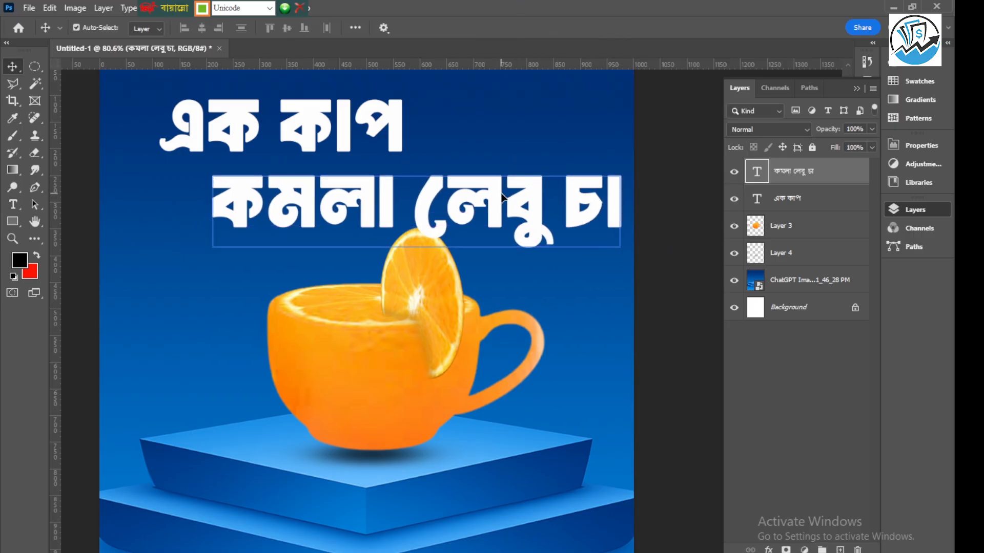
Recolor the "কমলা লেবু চা" text to orange (fd9d0d) by sampling the cup's color.
double_click(502, 198)
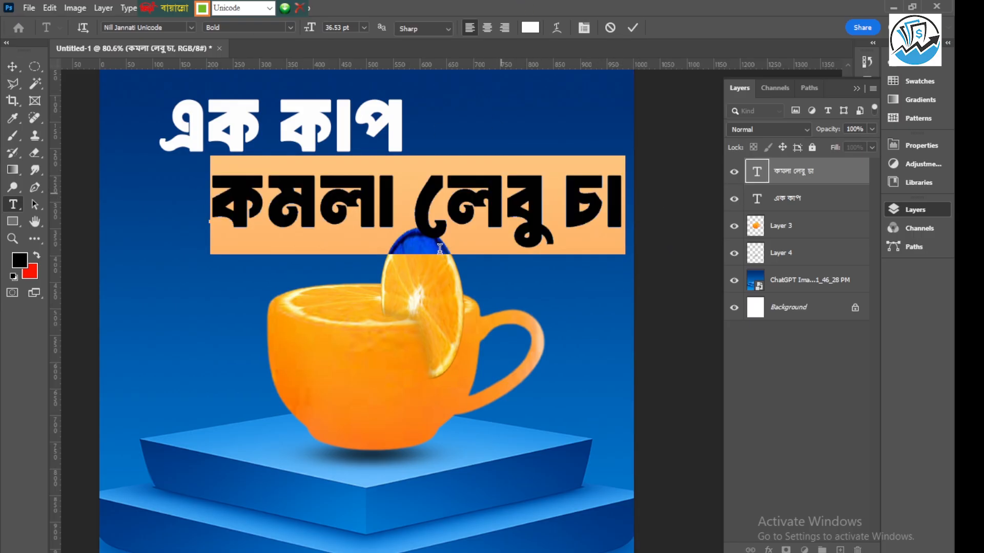
click(529, 30)
click(340, 345)
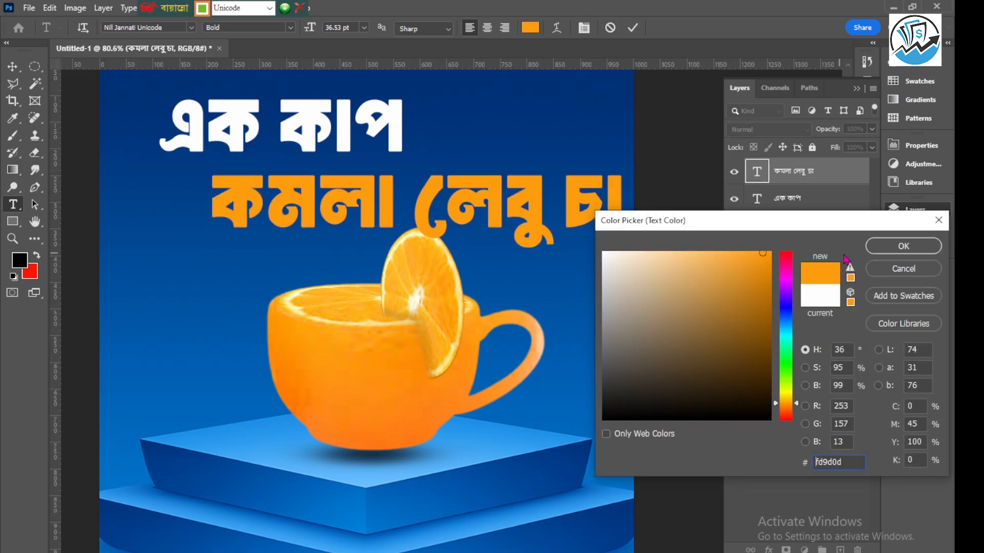
click(879, 248)
click(632, 29)
click(650, 153)
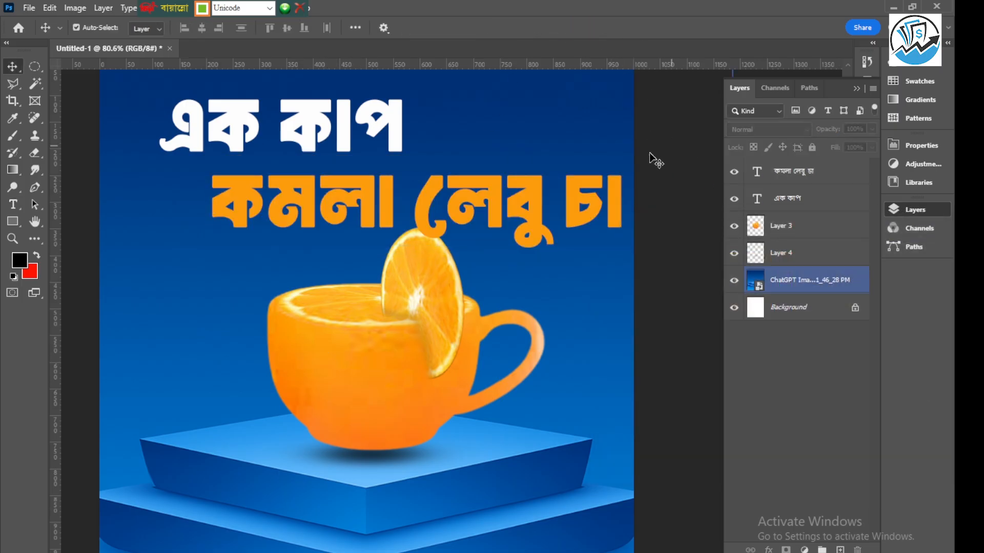
Scale the orange text line down to about 63% and move it up and left, directly beneath the white line.
click(210, 253)
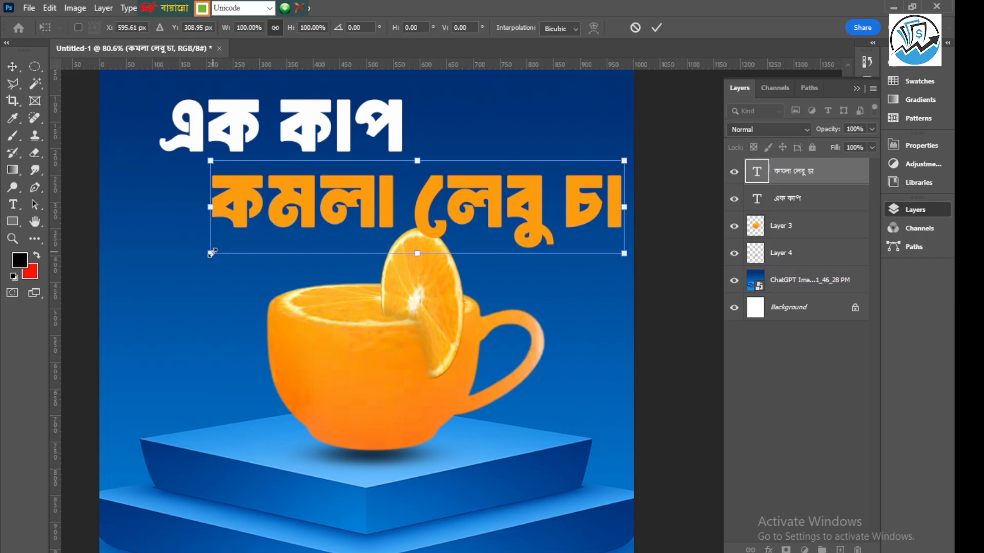
drag(210, 253, 286, 236)
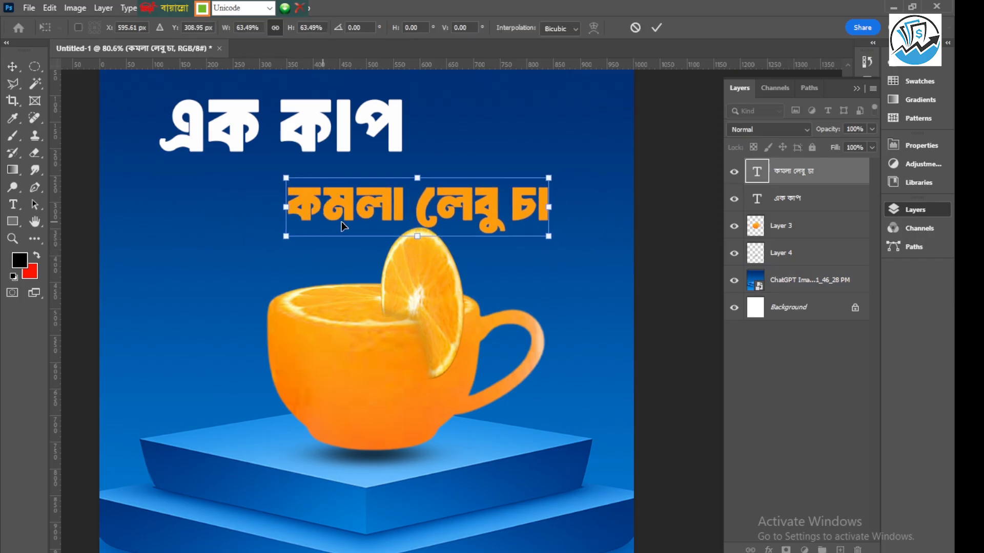
drag(386, 200, 342, 162)
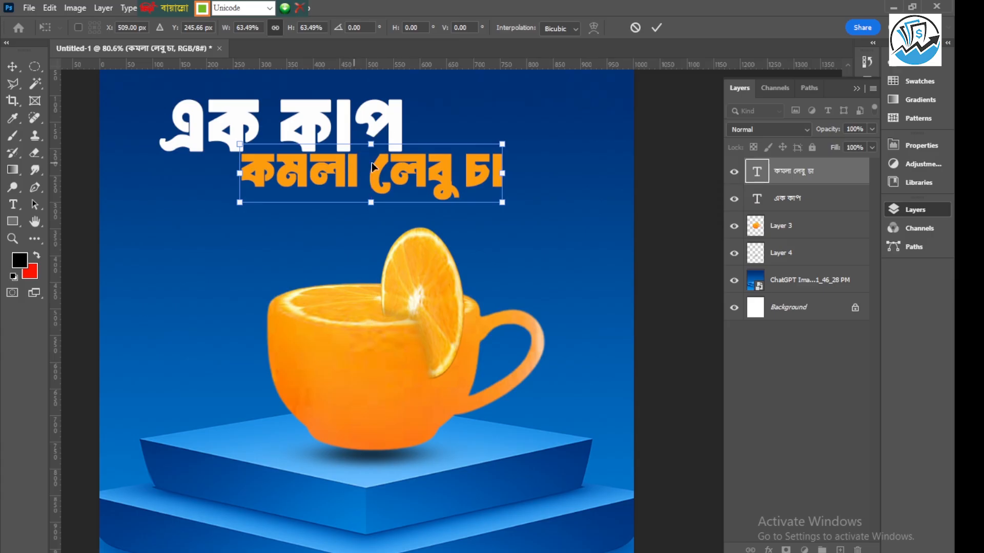
click(657, 29)
Nudge the orange text line down a few pixels to open a small gap below the white line.
scroll(451, 172, down, 6)
click(635, 180)
scroll(441, 174, up, 3)
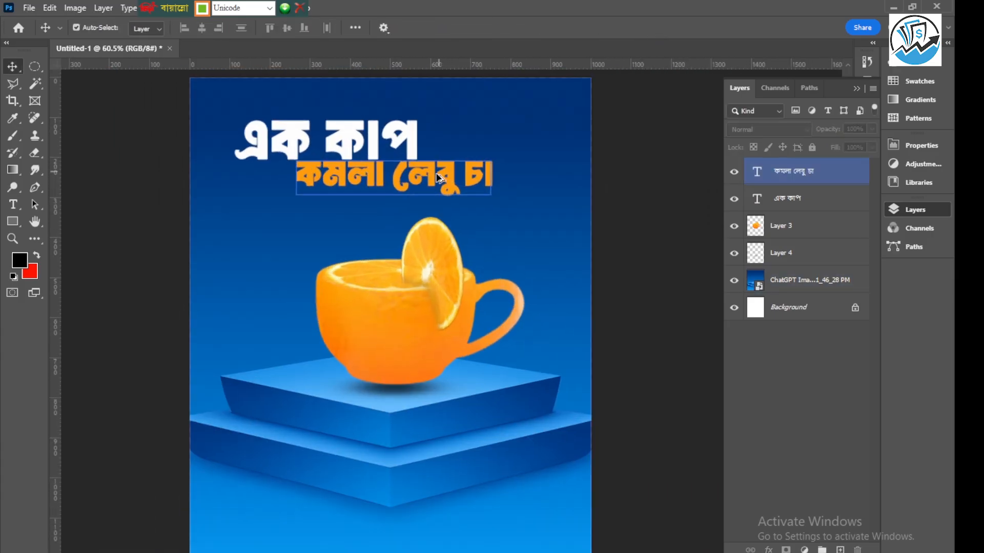
click(439, 178)
key(Down)
key(Down)
key(Down)
key(Down)
key(Down)
key(Down)
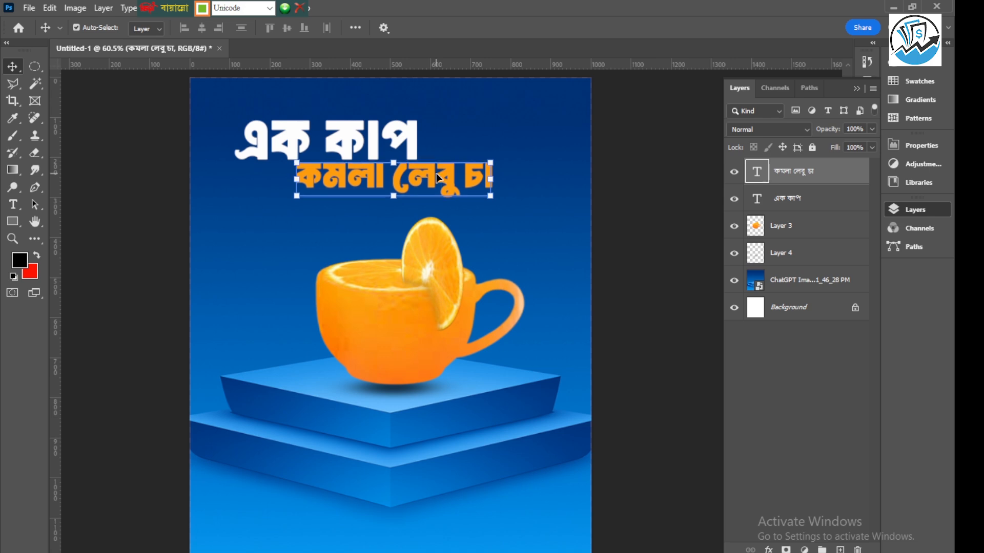
click(522, 113)
click(354, 141)
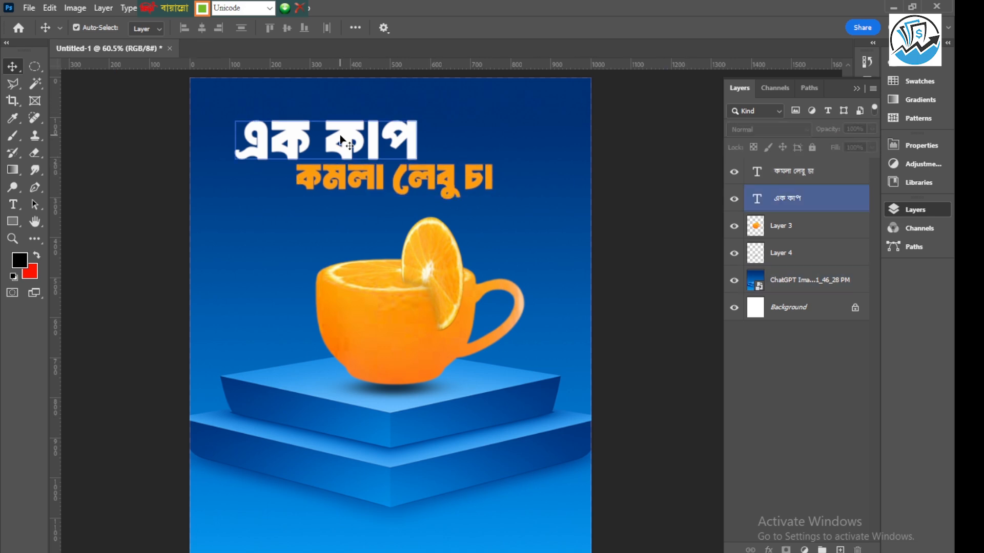
scroll(332, 144, down, 3)
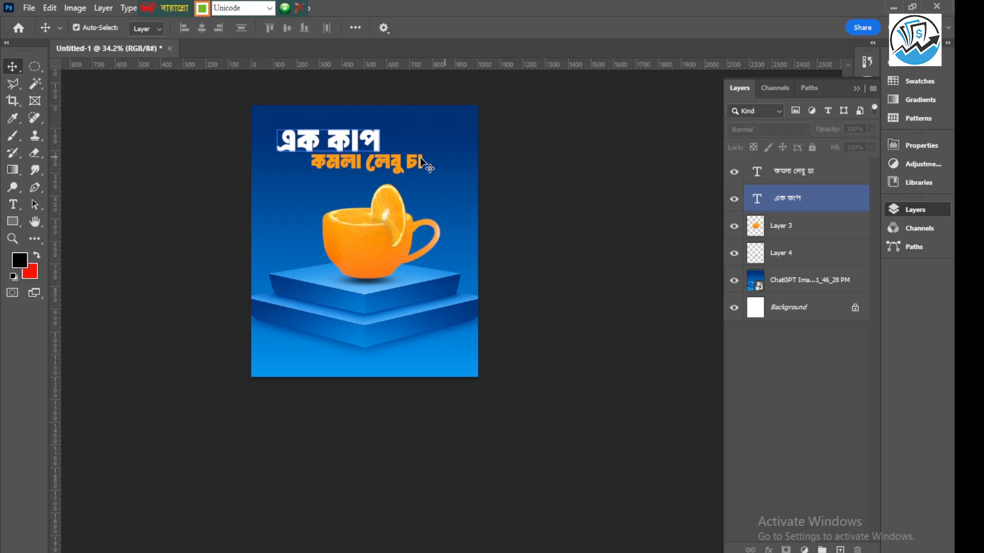
click(445, 163)
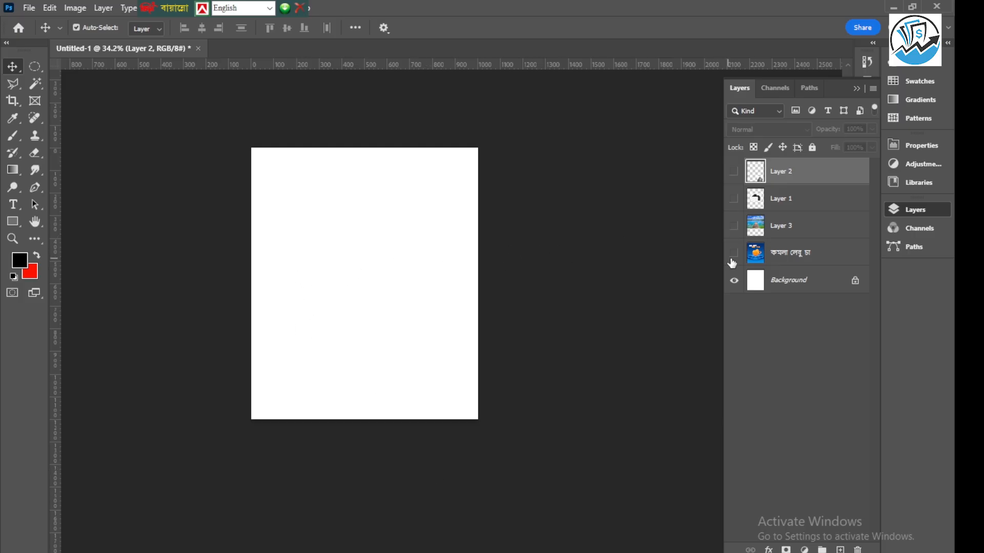
Show the lake and pier image on Layer 3 and move it down, leaving white strips above and below it.
click(733, 229)
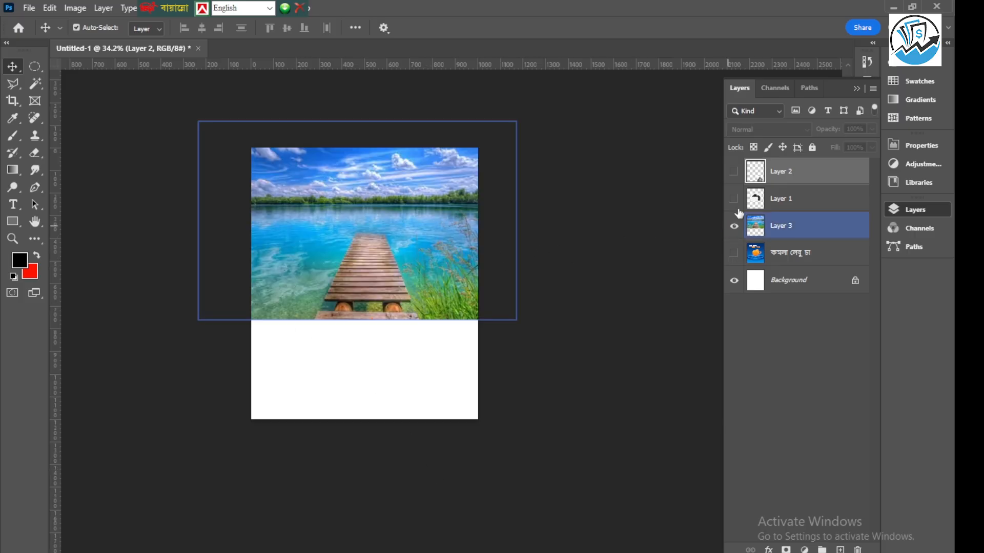
drag(361, 201, 383, 242)
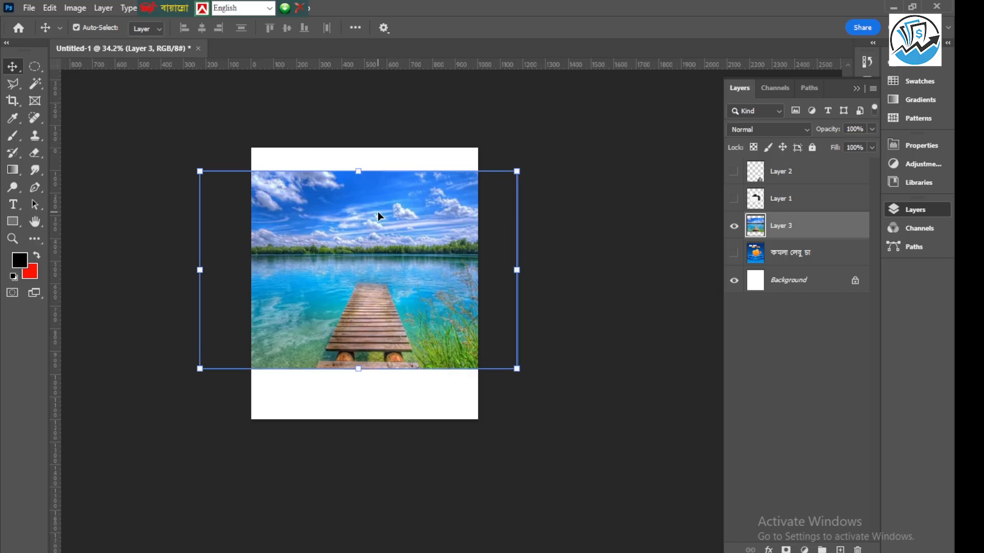
Select the white strip above the sky with the Rectangular Marquee, fill it with Content-Aware at 100% opacity, and deselect.
click(37, 67)
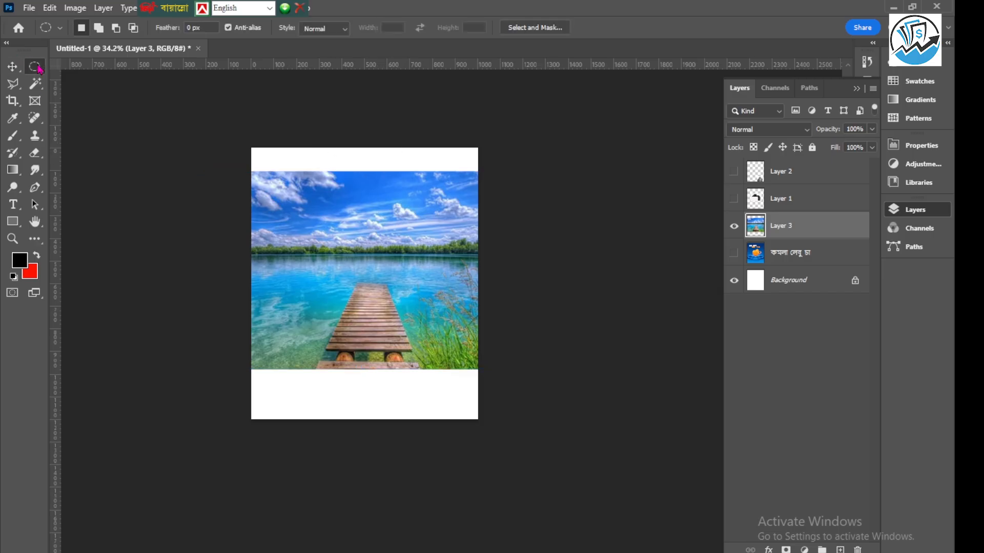
right_click(37, 67)
click(109, 67)
drag(252, 148, 494, 173)
key(shift)
key(shift+BackSpace)
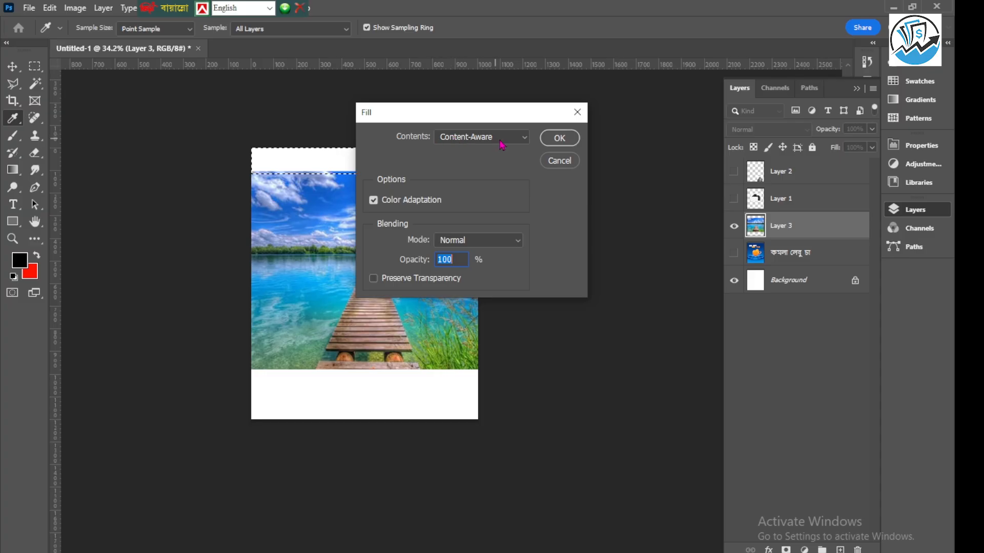
click(560, 140)
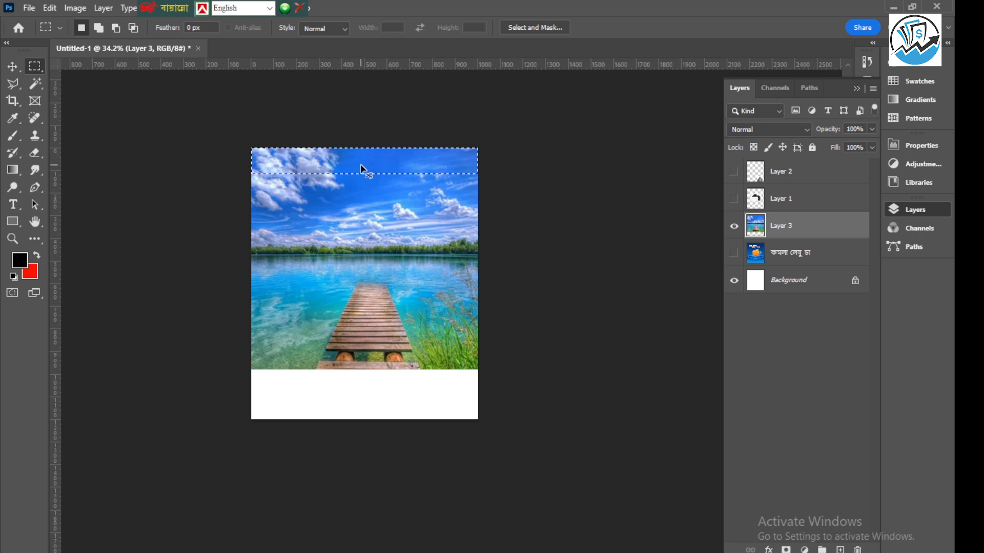
key(ctrl+d)
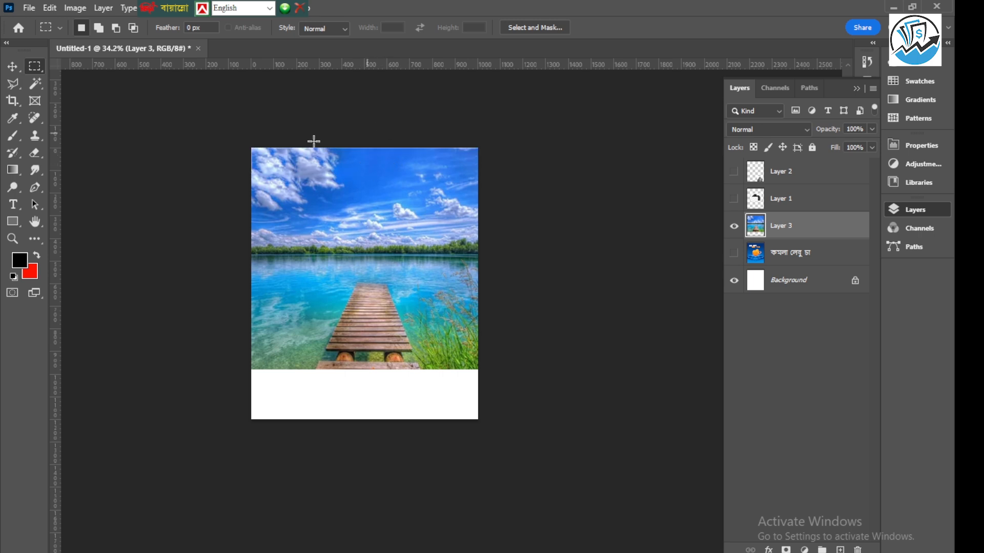
Select the white area below the pier with a slight image overlap, fill it with Content-Aware at 100% opacity, and deselect.
scroll(419, 292, down, 2)
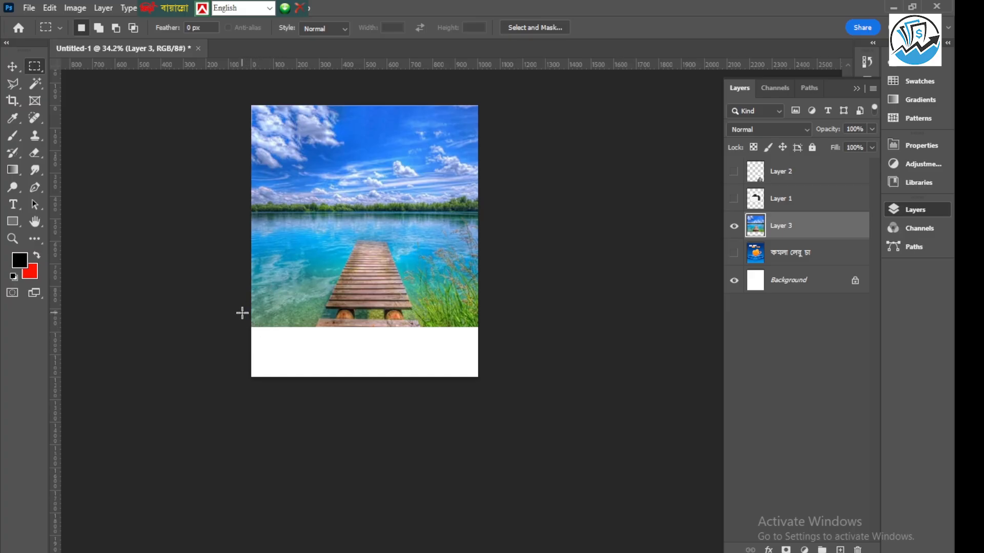
drag(242, 314, 493, 375)
key(shift)
key(shift+F5)
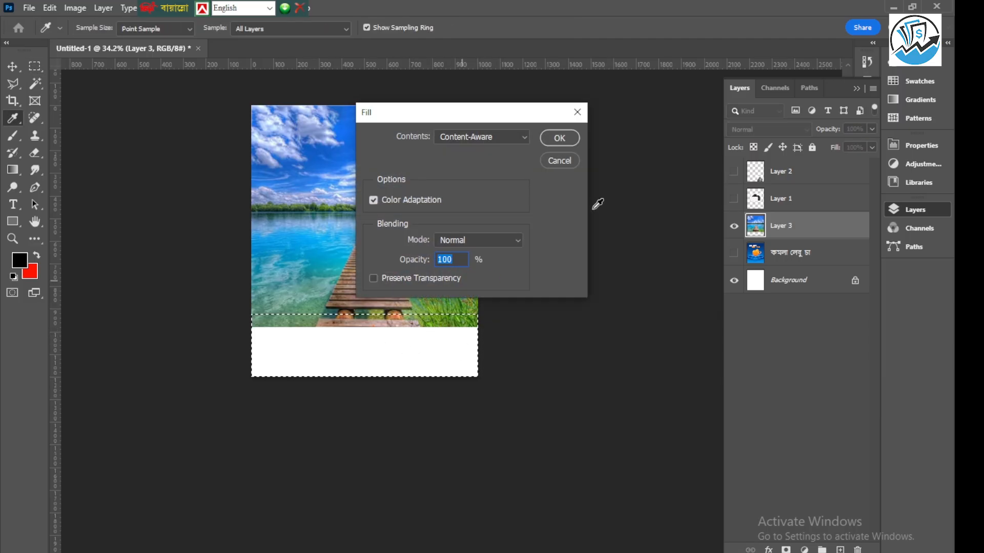
click(559, 139)
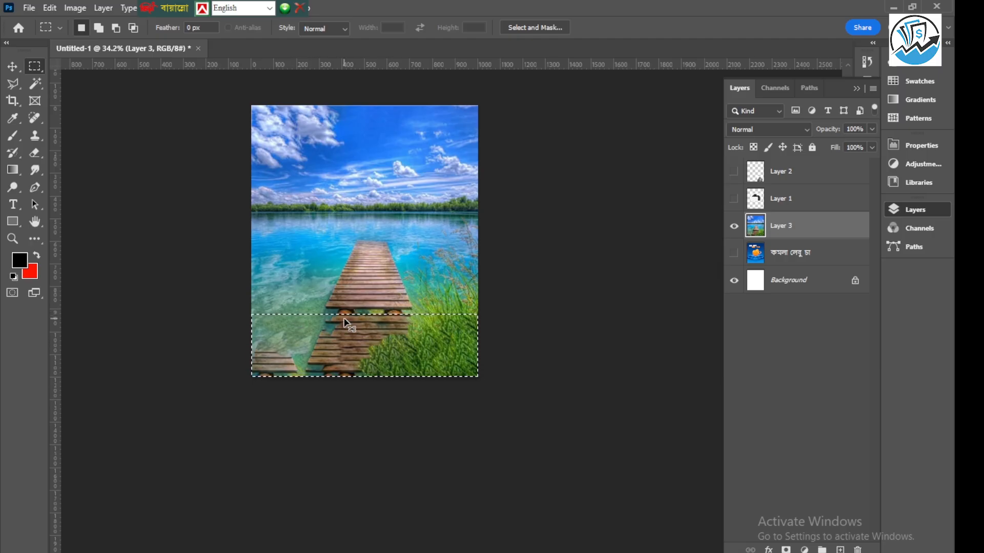
key(ctrl+f)
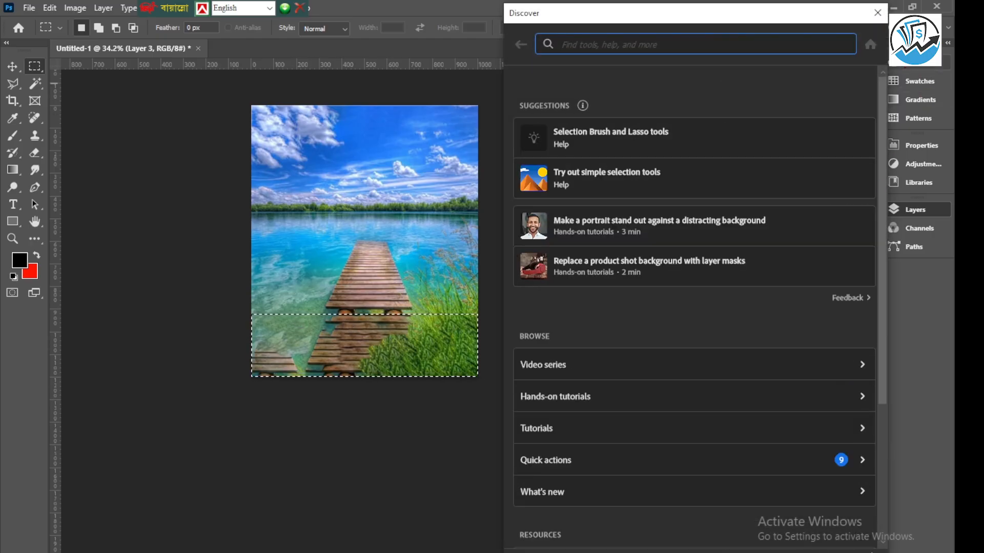
click(876, 12)
key(ctrl+d)
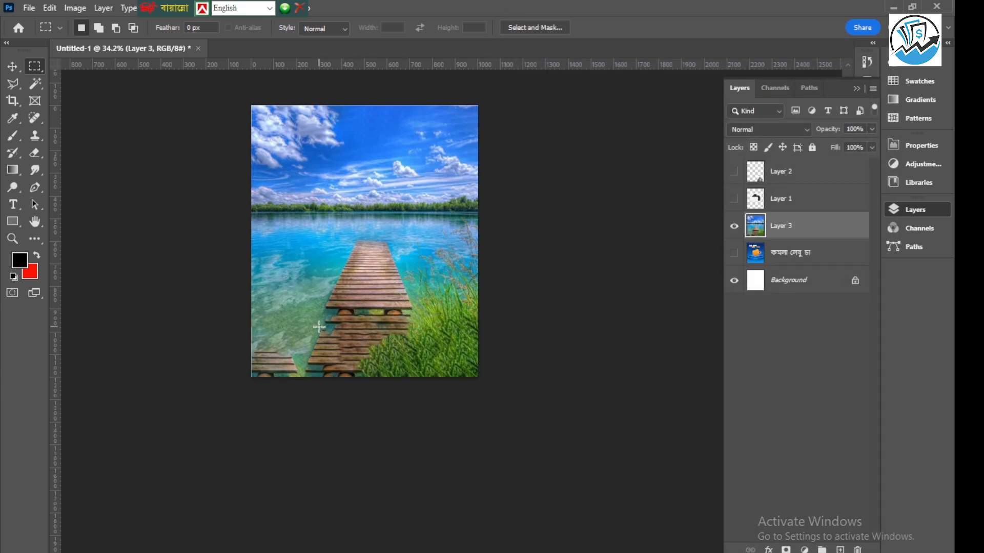
Switch to the Move tool, then select and show the camera image on Layer 1 over the lake scene.
click(13, 66)
click(137, 175)
click(372, 295)
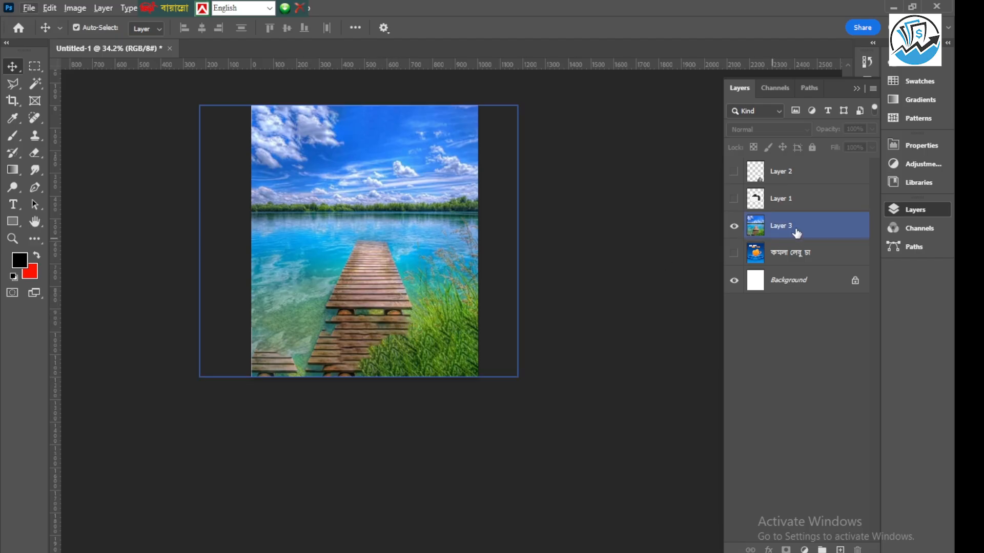
click(790, 203)
click(734, 200)
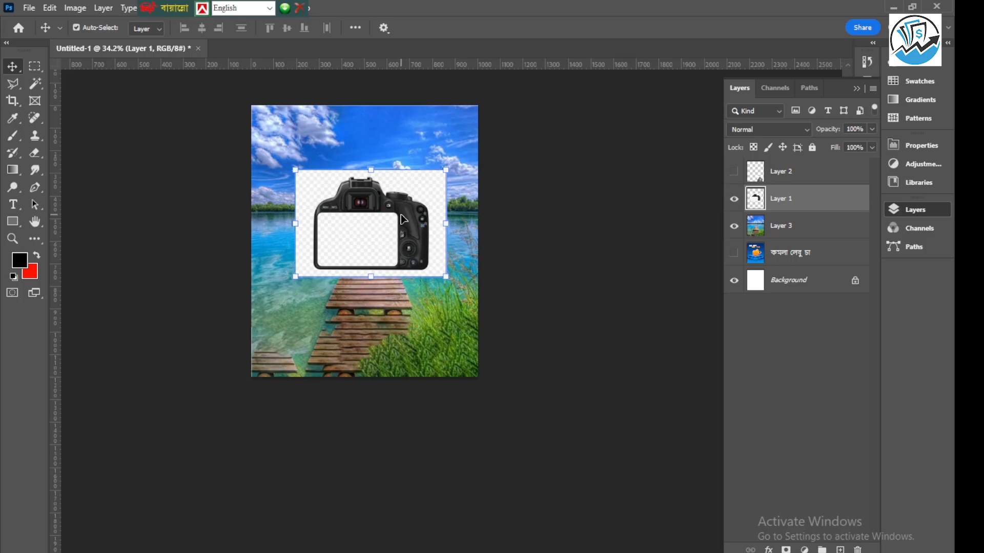
Switch to the browser and search Yandex Images for "camera".
drag(394, 205, 385, 257)
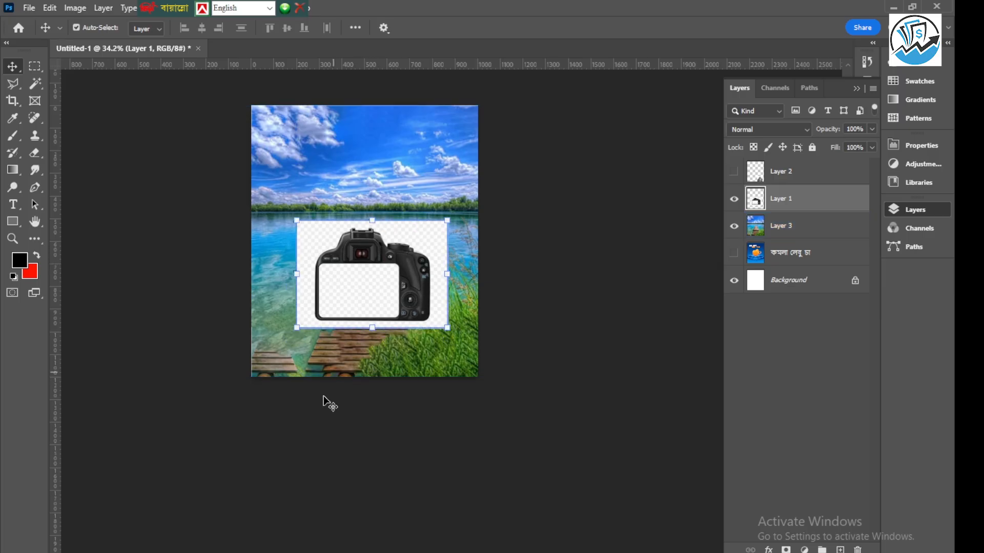
key(alt+Tab)
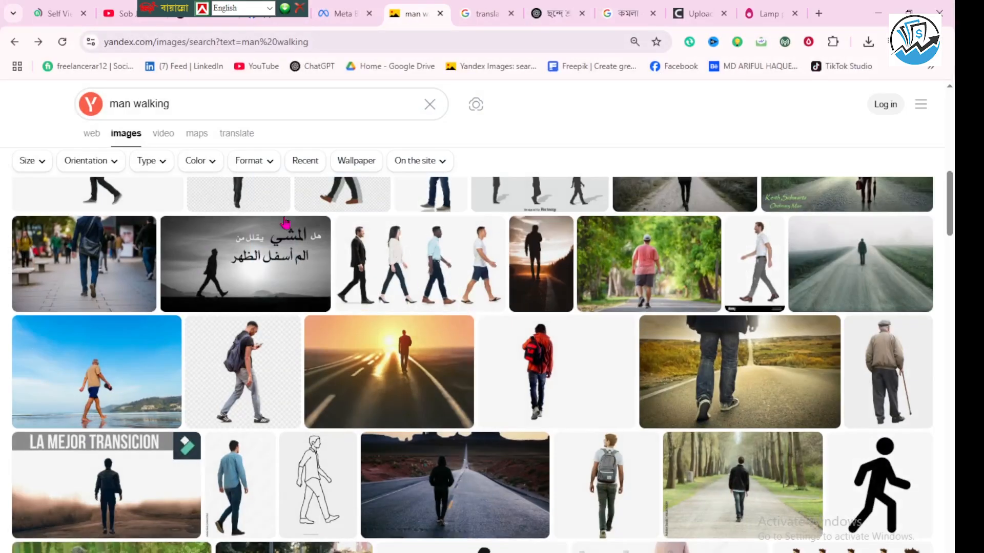
drag(198, 109, 97, 114)
text(ca)
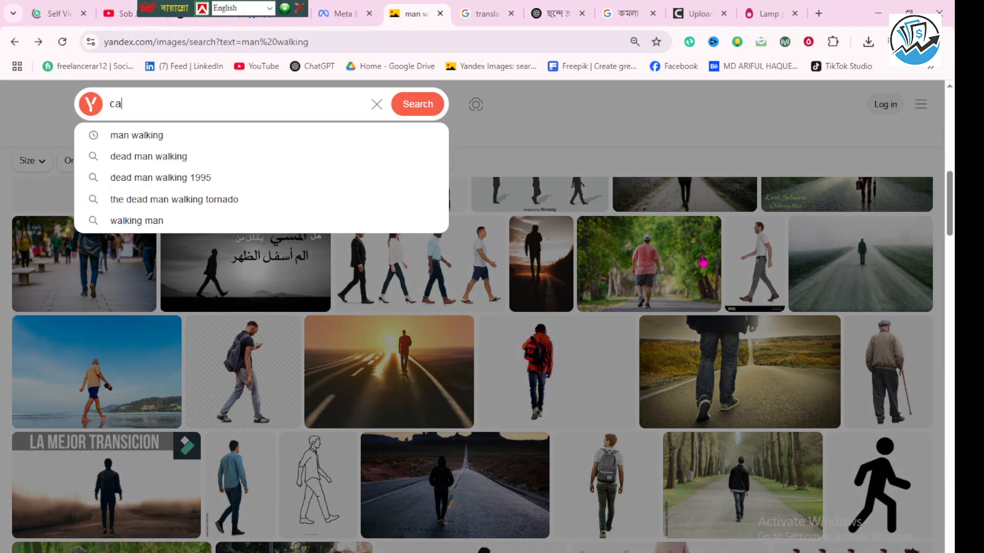
text(mera)
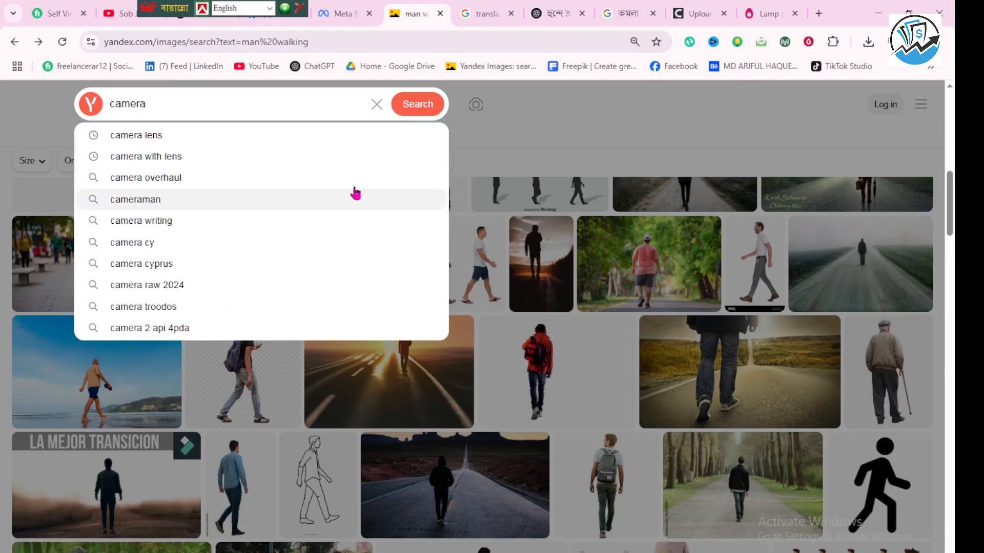
key(Return)
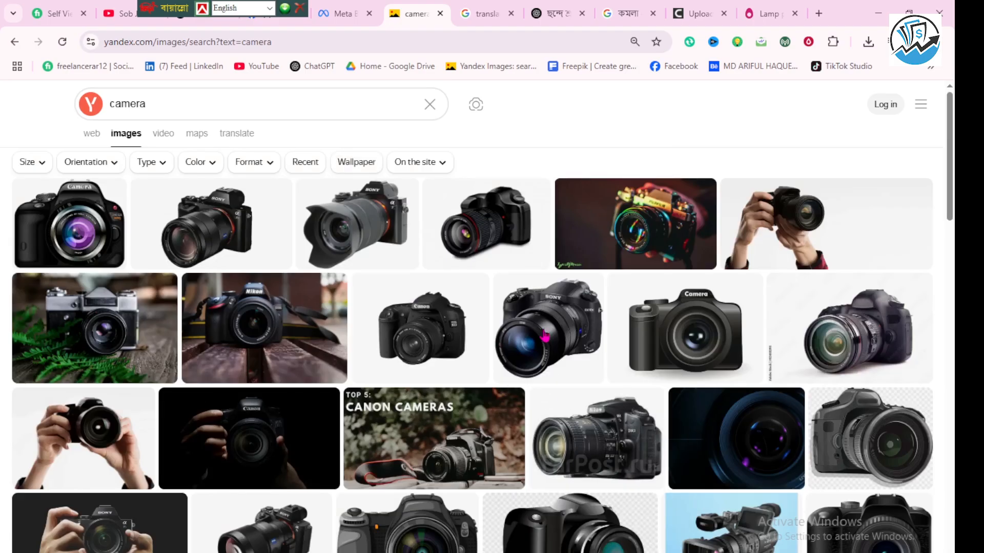
key(alt+Tab)
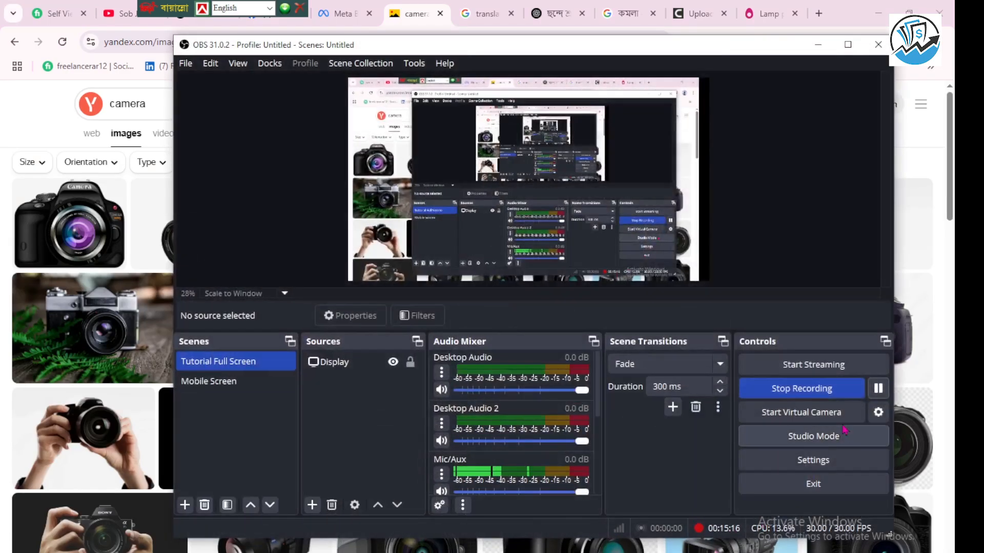
click(876, 388)
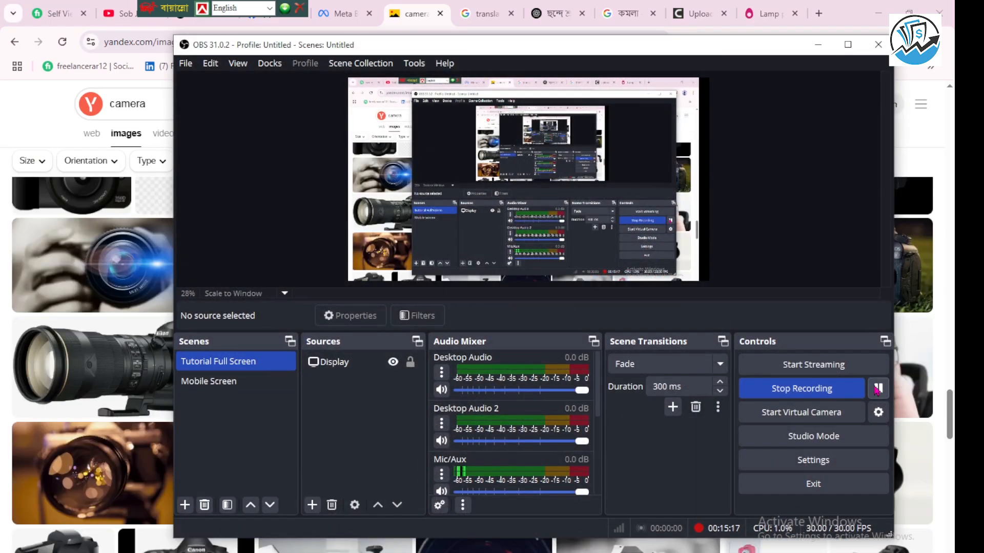
click(818, 45)
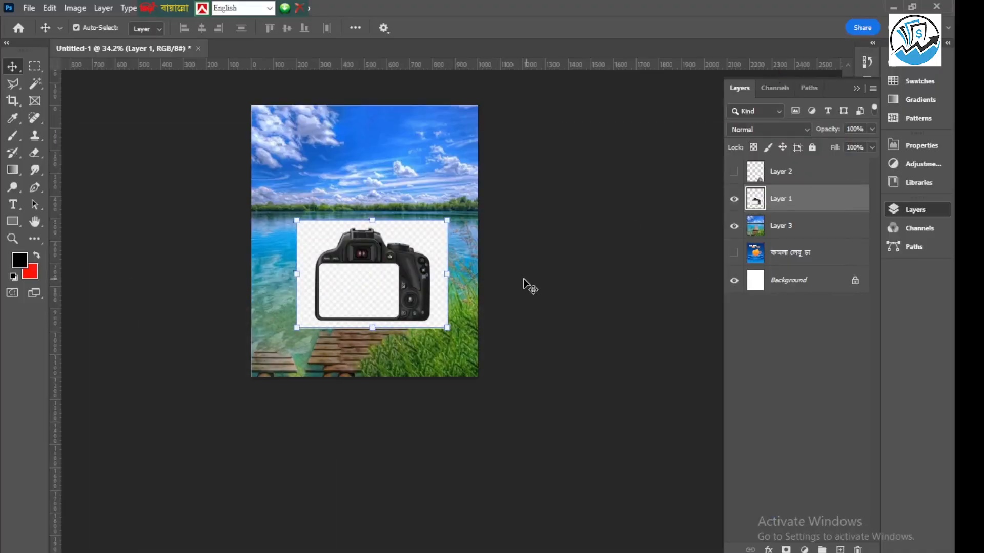
Replace the camera layer in Photoshop with the copied hand-and-lens photo, scaled to 203.63%.
key(Delete)
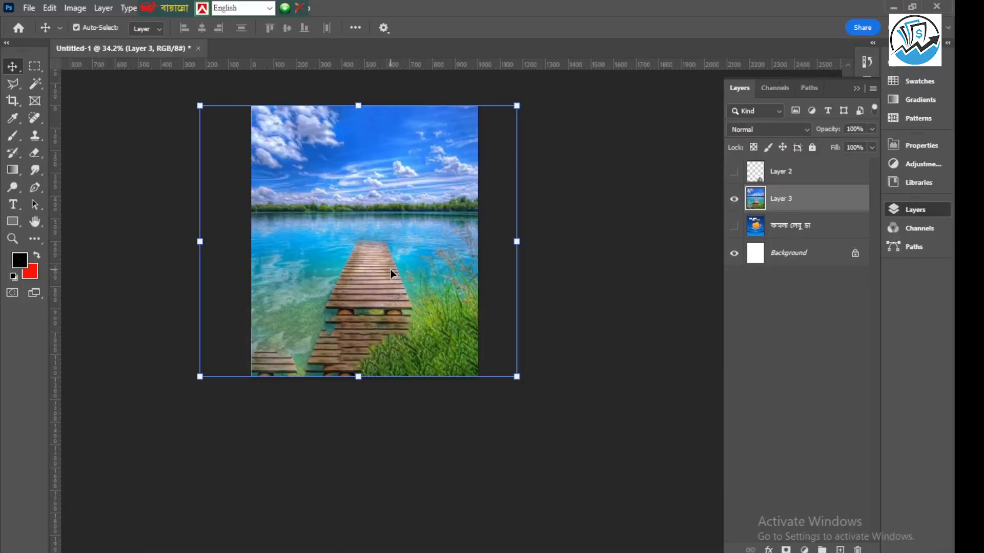
key(ctrl+v)
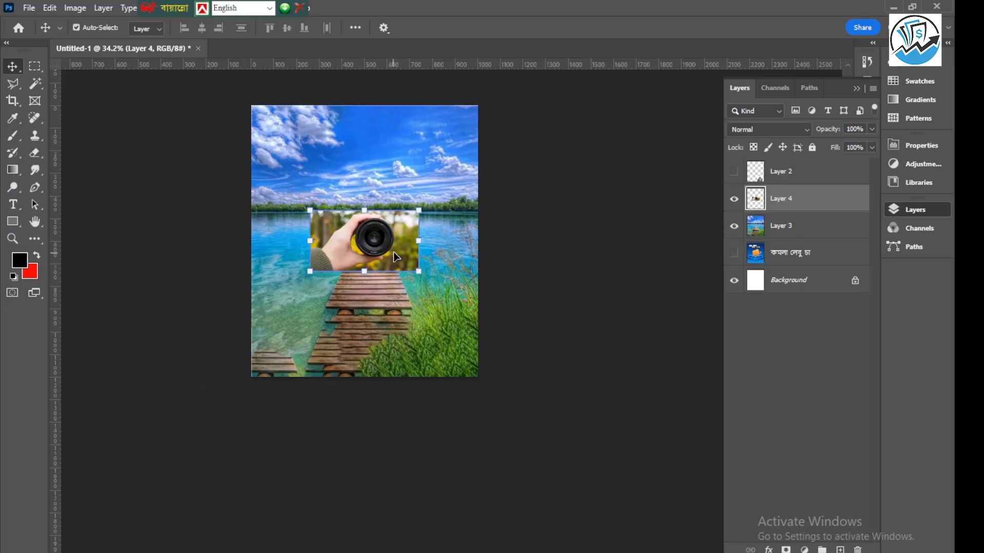
drag(420, 273, 477, 304)
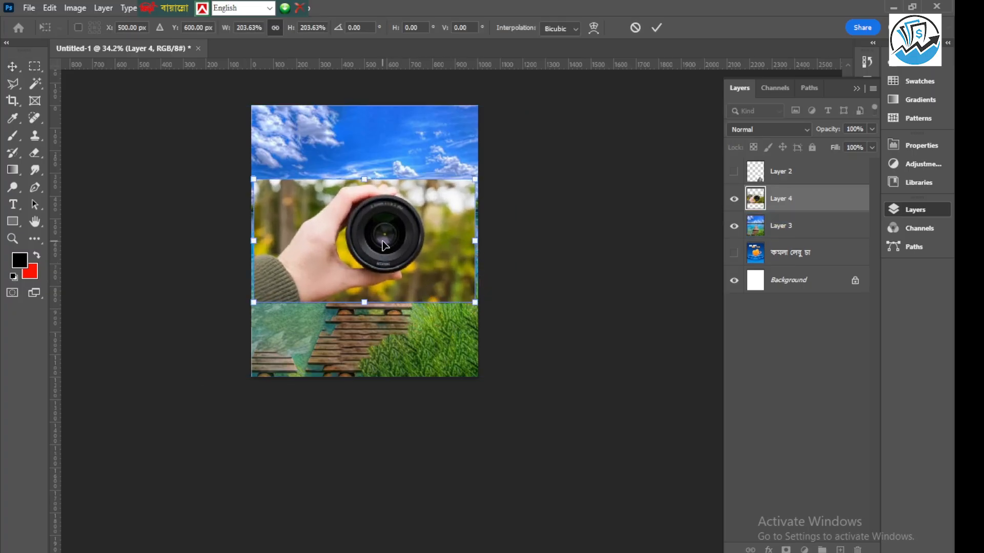
scroll(385, 246, up, 2)
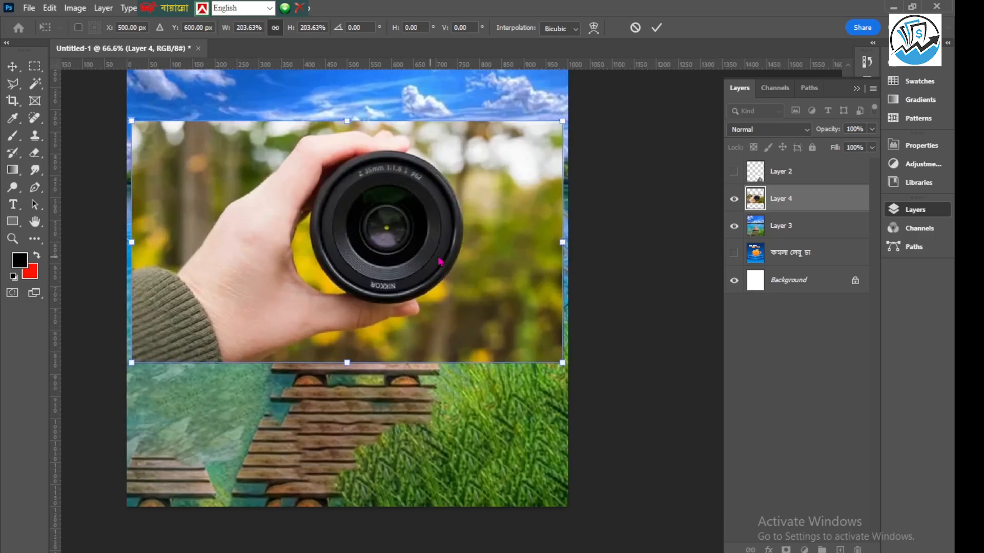
click(657, 28)
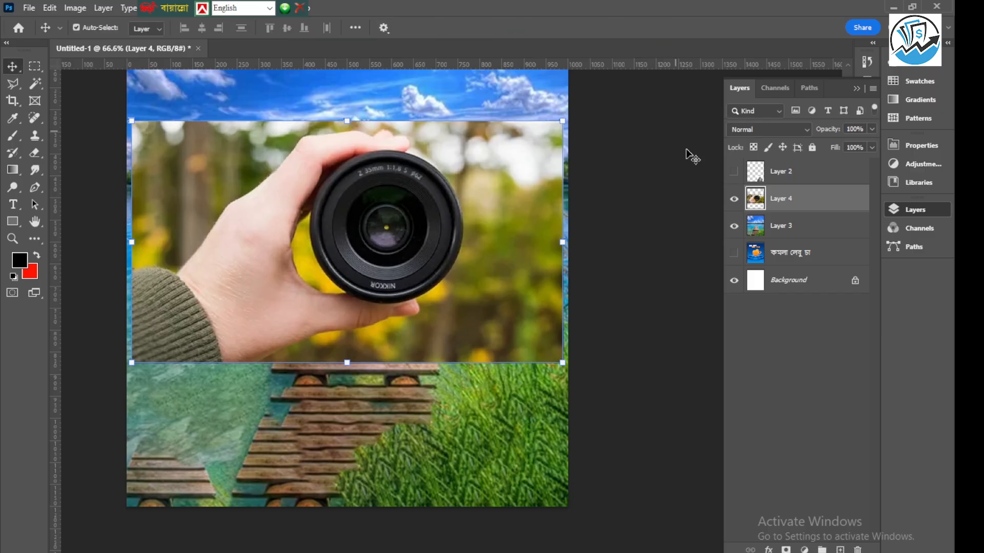
Try to cut out the hand and lens with the automatic Remove Background action, and undo it.
click(934, 150)
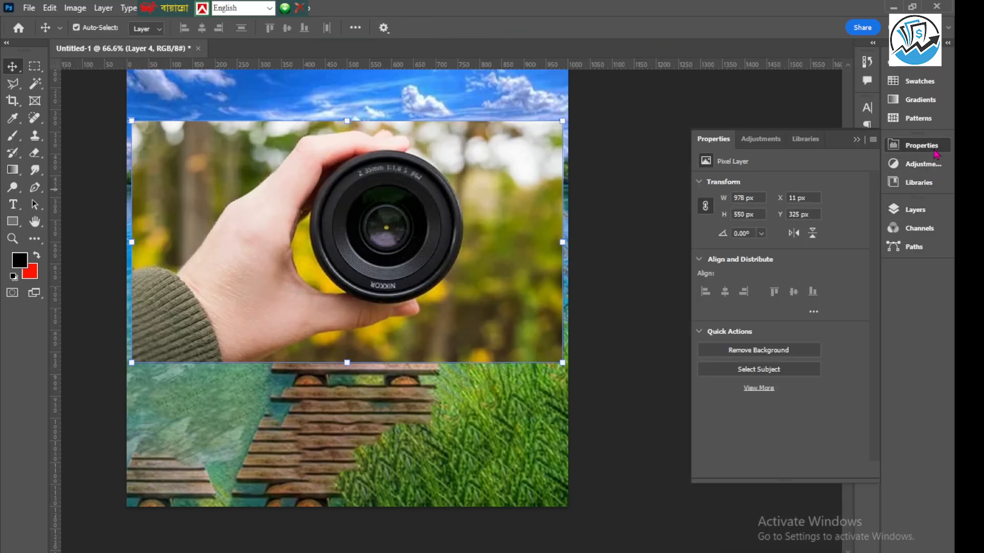
click(761, 351)
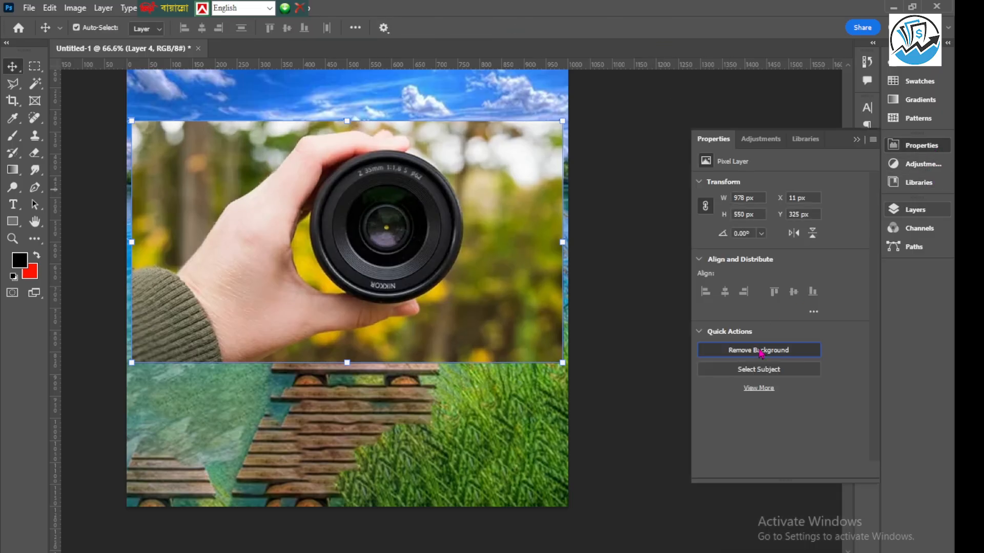
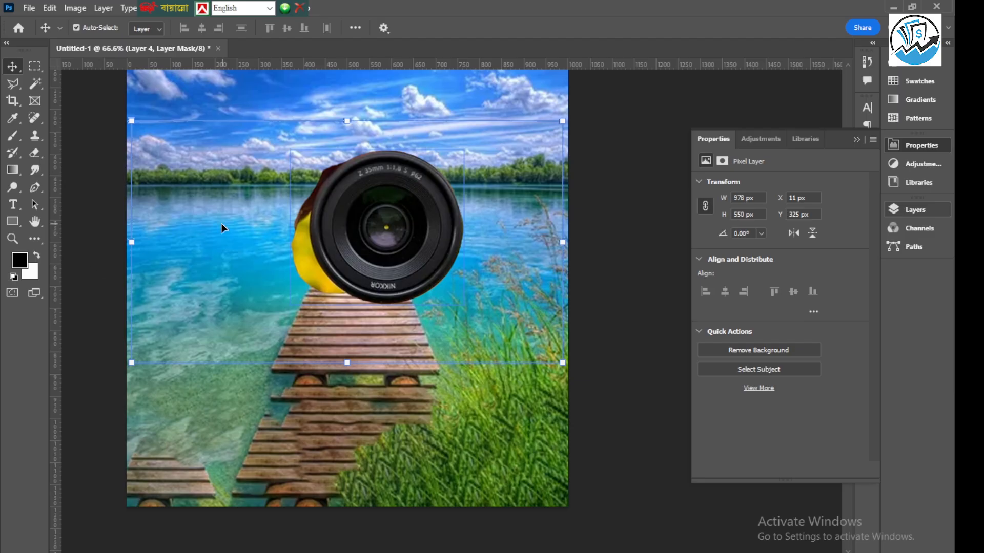
key(ctrl+z)
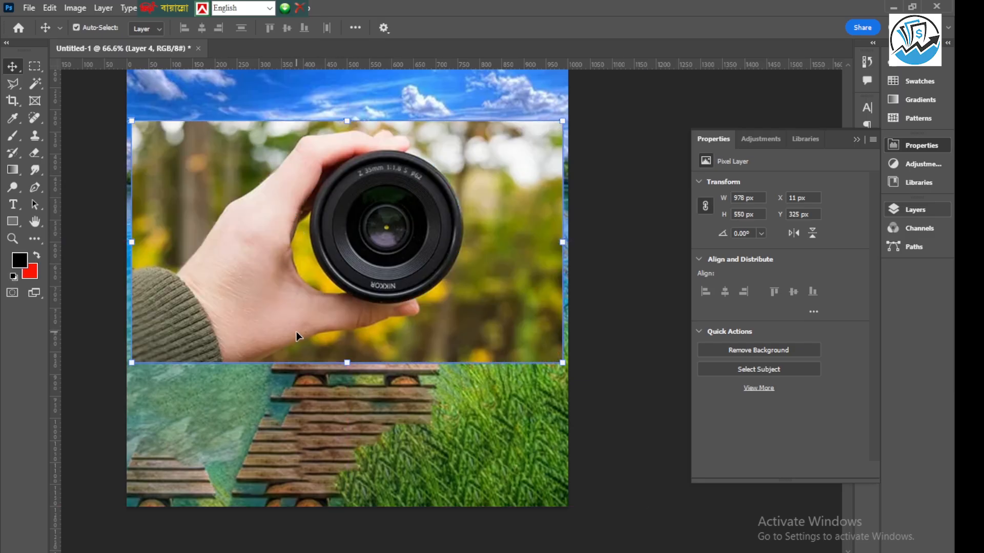
click(856, 141)
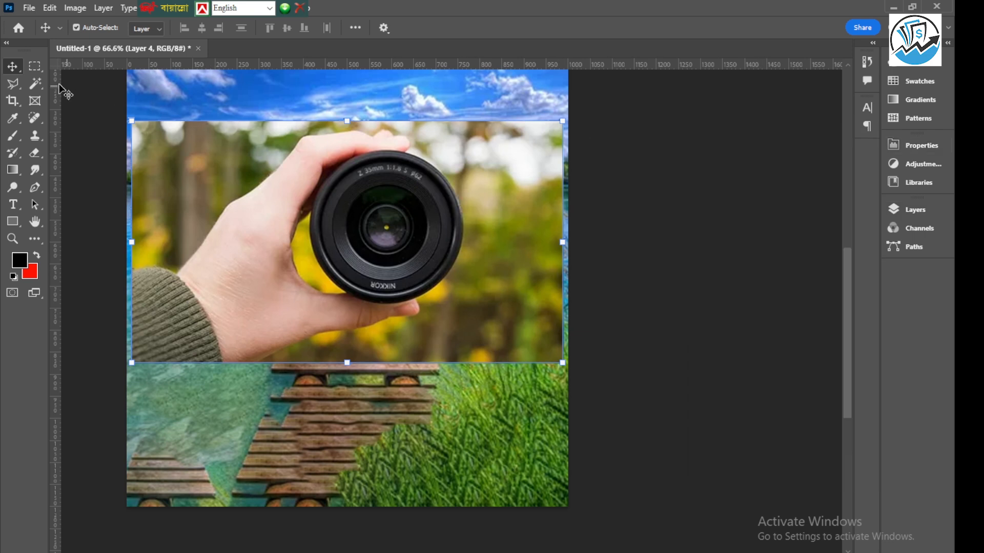
Try to select the photo's blurred background with the Magic Wand at tolerance 32.
right_click(39, 87)
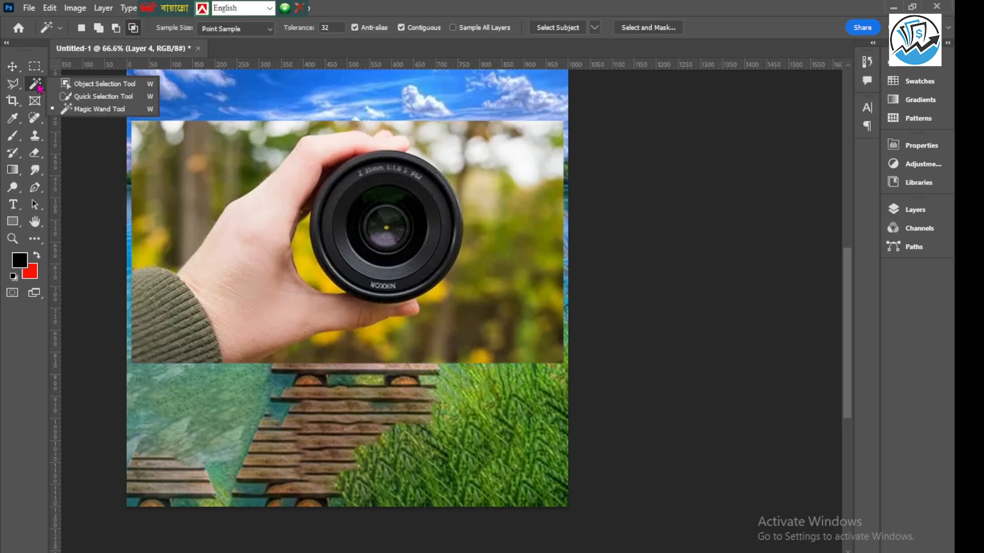
click(98, 111)
click(210, 160)
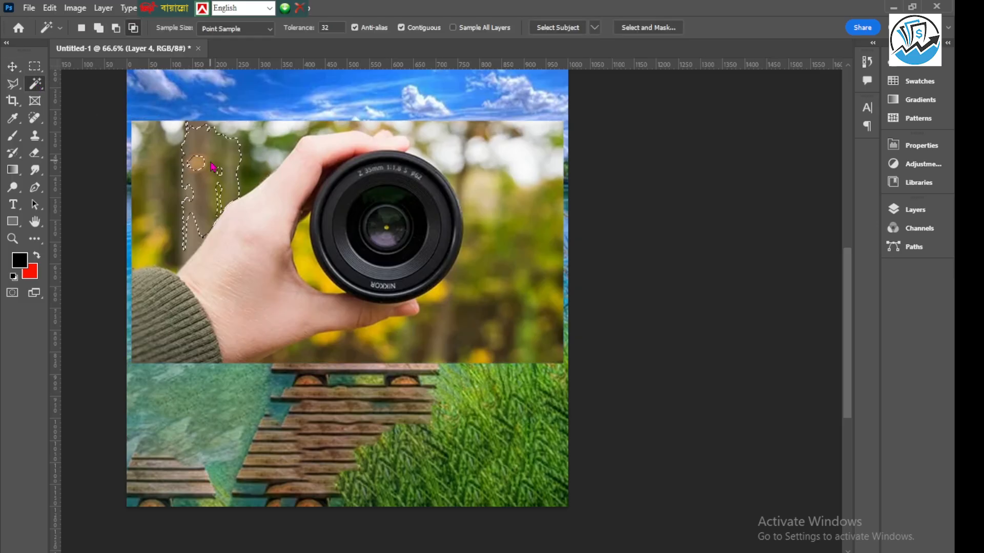
click(293, 143)
click(454, 222)
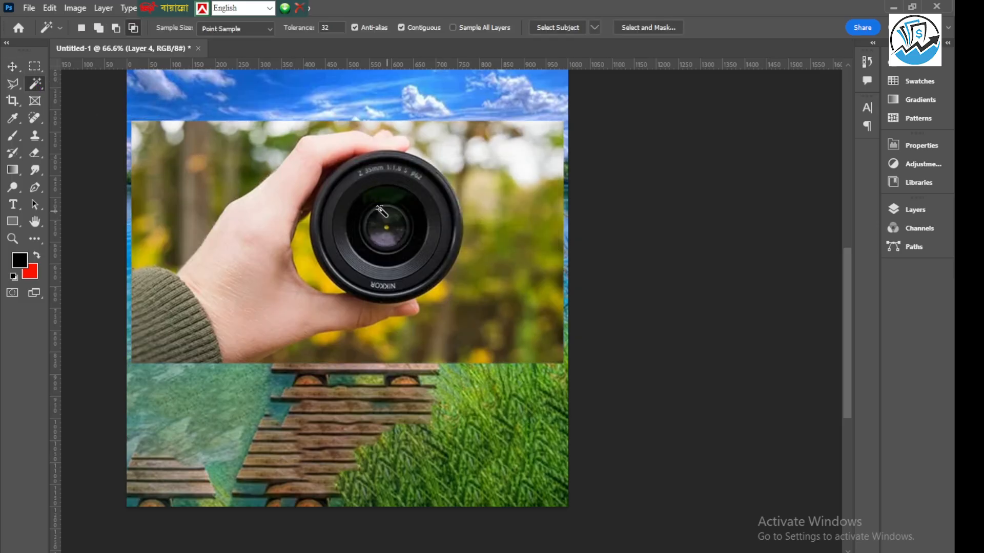
click(13, 67)
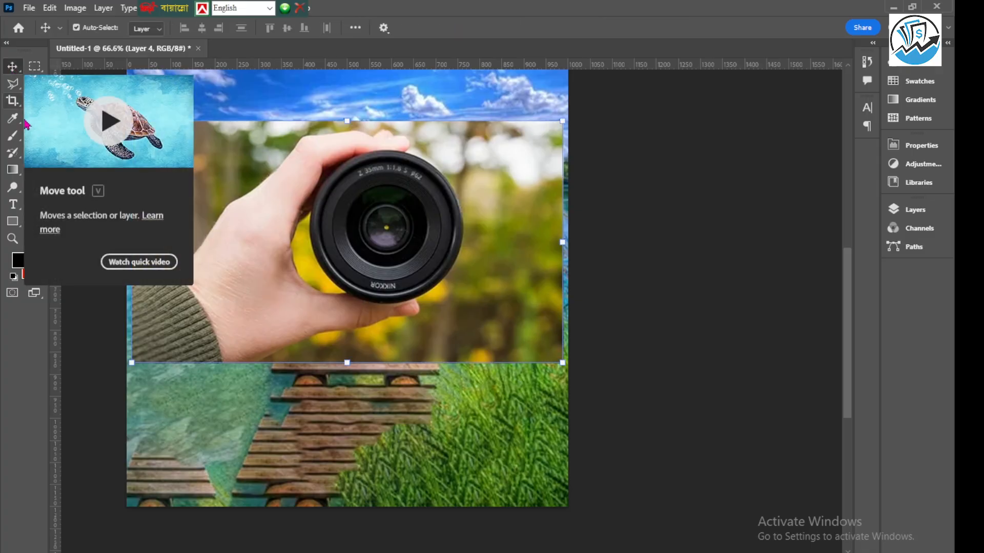
Start a Polygonal Lasso outline at the photo's left edge, following the sleeve cuff and the back of the hand.
click(16, 86)
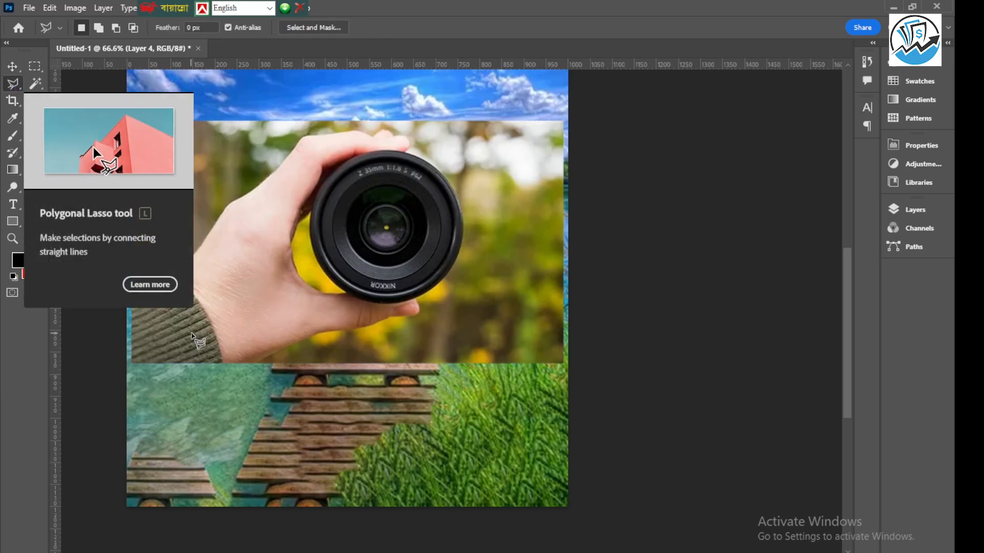
scroll(158, 308, up, 4)
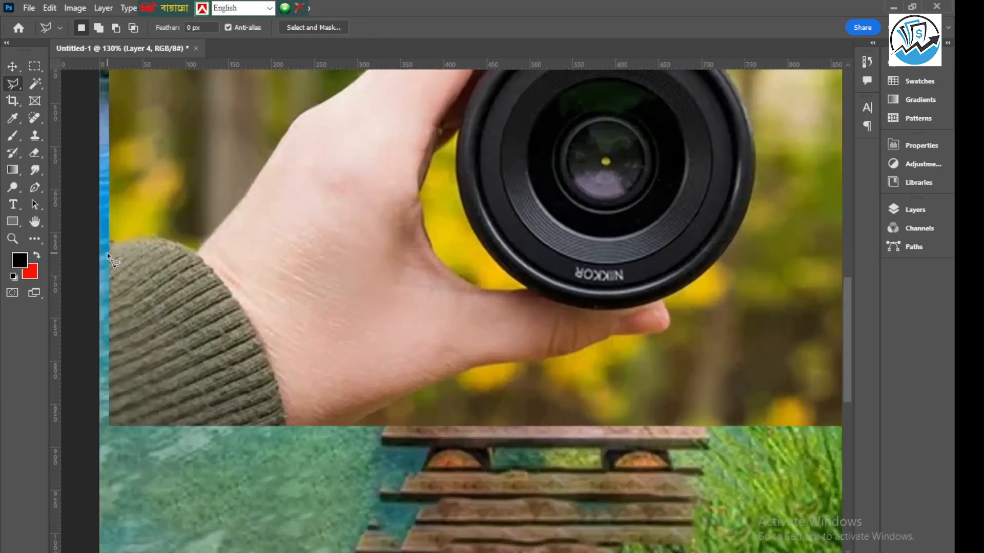
click(96, 255)
click(113, 248)
click(140, 240)
click(169, 240)
click(194, 253)
click(253, 183)
click(306, 111)
Continue the lasso outline over the knuckle and along the upper edge of the index finger.
key(space)
drag(345, 105, 295, 304)
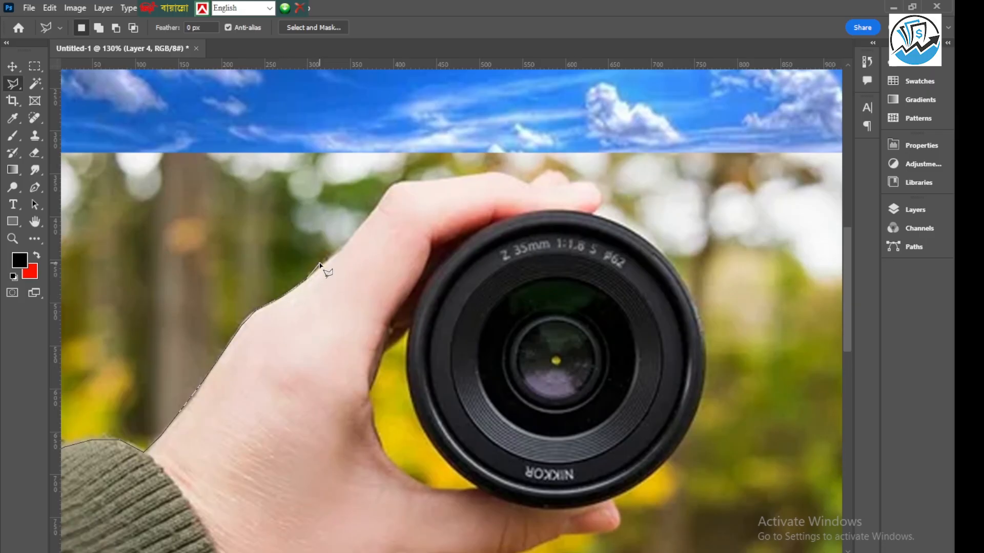
key(ctrl+plus)
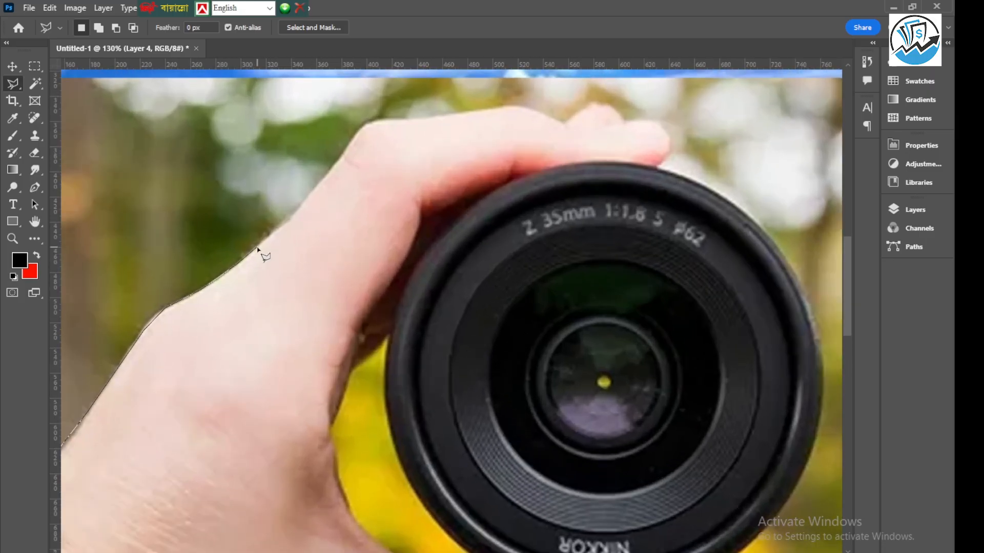
click(290, 223)
drag(397, 123, 364, 322)
click(331, 310)
click(386, 307)
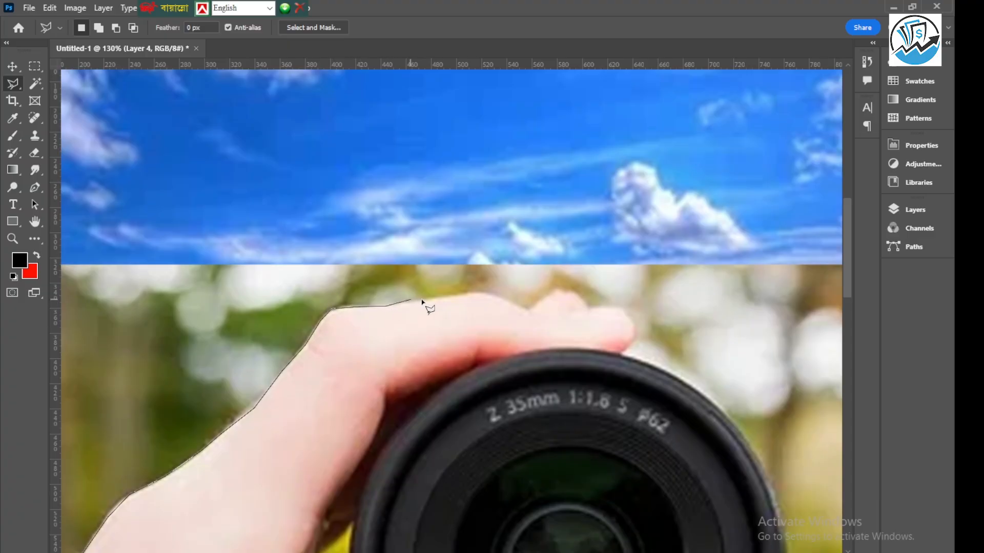
click(476, 291)
Extend the lasso outline around the fingertips to the point where the finger meets the lens rim.
key(ctrl+plus)
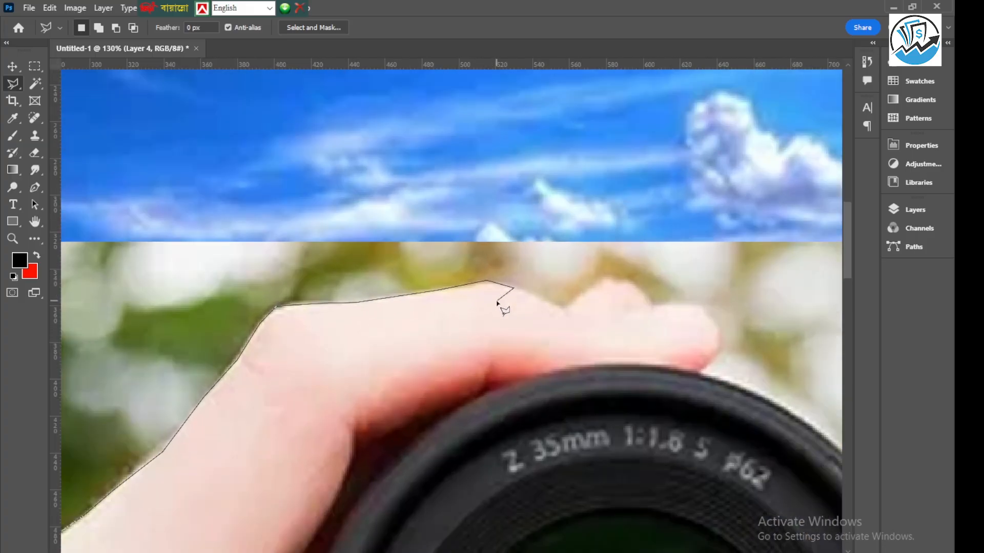
click(558, 308)
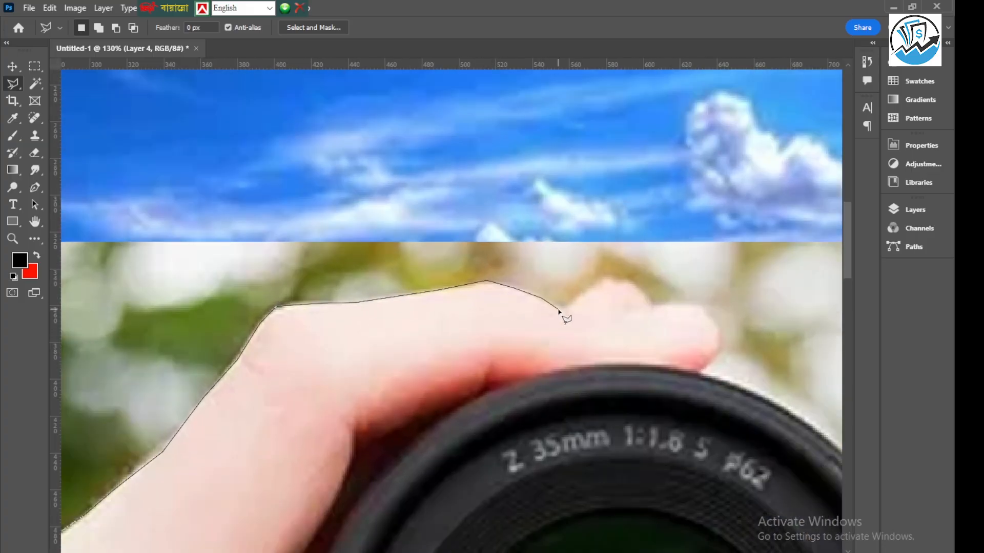
click(602, 281)
click(619, 278)
click(634, 288)
click(653, 306)
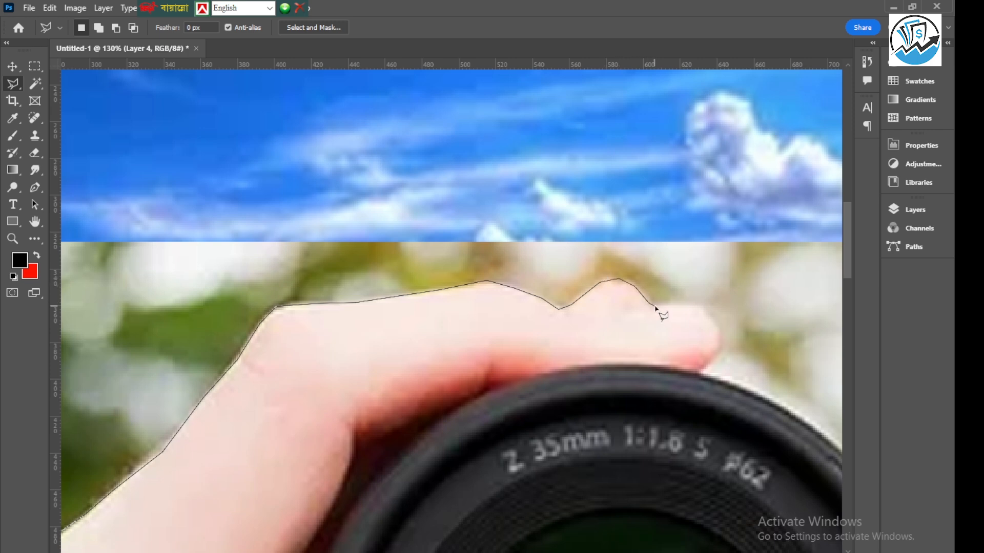
click(699, 306)
key(space)
drag(704, 332, 413, 281)
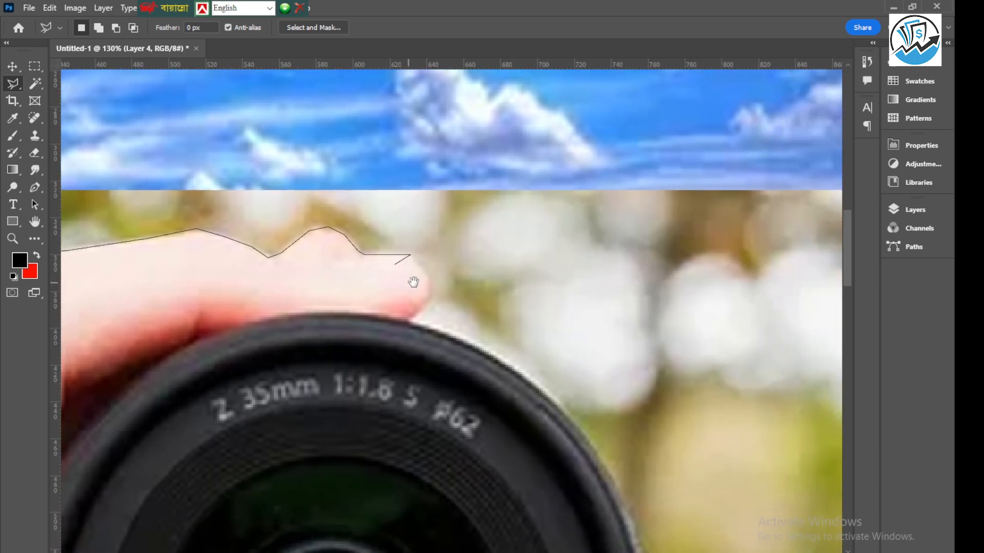
click(424, 272)
click(432, 289)
click(409, 319)
Trace the upper-right curve of the lens rim with the lasso outline.
click(452, 336)
click(496, 354)
click(513, 368)
scroll(514, 370, up, 2)
mouse_move(514, 411)
mouse_down()
mouse_move(479, 318)
mouse_move(413, 232)
mouse_up()
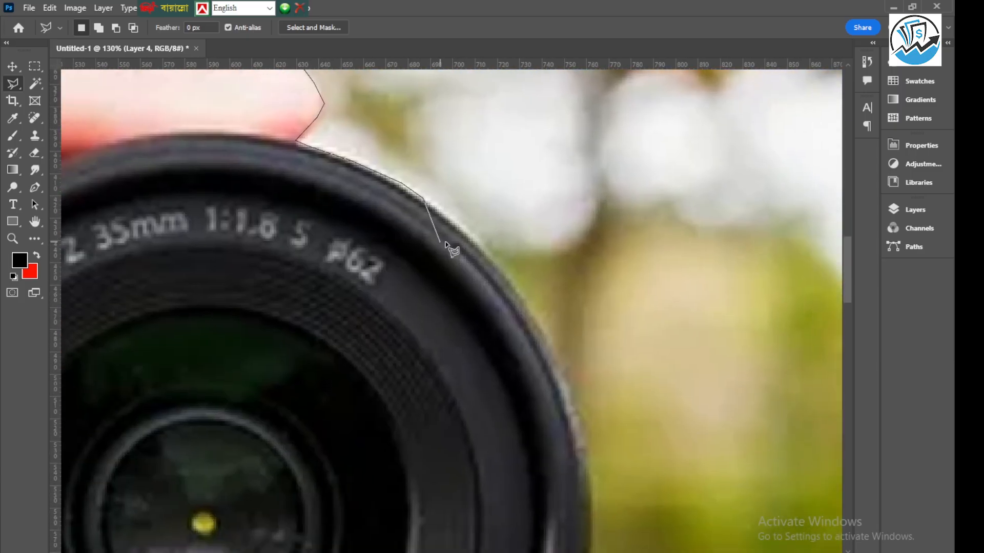
click(472, 238)
click(514, 290)
click(553, 346)
Continue the lasso outline down the right side of the lens rim and around its lower-right curve.
key(space)
drag(514, 357, 466, 202)
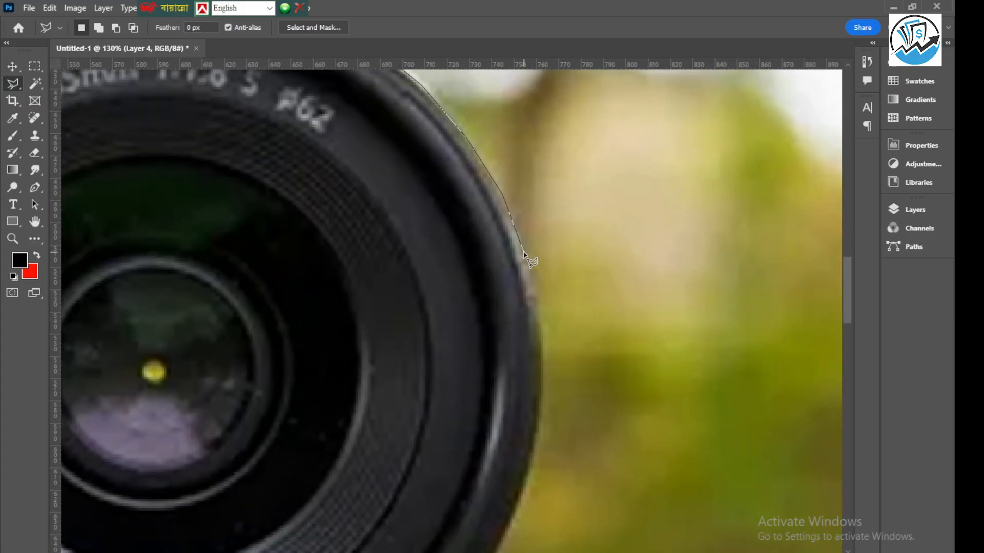
click(541, 317)
click(543, 367)
drag(488, 352, 482, 207)
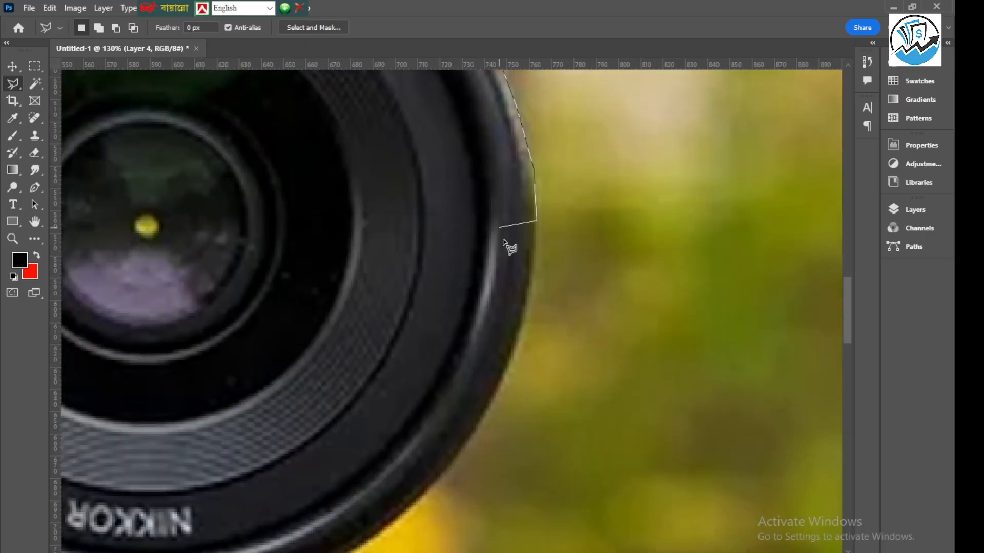
click(531, 300)
click(505, 377)
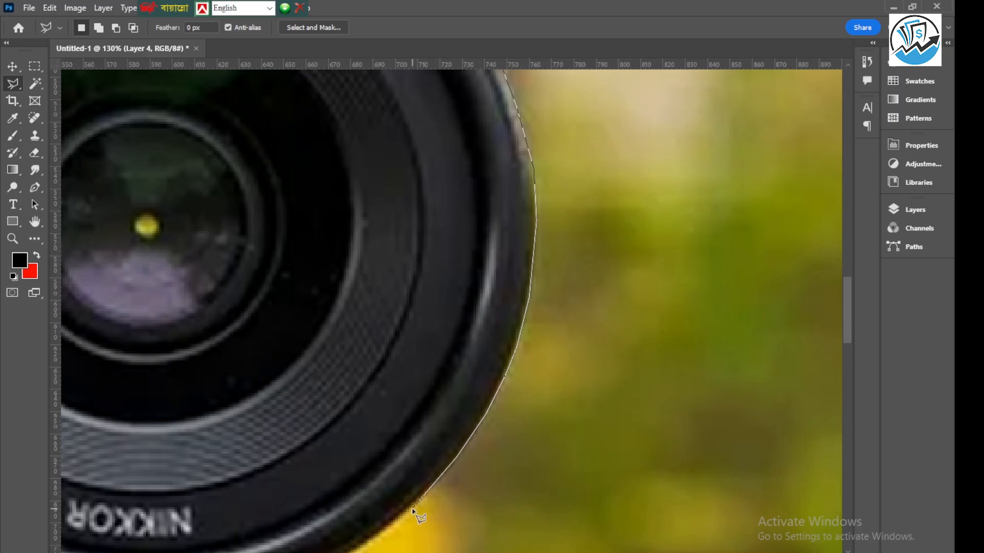
Trace the lower lens rim to the thumb and carry the lasso outline around the thumb tip.
drag(386, 455, 503, 235)
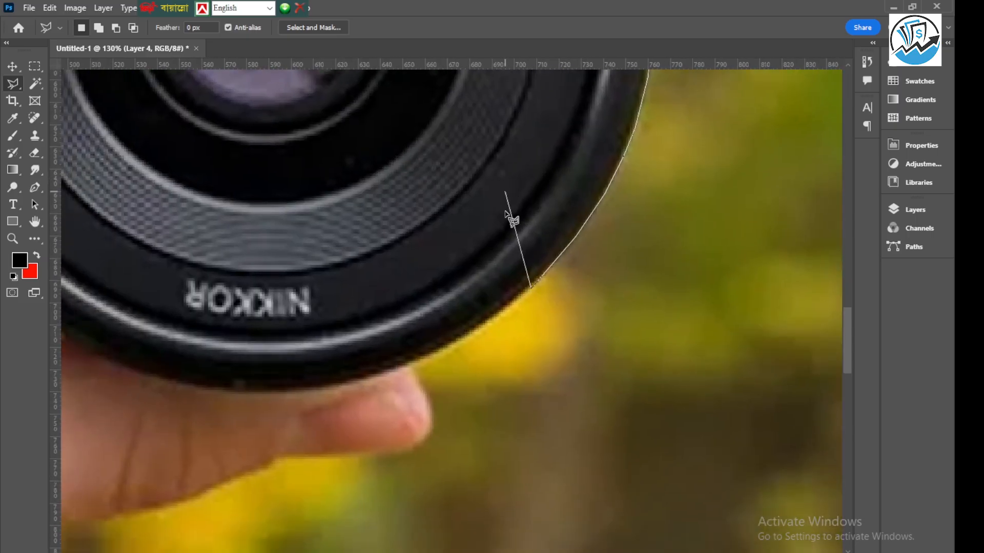
click(496, 316)
click(453, 344)
click(404, 368)
click(430, 411)
click(431, 430)
click(418, 445)
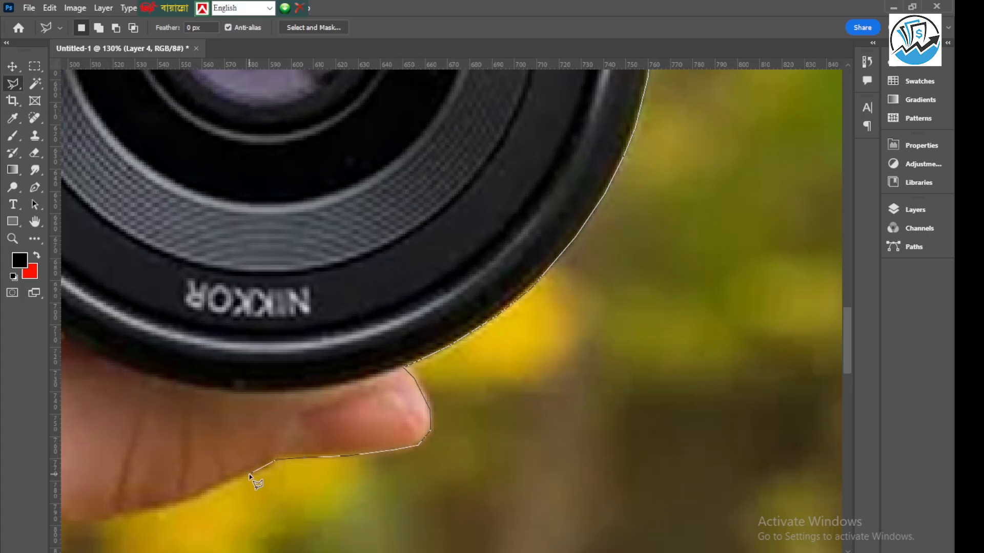
Extend the lasso outline along the underside of the thumb and palm toward the wrist at the photo's lower edge.
mouse_move(211, 472)
mouse_down()
mouse_move(327, 374)
mouse_move(505, 279)
mouse_up()
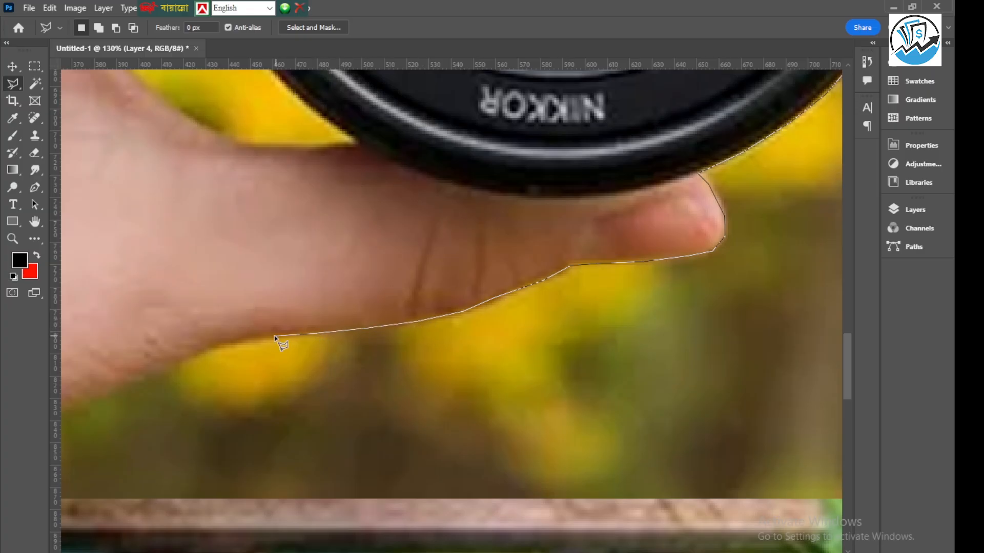
click(261, 337)
drag(263, 256, 529, 169)
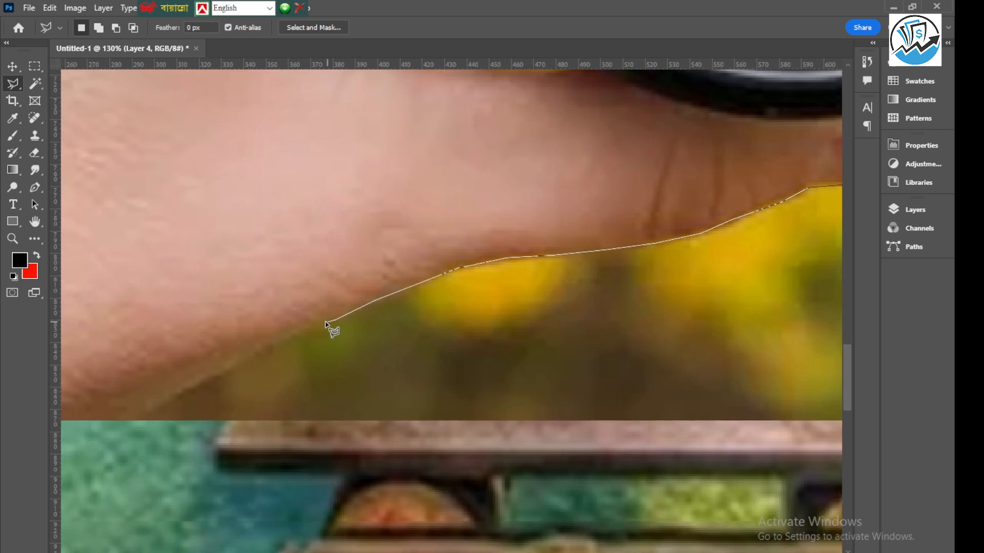
click(285, 337)
drag(312, 230, 439, 142)
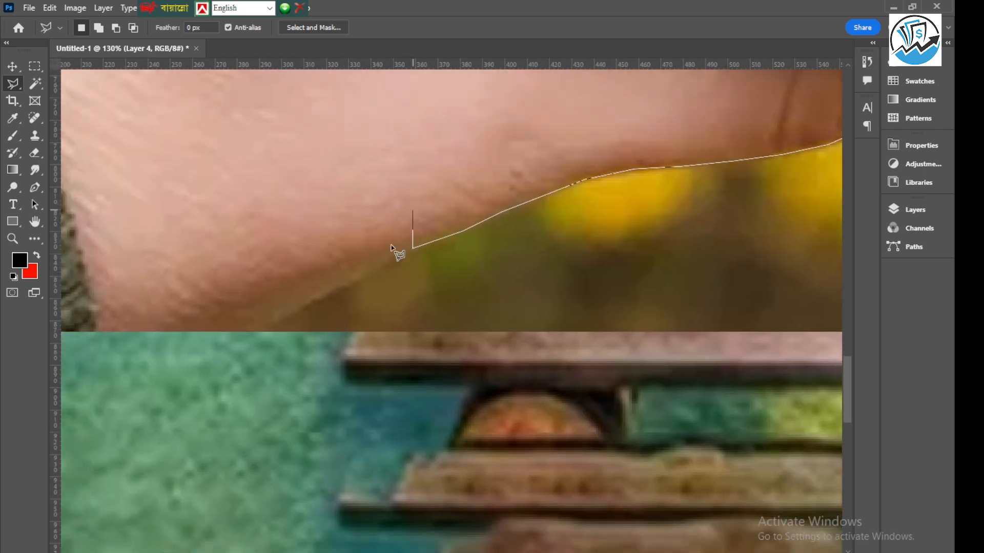
click(298, 308)
click(235, 329)
Close the lasso selection around the sleeve by following the photo's bottom and left edges back to the starting point.
drag(339, 203, 556, 167)
key(ctrl+minus)
key(ctrl+minus)
key(ctrl+minus)
key(ctrl+minus)
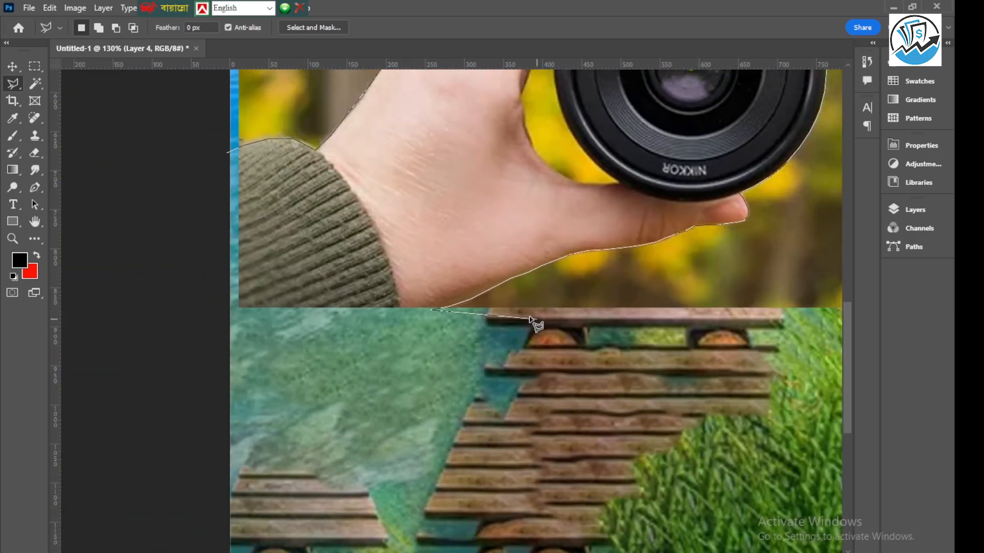
click(231, 319)
click(229, 154)
Try to delete the selected hand and lens area from Layer 4, and undo the deletion.
scroll(348, 319, down, 3)
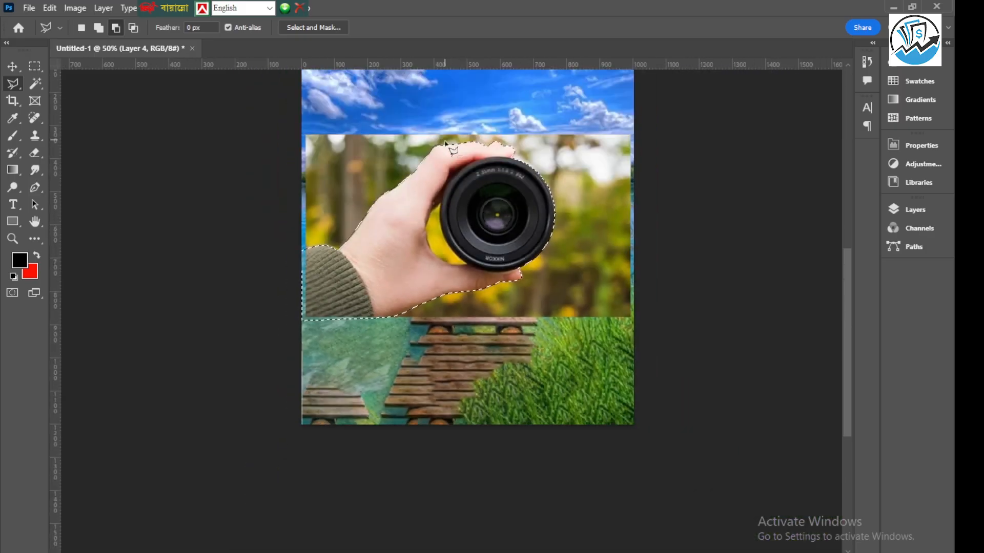
scroll(465, 136, up, 1)
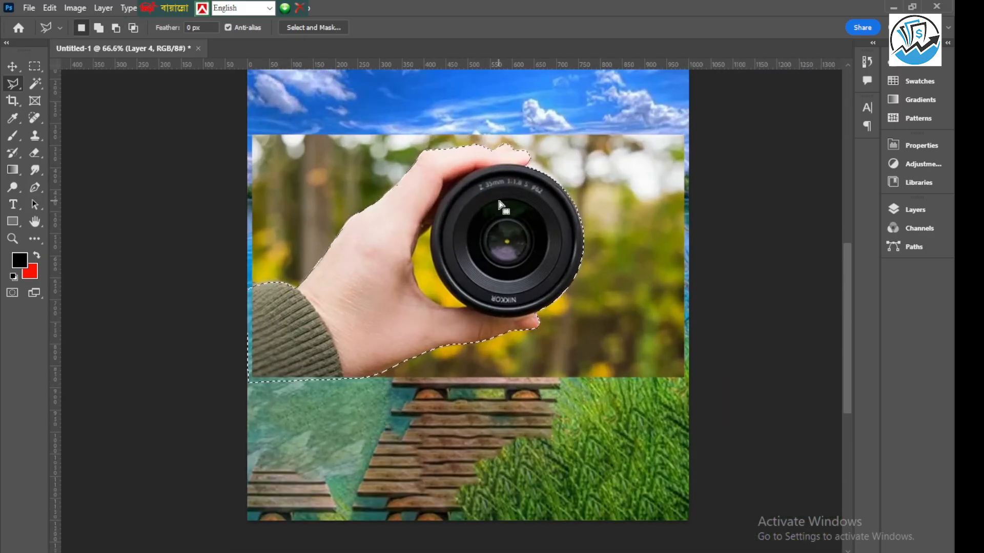
key(Delete)
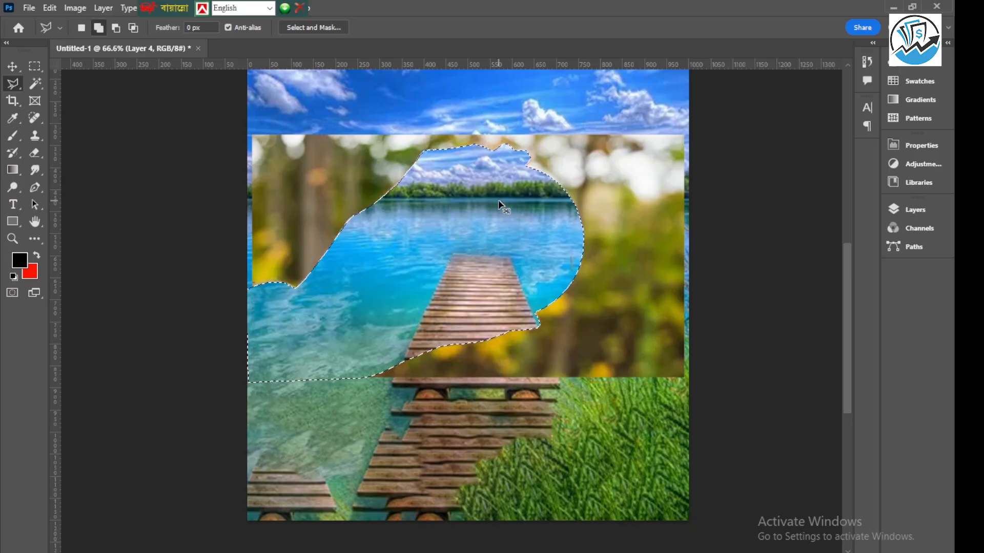
key(ctrl+z)
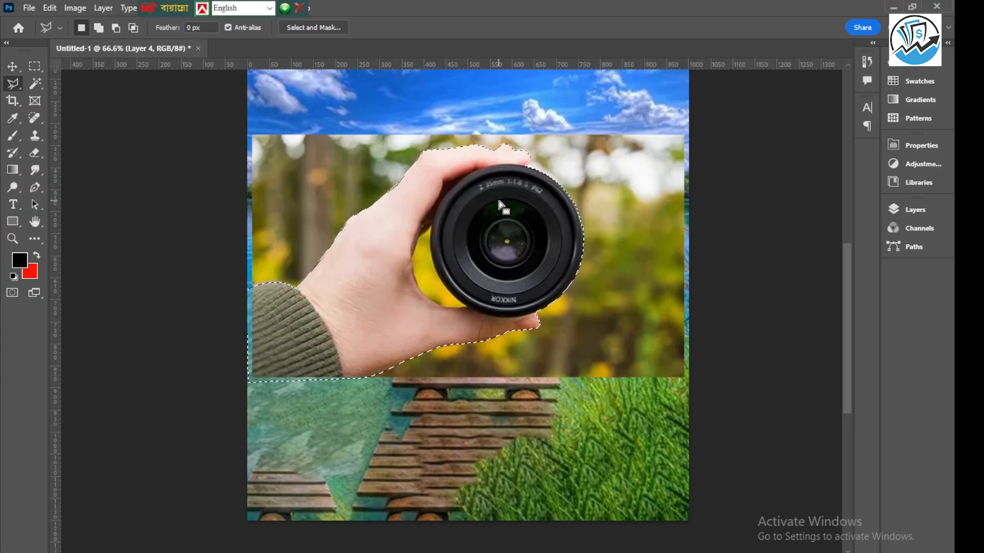
Invert the selection, delete the photo background around the hand and lens, and deselect.
key(ctrl+shift+i)
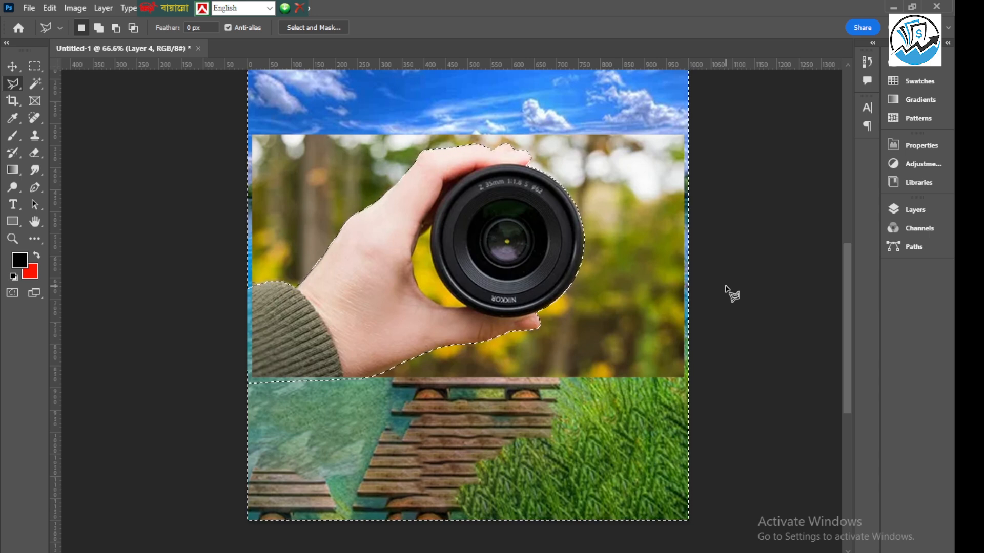
key(Delete)
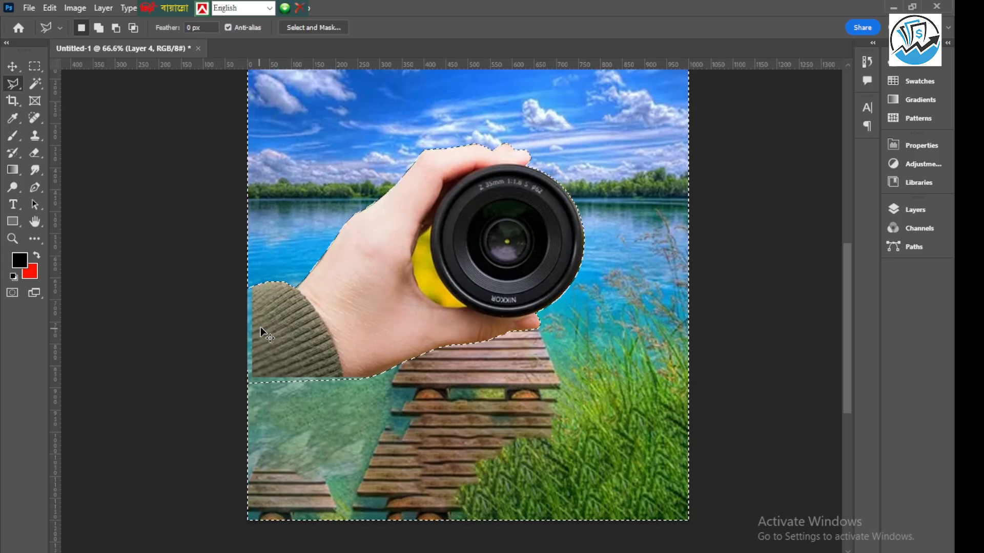
key(ctrl+d)
Start a lasso outline of the yellow gap between hand and lens, tracing the lens rim down to the thumb.
scroll(416, 244, up, 5)
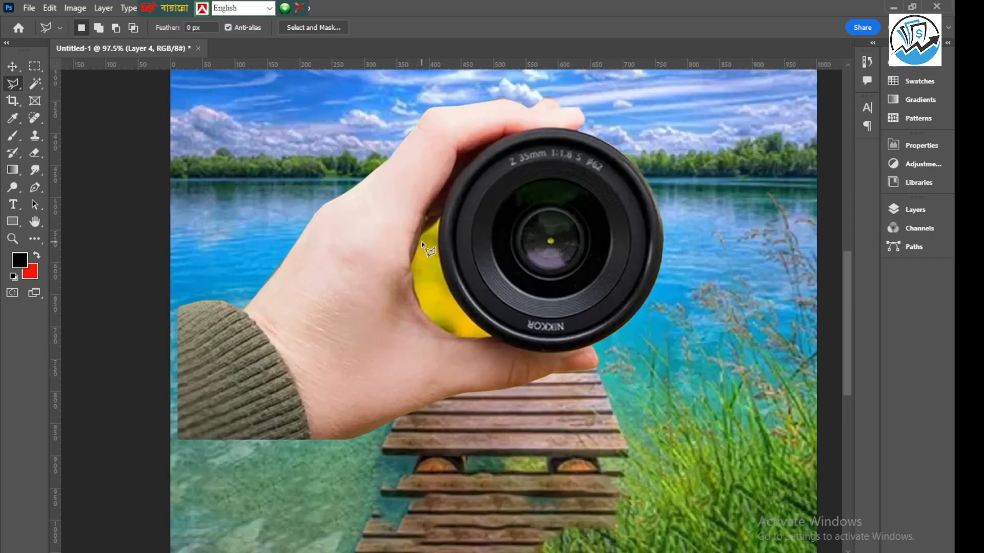
scroll(333, 278, down, 5)
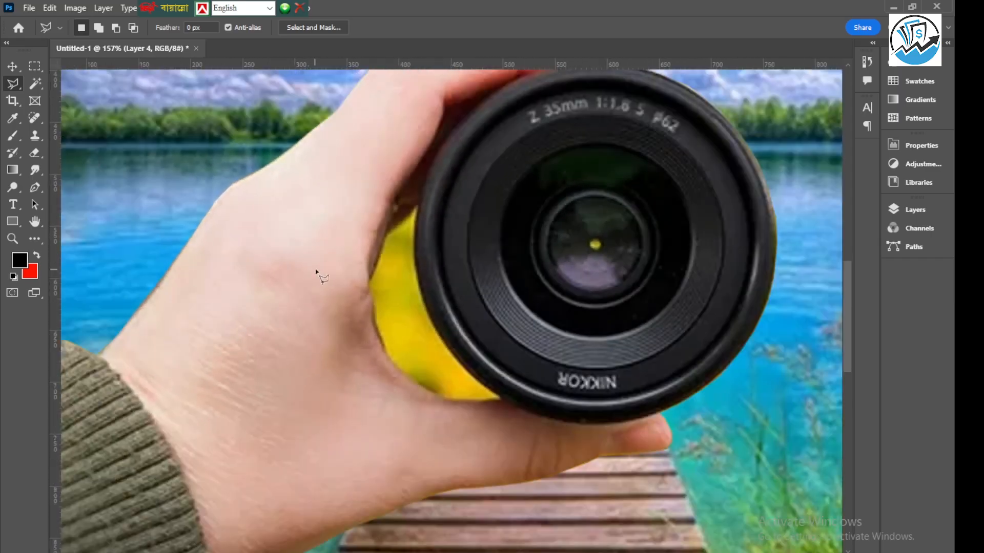
scroll(372, 324, up, 2)
scroll(372, 324, up, 3)
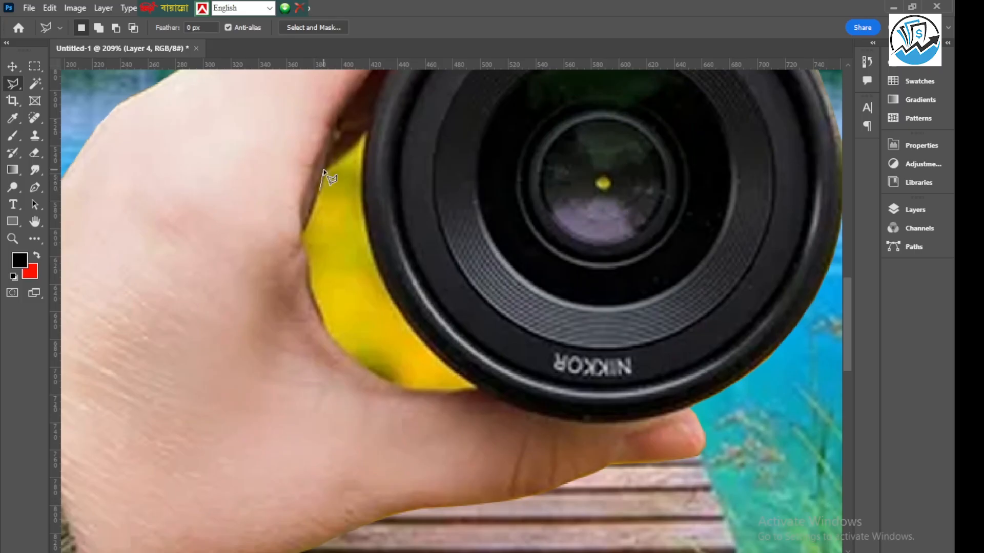
click(365, 132)
scroll(363, 231, up, 2)
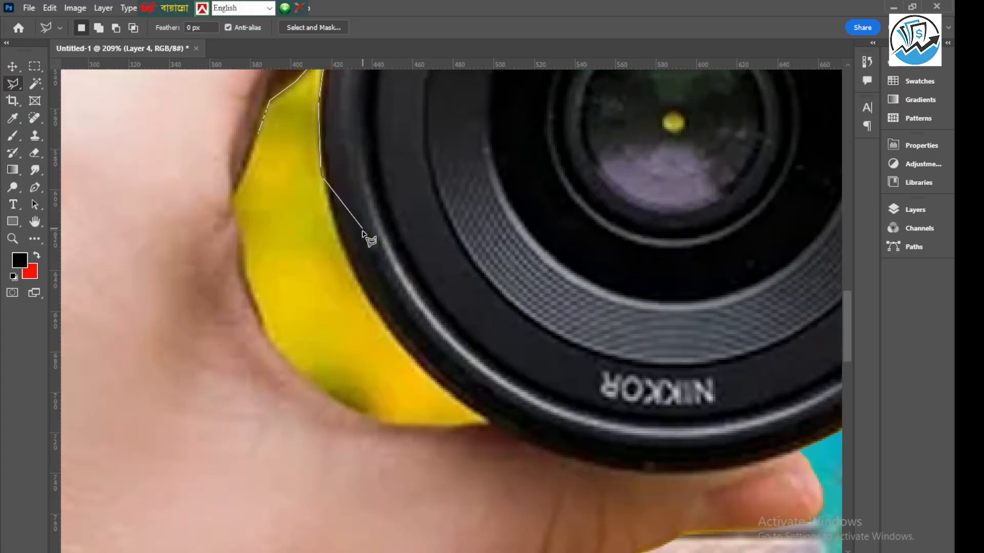
click(334, 234)
click(357, 285)
click(428, 378)
click(490, 424)
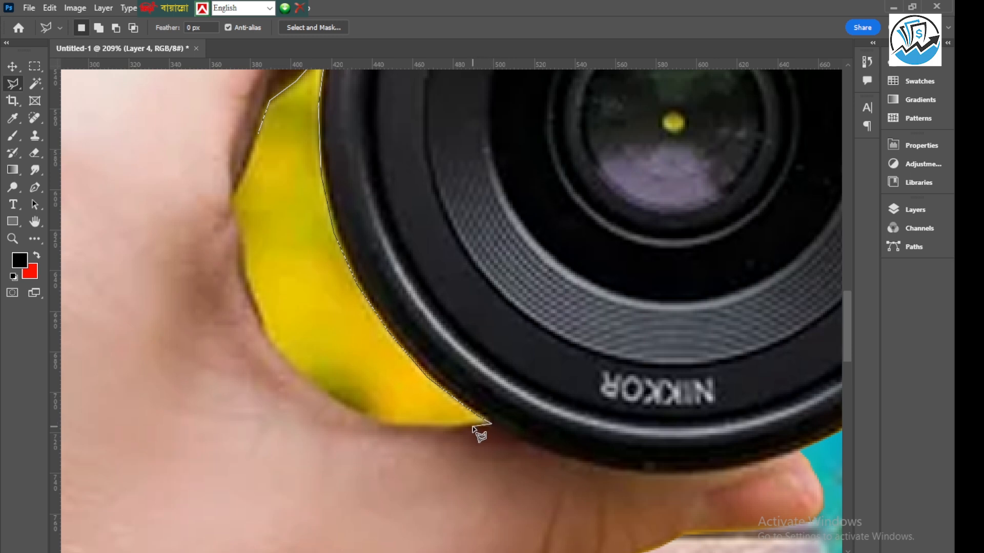
Finish the gap outline along the thumb and palm edge and close it into a selection.
click(381, 426)
click(253, 313)
click(230, 191)
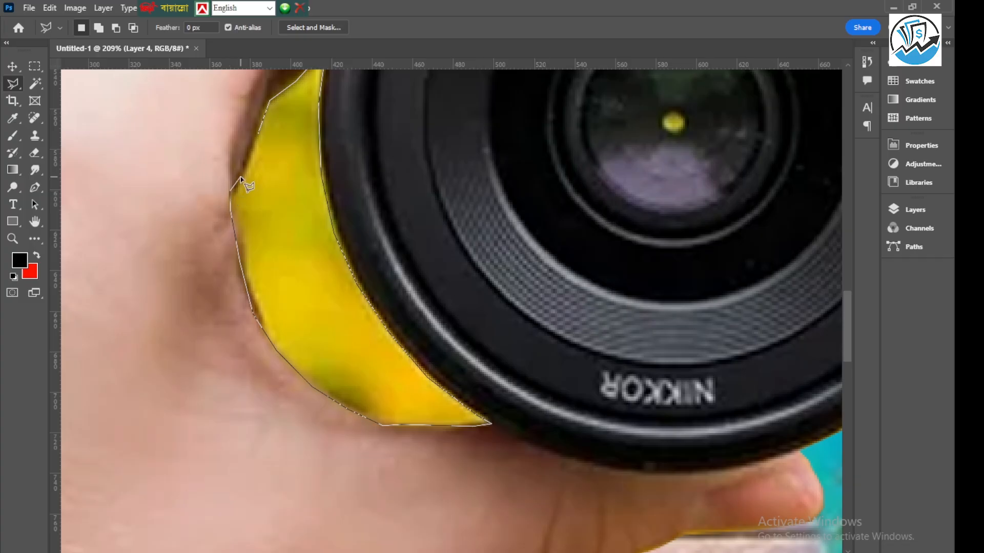
double_click(258, 133)
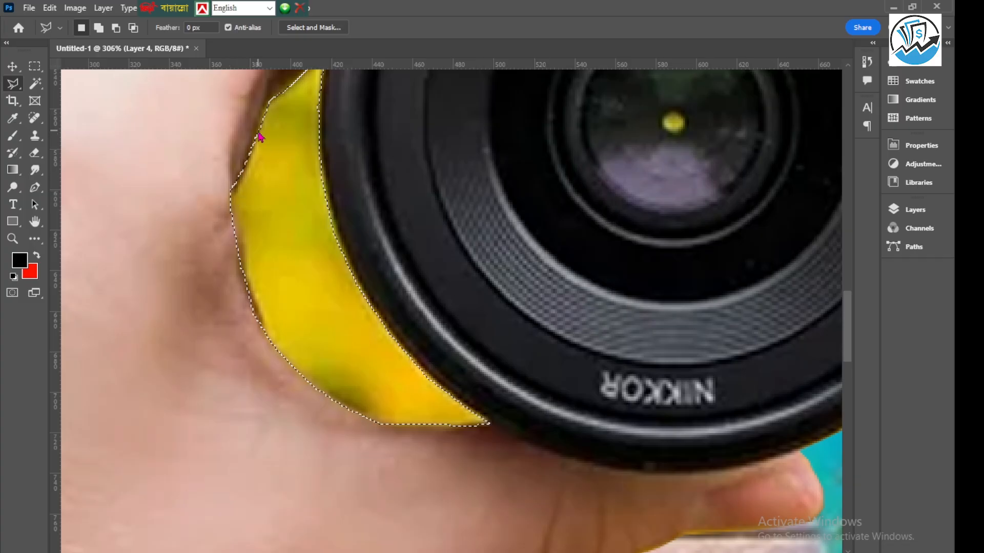
Delete the selected yellow background between the hand and the lens, and deselect.
scroll(419, 260, down, 5)
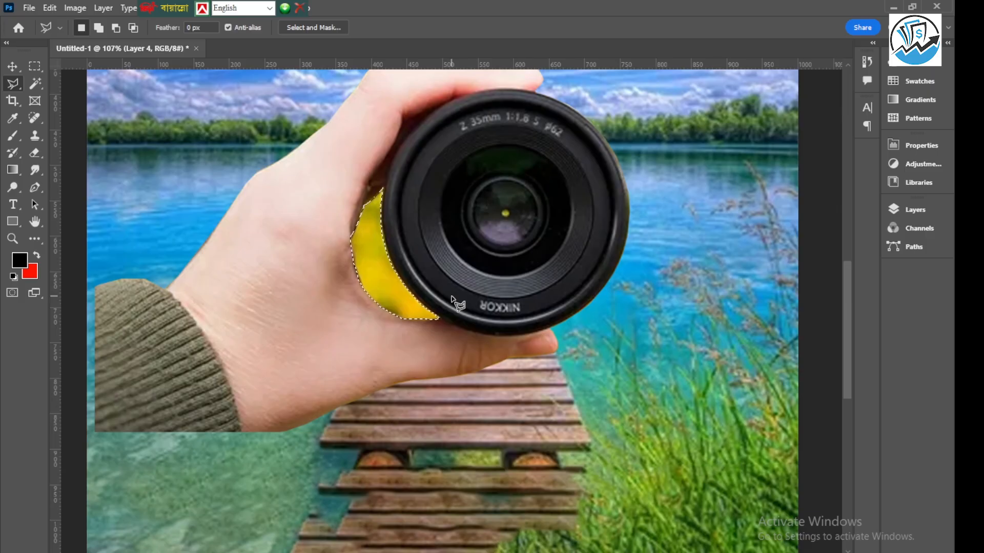
key(Delete)
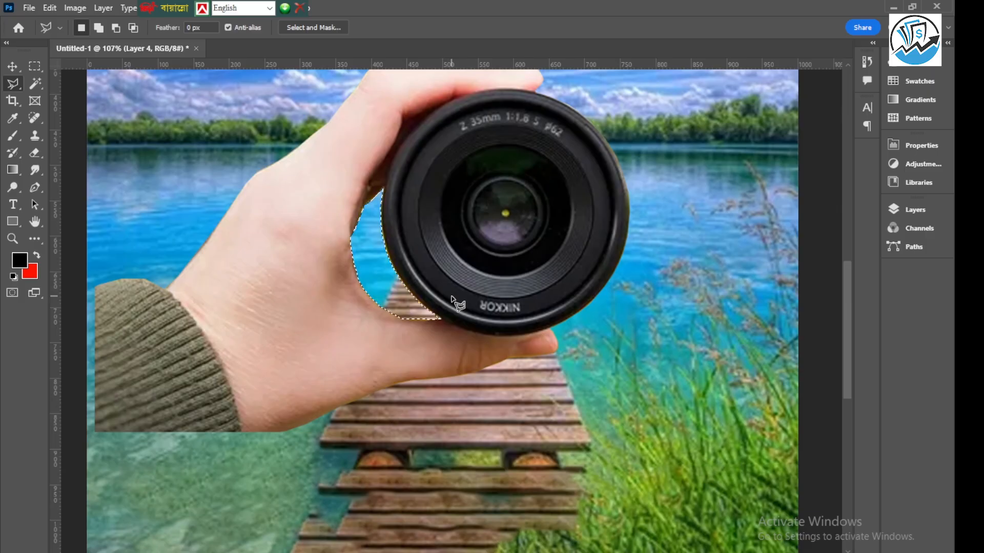
scroll(416, 300, down, 3)
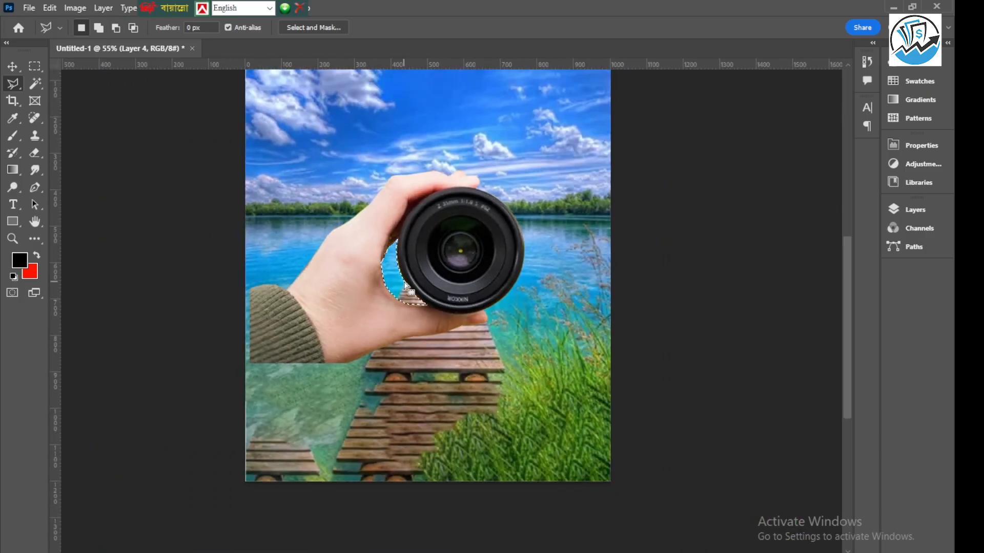
key(ctrl+d)
Scale the hand and lens layer to about 113% and move it slightly down and left past the canvas edge.
click(12, 66)
scroll(465, 303, down, 3)
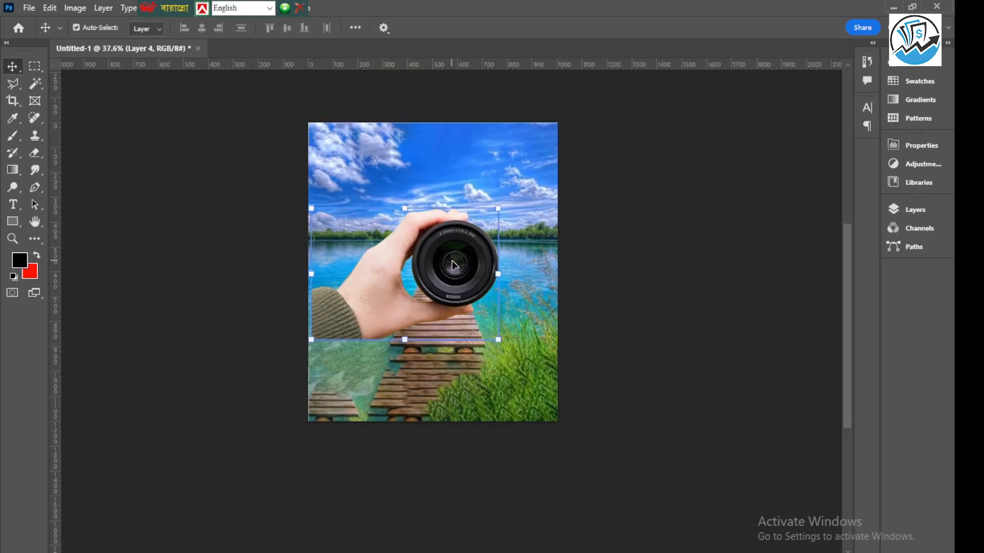
click(581, 238)
scroll(467, 236, up, 3)
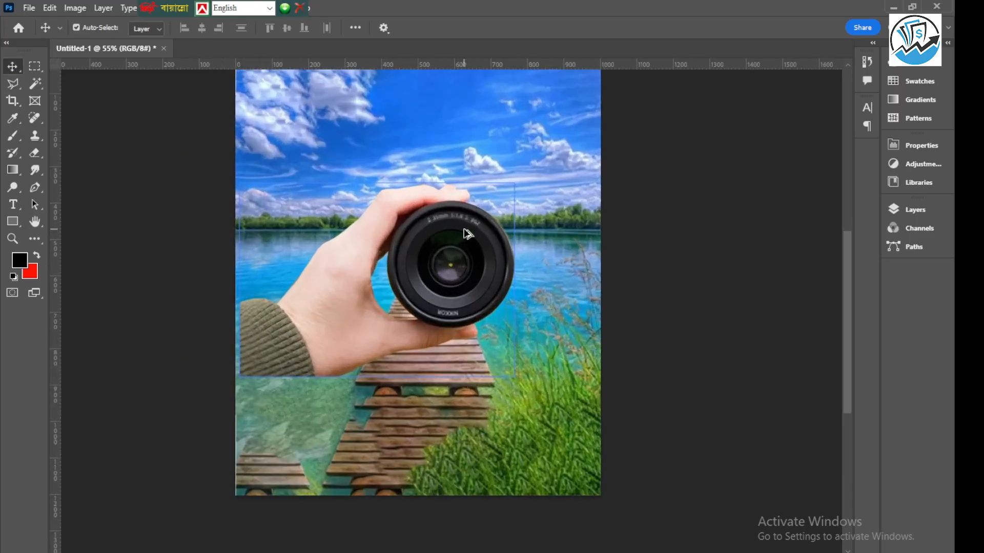
click(448, 242)
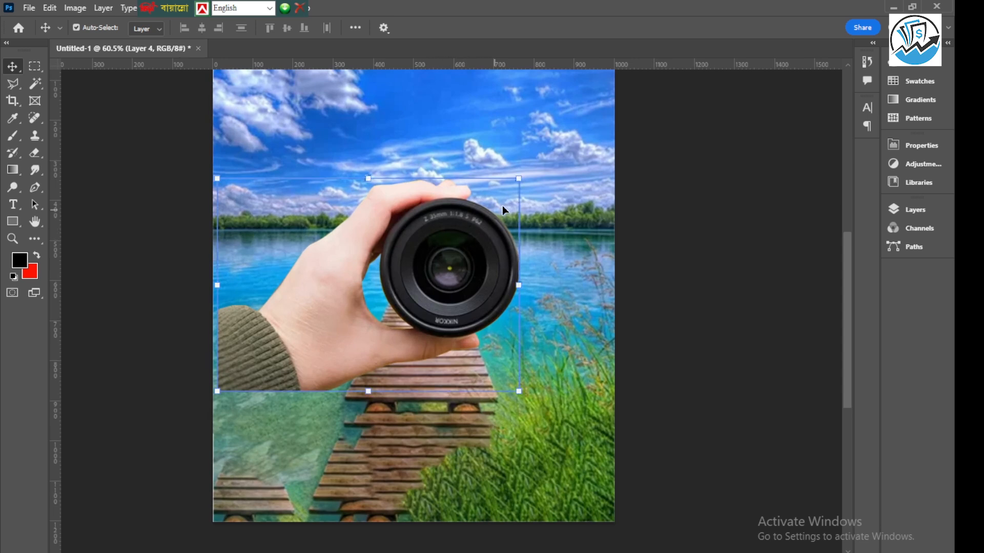
drag(519, 178, 539, 164)
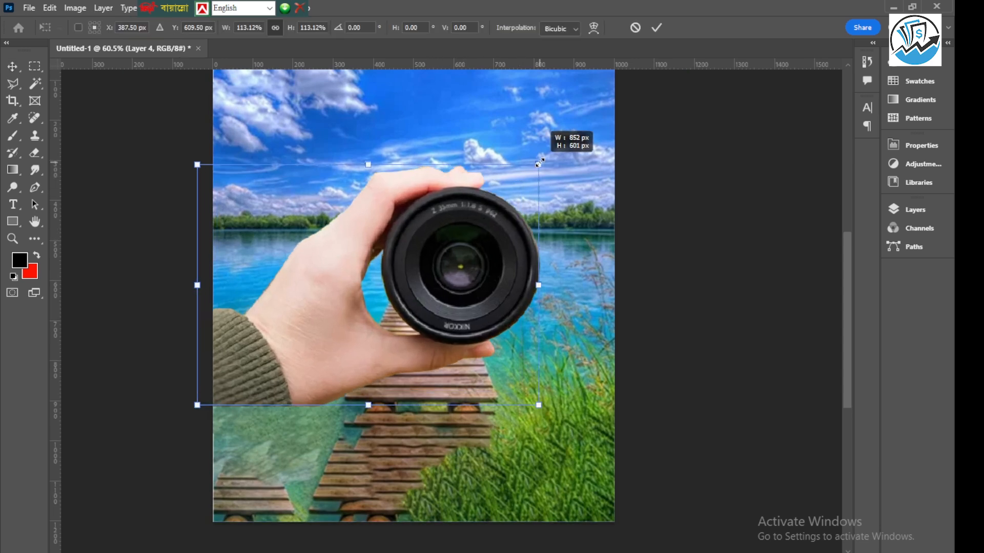
mouse_move(458, 243)
mouse_down()
mouse_move(455, 263)
mouse_move(448, 251)
mouse_up()
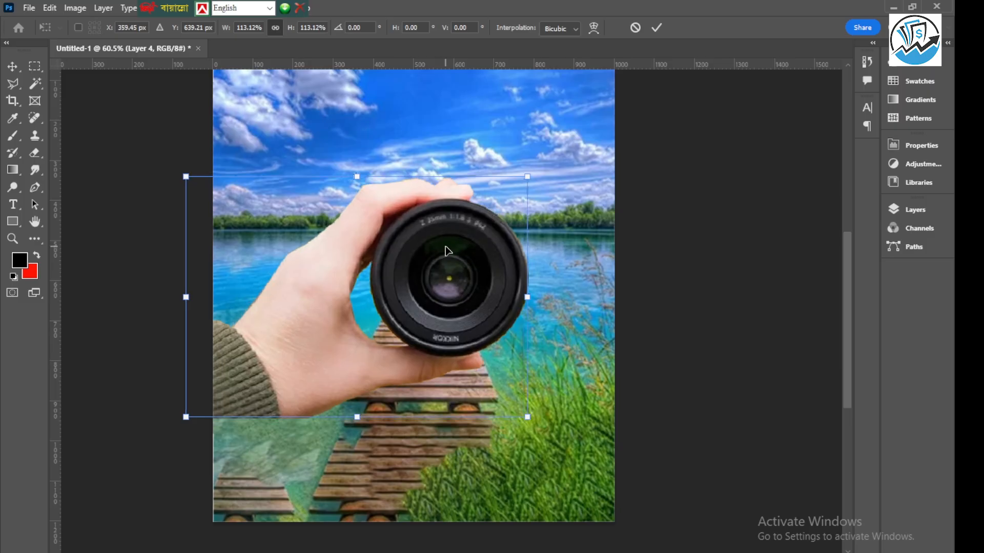
click(657, 28)
Nudge the hand and lens a little further down and left over the pier.
scroll(415, 246, down, 3)
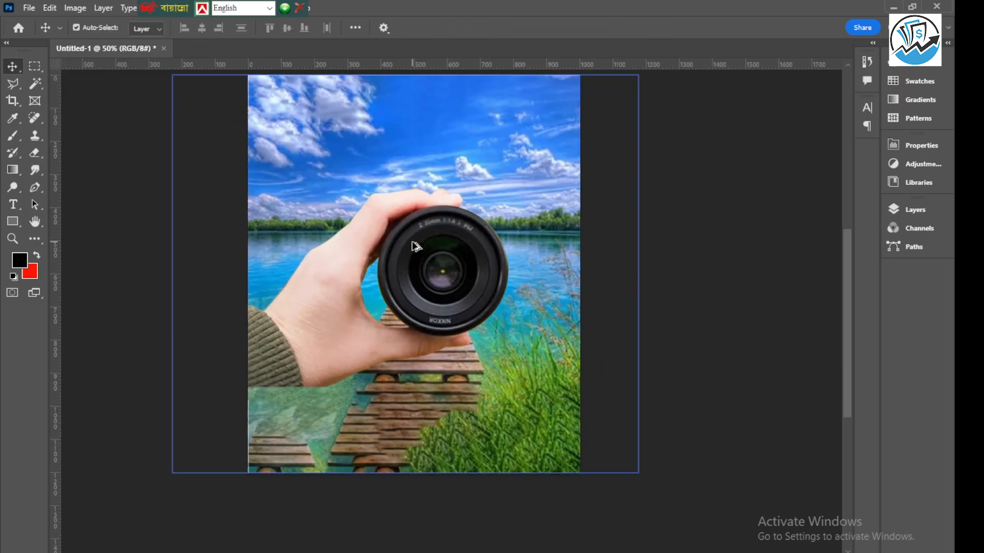
mouse_move(430, 263)
mouse_down()
mouse_move(424, 343)
mouse_move(418, 263)
mouse_move(425, 274)
mouse_up()
click(559, 267)
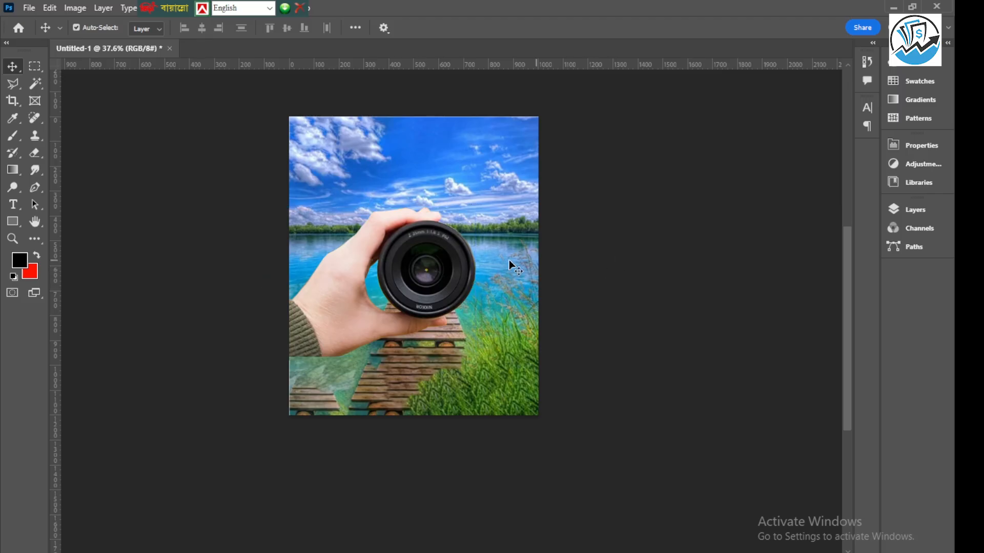
Make Layer 2 visible and move its railway track image over the lower half of the lens.
click(944, 210)
click(847, 226)
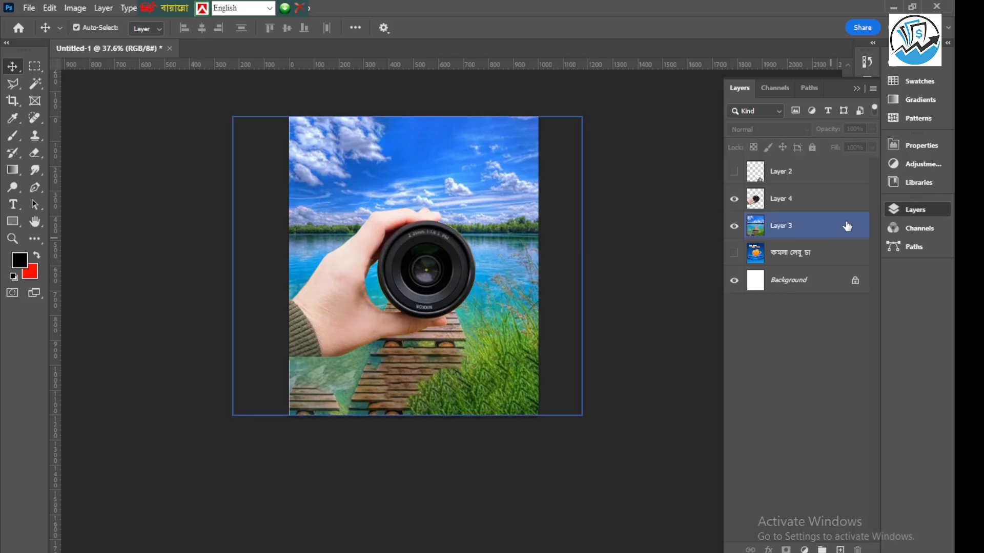
click(795, 208)
click(734, 171)
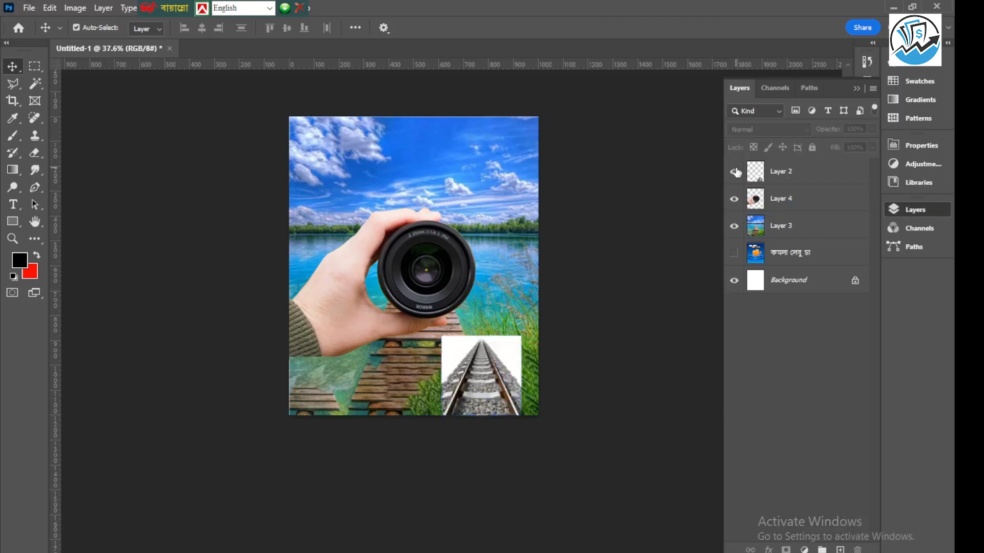
click(479, 392)
drag(476, 389, 419, 308)
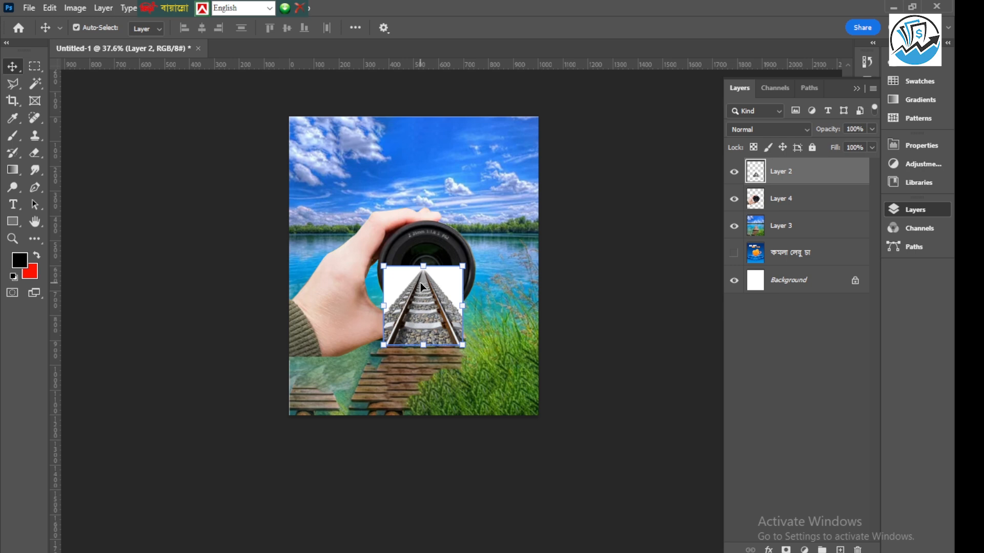
Select the white background around the railway track on Layer 2 with the Magic Wand, delete it, and deselect.
scroll(436, 290, up, 3)
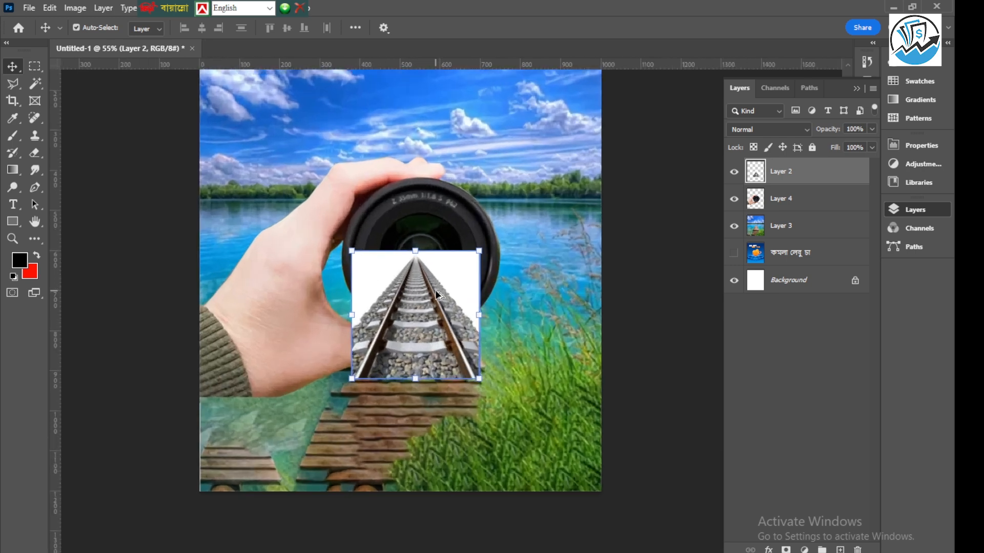
click(35, 84)
click(362, 266)
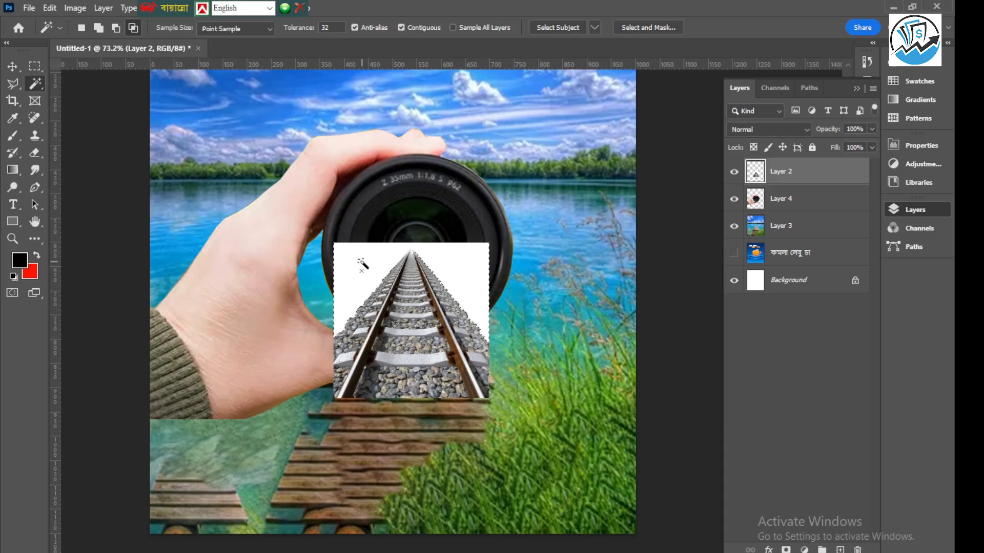
key(Delete)
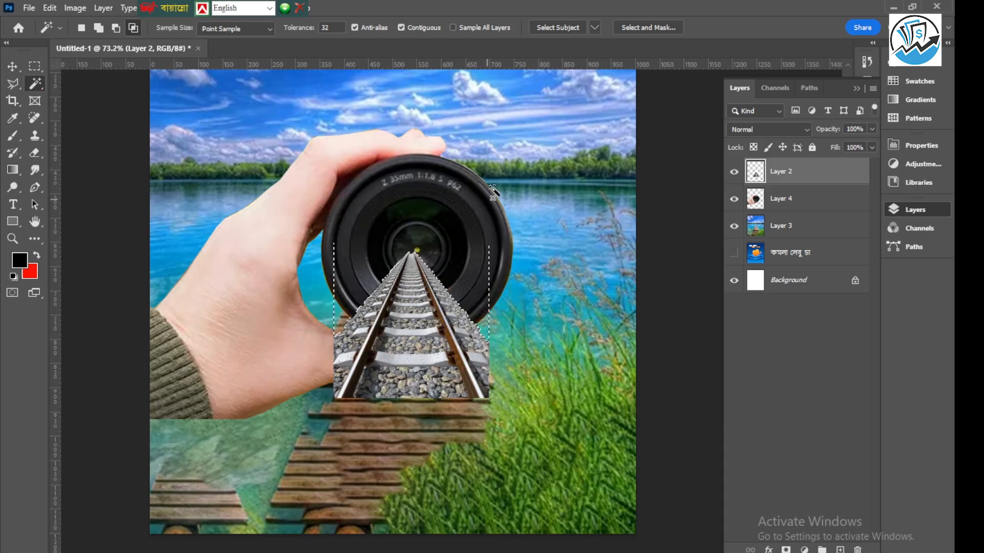
key(ctrl+d)
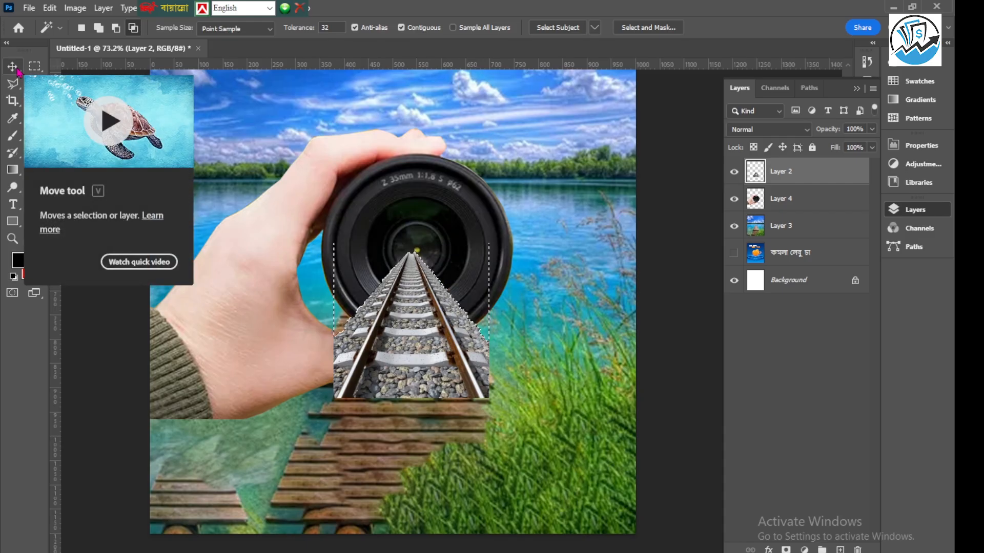
Move the railway track up into the lens, scale it to about 219%, and align its base with the canvas bottom.
click(13, 67)
drag(412, 294, 415, 280)
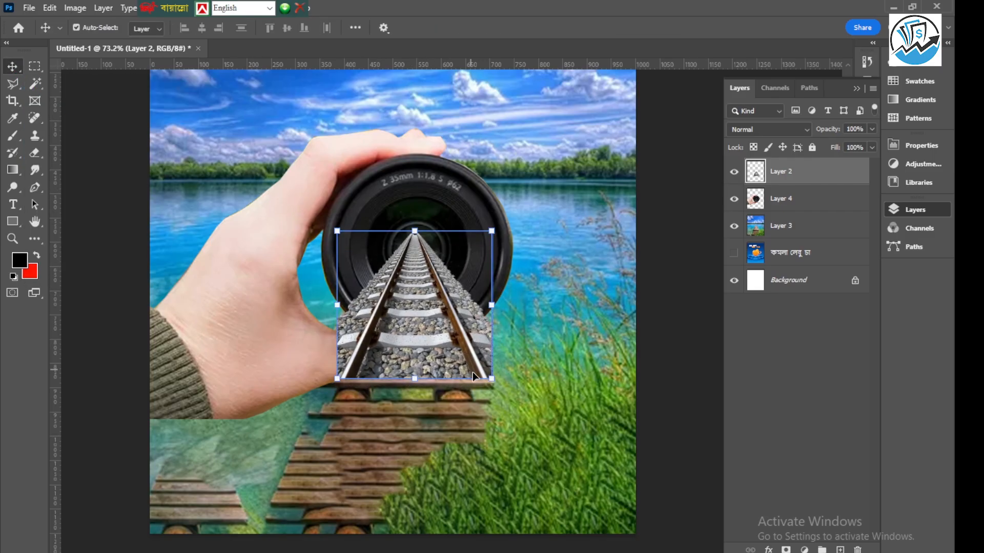
drag(492, 379, 584, 466)
drag(410, 303, 407, 360)
scroll(403, 314, down, 3)
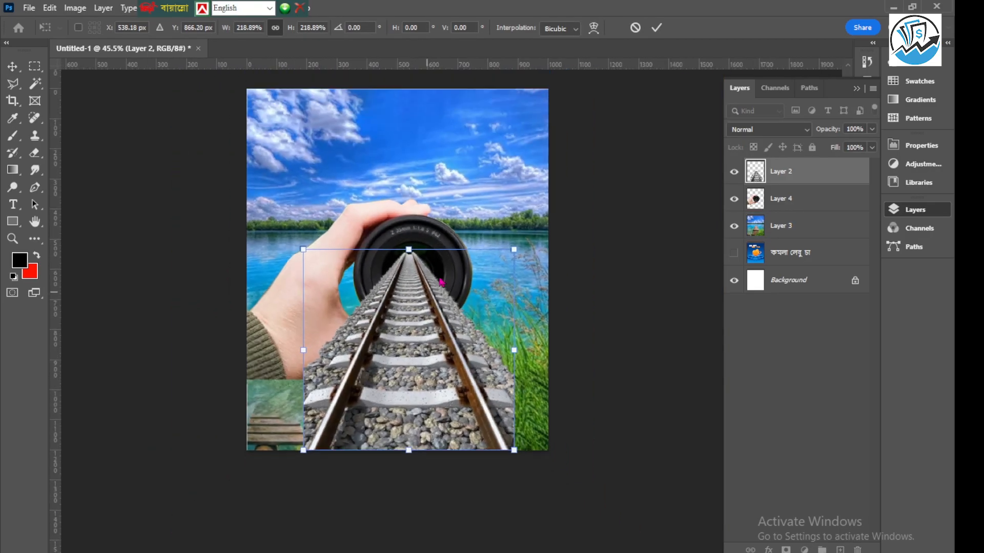
click(657, 28)
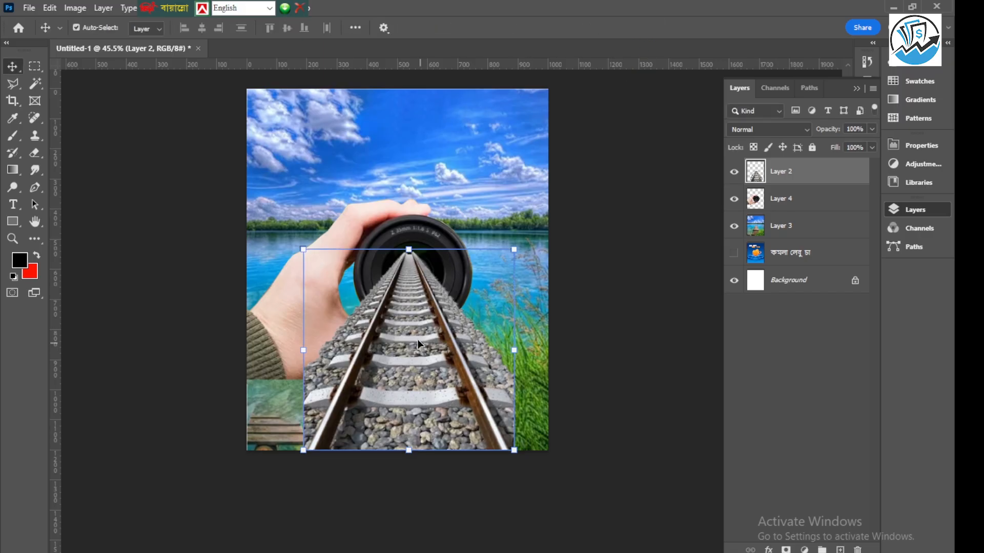
Scale the track layer to about 149% and position it so it emerges from the lens centre and overruns the canvas bottom.
mouse_move(413, 318)
mouse_down()
mouse_move(410, 382)
mouse_move(414, 321)
mouse_up()
scroll(414, 322, down, 1)
scroll(416, 272, down, 1)
drag(487, 409, 508, 456)
drag(521, 488, 523, 492)
drag(423, 256, 426, 298)
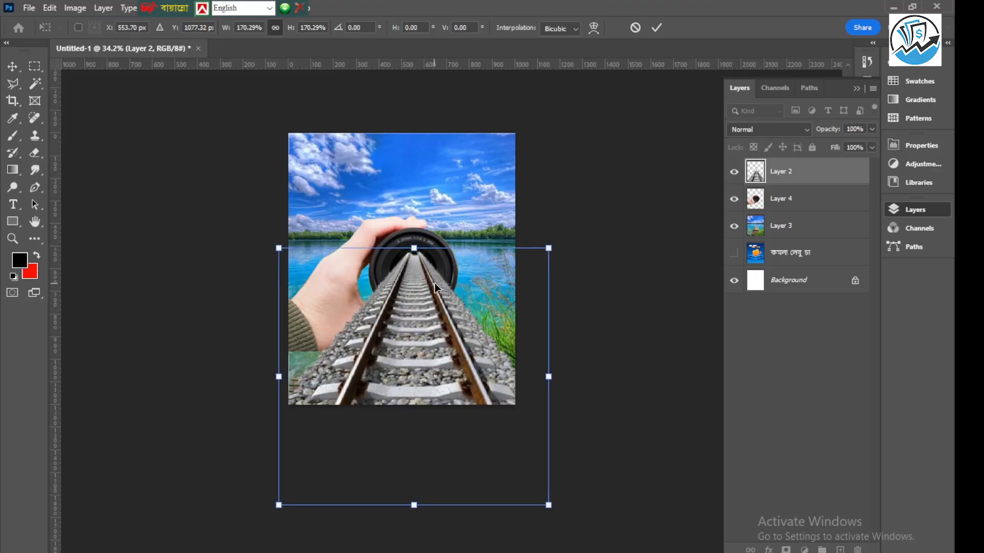
scroll(420, 272, down, 1)
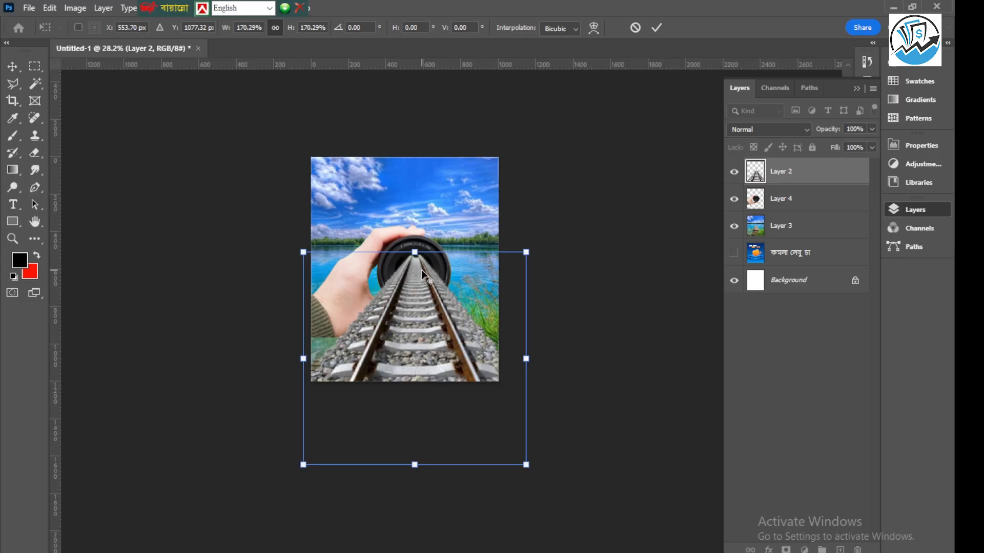
scroll(421, 269, up, 1)
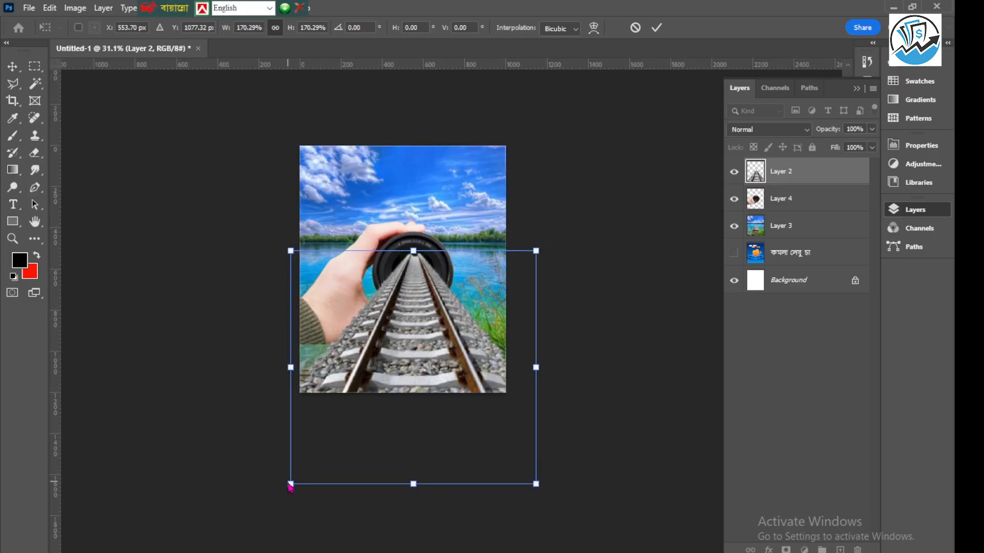
drag(289, 483, 307, 467)
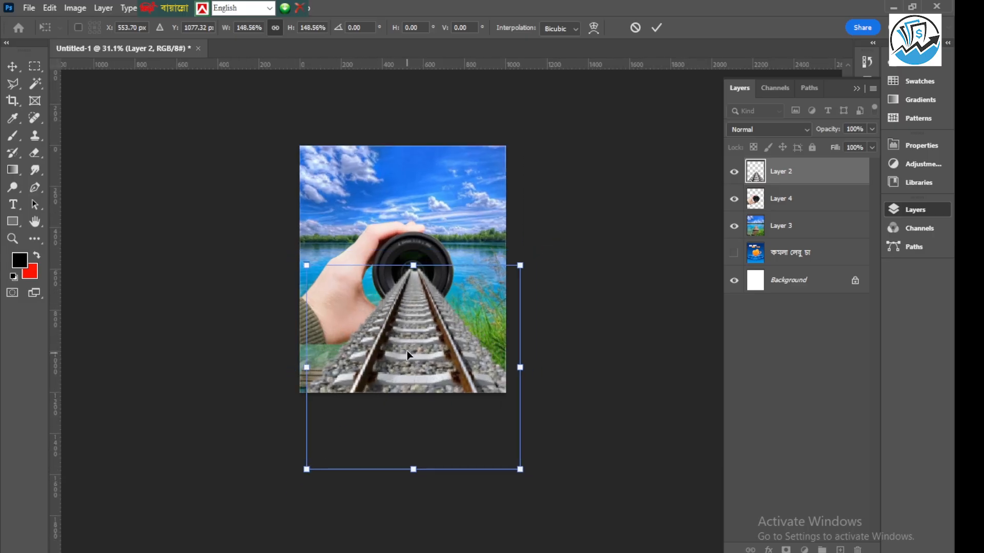
drag(405, 346, 405, 336)
key(Left)
click(658, 28)
Add a layer mask to the track's Layer 2 and set the brush to 37% opacity and 40% flow.
click(420, 263)
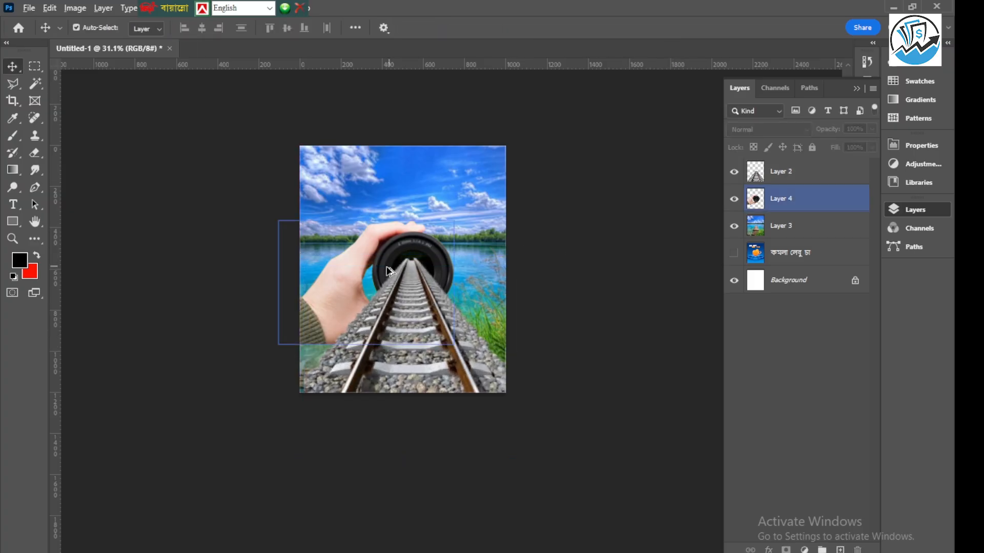
scroll(423, 263, up, 5)
click(406, 254)
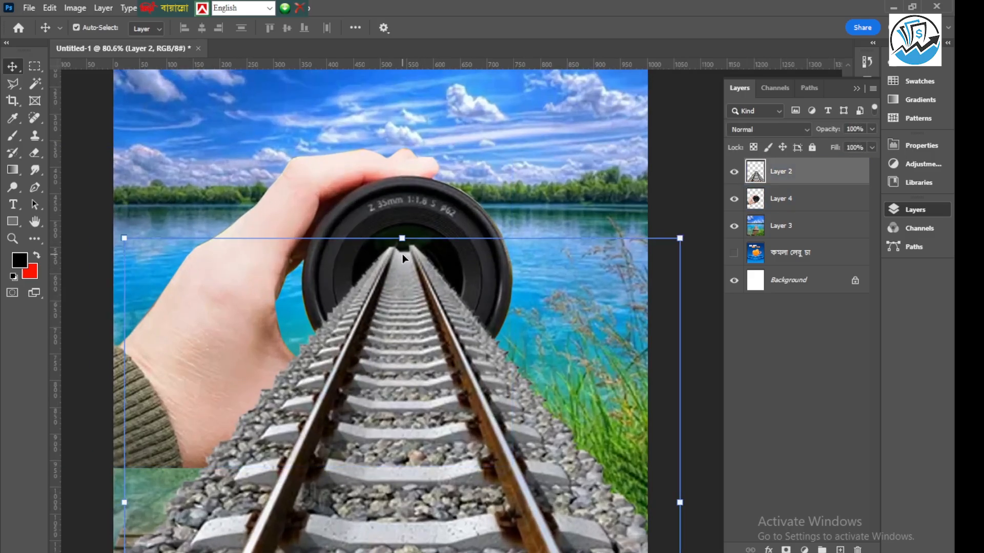
click(787, 549)
click(11, 137)
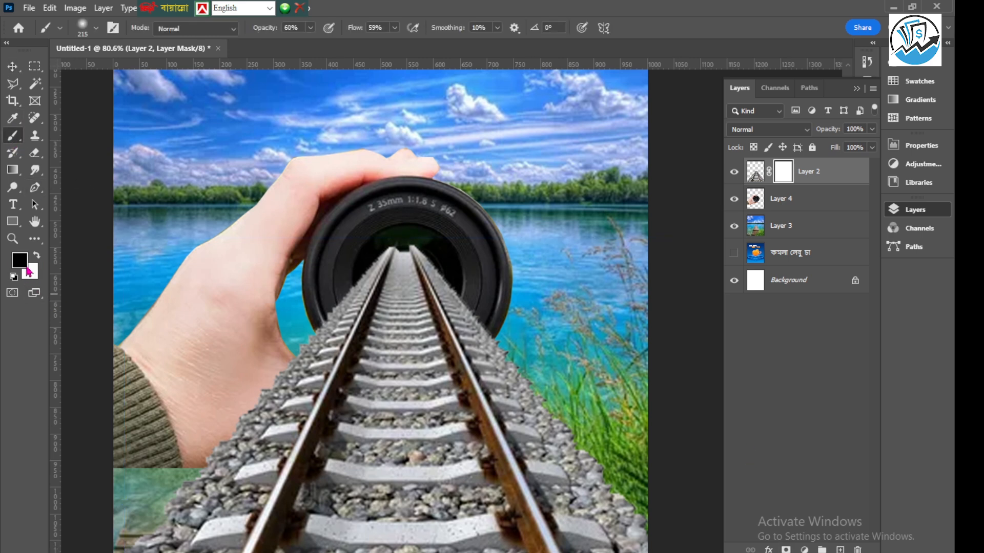
click(310, 28)
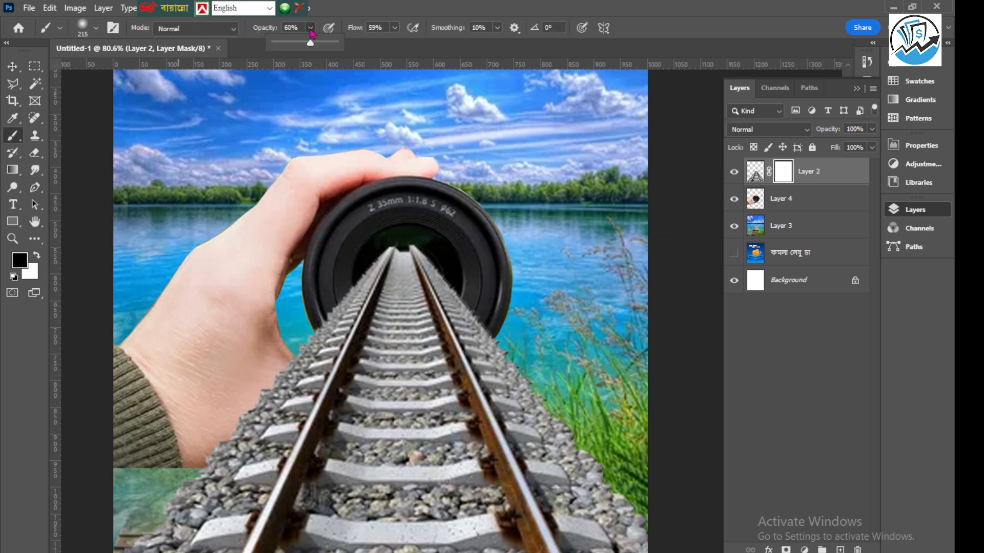
click(395, 29)
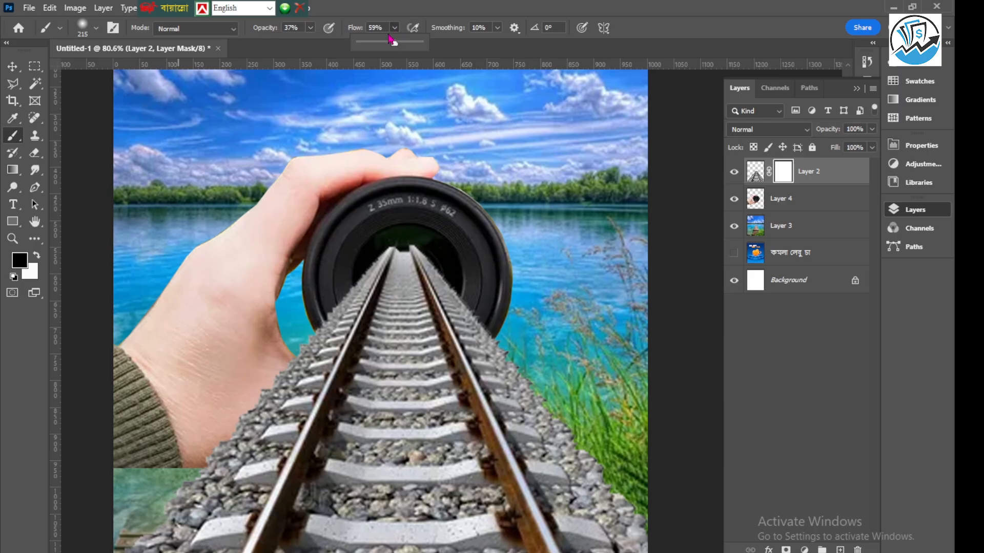
Set the brush size to 43 px and paint black on the mask to fade the track's far end inside the lens.
scroll(402, 237, up, 5)
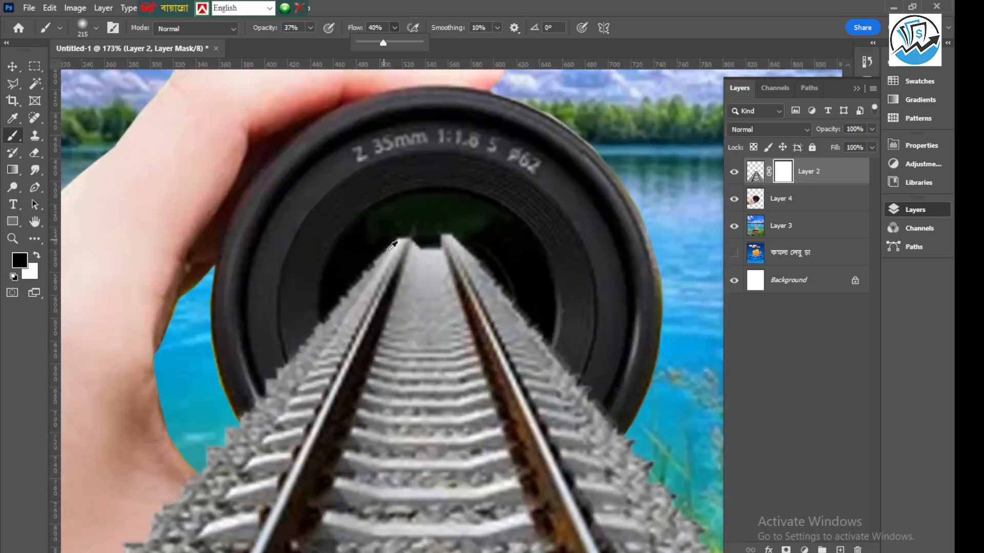
mouse_move(388, 255)
alt+mouse_down()
mouse_move(280, 246)
mouse_move(289, 250)
alt+mouse_up()
scroll(369, 226, up, 2)
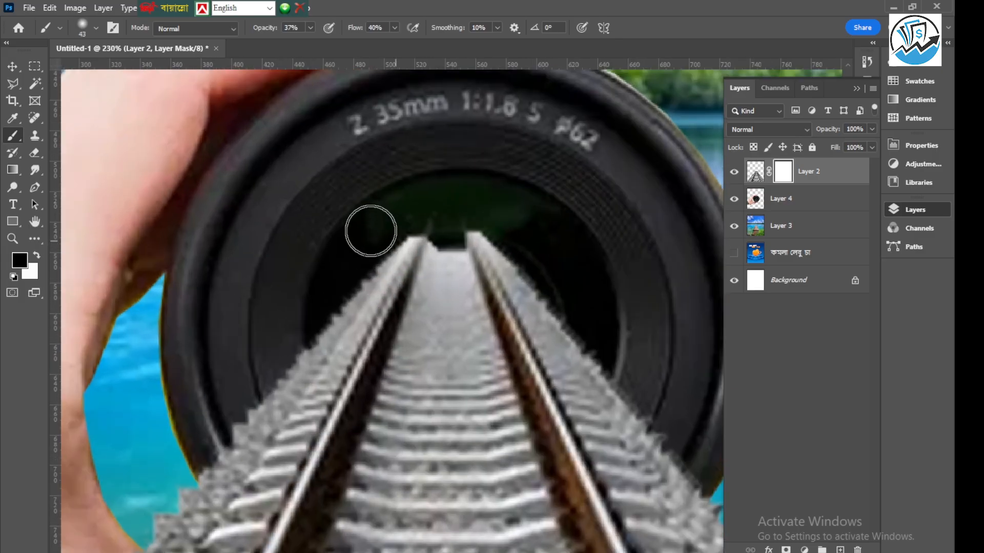
mouse_move(365, 234)
mouse_down()
mouse_move(516, 226)
mouse_move(528, 233)
mouse_move(483, 233)
mouse_move(559, 240)
mouse_move(306, 248)
mouse_move(577, 244)
mouse_move(343, 239)
mouse_move(506, 259)
mouse_move(405, 246)
mouse_move(310, 323)
mouse_move(361, 255)
mouse_up()
mouse_move(306, 318)
mouse_down()
mouse_move(277, 380)
mouse_move(283, 343)
mouse_move(344, 262)
mouse_up()
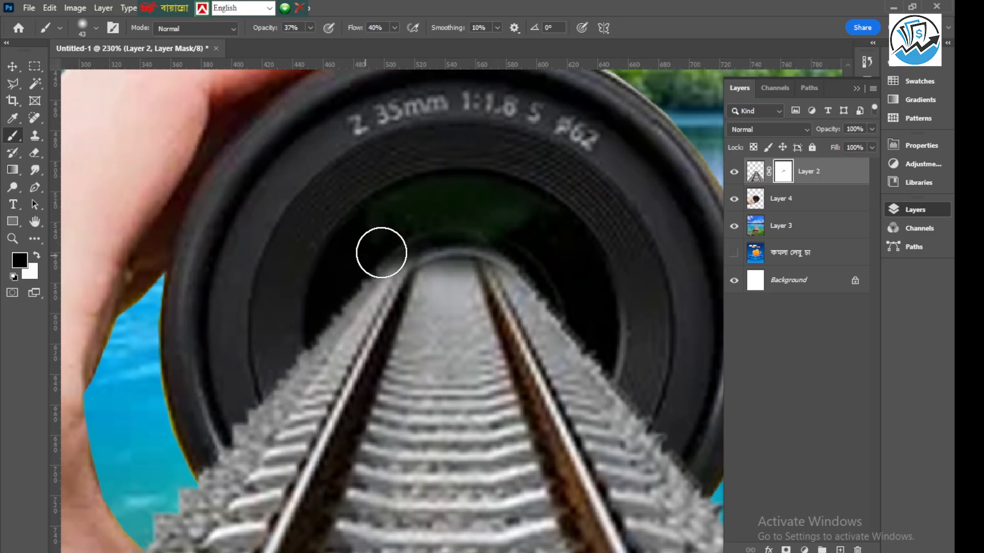
mouse_move(560, 252)
mouse_down()
mouse_move(508, 241)
mouse_move(595, 335)
mouse_move(549, 273)
mouse_move(517, 261)
mouse_move(650, 460)
mouse_up()
Paint more black along both gravel edges inside the lens to soften the track's outline.
scroll(469, 278, down, 5)
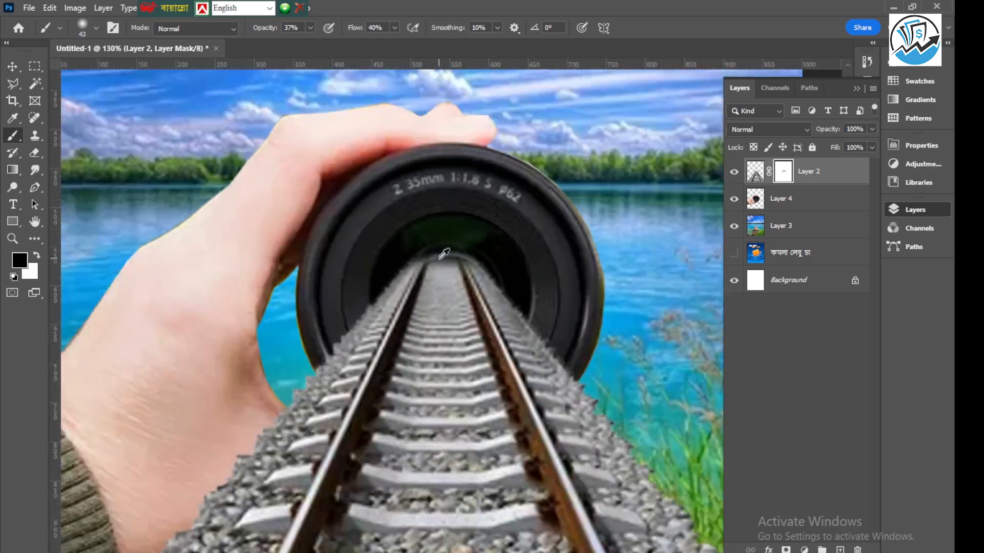
scroll(477, 241, down, 1)
scroll(476, 241, up, 3)
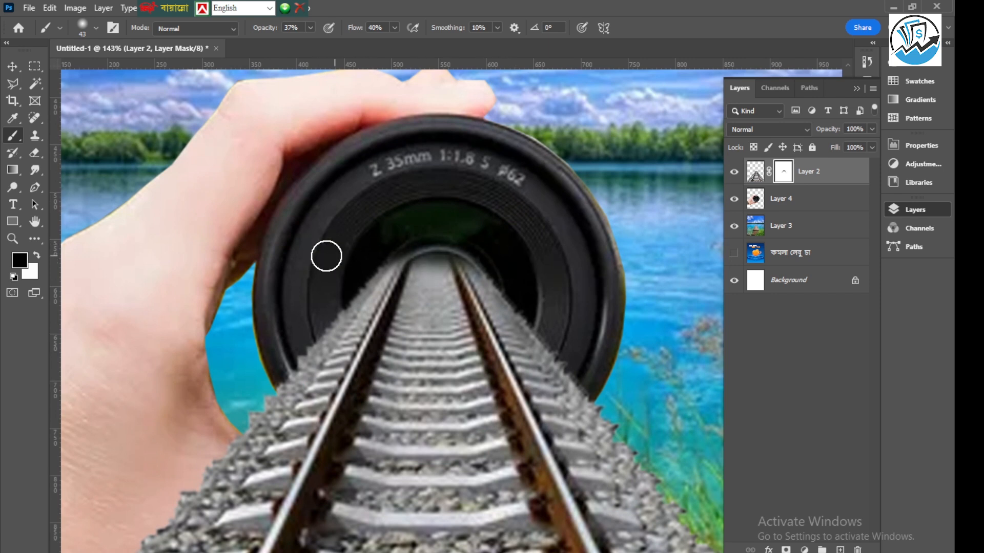
drag(404, 248, 315, 341)
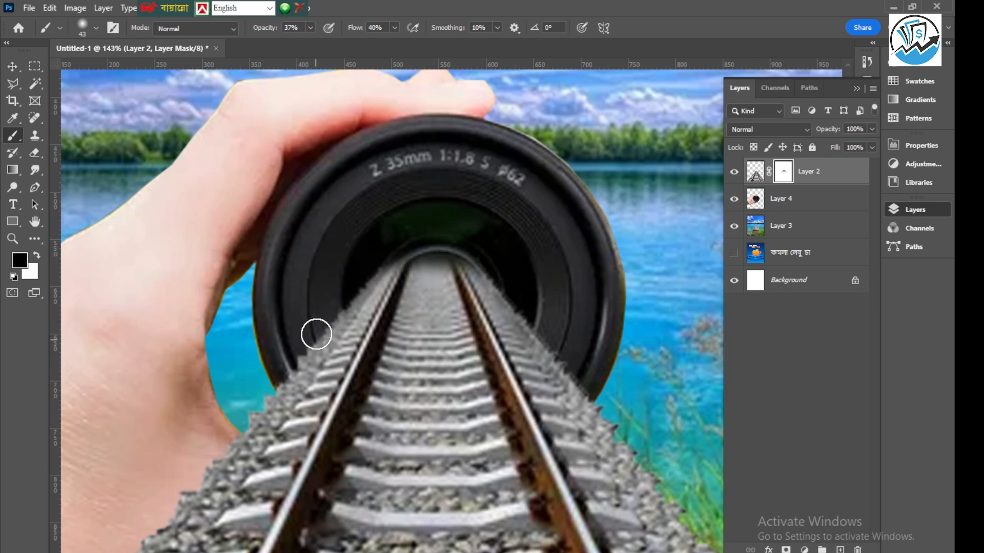
mouse_move(374, 267)
mouse_down()
mouse_move(324, 342)
mouse_move(349, 291)
mouse_move(334, 323)
mouse_up()
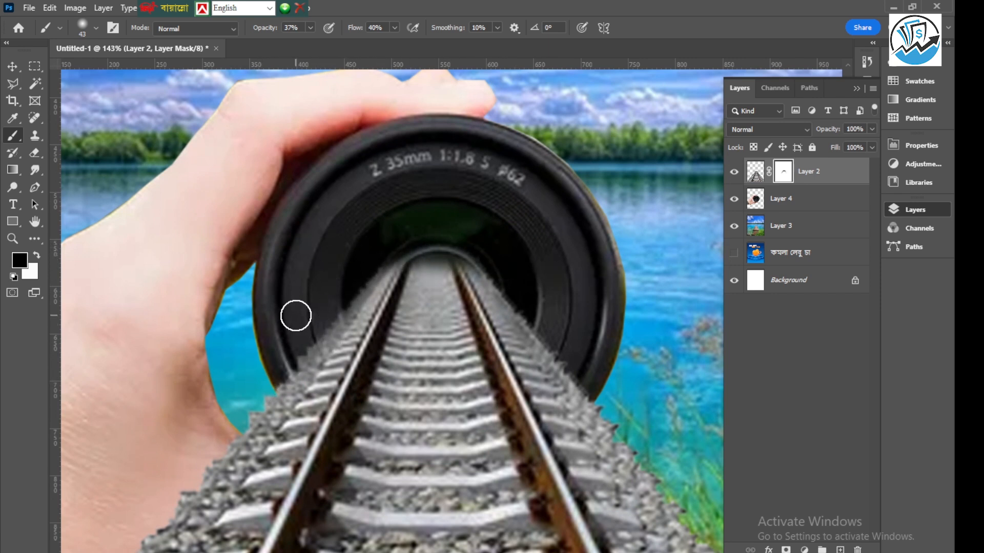
drag(492, 255, 534, 329)
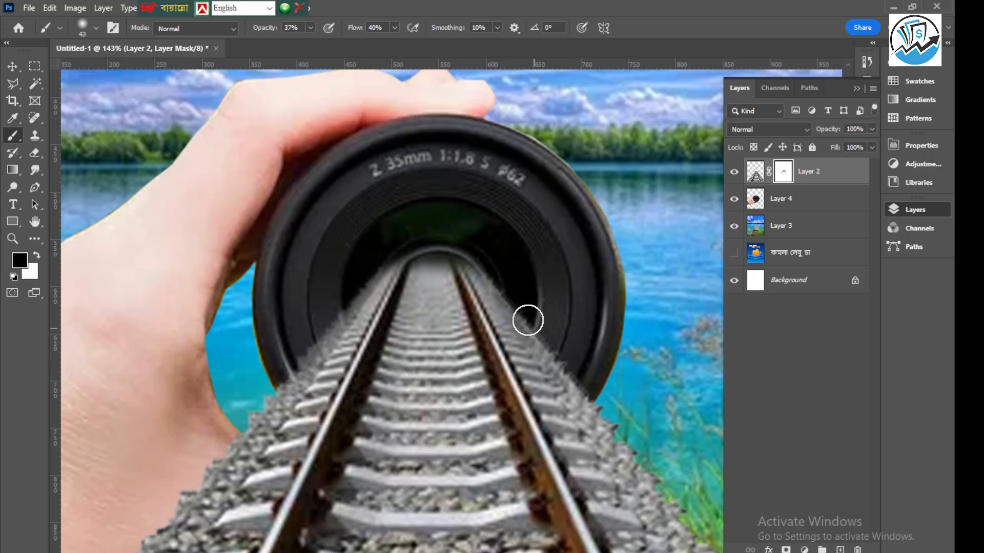
Enlarge the brush to 72 px and fade both gravel edges where the track crosses the lens rim.
alt+right_click(513, 297)
drag(506, 272, 606, 444)
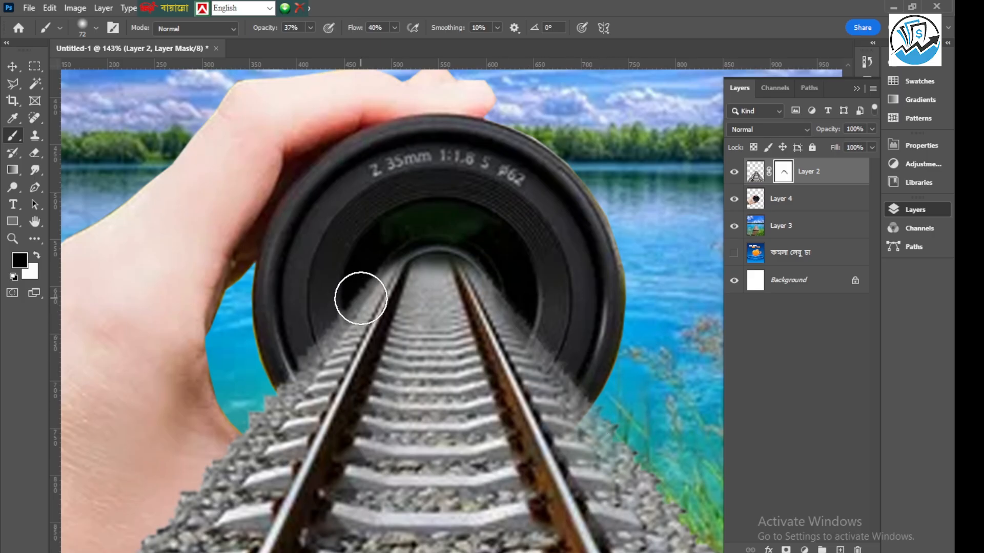
drag(362, 296, 286, 362)
mouse_move(361, 287)
mouse_down()
mouse_move(315, 327)
mouse_move(327, 352)
mouse_up()
drag(512, 284, 488, 281)
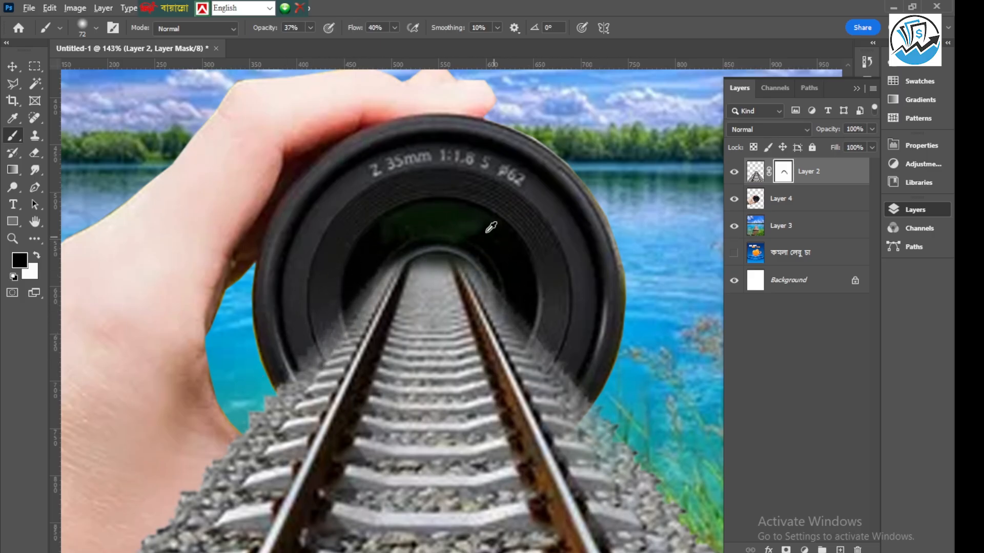
scroll(489, 224, down, 6)
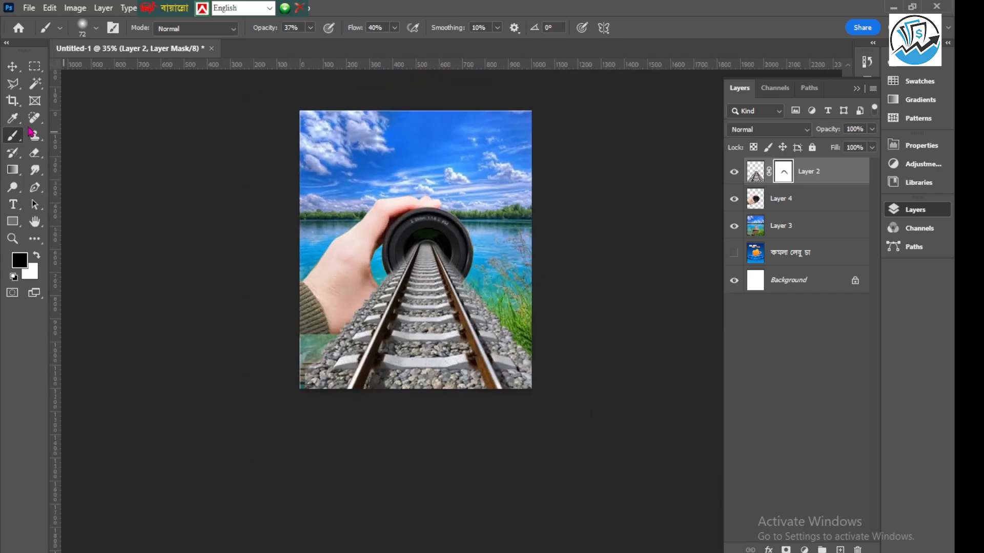
click(10, 70)
click(140, 199)
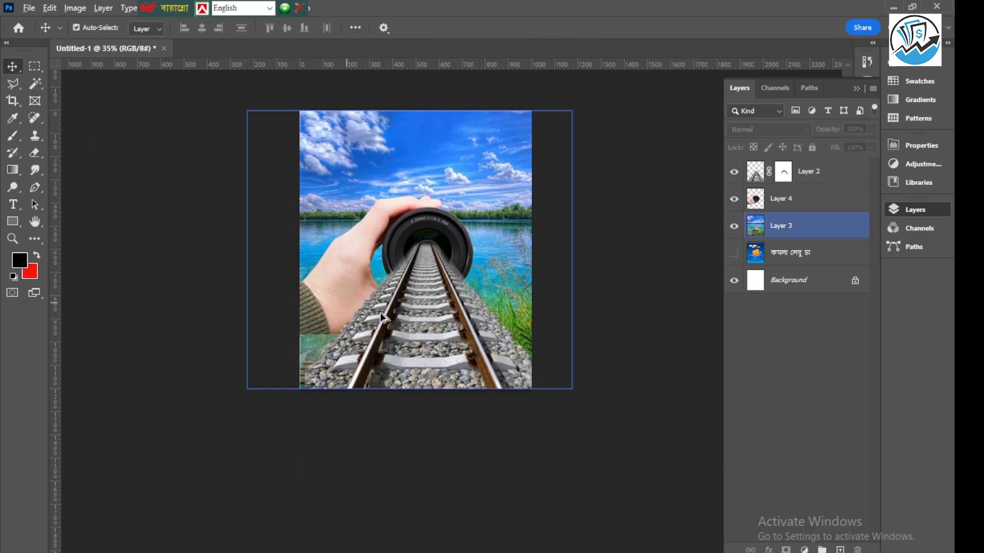
scroll(472, 331, up, 2)
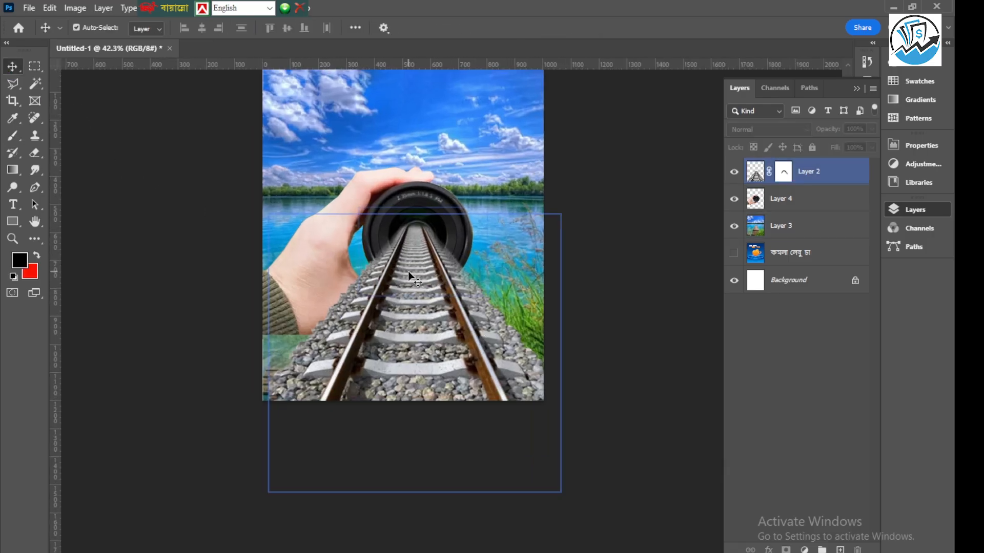
scroll(419, 239, up, 4)
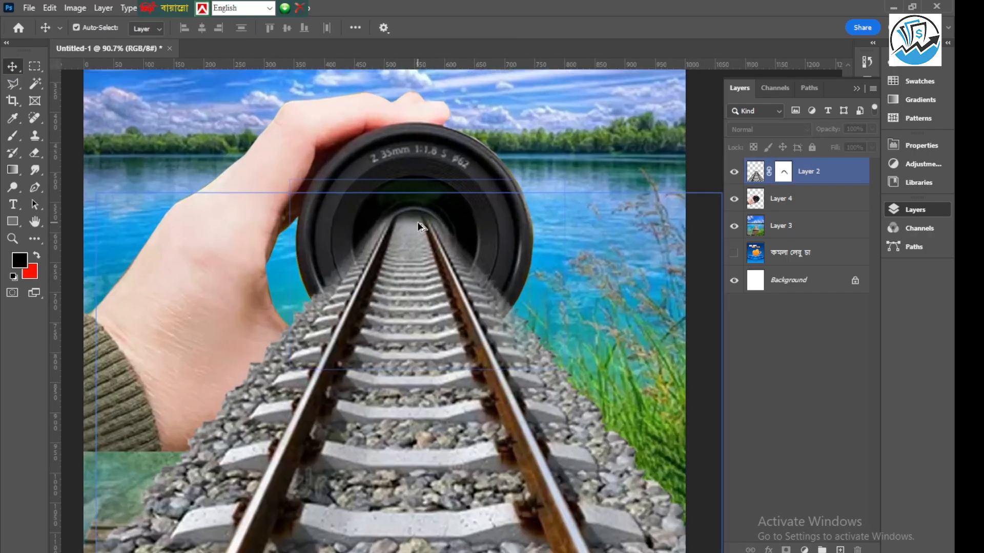
scroll(417, 222, down, 6)
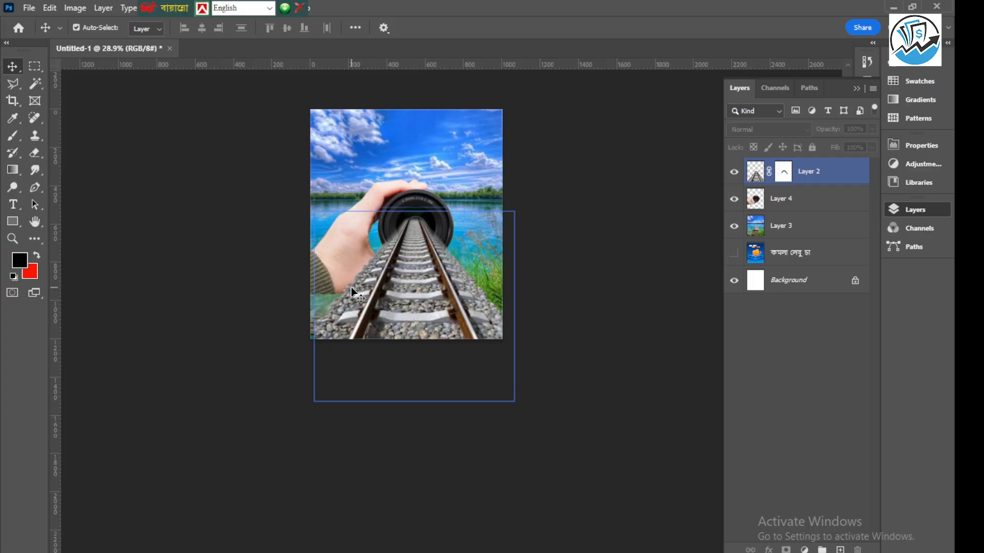
Target Layer 2's mask and, with a 224 px brush, fade the track's left gravel edge beside the sleeve and pier.
scroll(336, 300, up, 5)
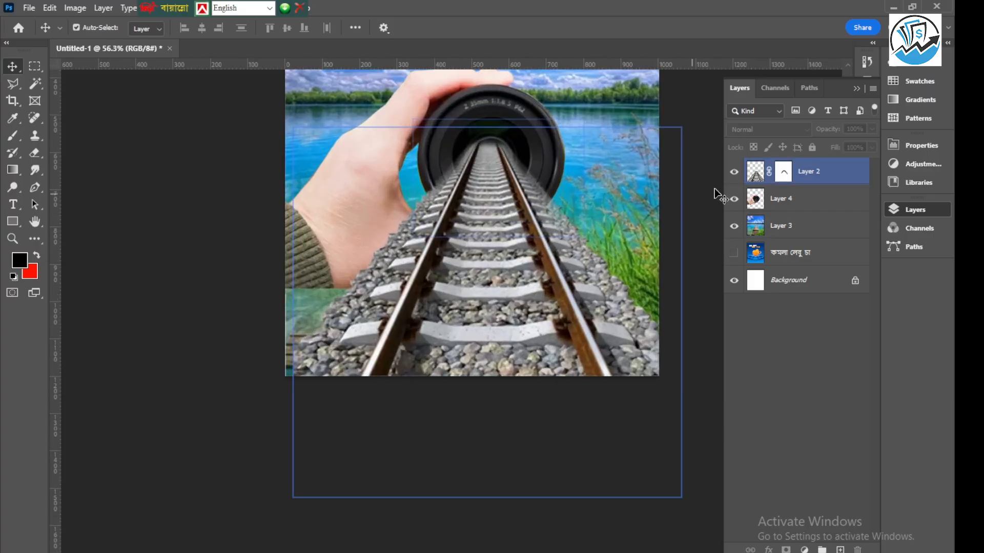
click(784, 175)
click(13, 136)
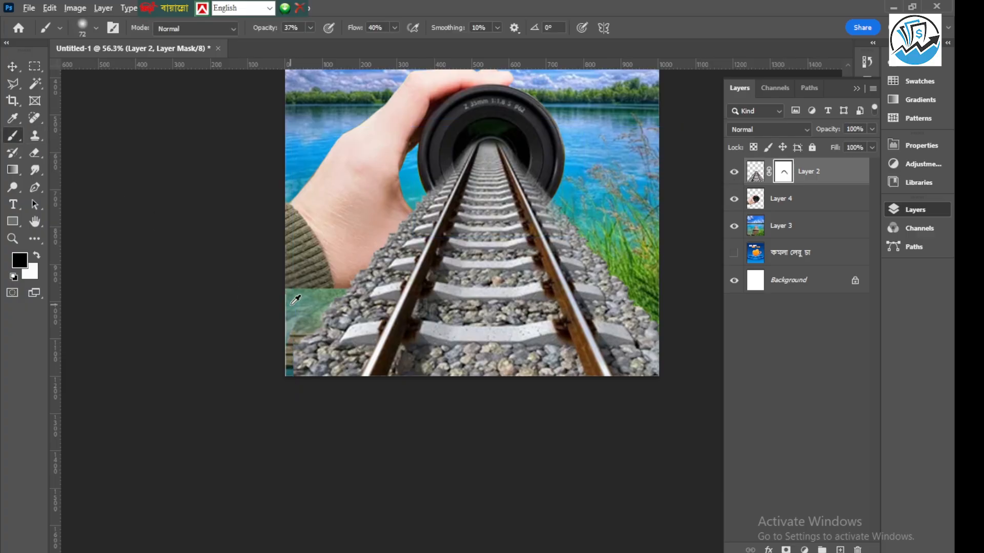
scroll(296, 302, up, 2)
alt+right_click(357, 268)
mouse_move(364, 275)
mouse_down()
mouse_move(400, 271)
mouse_move(412, 184)
mouse_move(358, 268)
mouse_up()
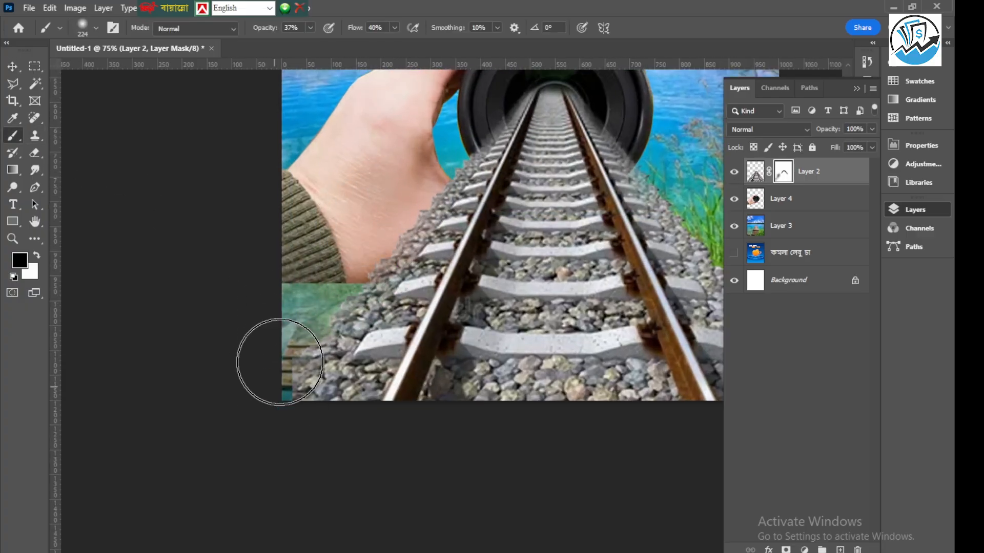
mouse_move(286, 348)
mouse_down()
mouse_move(266, 384)
mouse_move(256, 336)
mouse_move(268, 386)
mouse_move(246, 383)
mouse_up()
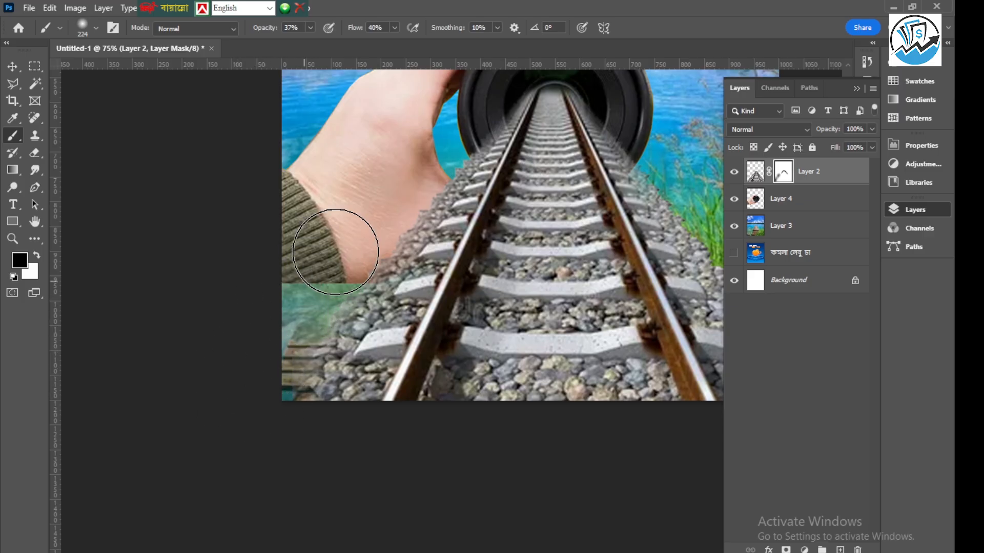
Reduce the brush to 139 px and fade the track's left gravel edge over the palm, sleeve and pier on Layer 2's mask.
alt+right_click(363, 249)
mouse_move(329, 292)
mouse_down()
mouse_move(360, 255)
mouse_move(360, 297)
mouse_up()
mouse_move(377, 255)
mouse_down()
mouse_move(416, 221)
mouse_move(433, 173)
mouse_move(448, 164)
mouse_move(438, 163)
mouse_move(442, 150)
mouse_move(387, 251)
mouse_move(362, 264)
mouse_up()
mouse_move(433, 174)
mouse_down()
mouse_move(440, 151)
mouse_move(435, 183)
mouse_move(466, 138)
mouse_move(429, 172)
mouse_move(401, 266)
mouse_move(368, 291)
mouse_move(309, 374)
mouse_move(332, 314)
mouse_move(280, 346)
mouse_move(316, 384)
mouse_move(298, 420)
mouse_up()
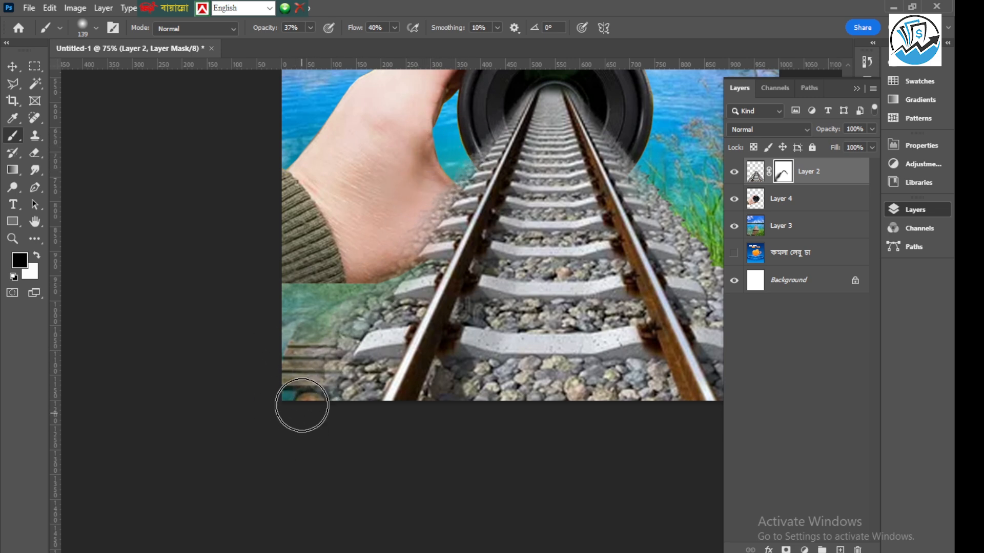
scroll(222, 305, down, 5)
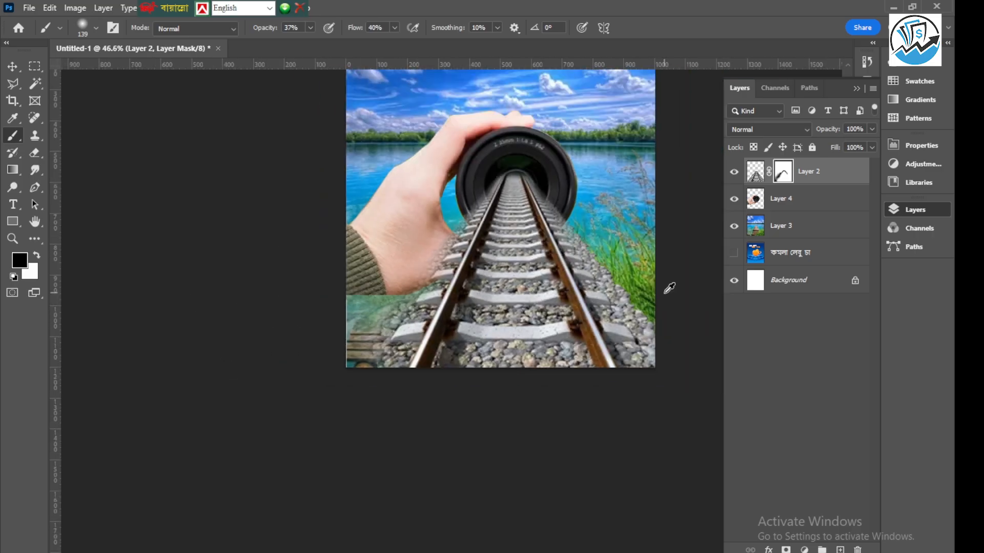
Fade the track's right gravel edge into the grass, from the lens rim down to the image's lower corner.
scroll(585, 220, up, 3)
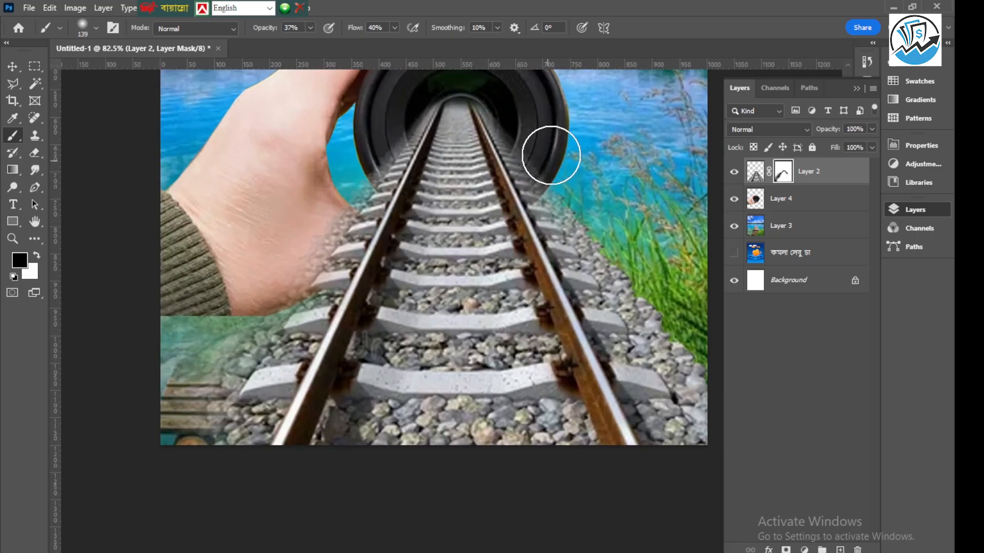
mouse_move(581, 262)
mouse_down()
mouse_move(463, 271)
mouse_move(532, 286)
mouse_move(469, 235)
mouse_move(542, 304)
mouse_move(522, 296)
mouse_move(546, 361)
mouse_move(610, 395)
mouse_up()
mouse_move(608, 435)
mouse_down()
mouse_move(619, 485)
mouse_move(606, 400)
mouse_move(440, 164)
mouse_move(435, 176)
mouse_move(429, 169)
mouse_move(444, 195)
mouse_up()
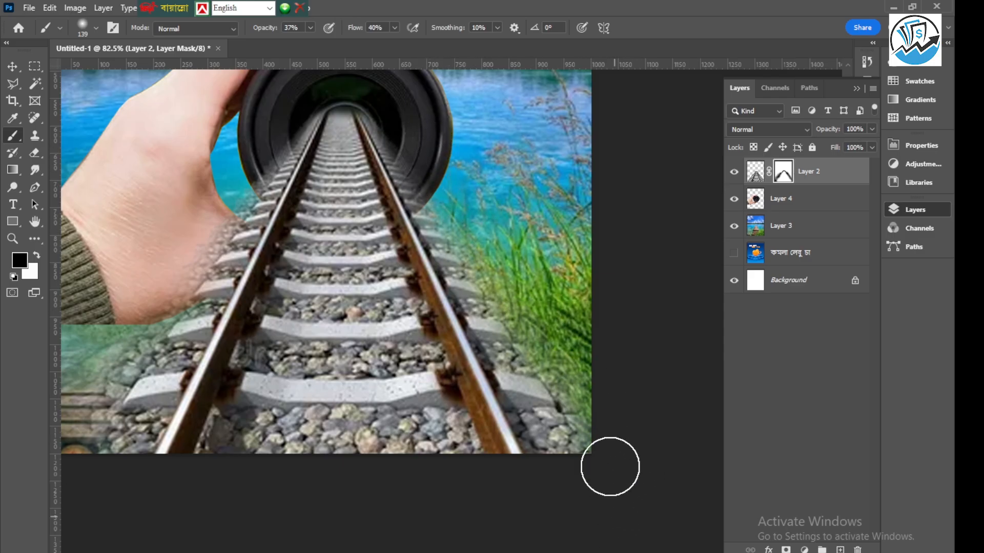
scroll(549, 344, up, 1)
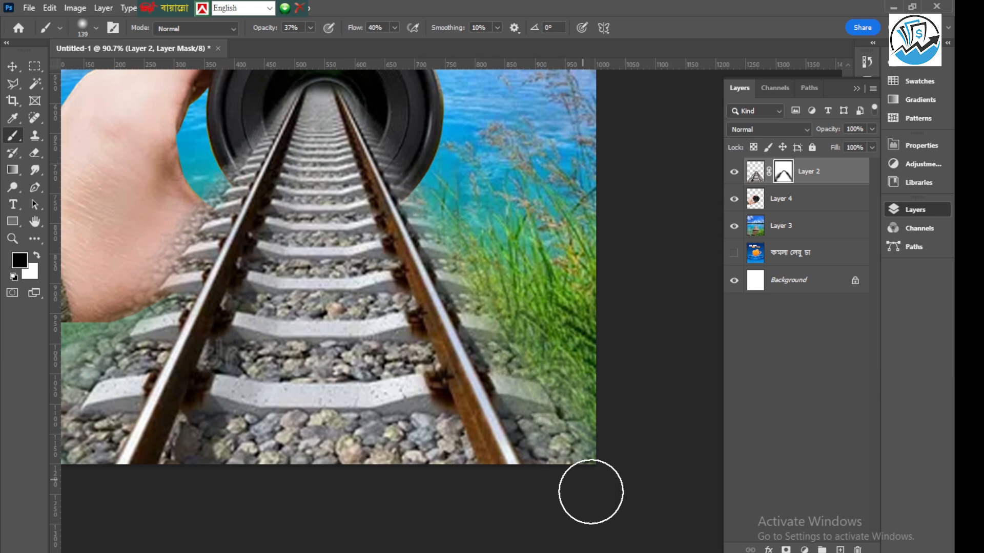
scroll(531, 336, down, 1)
scroll(531, 337, down, 3)
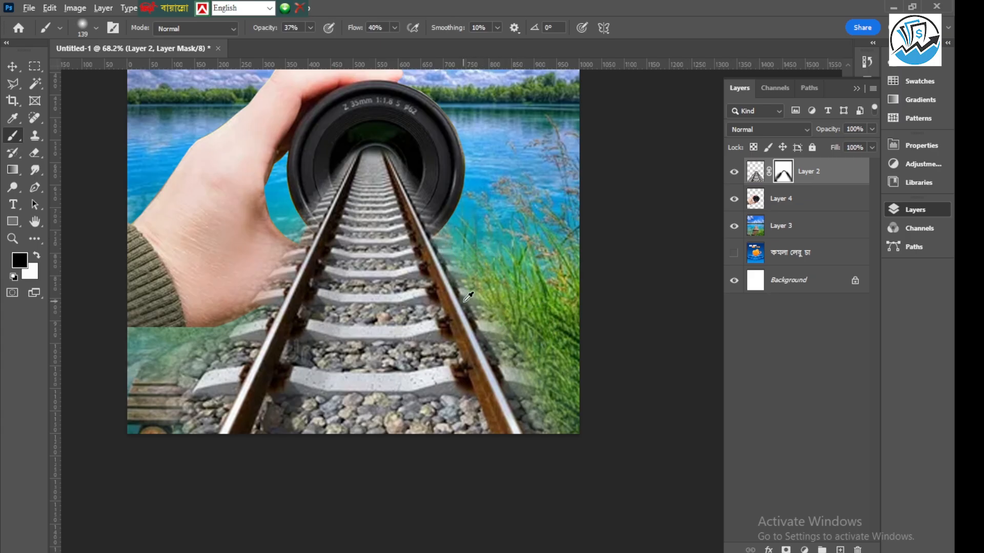
scroll(468, 296, down, 3)
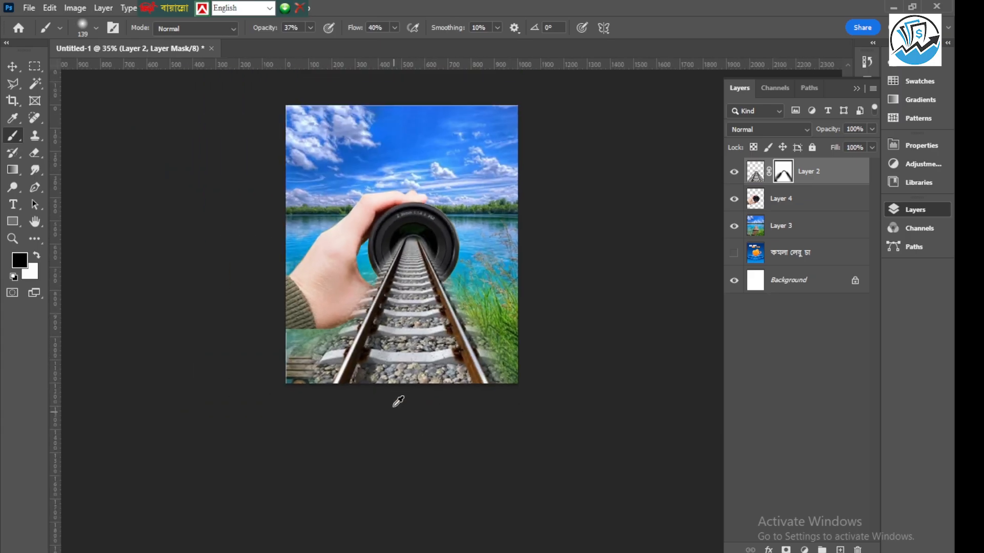
Switch to the browser's "man walking" image results and copy the picture of the man with a red jacket and backpack.
click(12, 67)
click(603, 216)
click(394, 257)
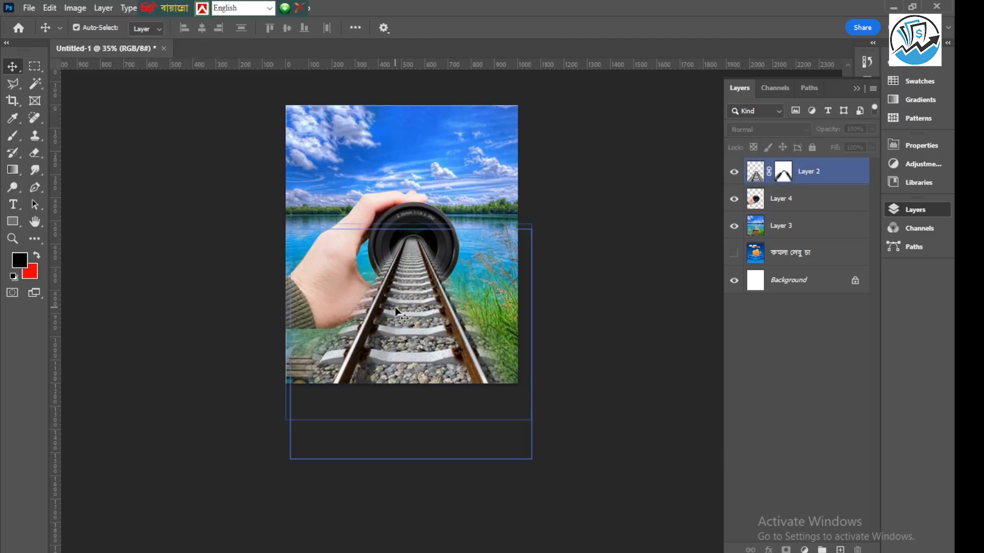
click(324, 536)
key(alt+Tab)
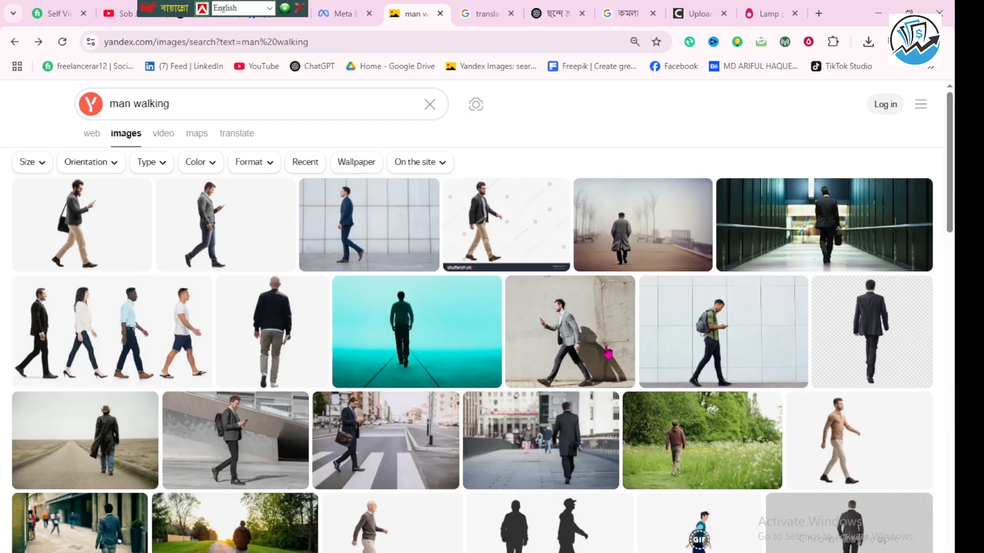
mouse_move(498, 390)
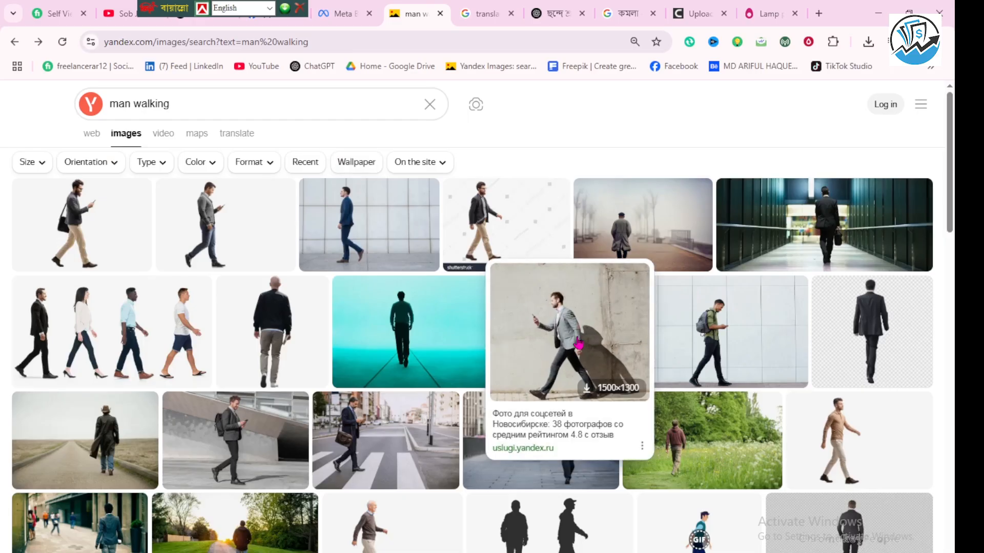
scroll(507, 323, down, 5)
scroll(480, 306, down, 7)
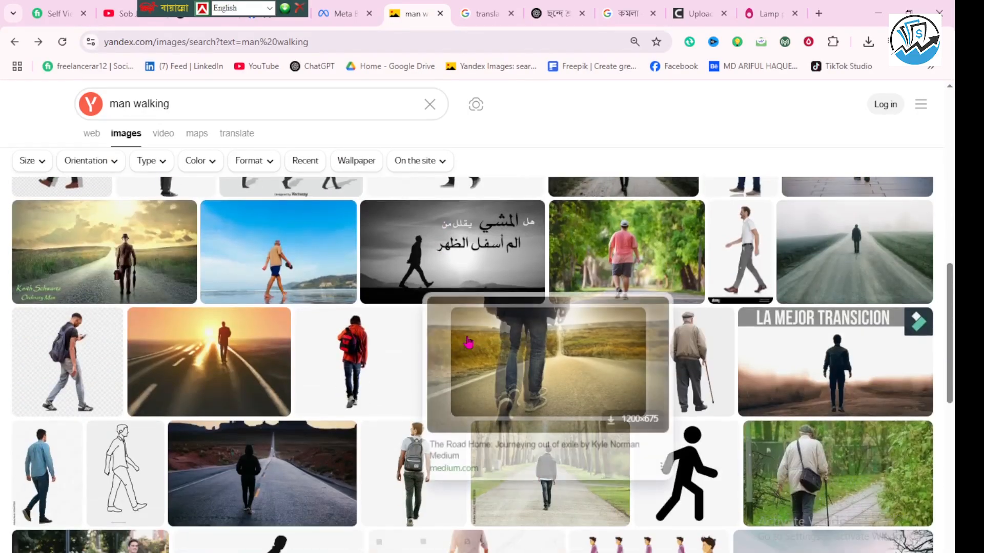
right_click(344, 334)
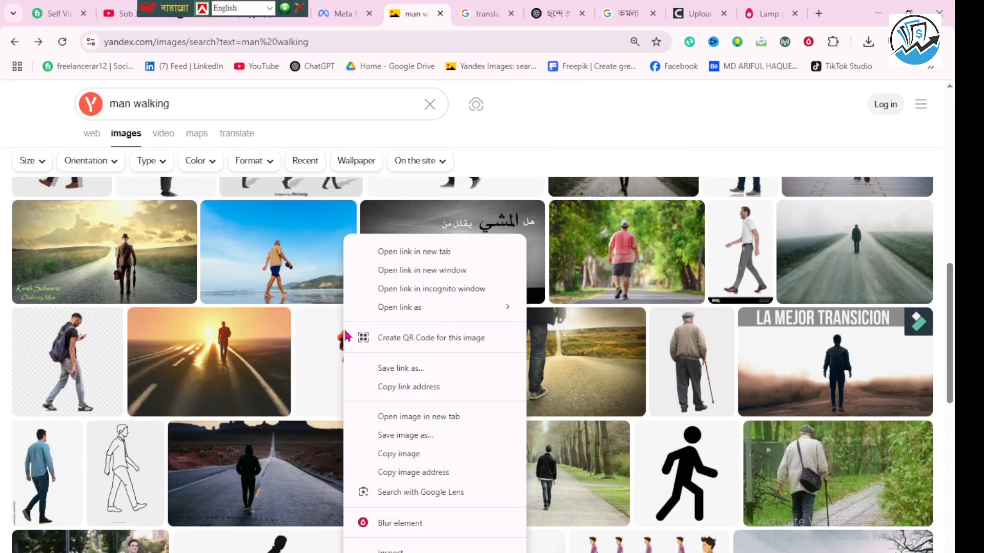
click(404, 454)
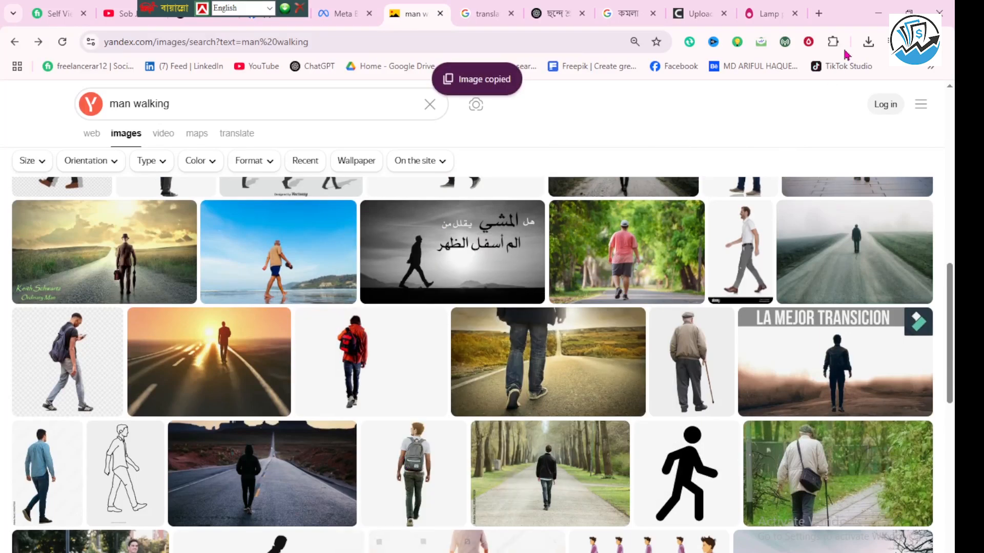
Switch back to Photoshop, paste the walking man and delete his white background with the Magic Wand at tolerance 32.
click(875, 14)
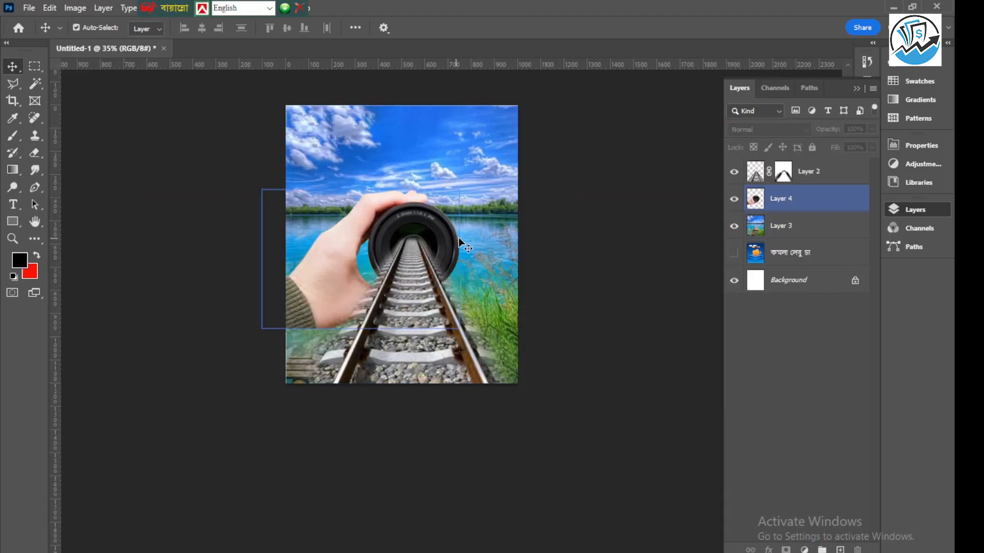
key(ctrl+v)
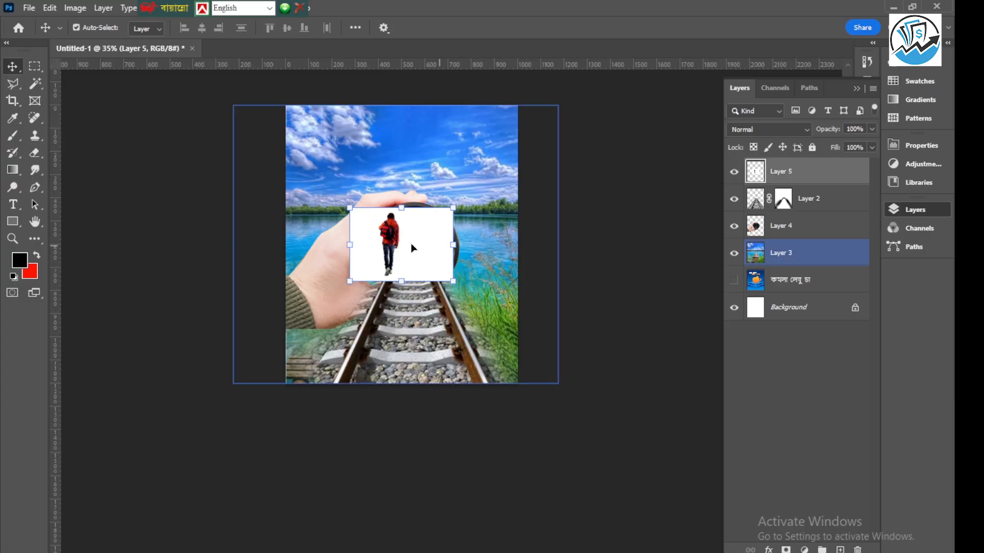
click(34, 84)
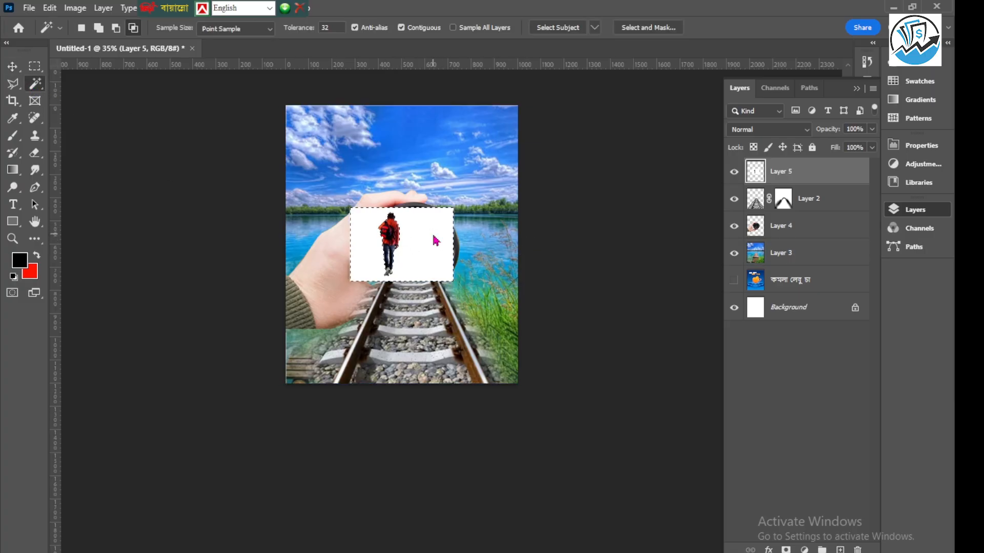
key(Delete)
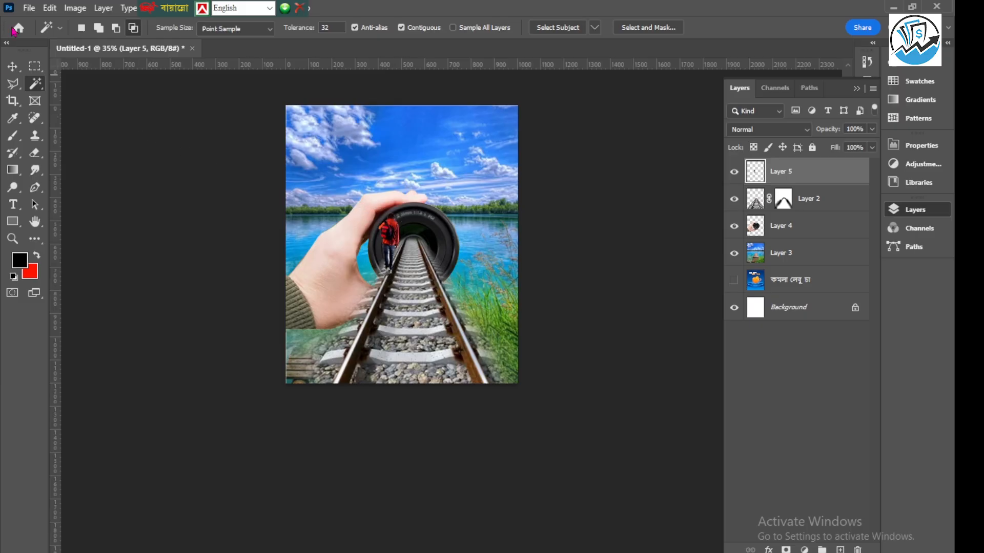
Move the walking man onto the sleepers between the rails, just in front of the lens opening.
click(14, 67)
scroll(391, 233, up, 1)
drag(397, 237, 416, 252)
scroll(416, 249, left, 1)
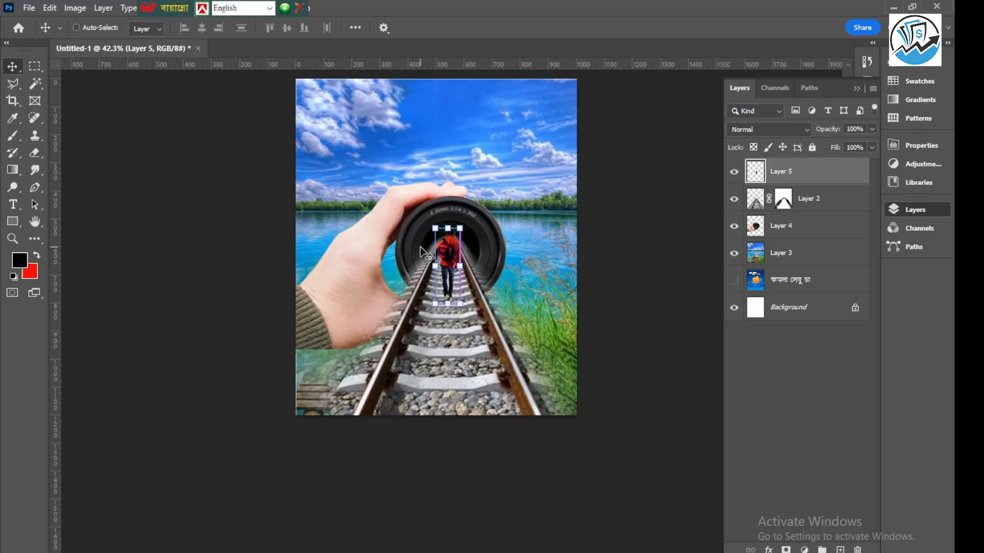
scroll(472, 262, up, 3)
drag(430, 229, 417, 274)
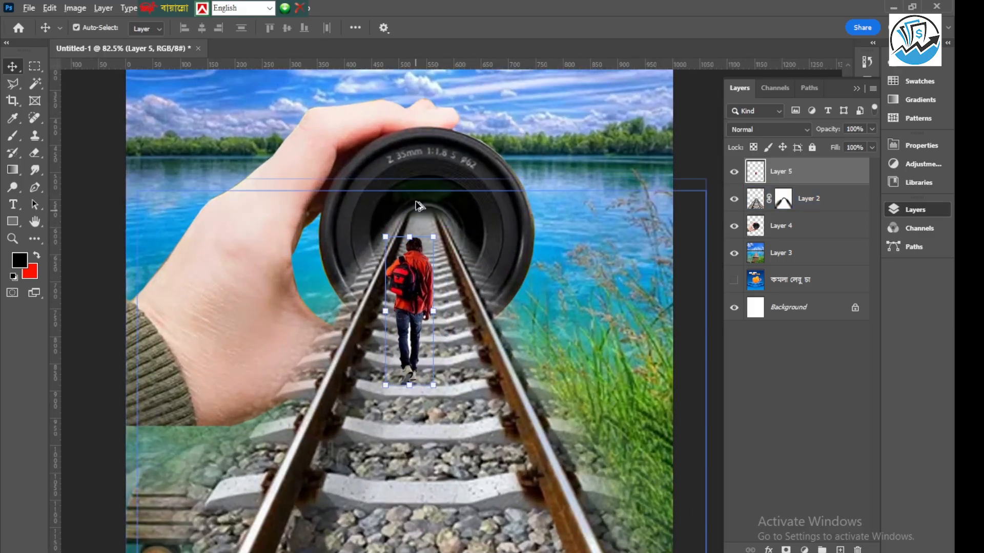
Stretch the man upward to about 117% of his height and shift him to the middle of the track.
scroll(416, 241, down, 4)
click(413, 238)
scroll(413, 238, up, 3)
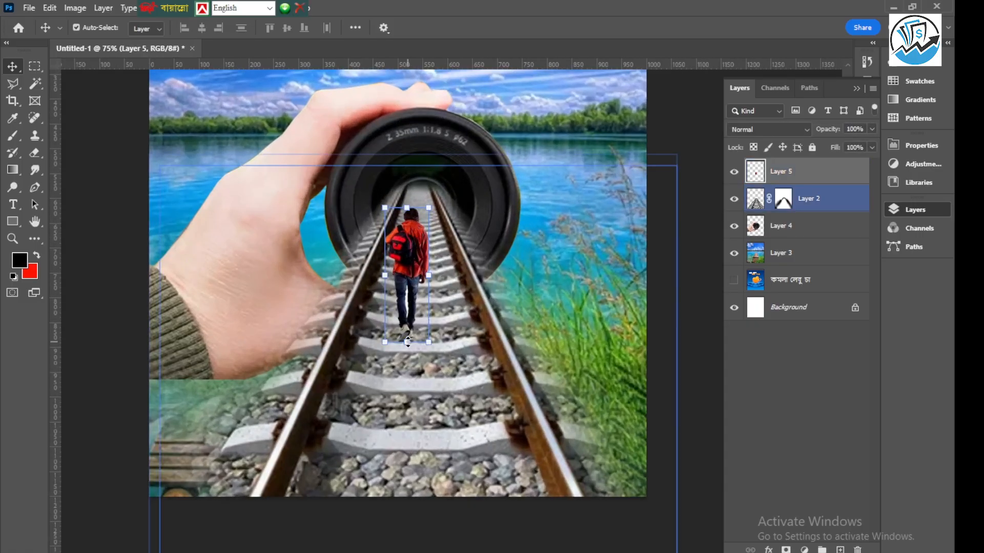
drag(407, 342, 407, 334)
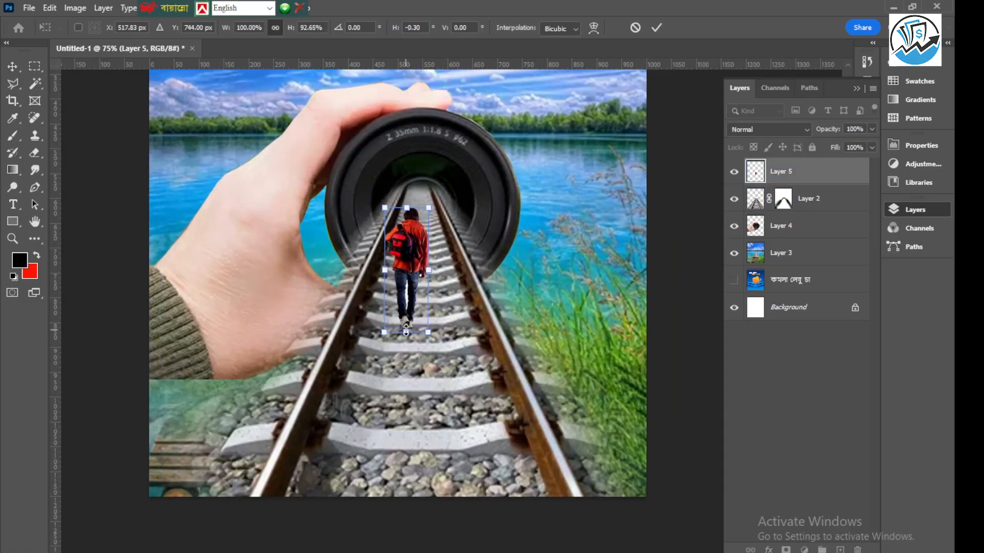
key(ctrl+z)
drag(406, 208, 408, 185)
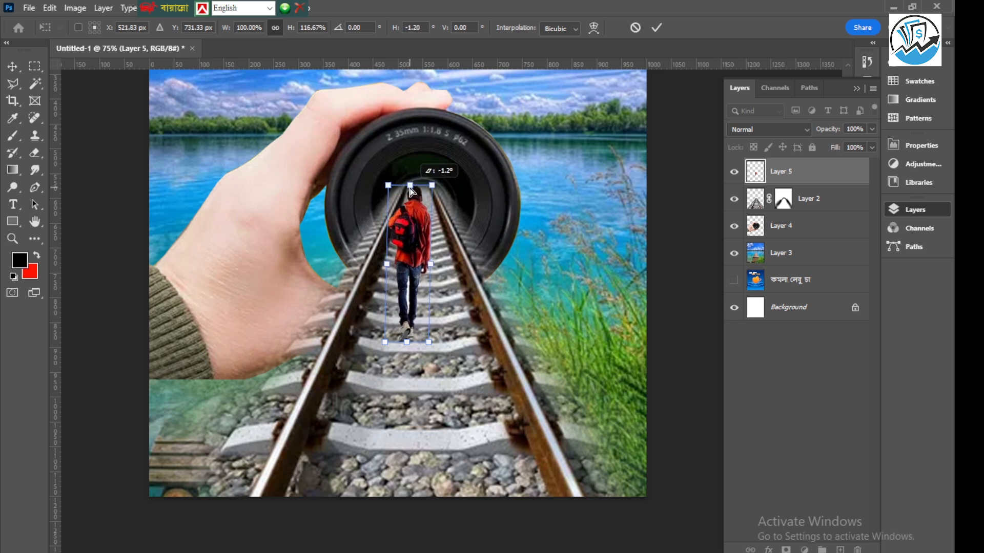
click(656, 28)
scroll(626, 198, down, 3)
click(421, 210)
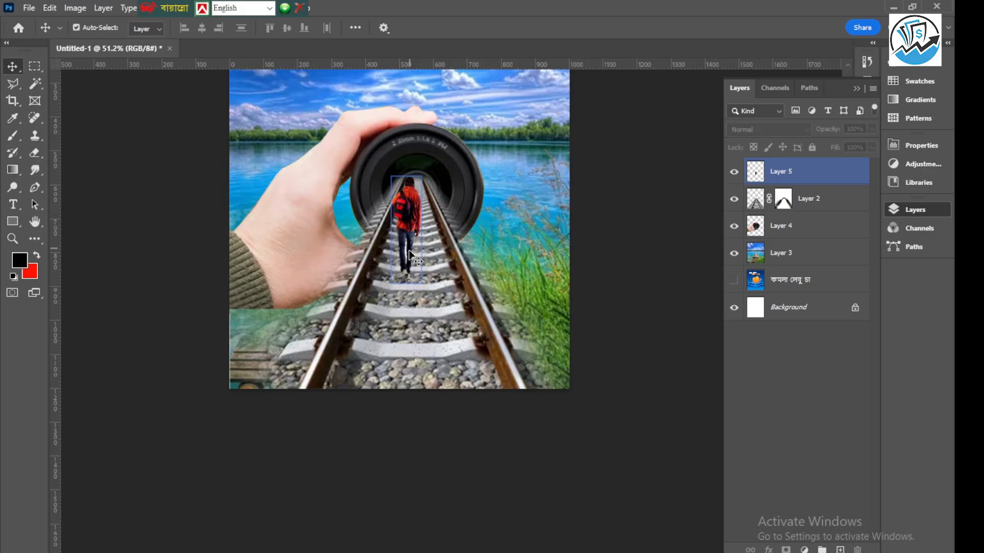
scroll(408, 225, up, 3)
drag(407, 210, 418, 207)
Select the leftover white gap between the man's legs with the Magic Wand, delete it and clear the selection.
scroll(412, 237, up, 8)
scroll(421, 238, up, 3)
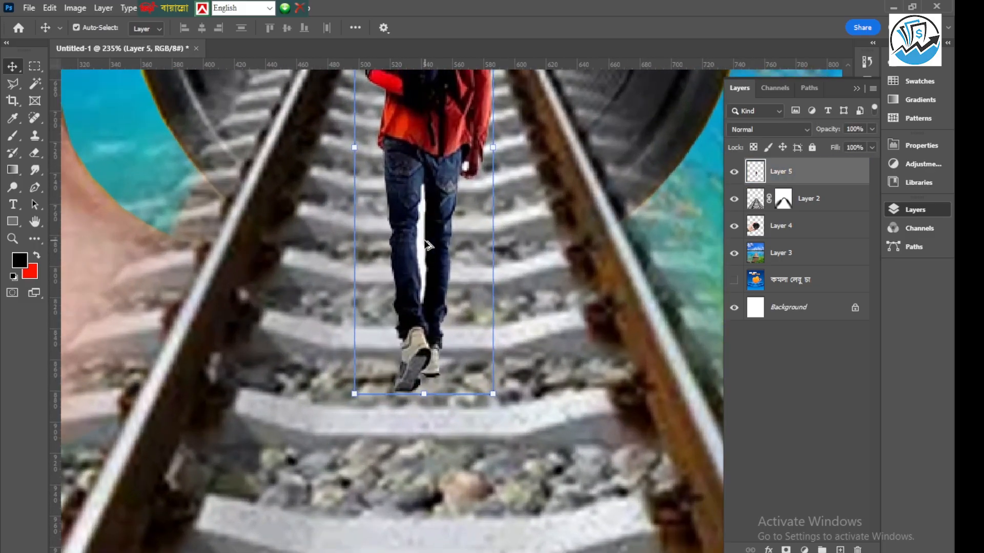
click(35, 83)
scroll(531, 246, up, 2)
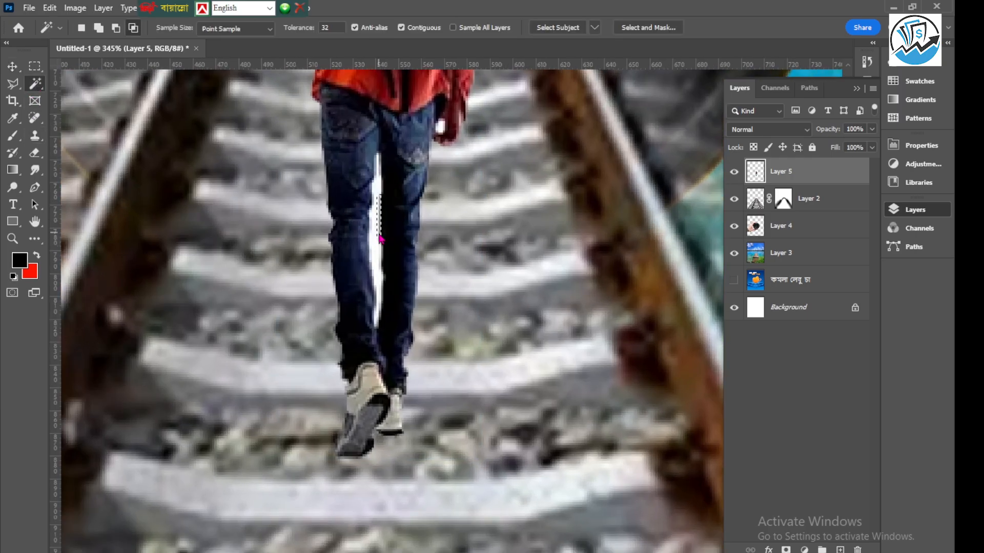
scroll(374, 251, up, 1)
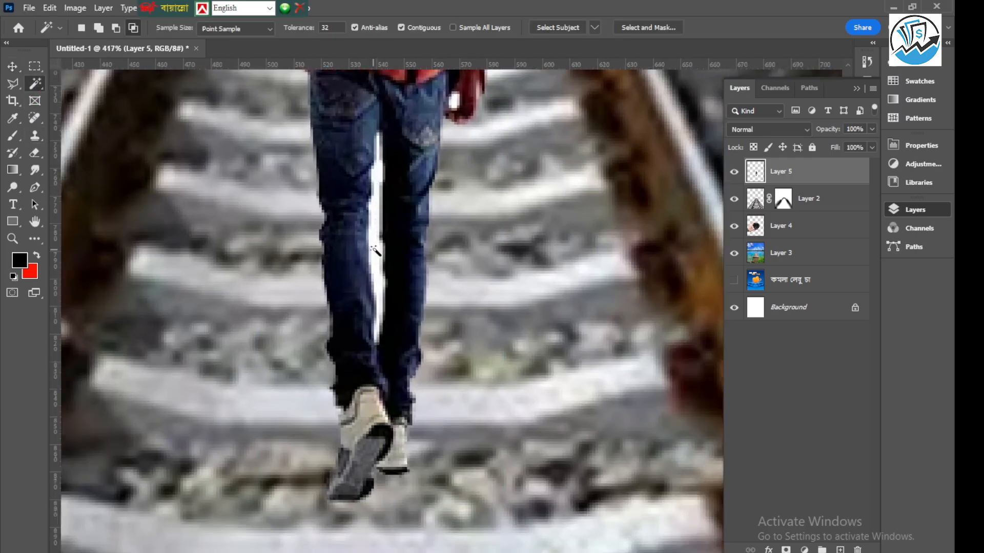
scroll(374, 251, up, 2)
click(382, 247)
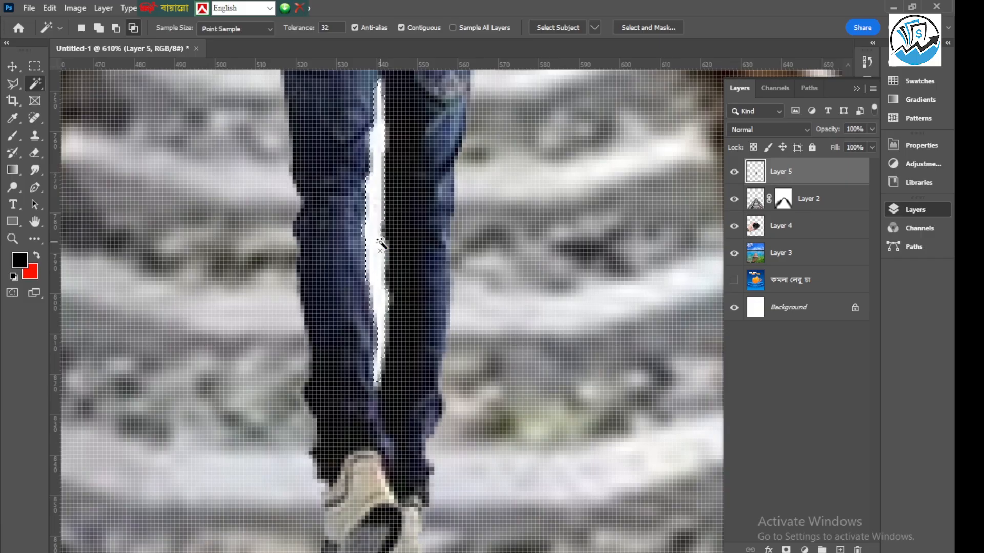
key(Delete)
scroll(381, 247, down, 4)
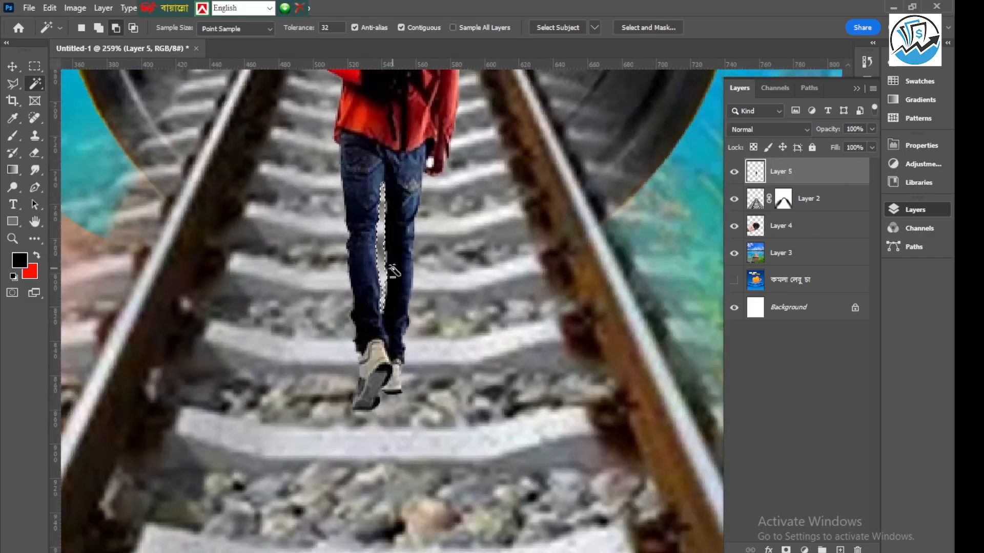
key(ctrl+d)
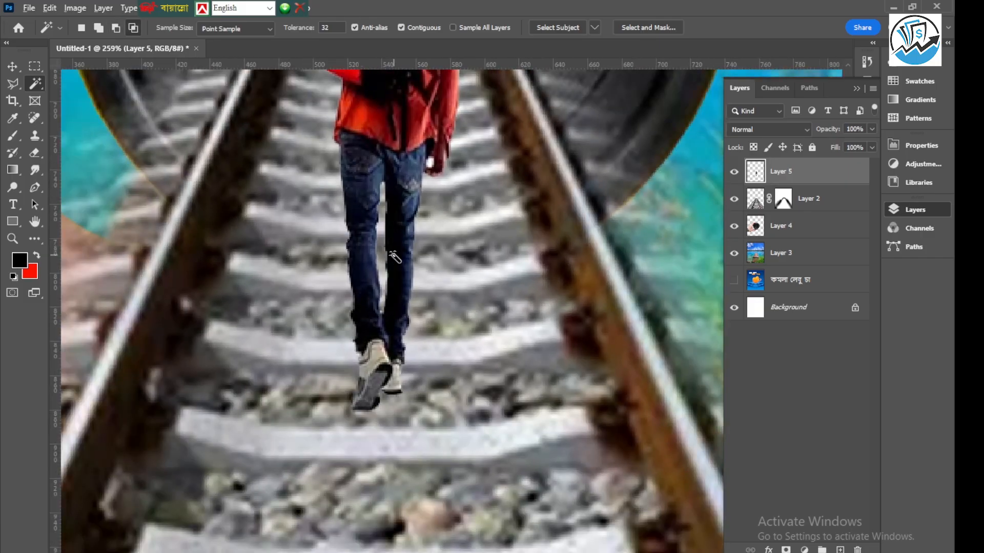
Move the man slightly up the track so his shoes rest on the sleeper.
scroll(395, 260, down, 3)
click(14, 73)
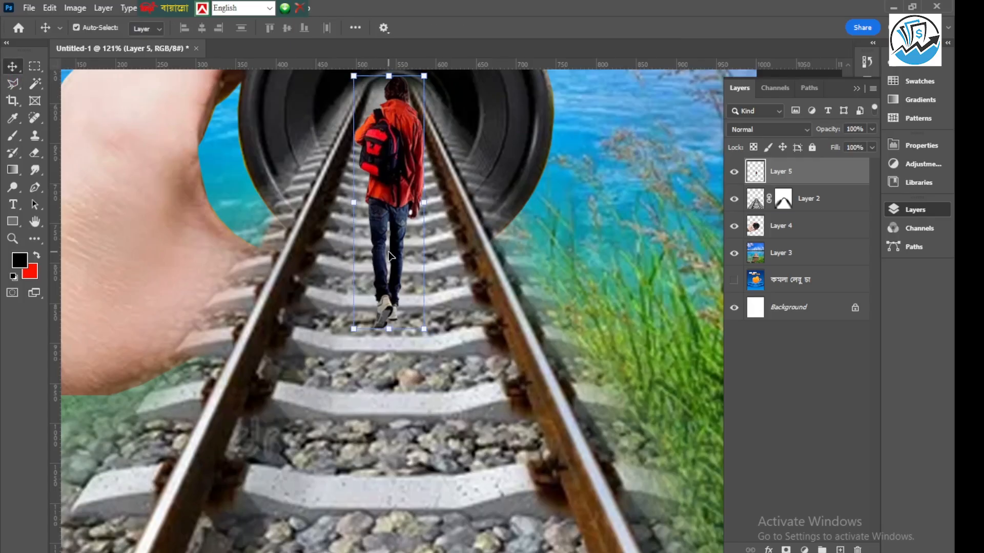
drag(380, 218, 379, 207)
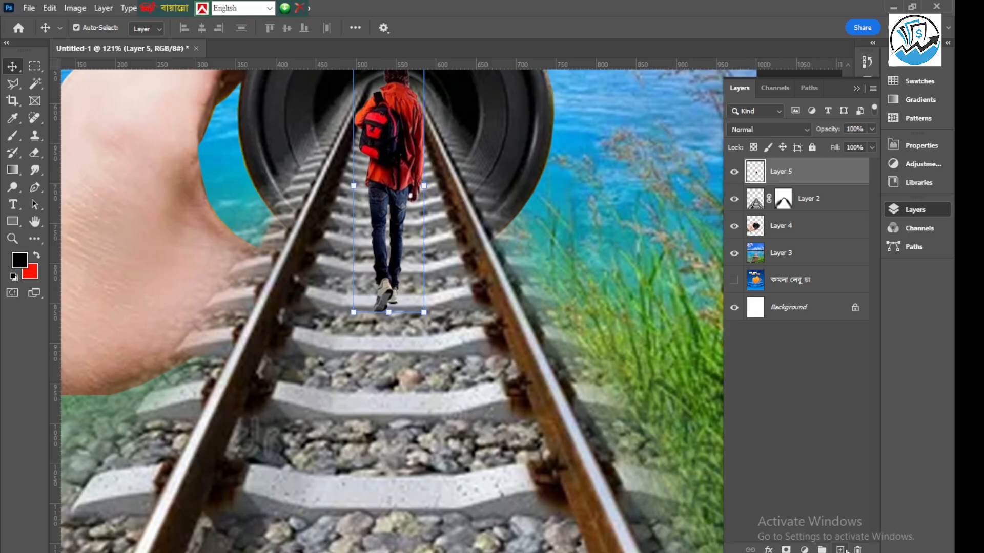
Add a new empty layer, place it directly below the man's layer and make it active.
key(ctrl+shift+alt+n)
drag(806, 176, 805, 207)
click(792, 177)
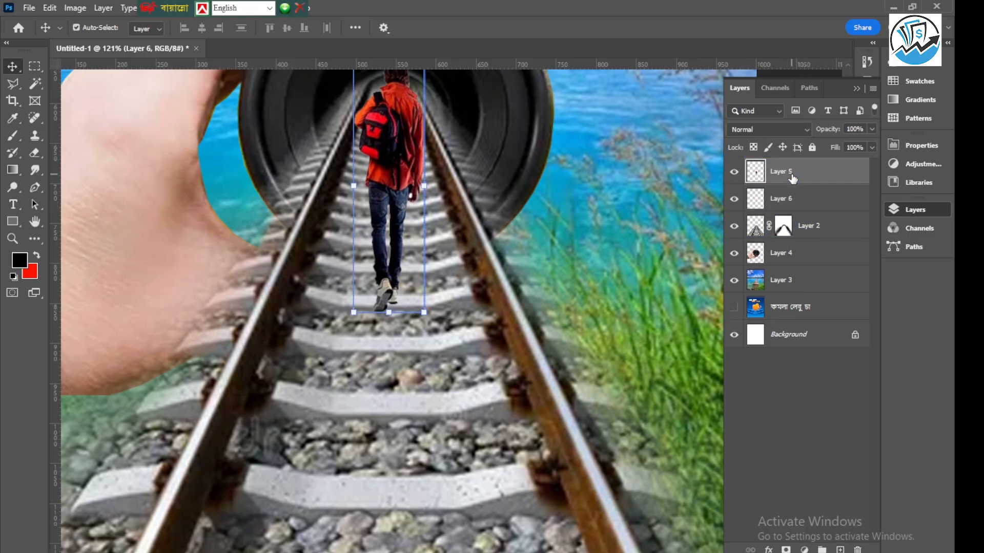
click(784, 198)
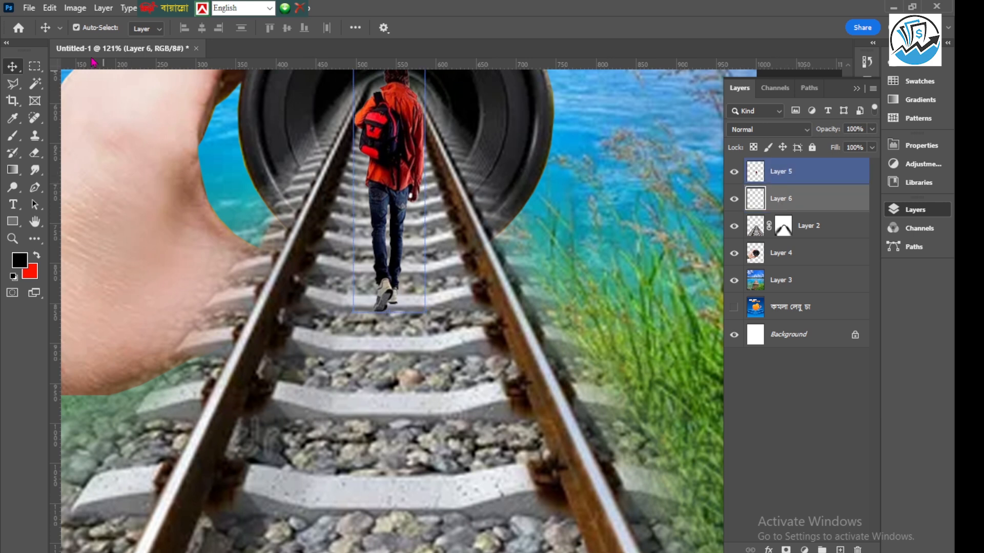
Set up the Brush at about 69 px with 68% opacity and 54% flow.
click(13, 139)
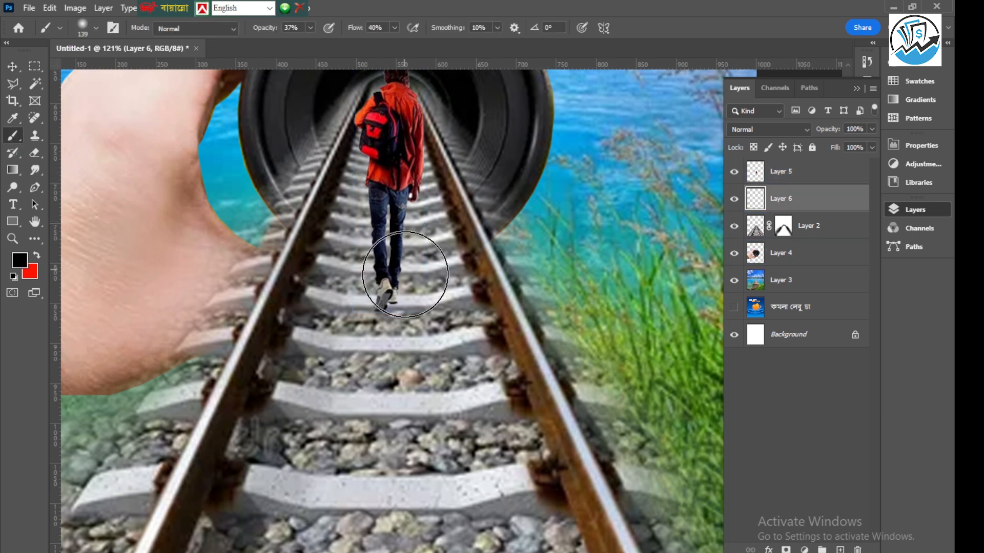
alt+right_click(385, 293)
alt+drag(384, 290, 356, 290)
click(293, 10)
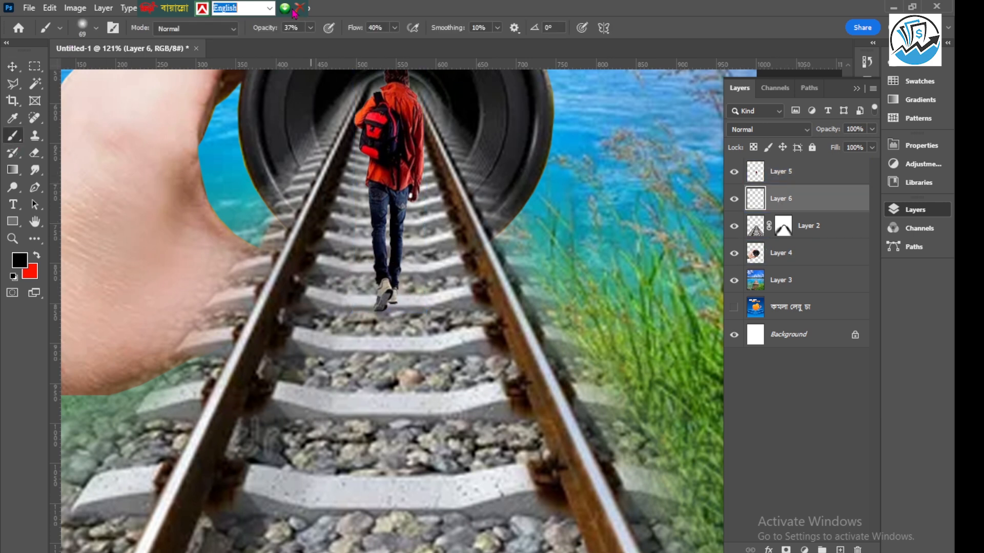
click(310, 29)
click(329, 43)
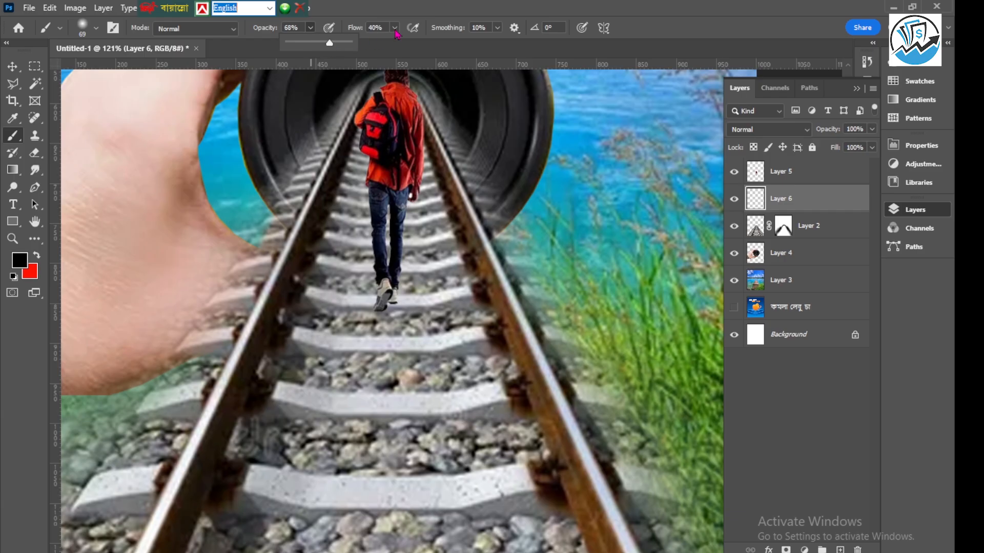
click(394, 28)
click(403, 43)
Reduce the brush to 31 px and paint a soft black contact shadow around the man's shoes on the empty layer.
scroll(396, 300, up, 3)
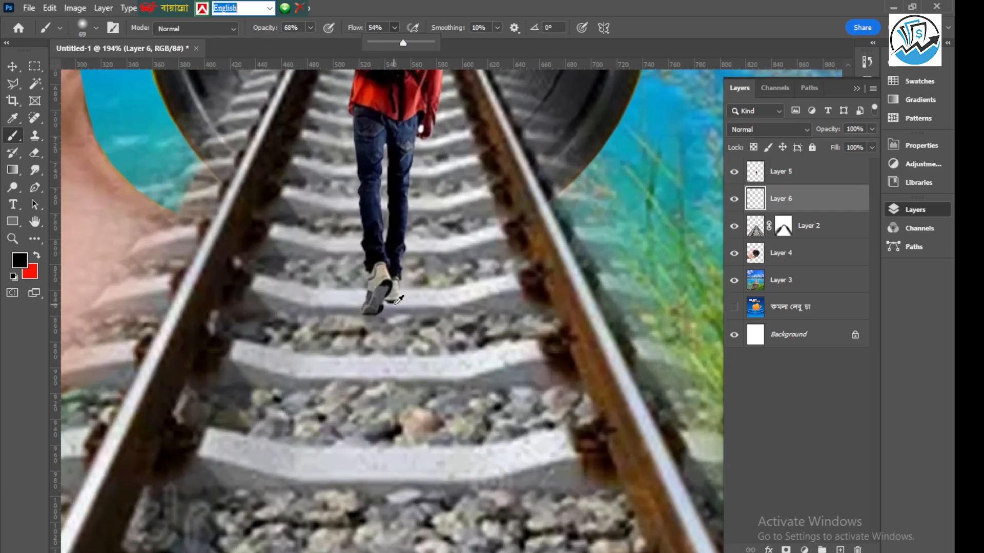
scroll(394, 305, up, 3)
drag(386, 297, 356, 293)
click(391, 293)
click(398, 293)
click(397, 299)
click(389, 299)
click(380, 298)
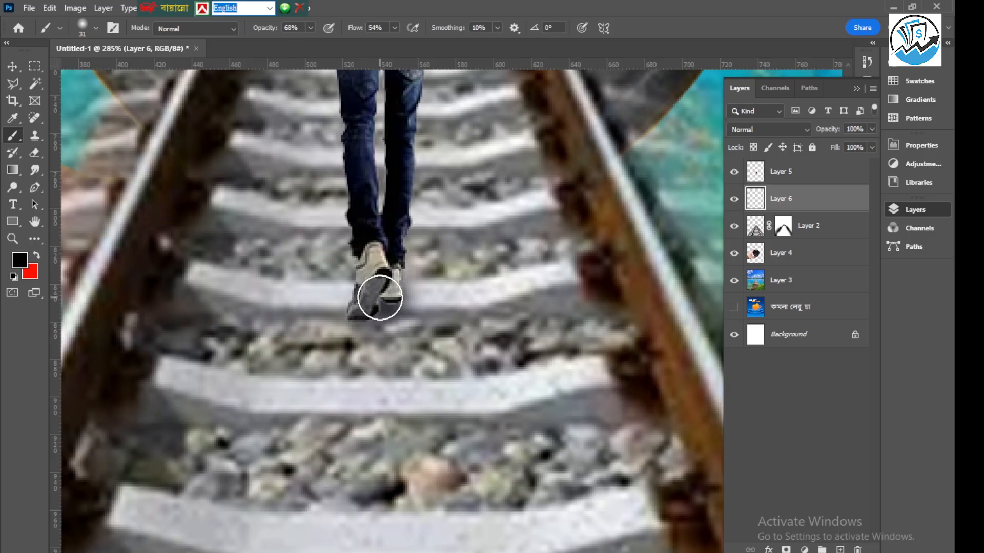
scroll(386, 303, down, 5)
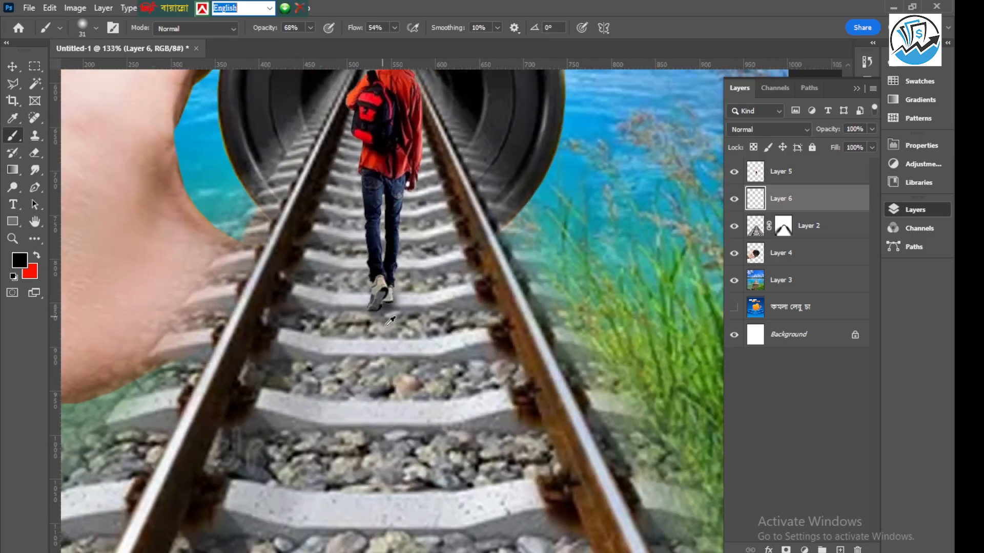
scroll(387, 311, down, 2)
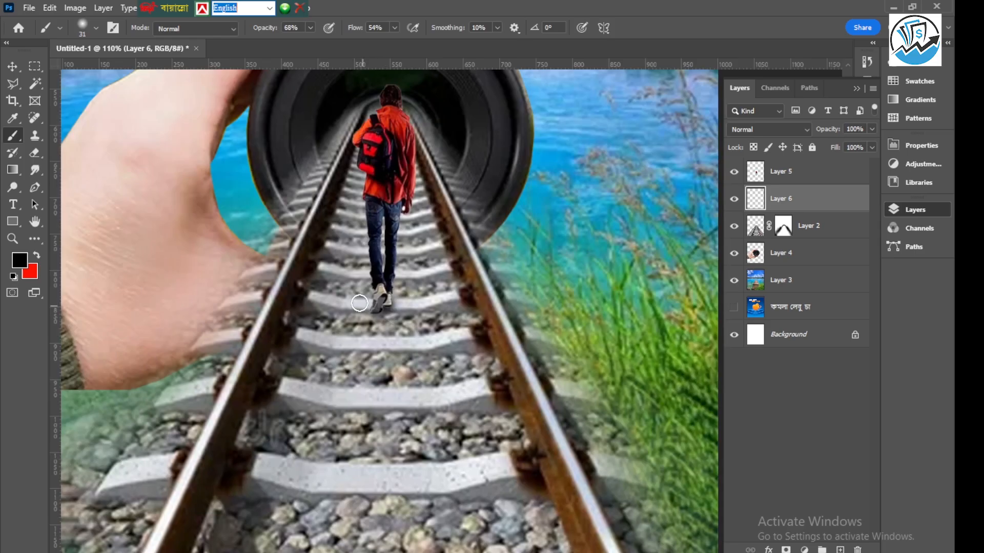
Merge the man's layer with the contact shadow layer and duplicate the merged layer.
click(13, 67)
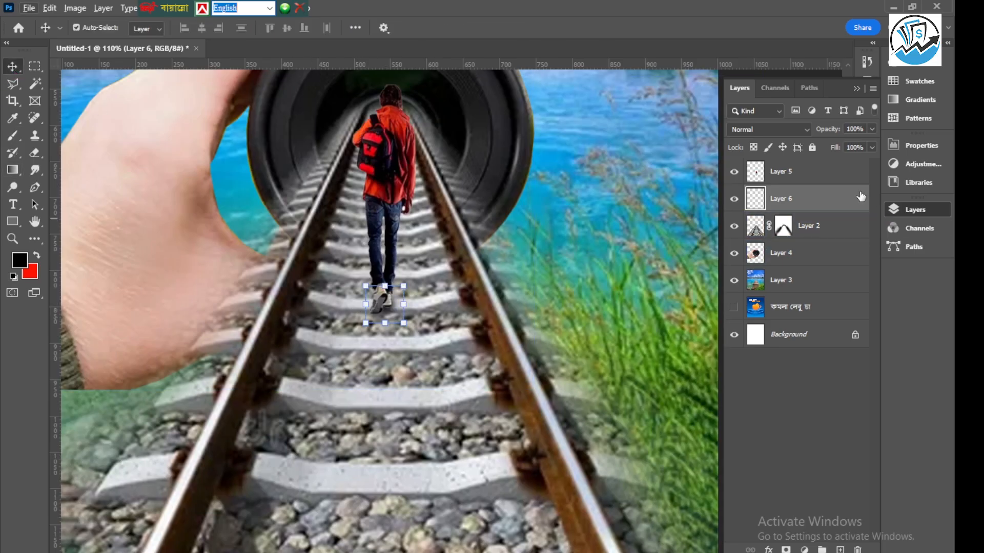
shift+click(809, 182)
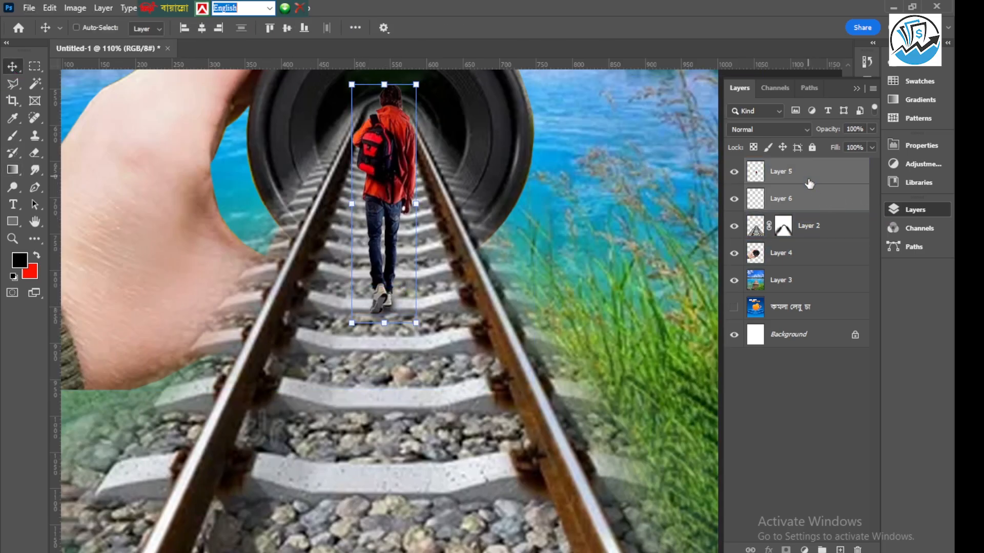
key(ctrl+e)
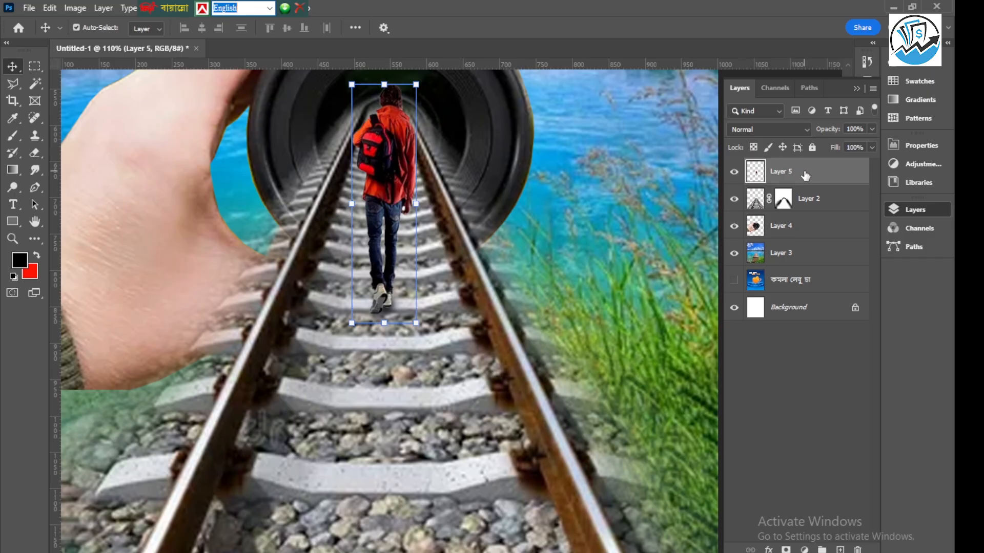
drag(806, 175, 839, 547)
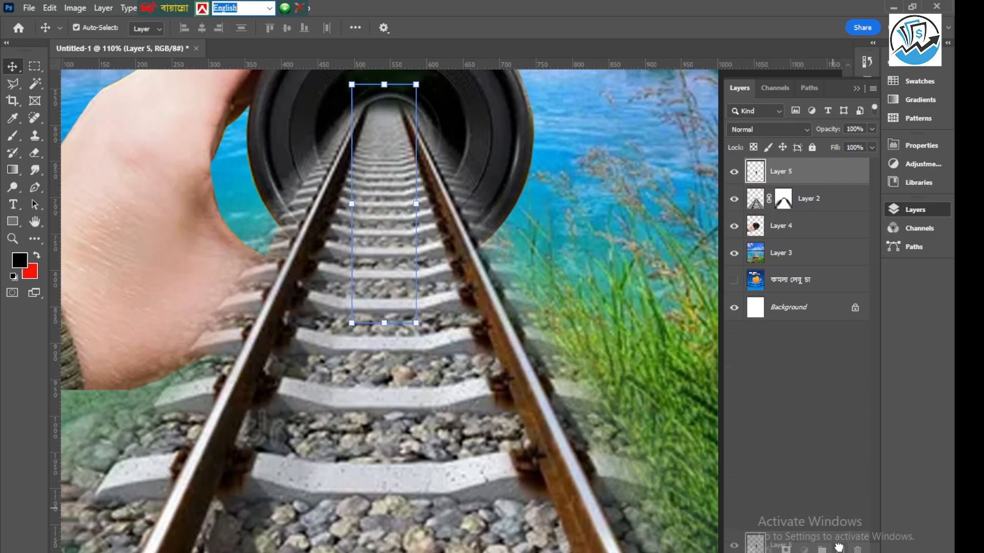
drag(839, 547, 839, 548)
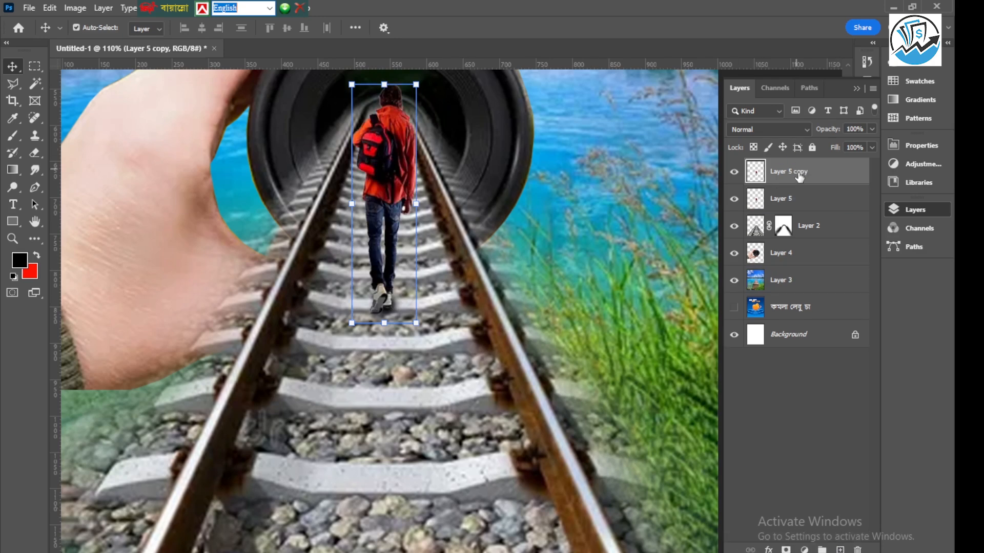
Flip the lower copy of the man vertically and move it straight down below his feet.
click(795, 205)
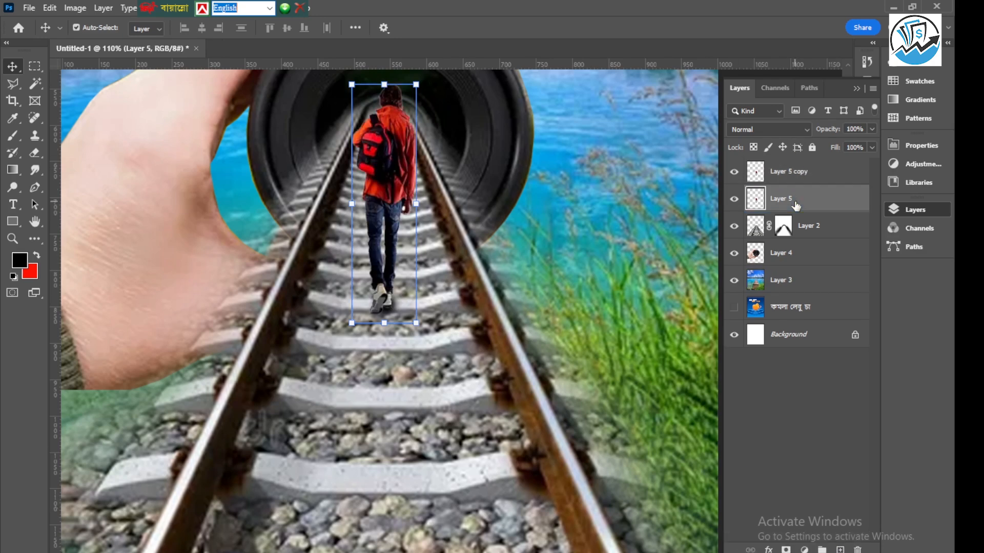
key(ctrl+t)
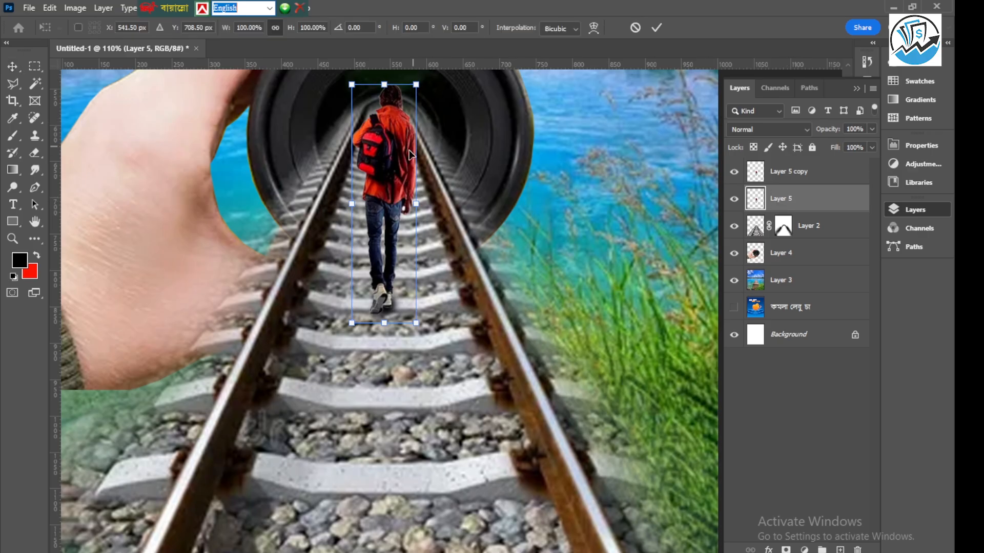
right_click(386, 132)
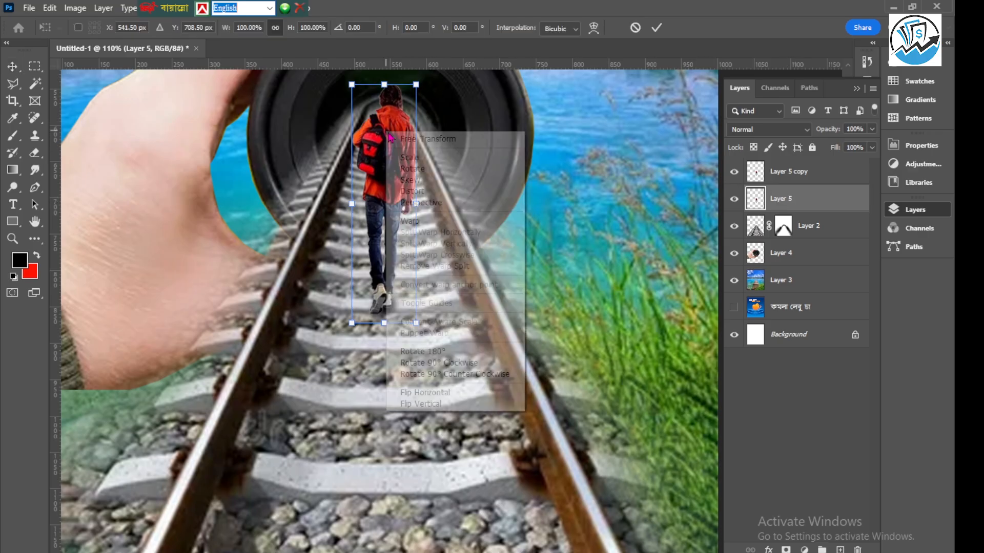
click(420, 405)
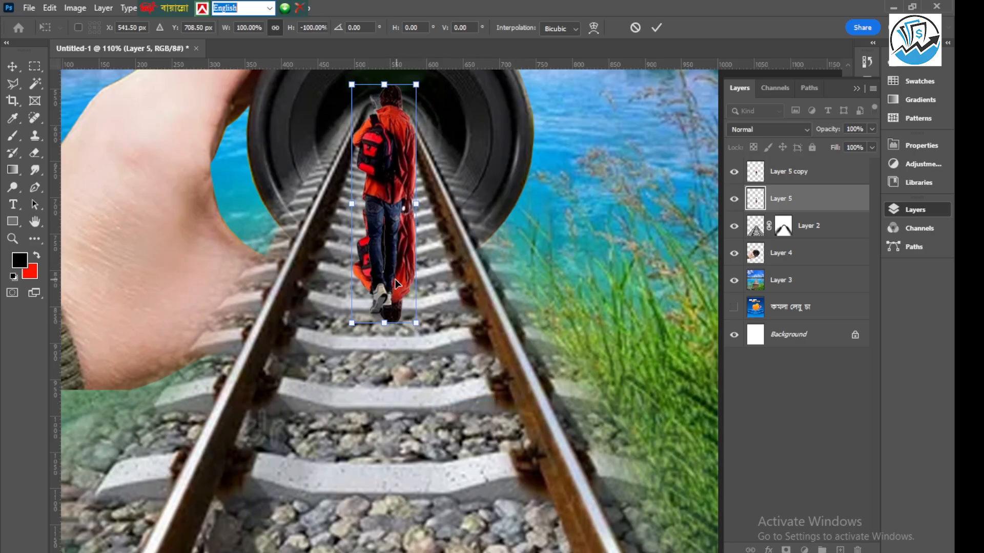
drag(405, 265, 405, 466)
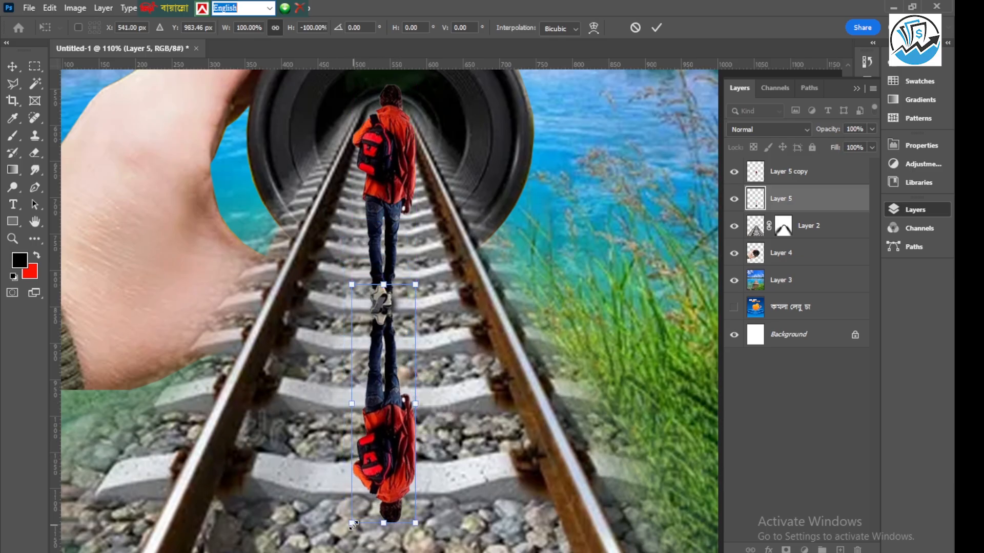
Scale the flipped copy to 64.90%, rotate it 8.73° and line up its shoes with the man's, then apply the transform.
drag(352, 523, 364, 420)
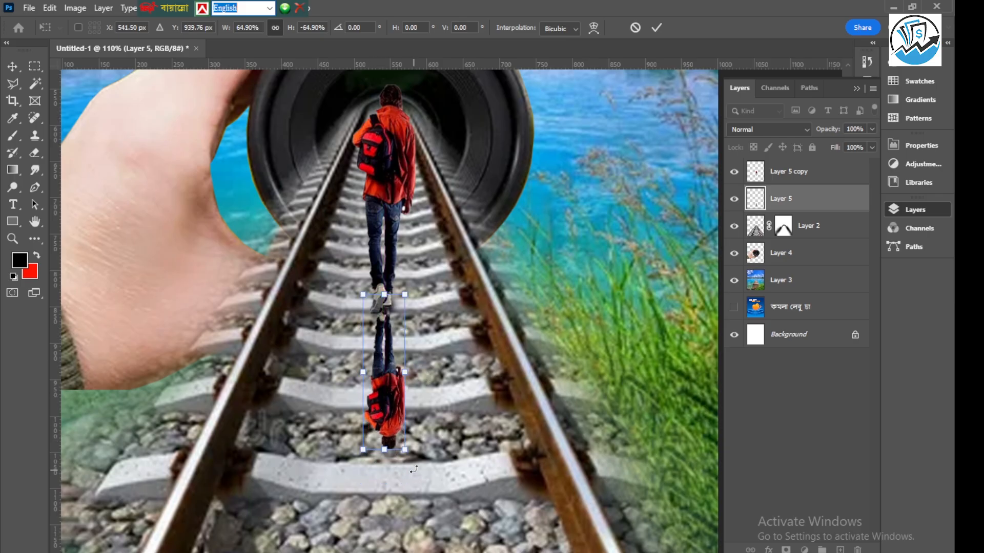
drag(414, 461, 403, 464)
drag(392, 385, 389, 390)
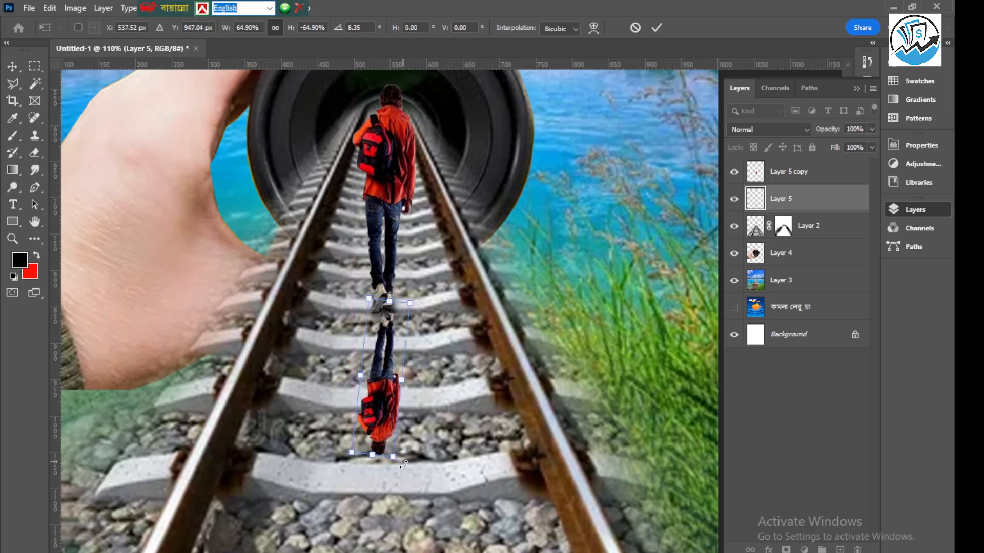
drag(404, 470, 399, 472)
drag(382, 409, 371, 410)
click(656, 27)
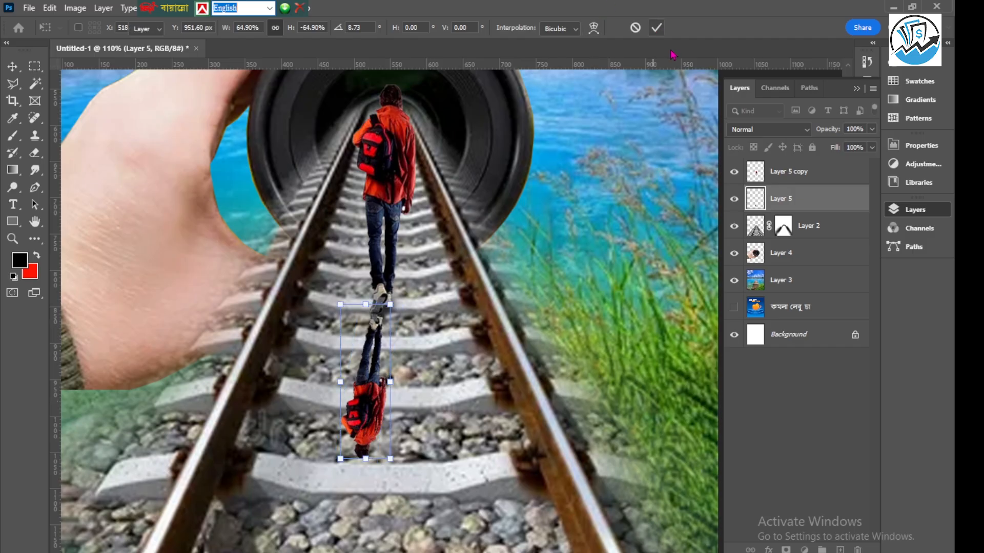
scroll(505, 197, down, 3)
click(396, 315)
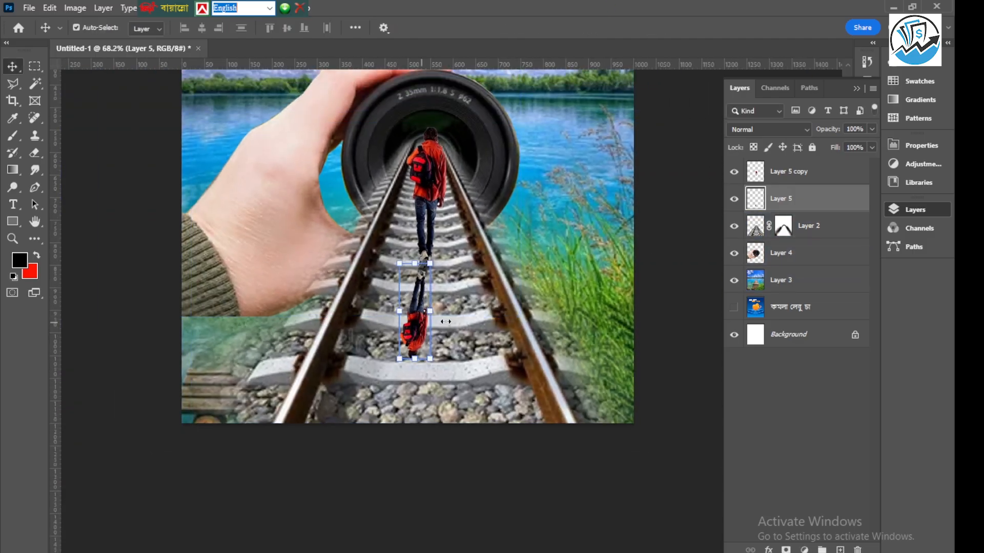
double_click(866, 206)
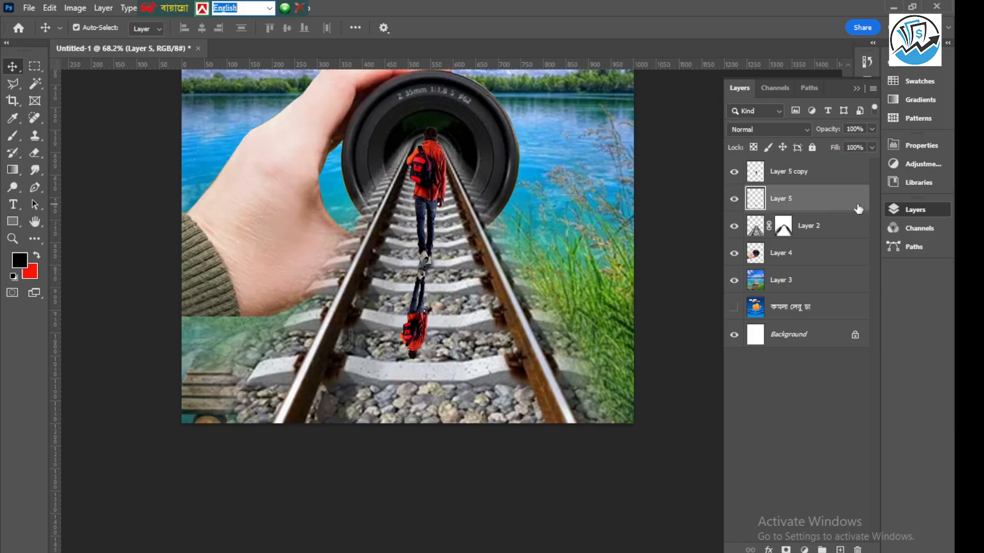
drag(623, 84, 769, 69)
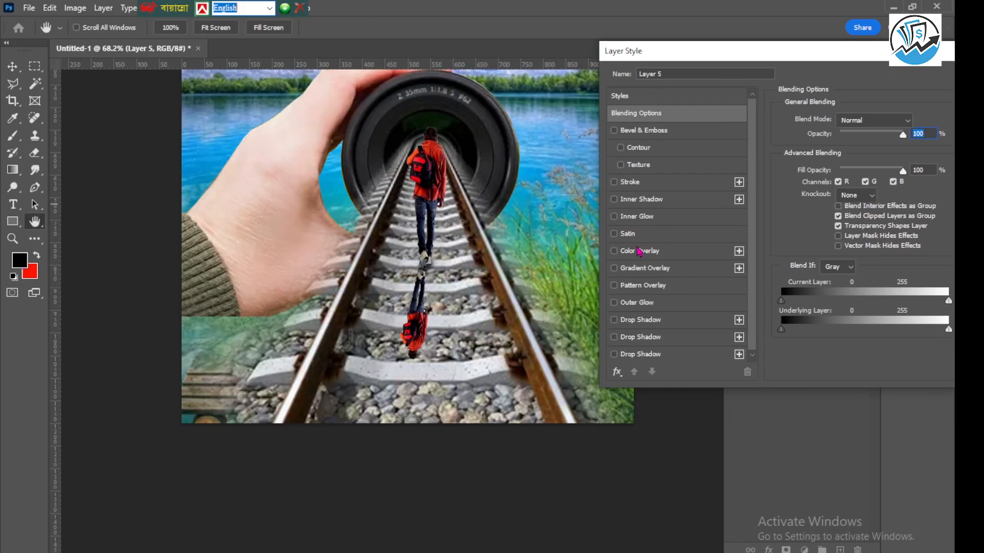
click(645, 252)
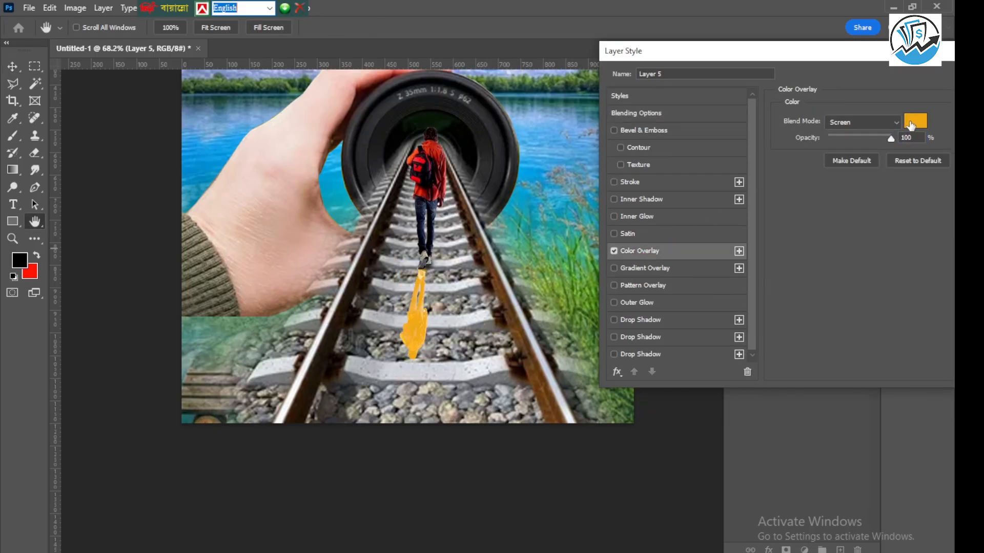
click(913, 122)
drag(701, 331, 664, 424)
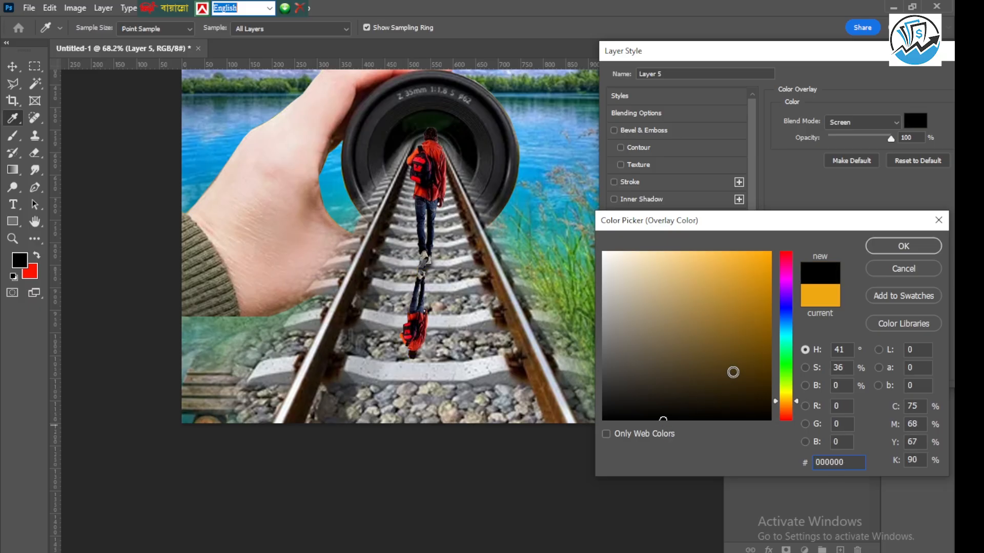
drag(910, 225, 870, 223)
click(861, 269)
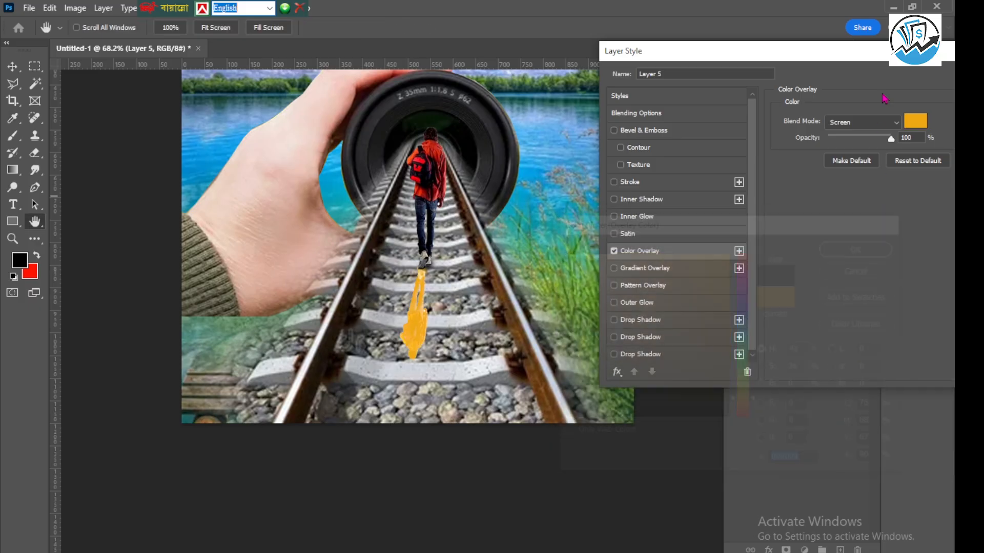
click(874, 103)
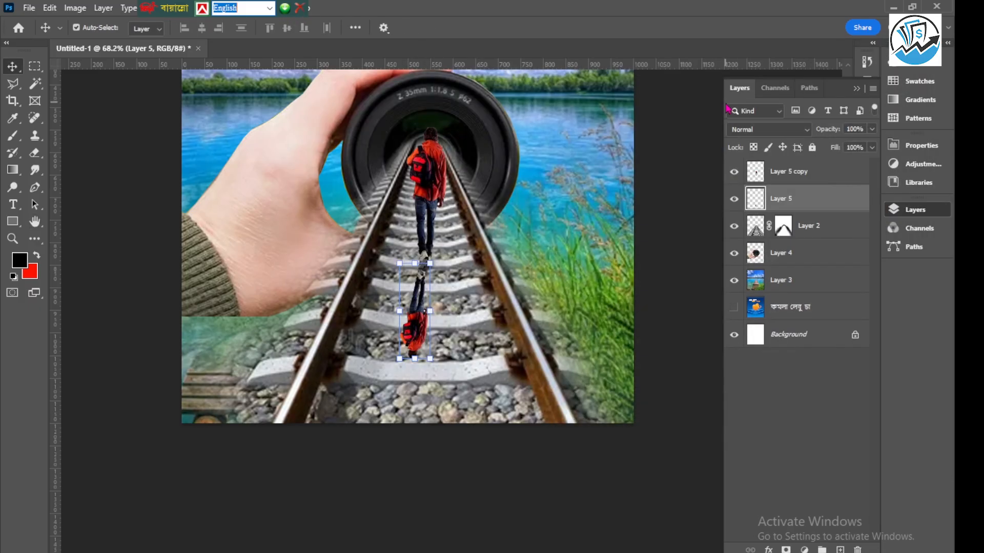
Add a Hue/Saturation adjustment clipped to the flipped copy and lower its Lightness to about -93 for a black silhouette.
click(809, 225)
click(813, 198)
click(804, 550)
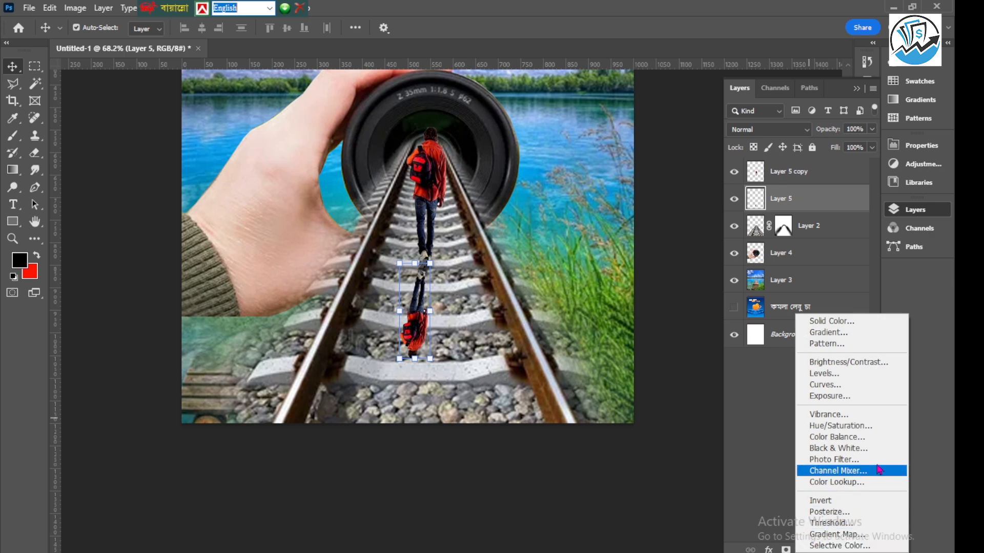
click(836, 427)
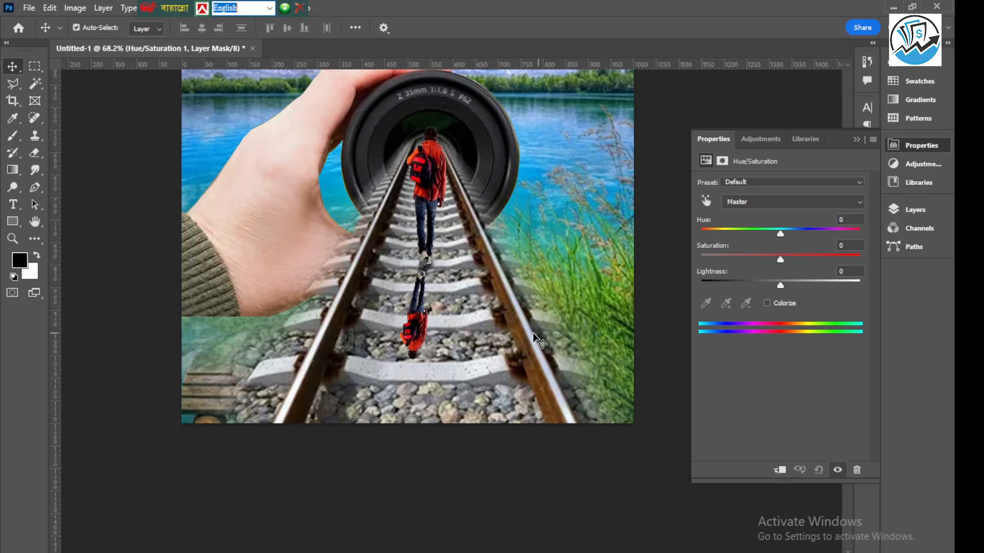
click(781, 474)
drag(781, 287, 707, 289)
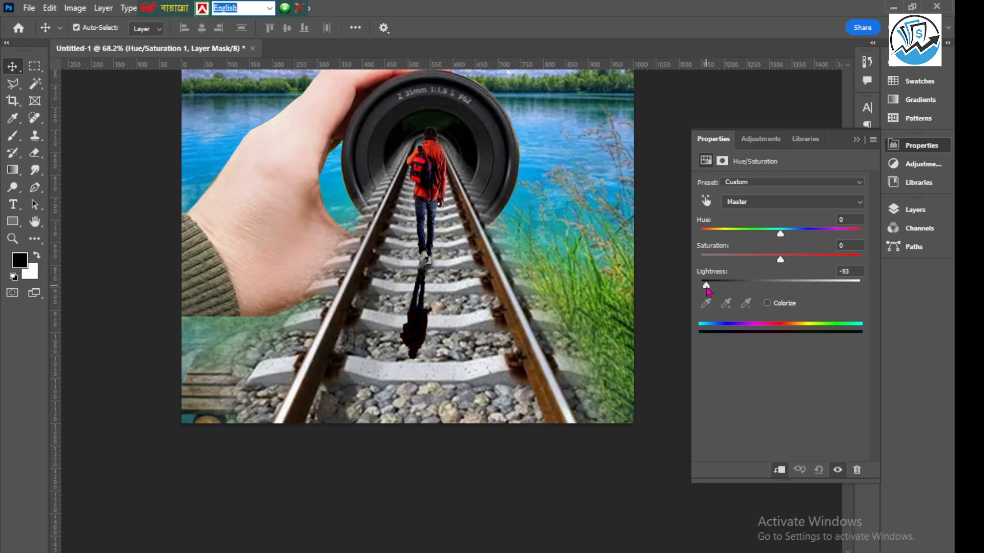
Merge the Hue/Saturation adjustment with the flipped silhouette layer into a single shadow layer.
click(856, 140)
click(913, 210)
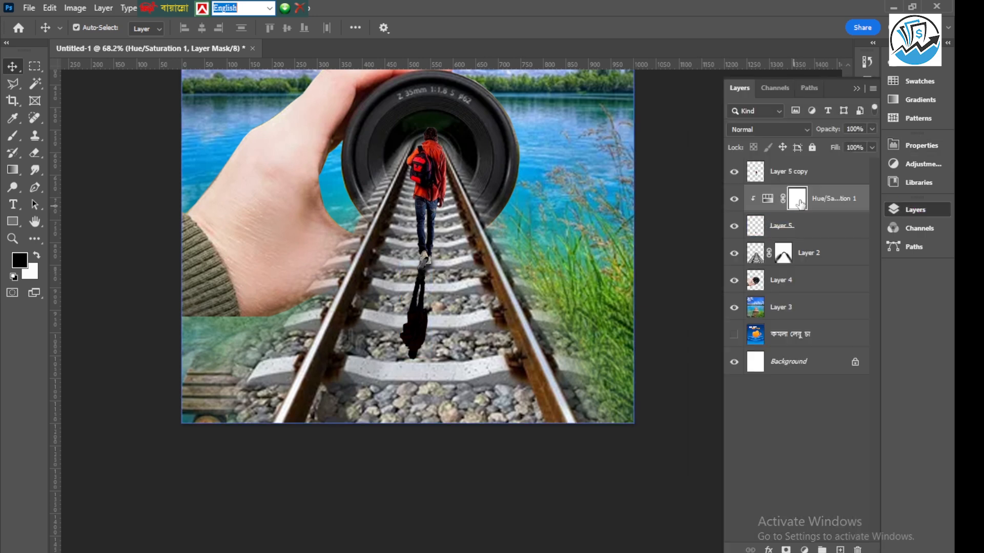
click(831, 198)
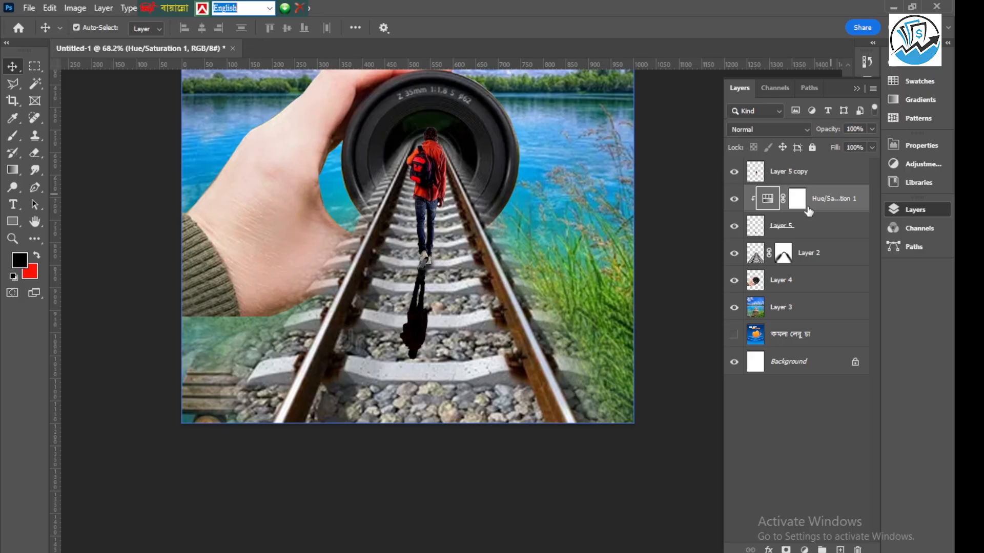
click(734, 226)
click(734, 226)
click(836, 205)
click(817, 226)
shift+click(830, 200)
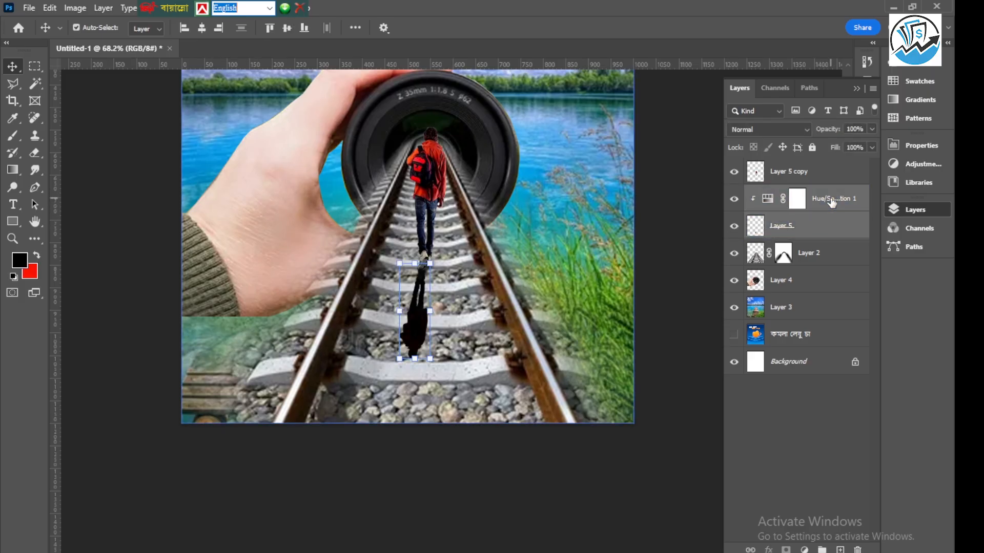
key(ctrl+e)
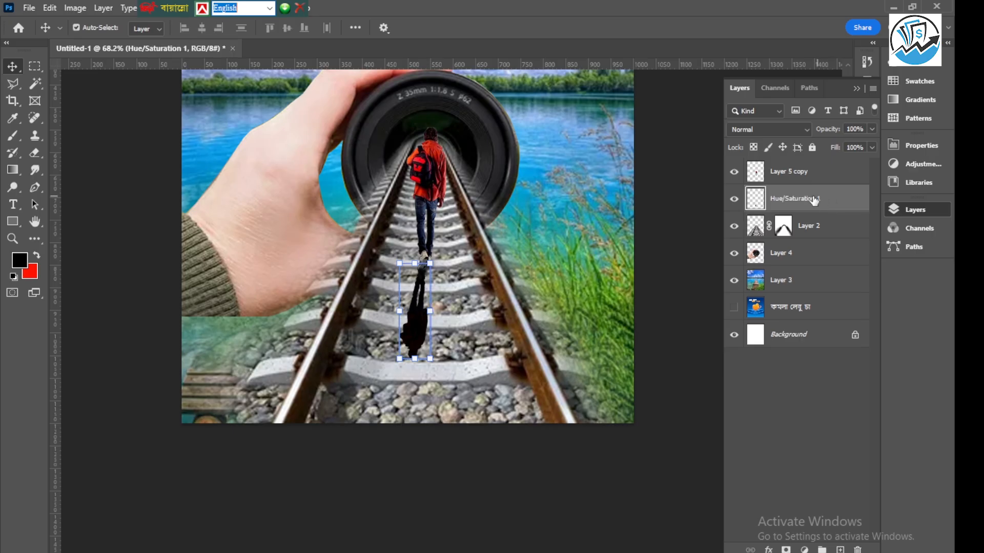
Add a layer mask to the shadow layer and set the black brush to 48% opacity and 42% flow.
click(786, 549)
click(13, 136)
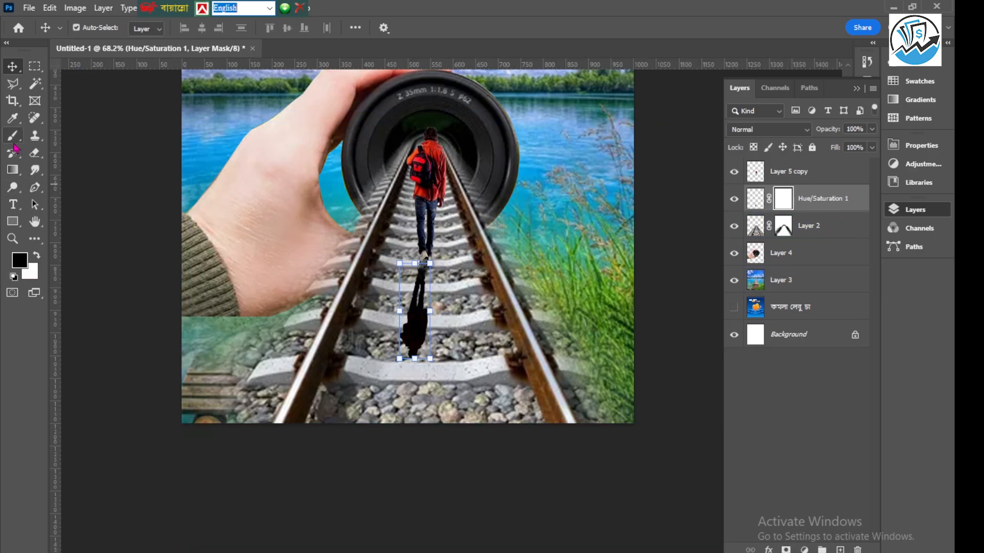
mouse_move(378, 329)
mouse_down()
mouse_move(451, 325)
mouse_move(436, 328)
mouse_up()
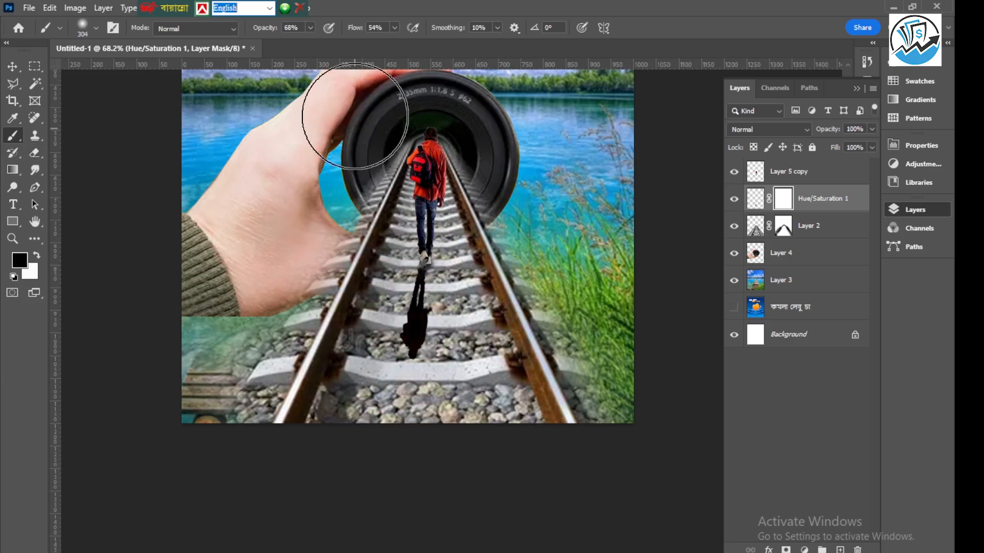
click(310, 27)
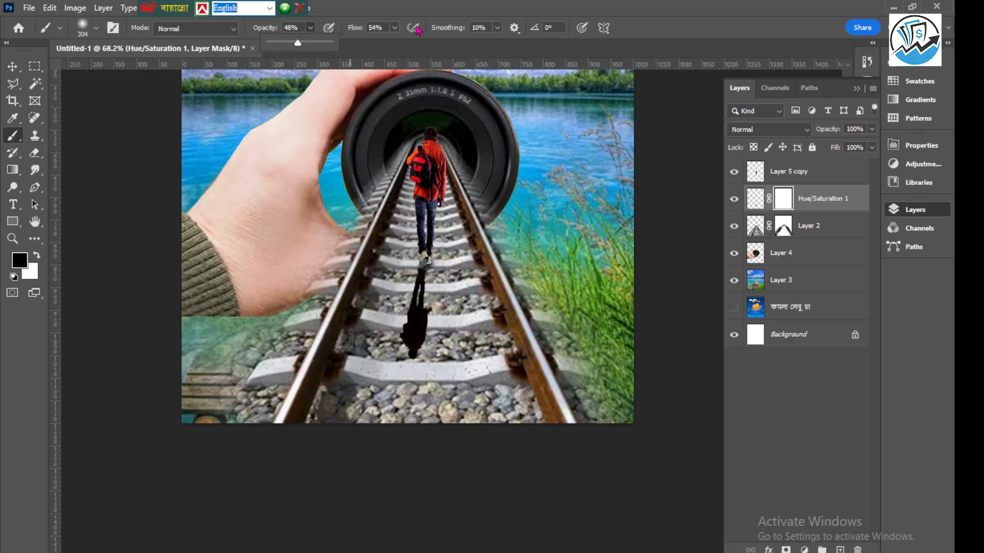
click(394, 28)
drag(388, 44, 387, 44)
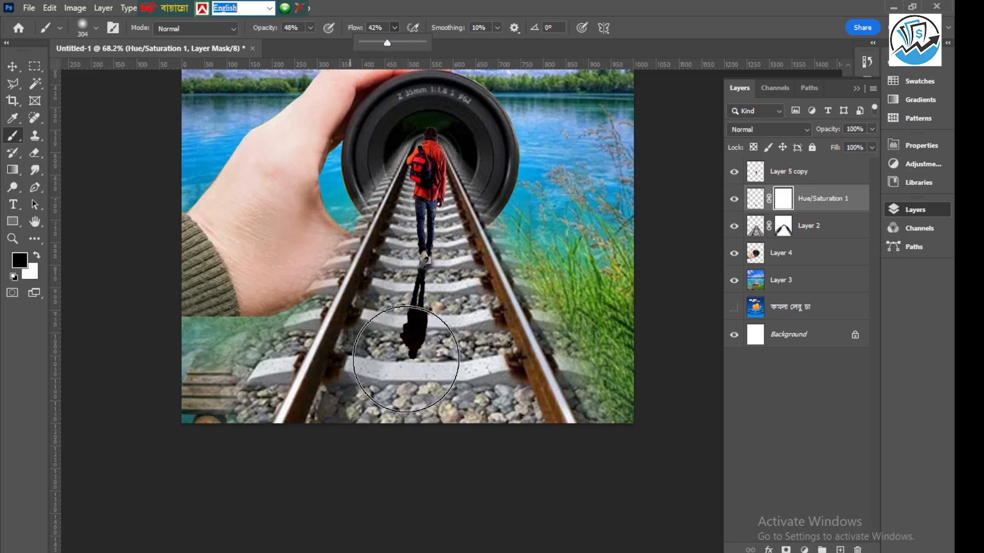
Paint black on the shadow's mask to fade it out toward its head end, using a 150 px brush for the closer strokes.
mouse_move(343, 388)
mouse_down()
mouse_move(527, 394)
mouse_move(351, 374)
mouse_up()
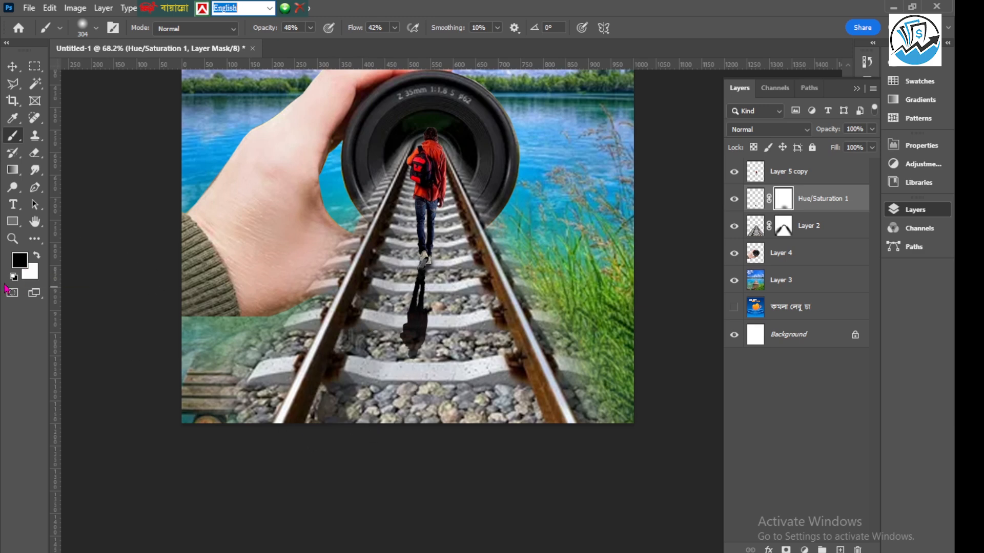
mouse_move(304, 384)
mouse_down()
mouse_move(517, 407)
mouse_move(404, 382)
mouse_move(371, 360)
mouse_move(378, 362)
mouse_up()
scroll(414, 361, up, 8)
mouse_move(316, 331)
mouse_down()
mouse_move(270, 336)
mouse_move(497, 360)
mouse_move(424, 209)
mouse_move(402, 307)
mouse_move(424, 275)
mouse_move(411, 294)
mouse_up()
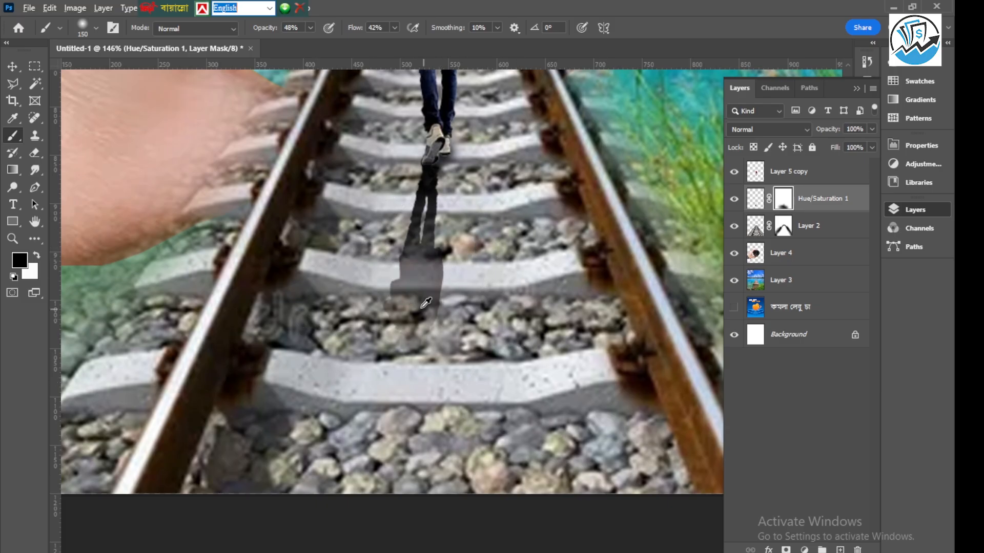
scroll(410, 325, down, 8)
mouse_move(416, 293)
mouse_down()
mouse_move(420, 262)
mouse_move(404, 299)
mouse_up()
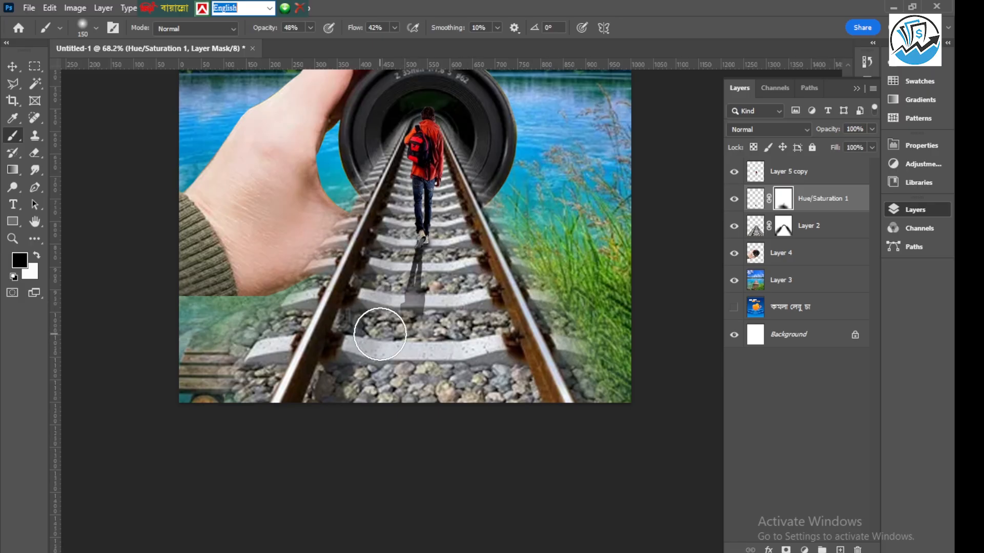
scroll(458, 331, down, 1)
scroll(458, 332, down, 1)
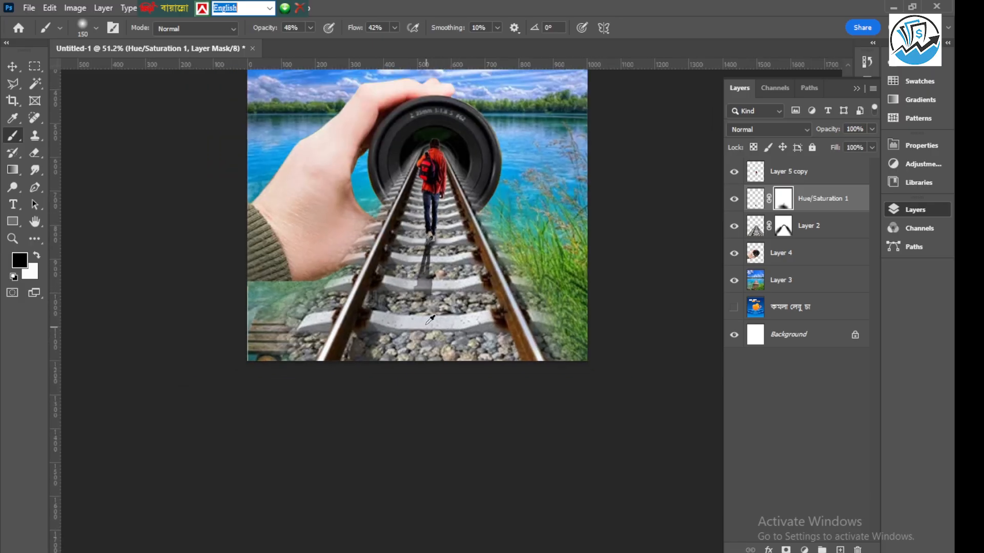
Touch up the shadow's mask, restoring some of the head end with white and softening it again with black.
click(37, 255)
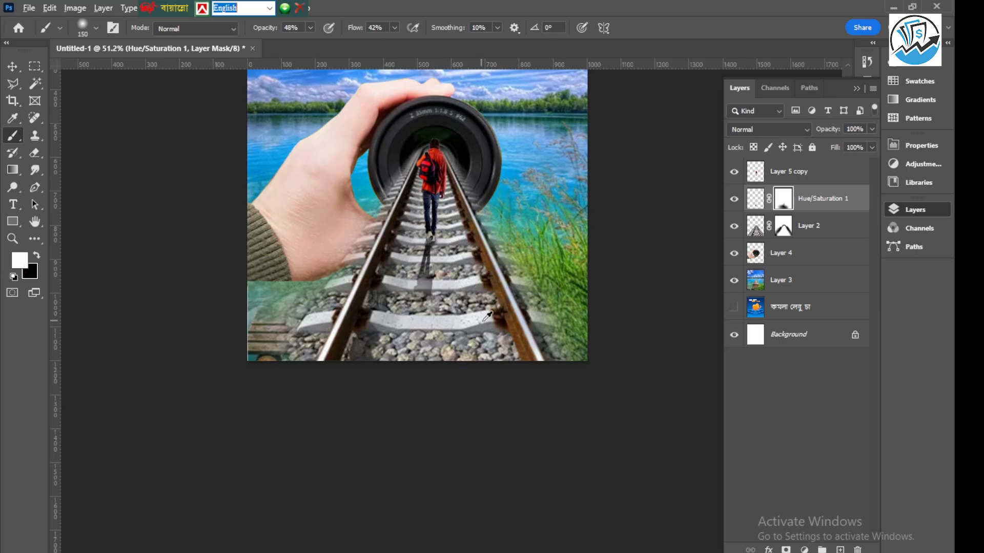
key(ctrl+1)
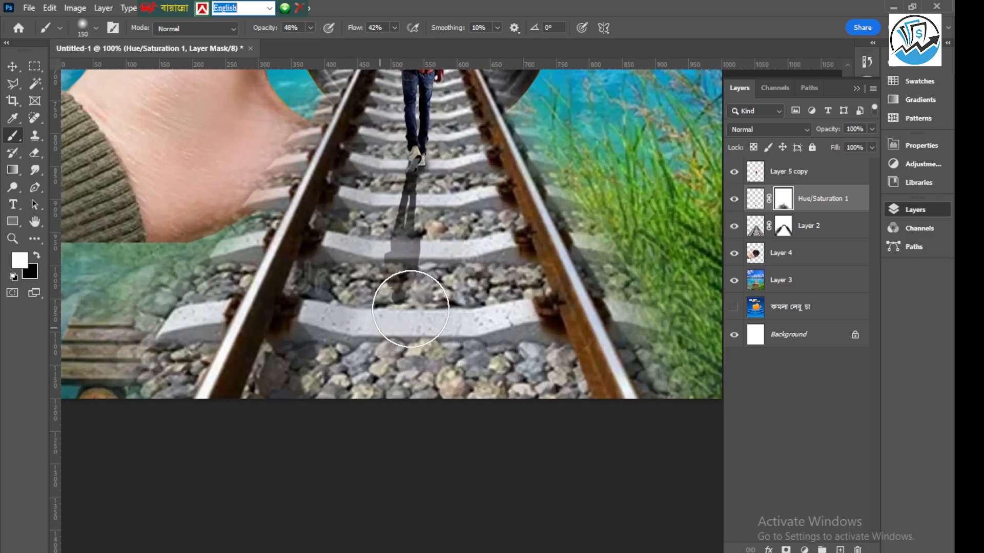
scroll(389, 287, down, 2)
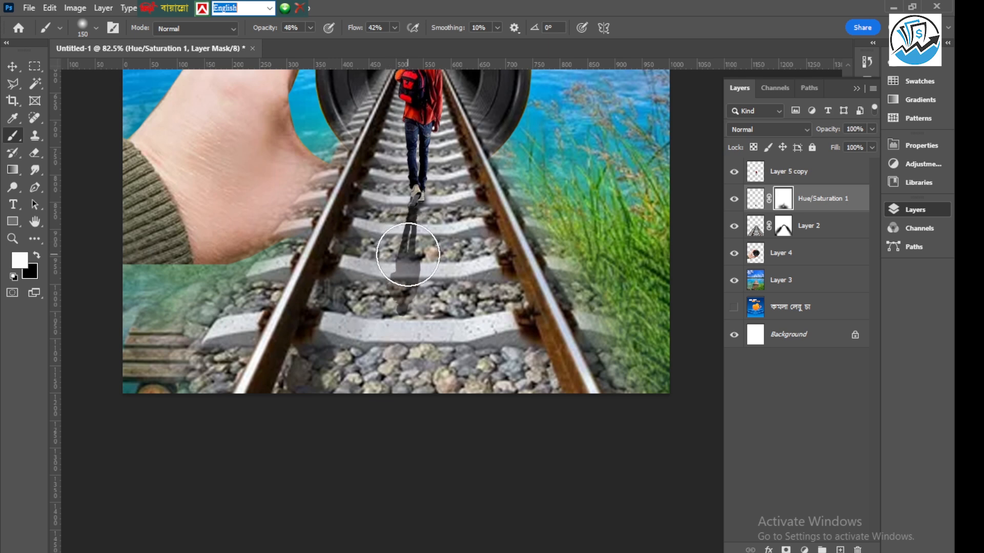
key(x)
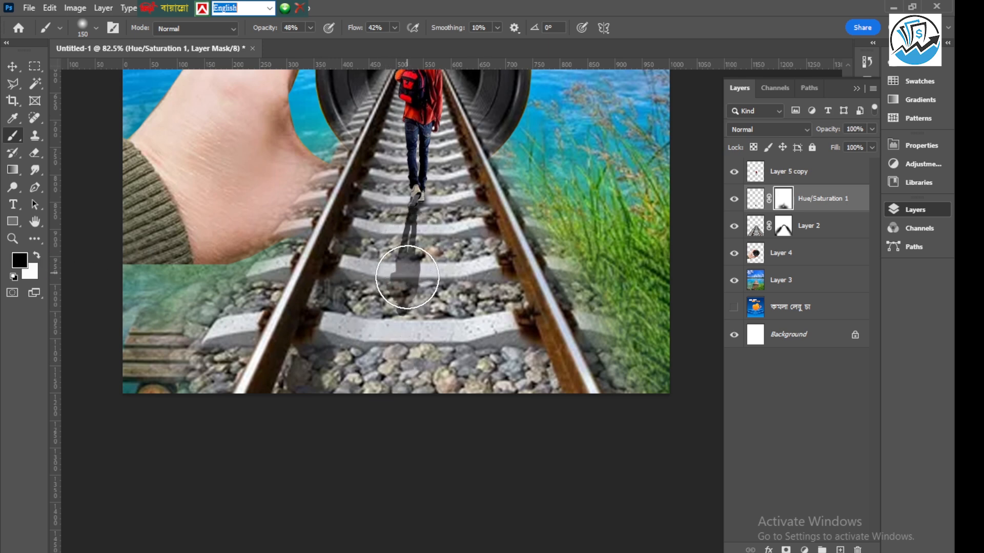
click(408, 278)
click(398, 292)
scroll(415, 266, down, 3)
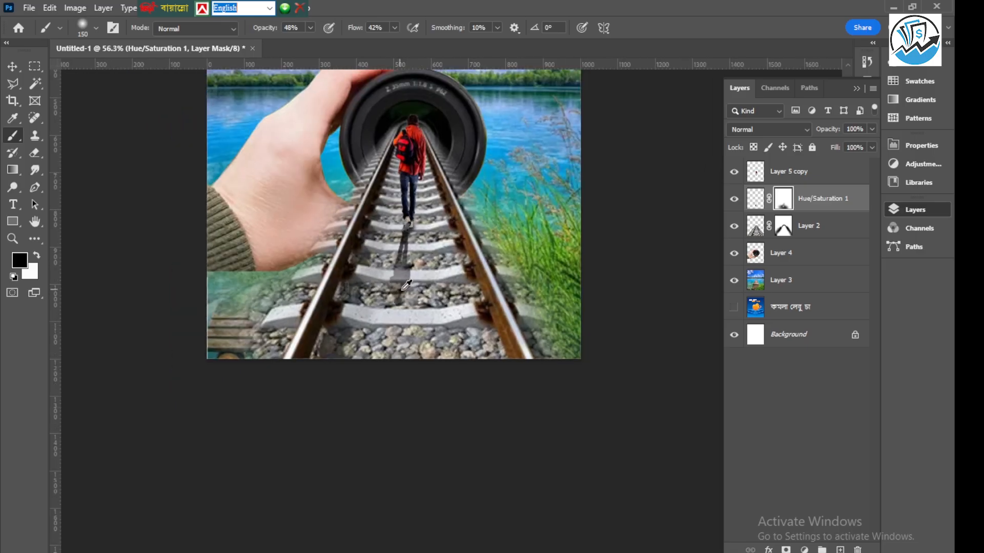
click(13, 67)
scroll(362, 292, down, 4)
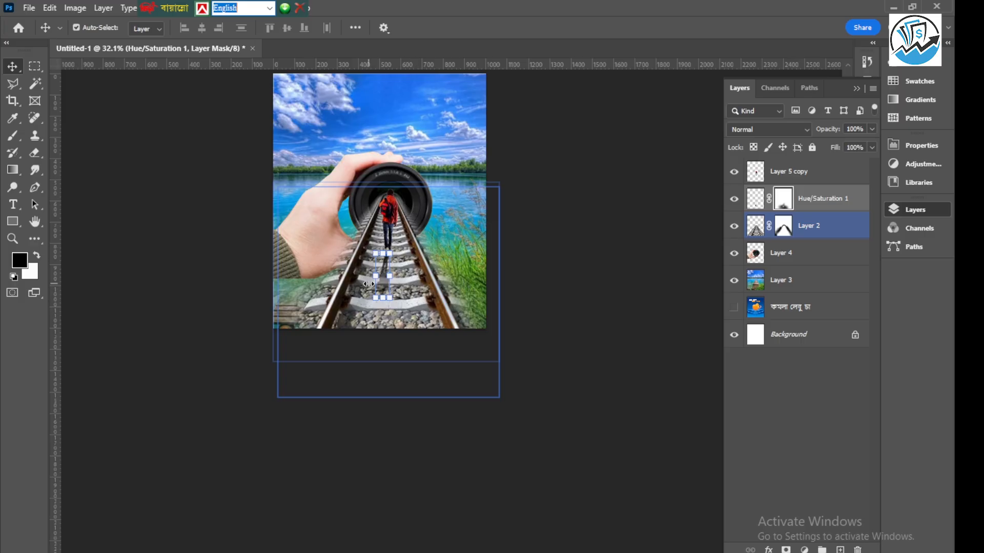
click(476, 251)
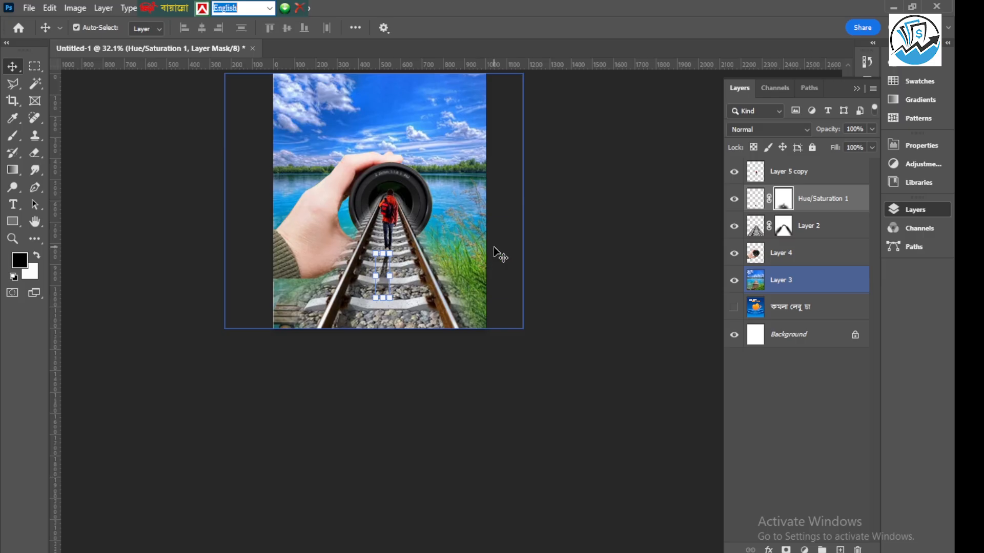
click(525, 269)
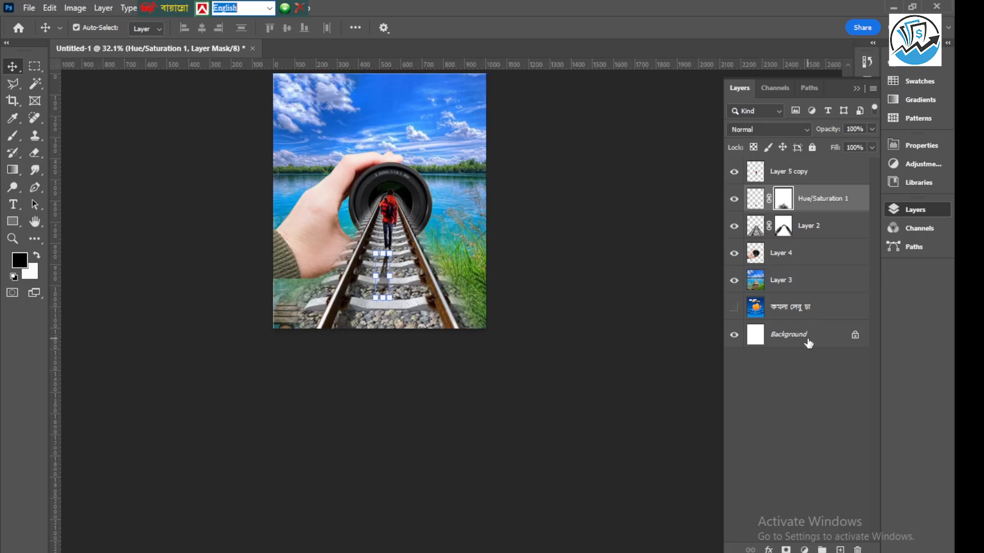
click(809, 343)
shift+click(816, 172)
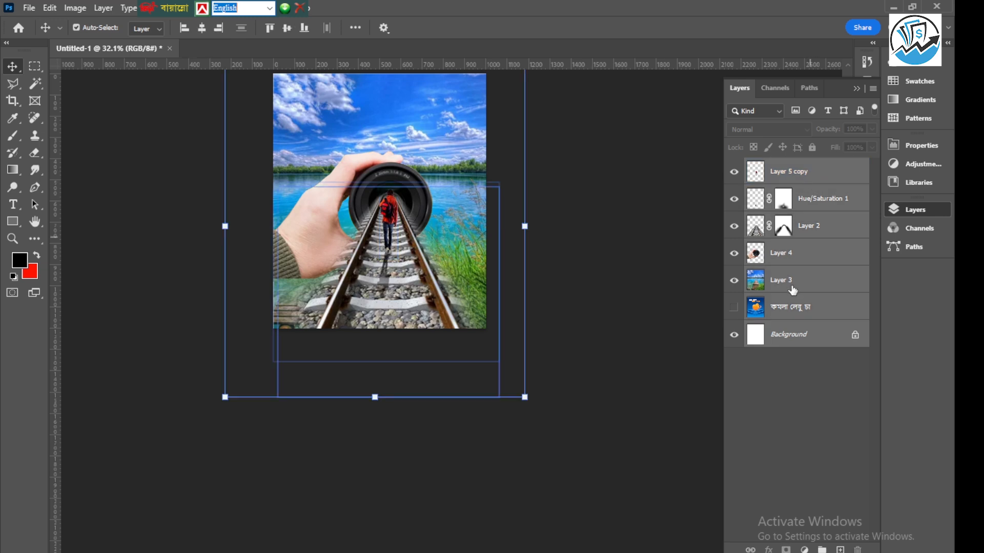
Move the floating language bar clear of the menu names and convert the lake background in Layer 3 to a smart object.
click(812, 285)
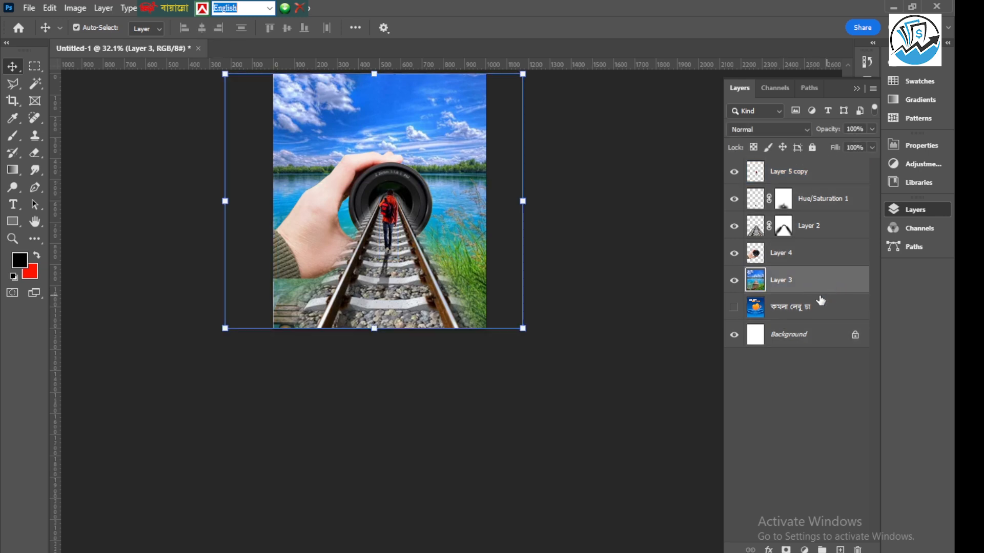
drag(165, 8, 414, 8)
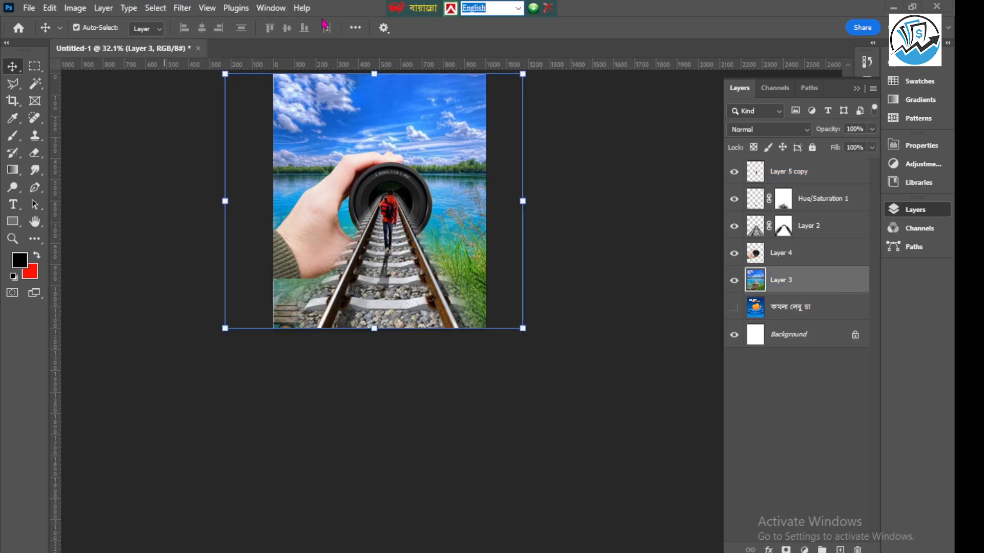
right_click(821, 283)
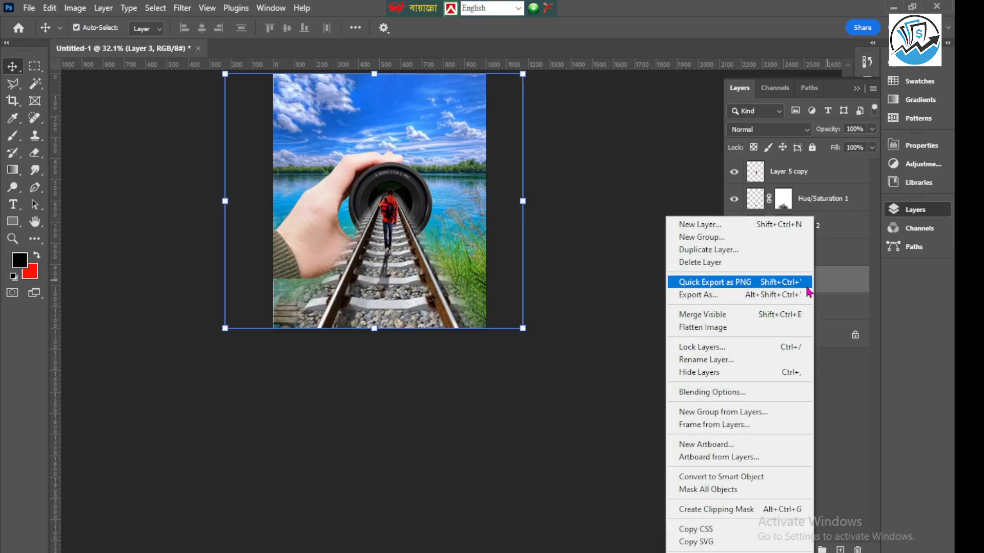
click(709, 477)
Apply a Camera Raw Filter to the lake layer with Texture +17, Clarity +27, Dehaze +51 and Vignette -23.
click(184, 8)
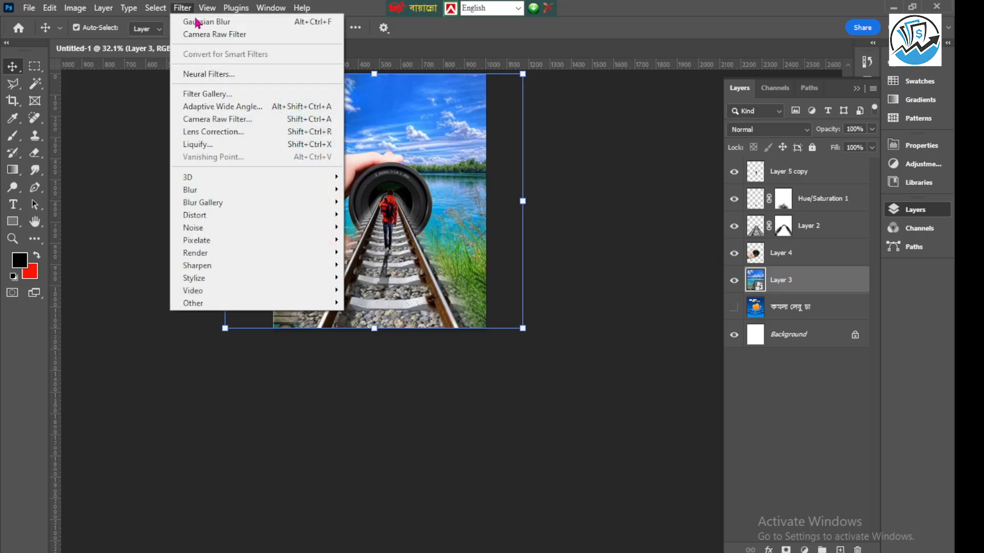
click(215, 120)
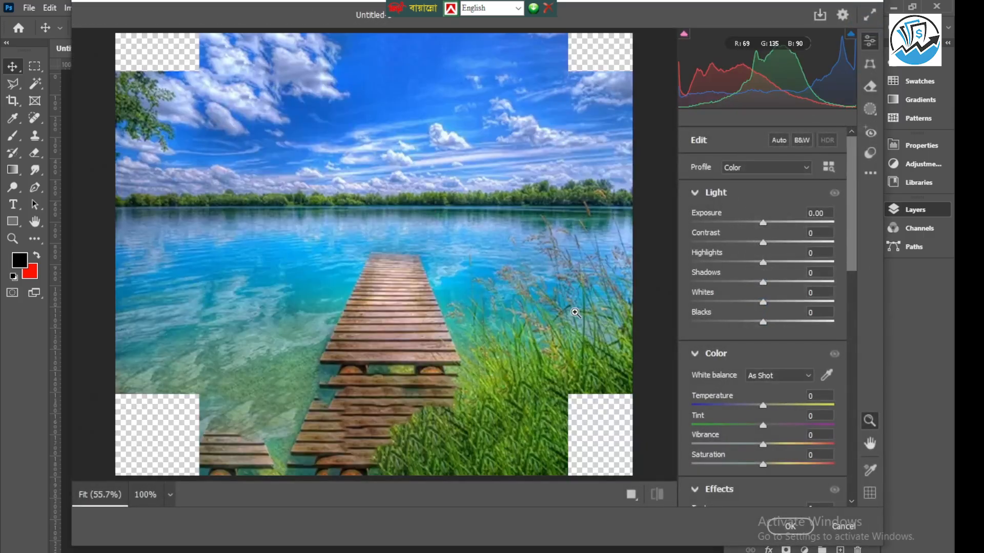
scroll(763, 388, down, 4)
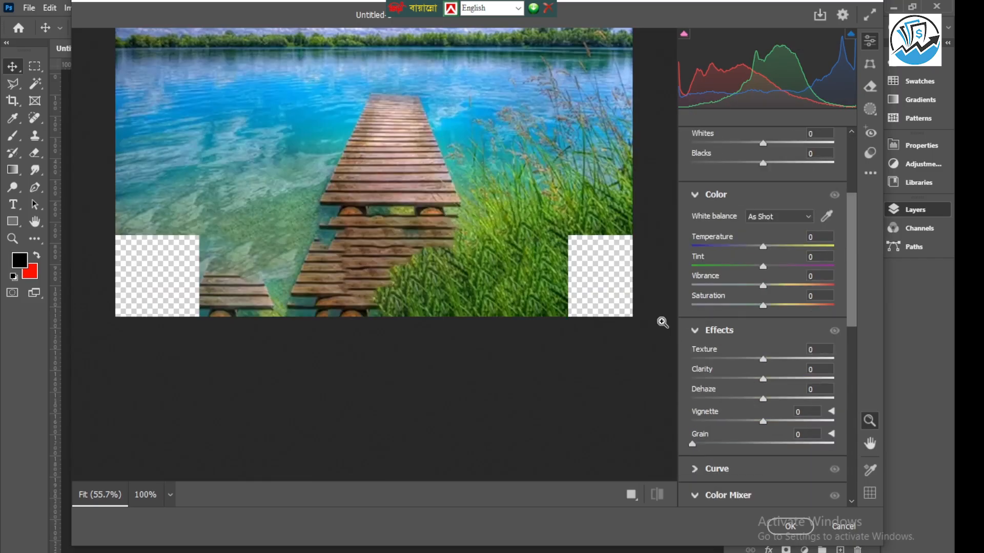
drag(764, 359, 800, 404)
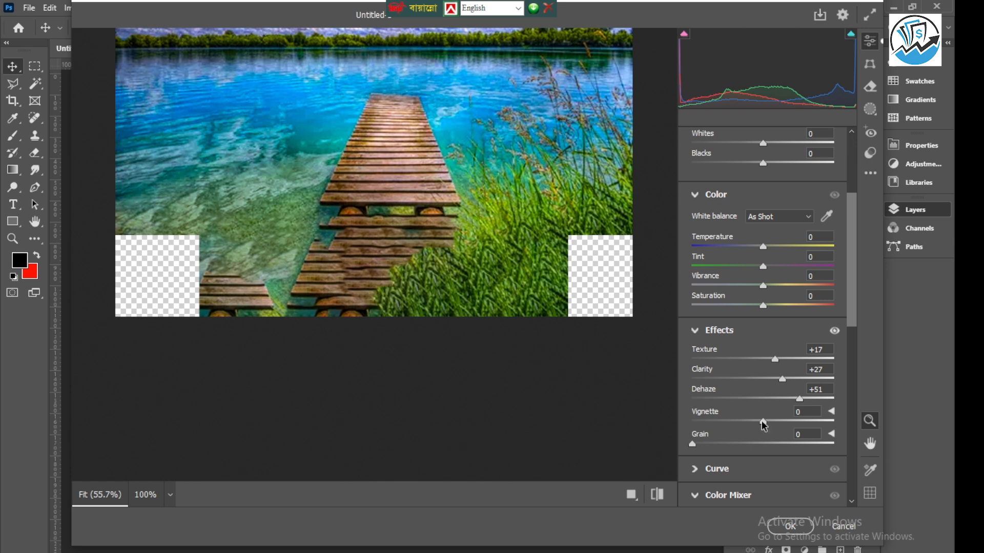
drag(764, 425, 747, 425)
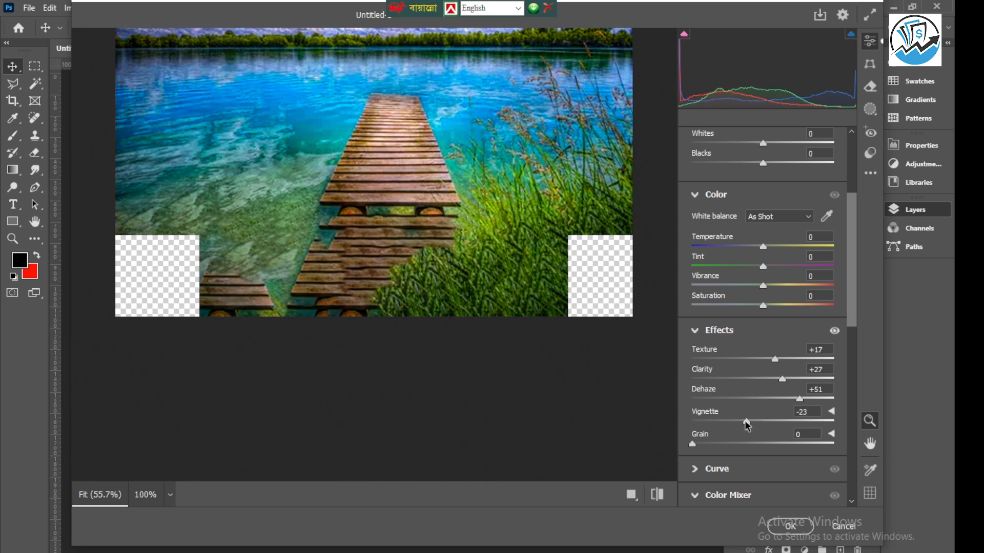
click(790, 527)
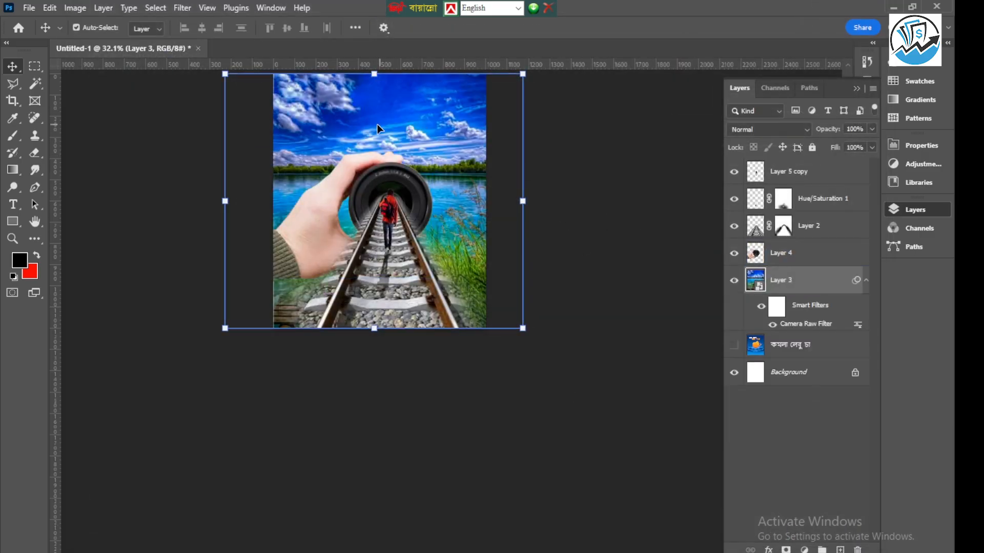
Select all layers from Background to Layer 5 copy and stamp the visible image into a new merged layer on top.
scroll(405, 93, up, 2)
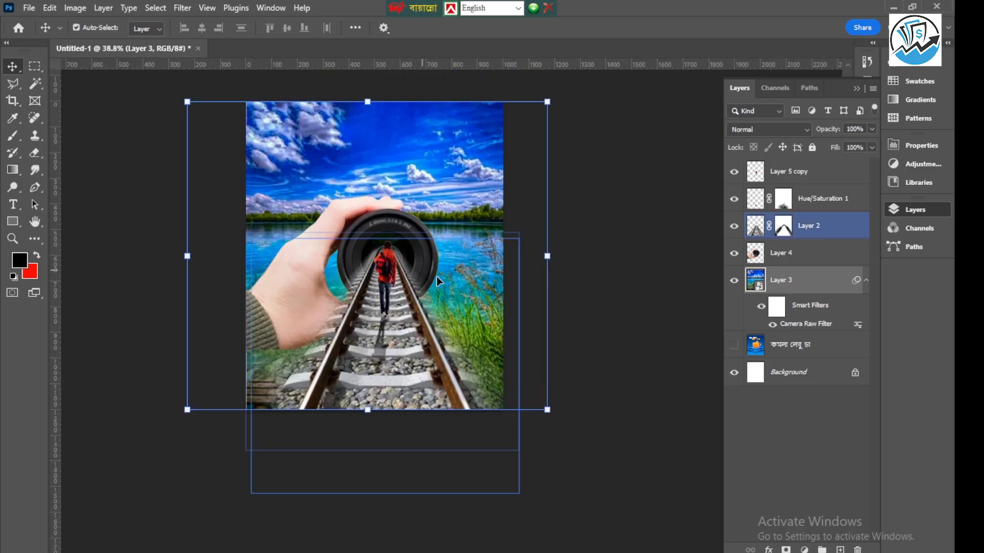
click(798, 380)
shift+click(802, 173)
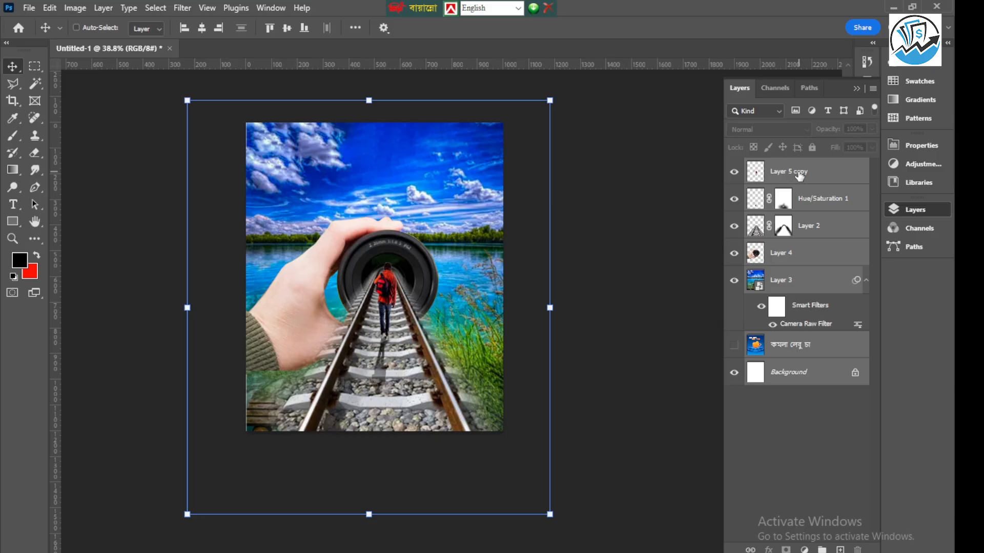
key(ctrl+shift+alt+e)
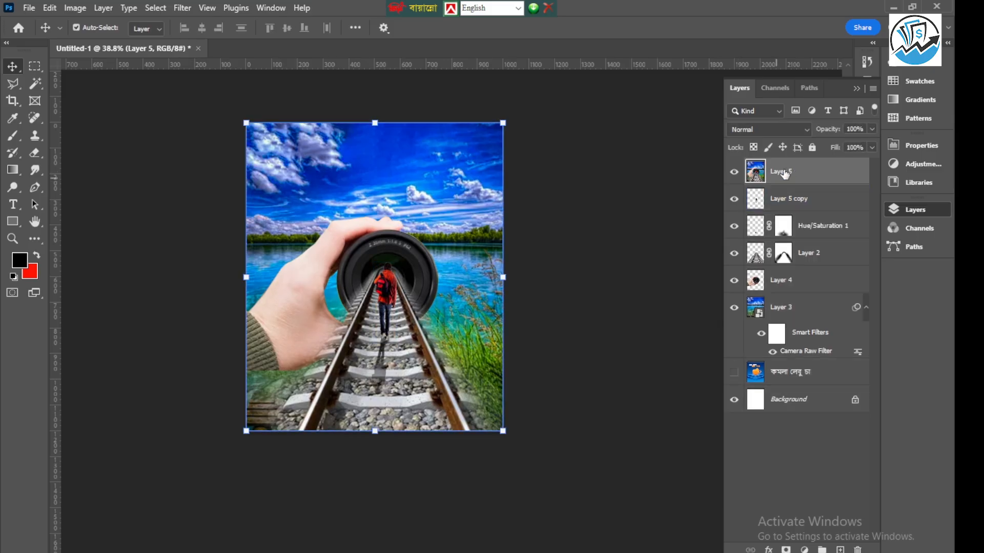
Apply a Camera Raw Filter to the merged layer with Texture +17, Clarity +22 and Dehaze +22, and check the result.
click(185, 8)
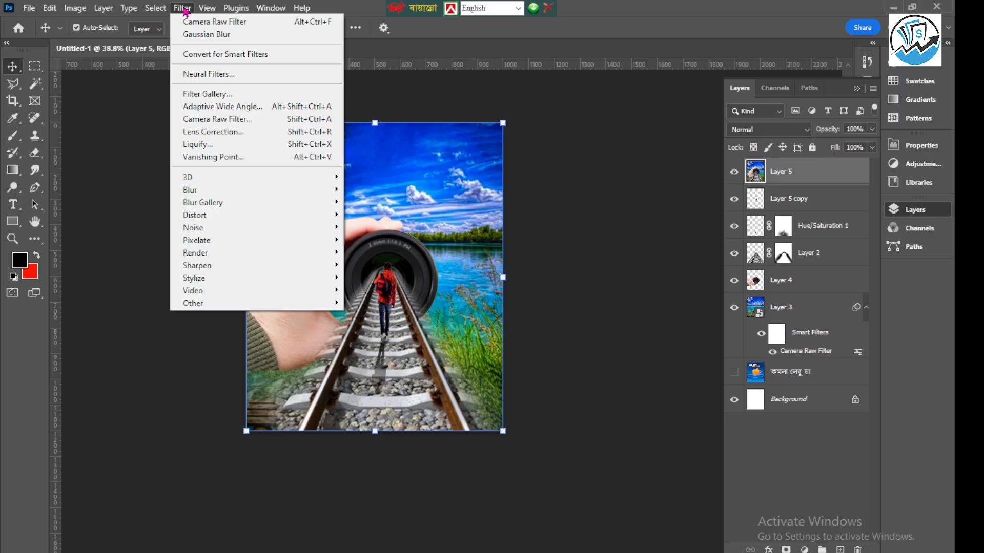
click(218, 119)
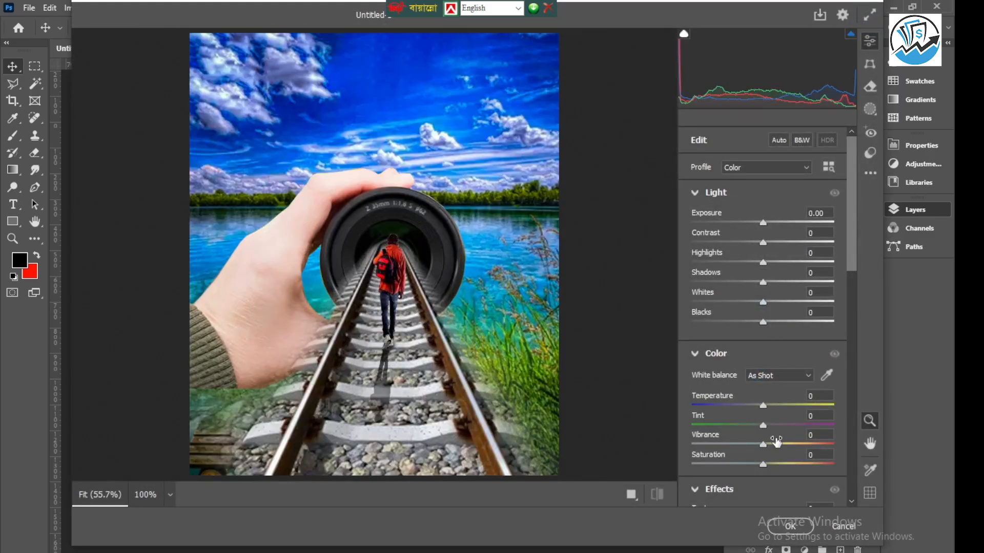
scroll(743, 397, down, 2)
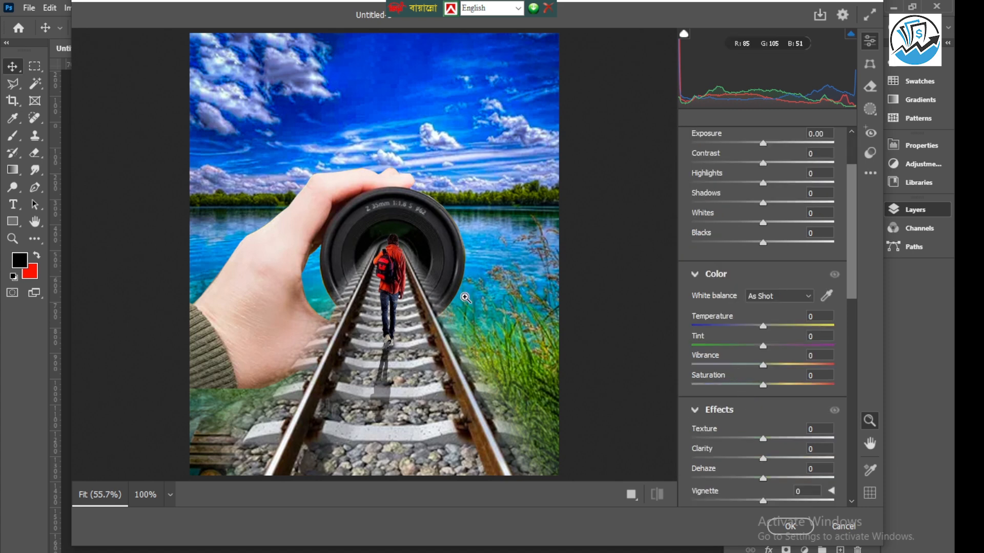
drag(763, 444, 779, 478)
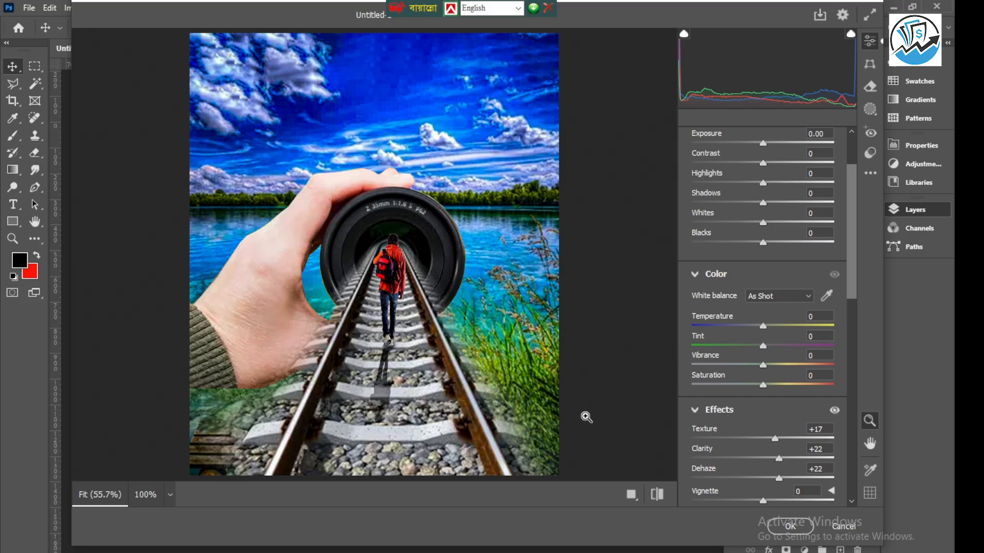
click(789, 528)
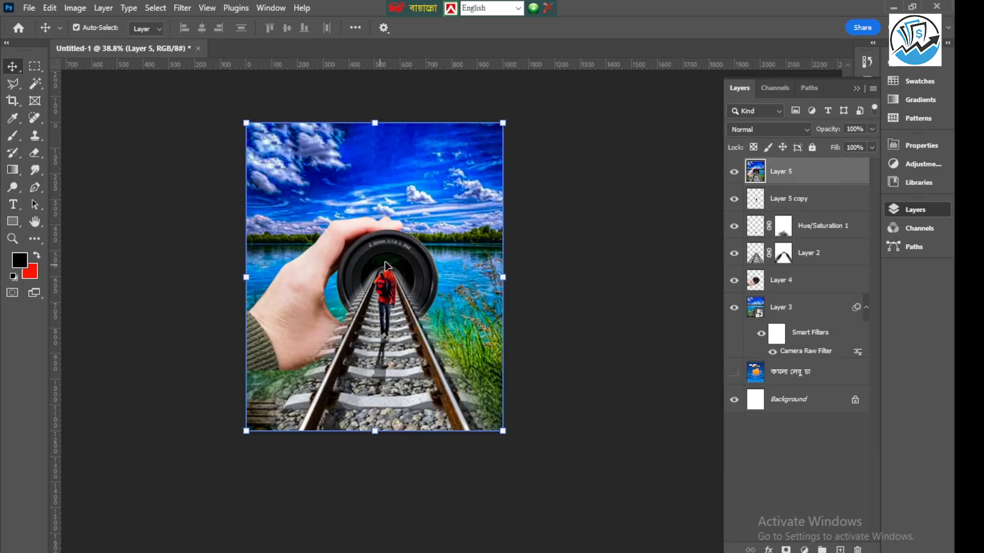
scroll(375, 293, up, 4)
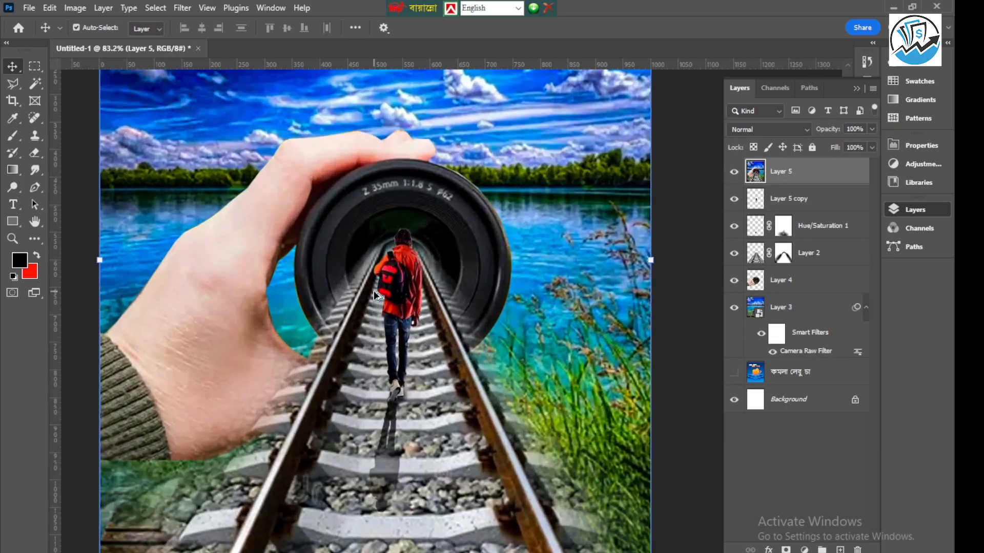
scroll(373, 291, down, 2)
scroll(373, 291, down, 2)
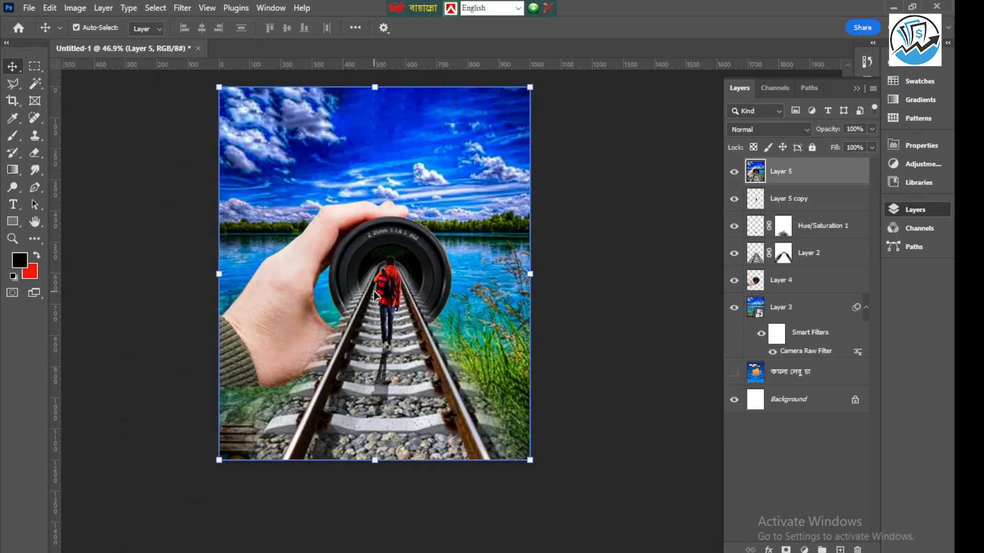